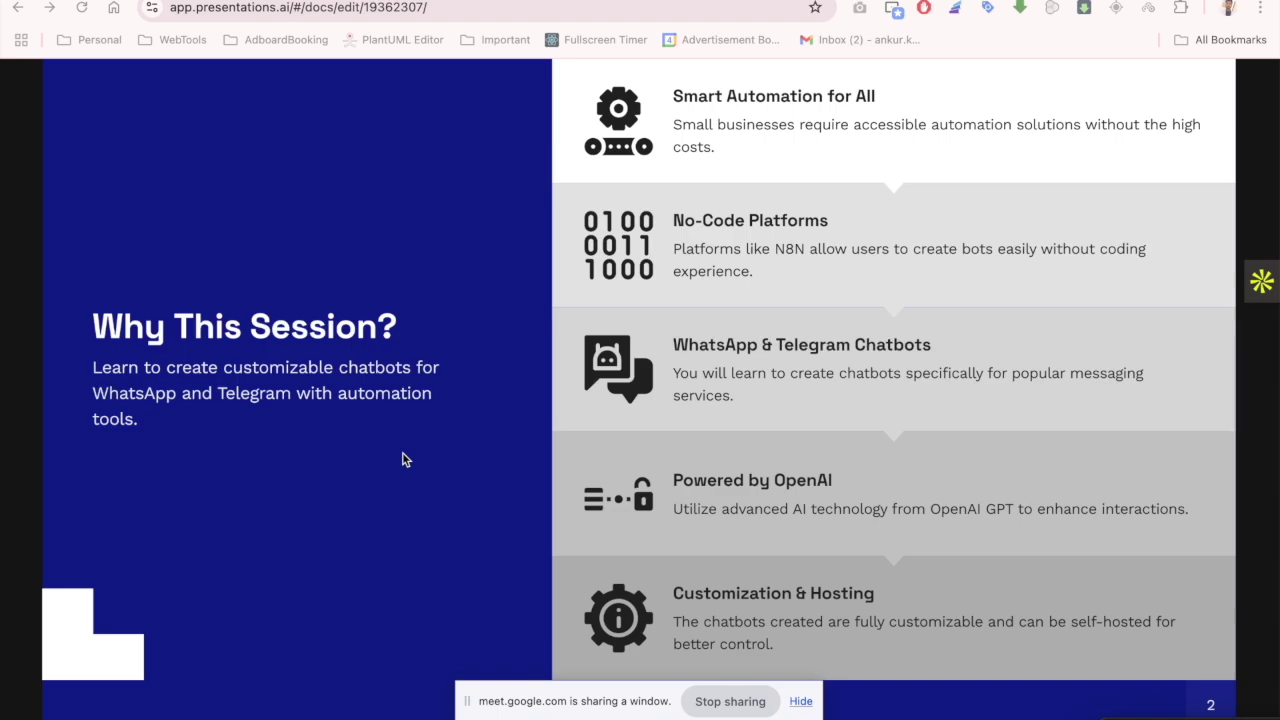
Go through the presentation slides from "Why This Session?" on to "Step-by-Step Setup"
key("Right")
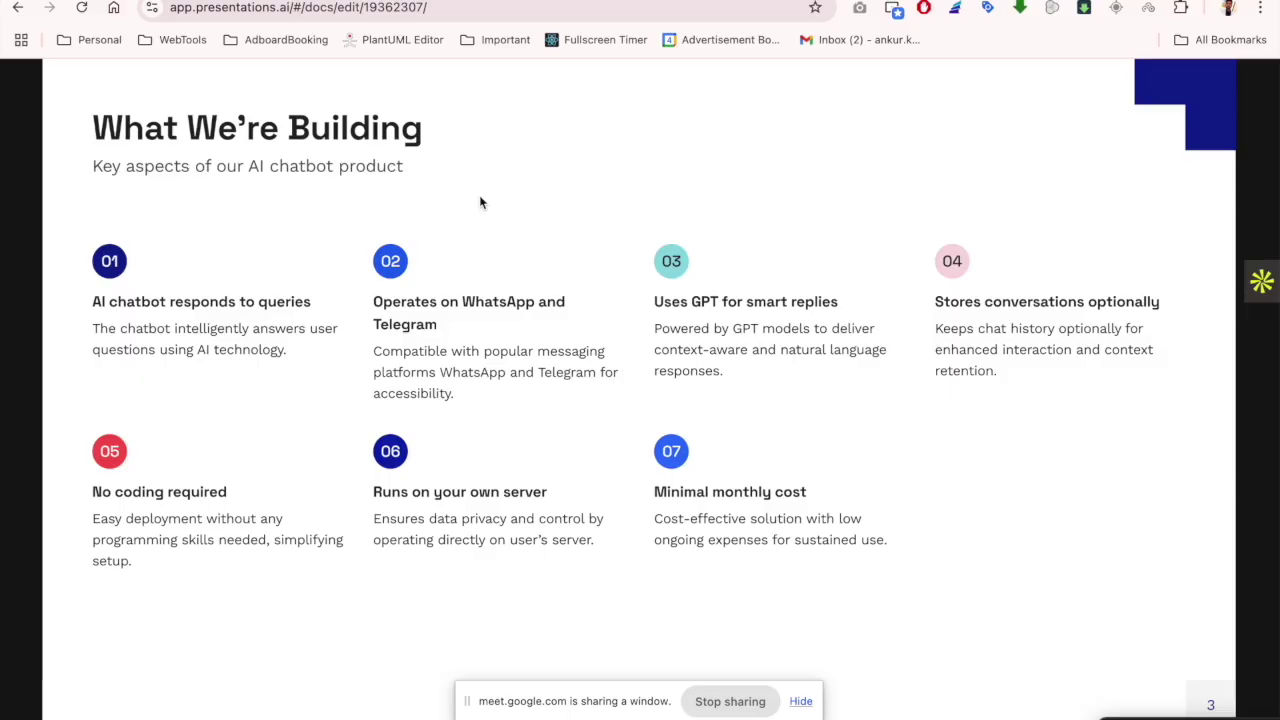
key("Right")
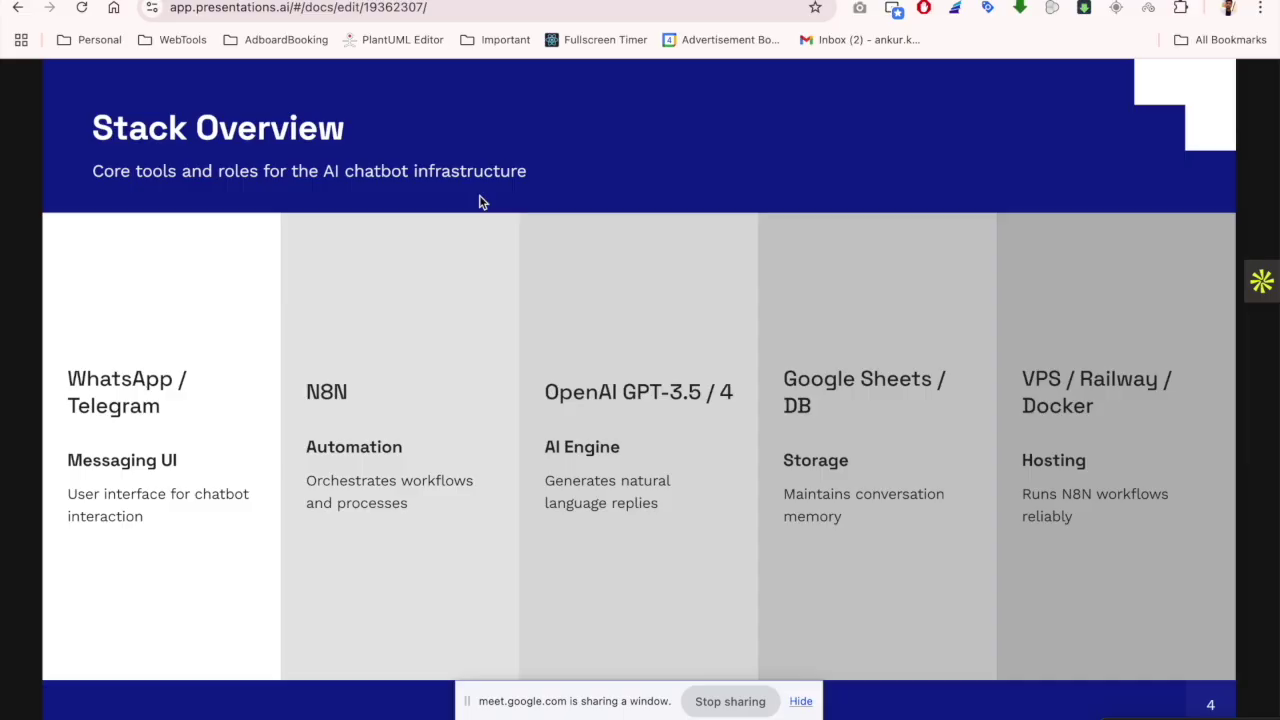
key("Right")
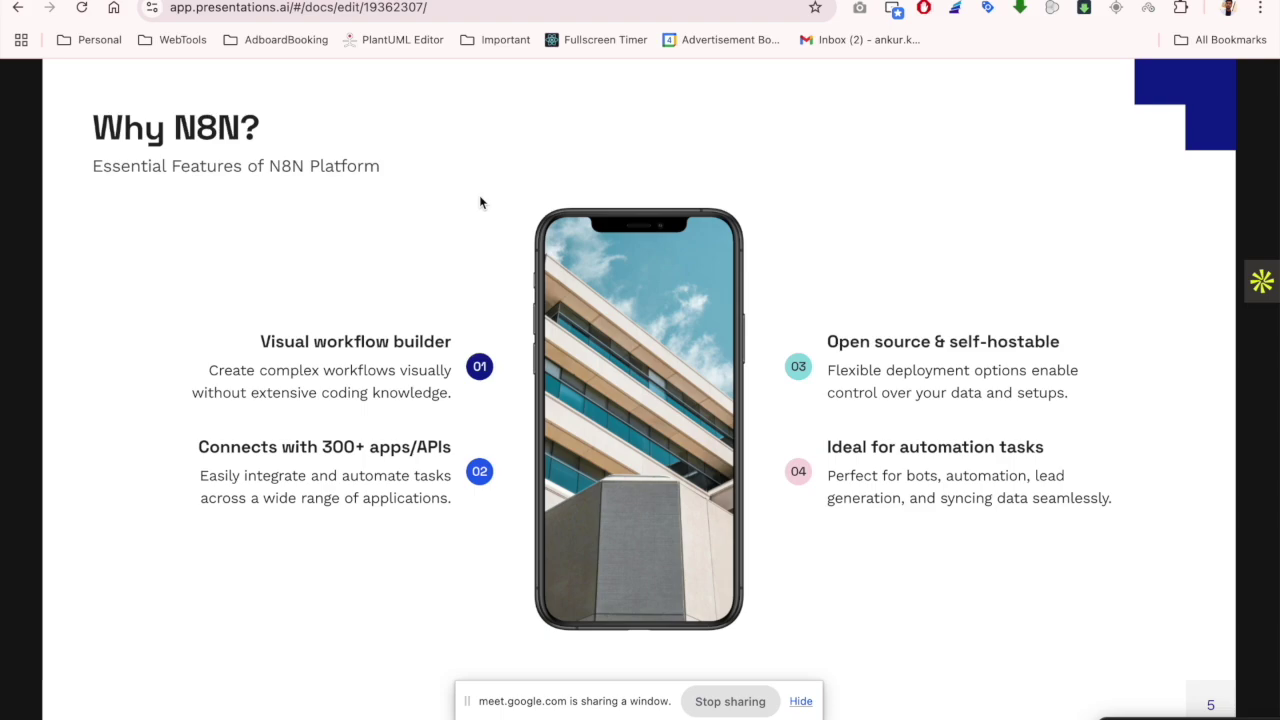
key("Right")
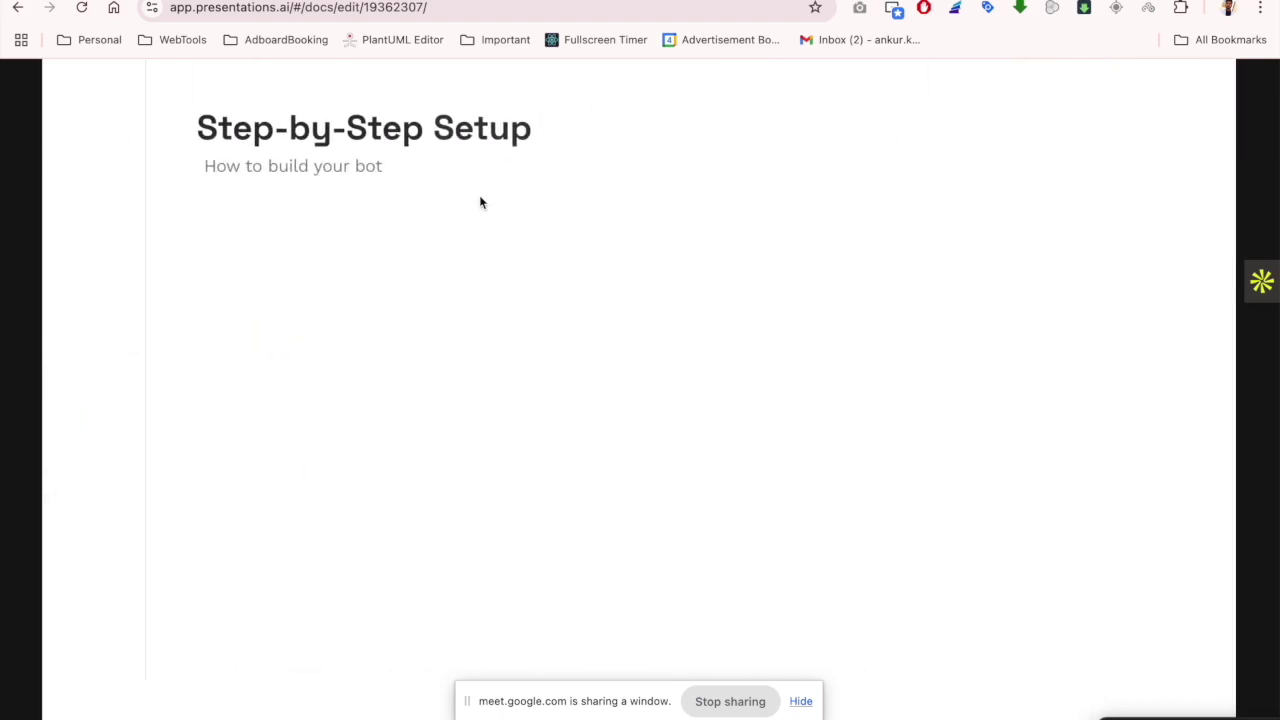
Open the n8n site at n8n.adboardbooking.com in a separate browser tab beside Telegram Web
key("ctrl+Tab")
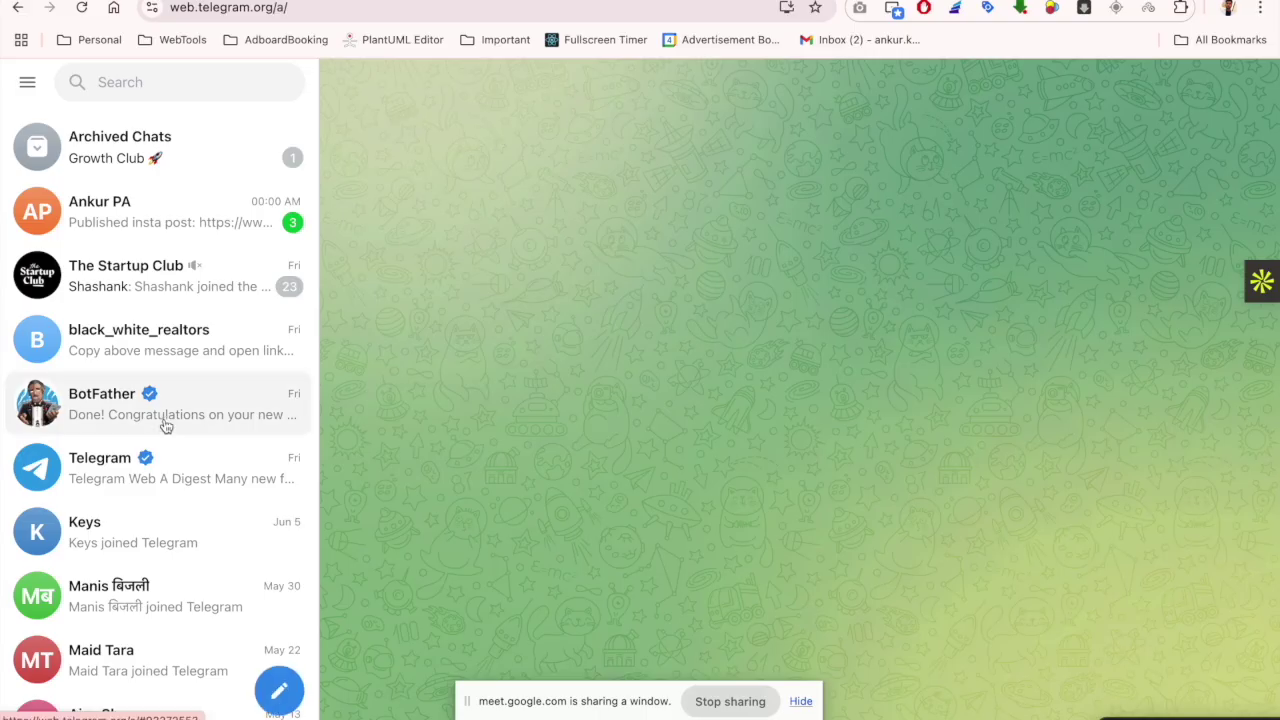
key("ctrl+Tab")
left_click(628, 9)
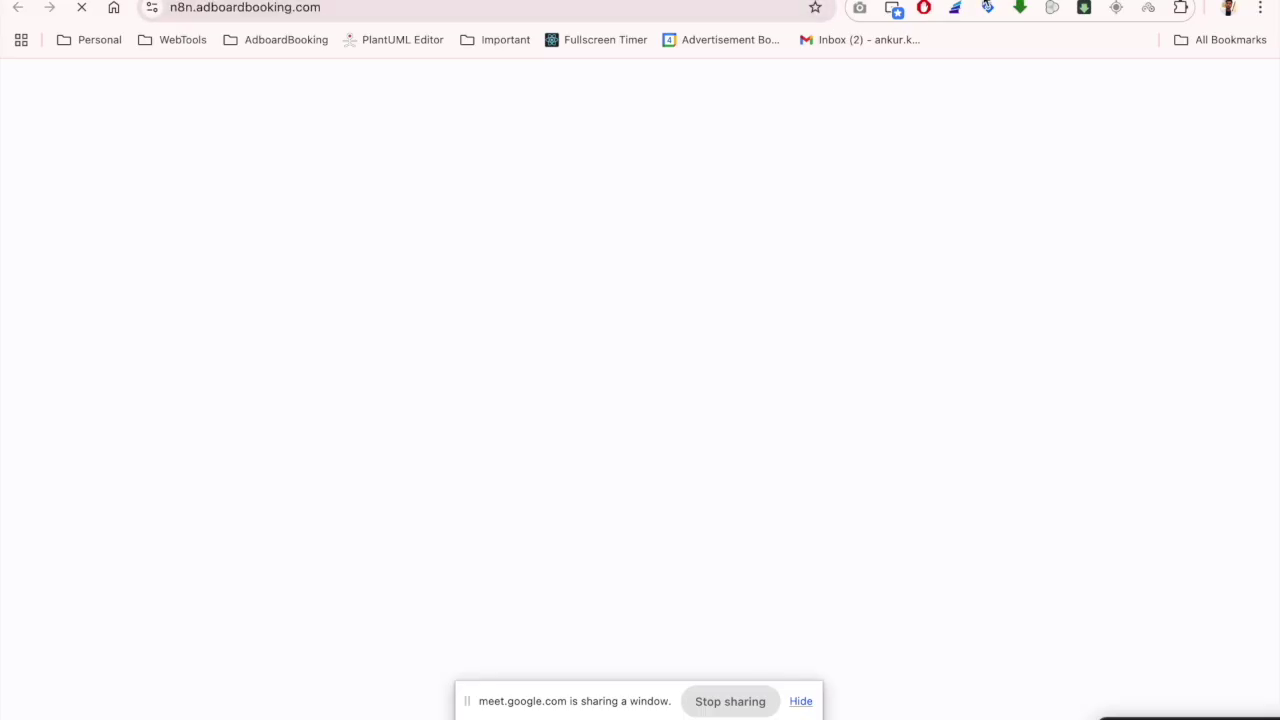
Switch to Telegram Web, open the BotFather chat, clear the sharing notice off the message field, and send "Hi"
key("ctrl+shift+Tab")
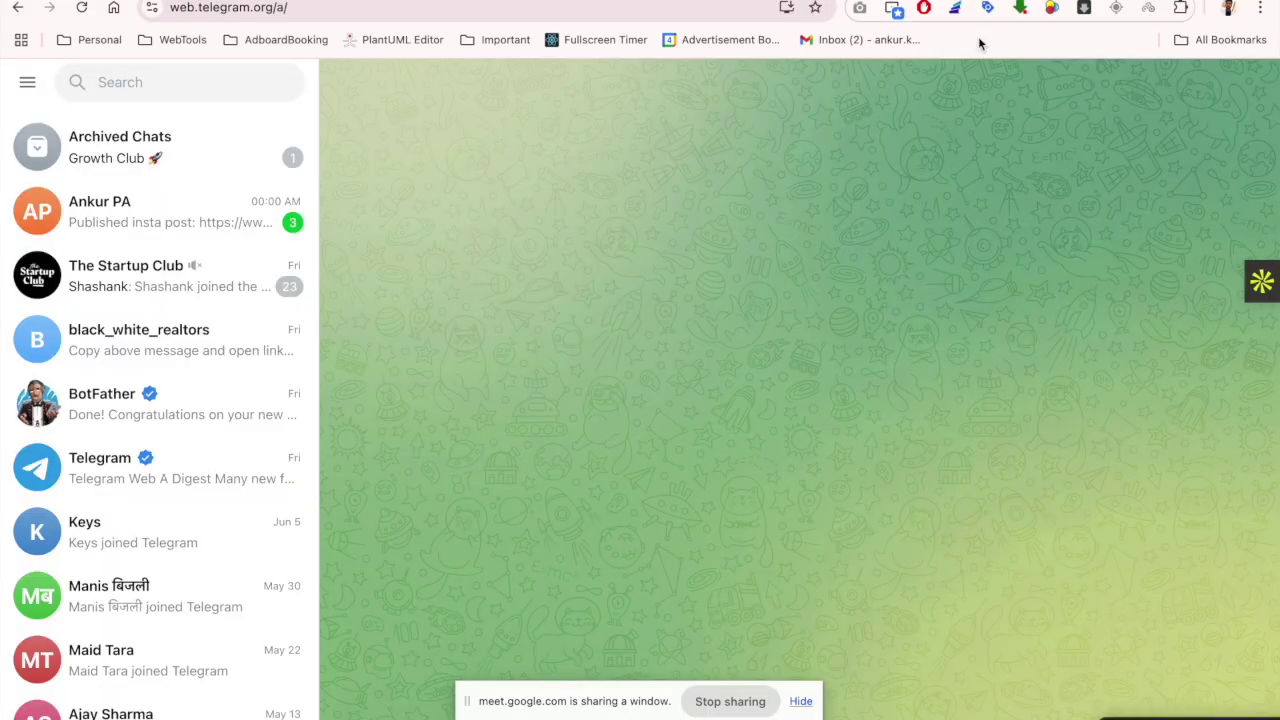
left_click(105, 401)
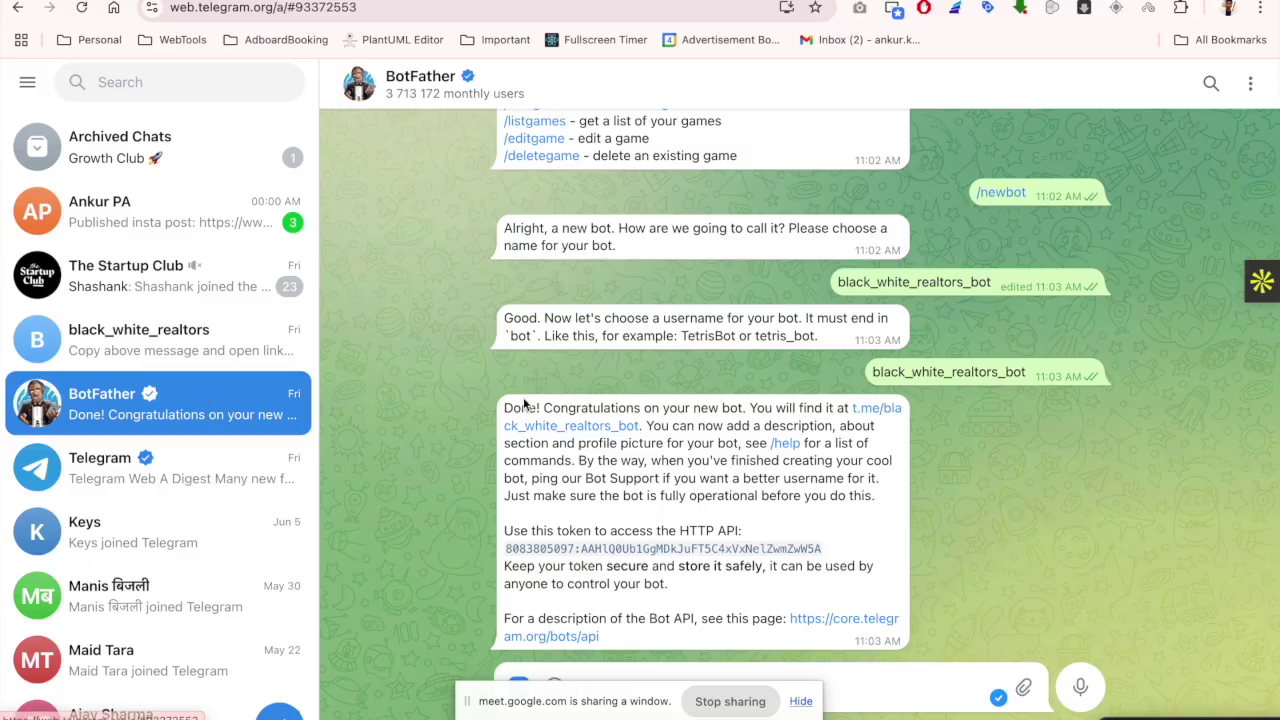
left_click_drag(466, 700, 987, 587)
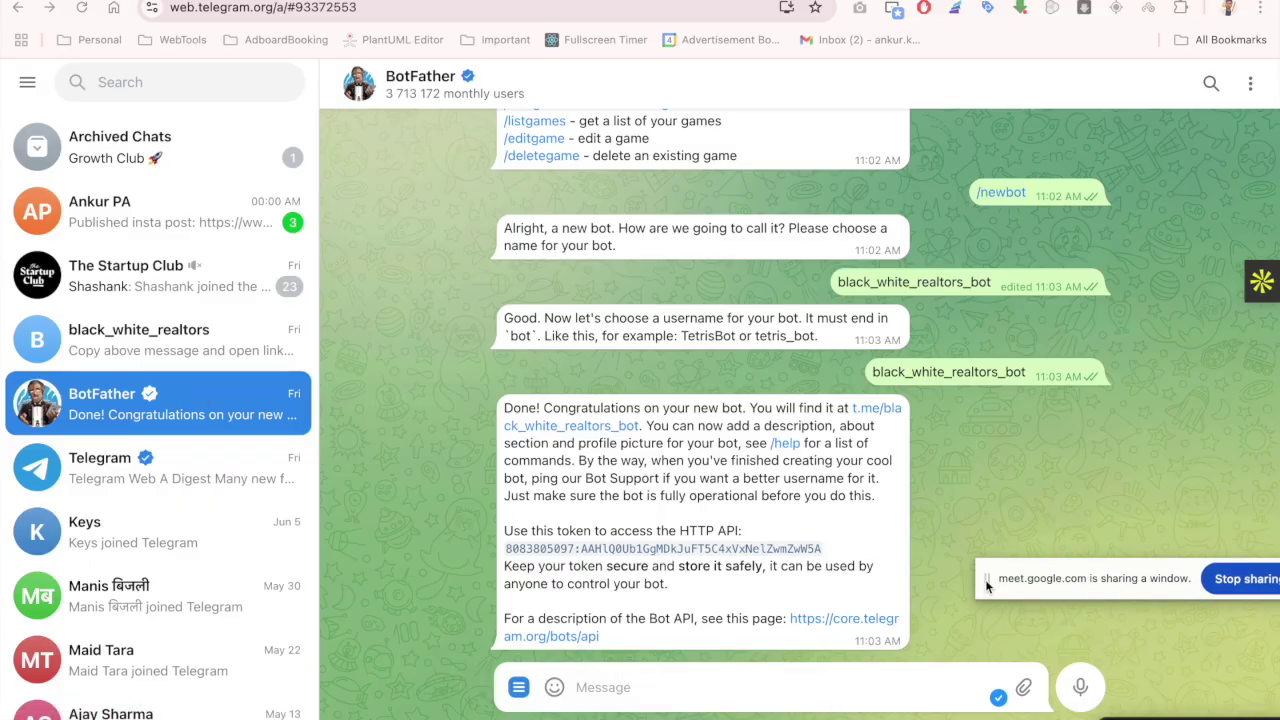
left_click(636, 705)
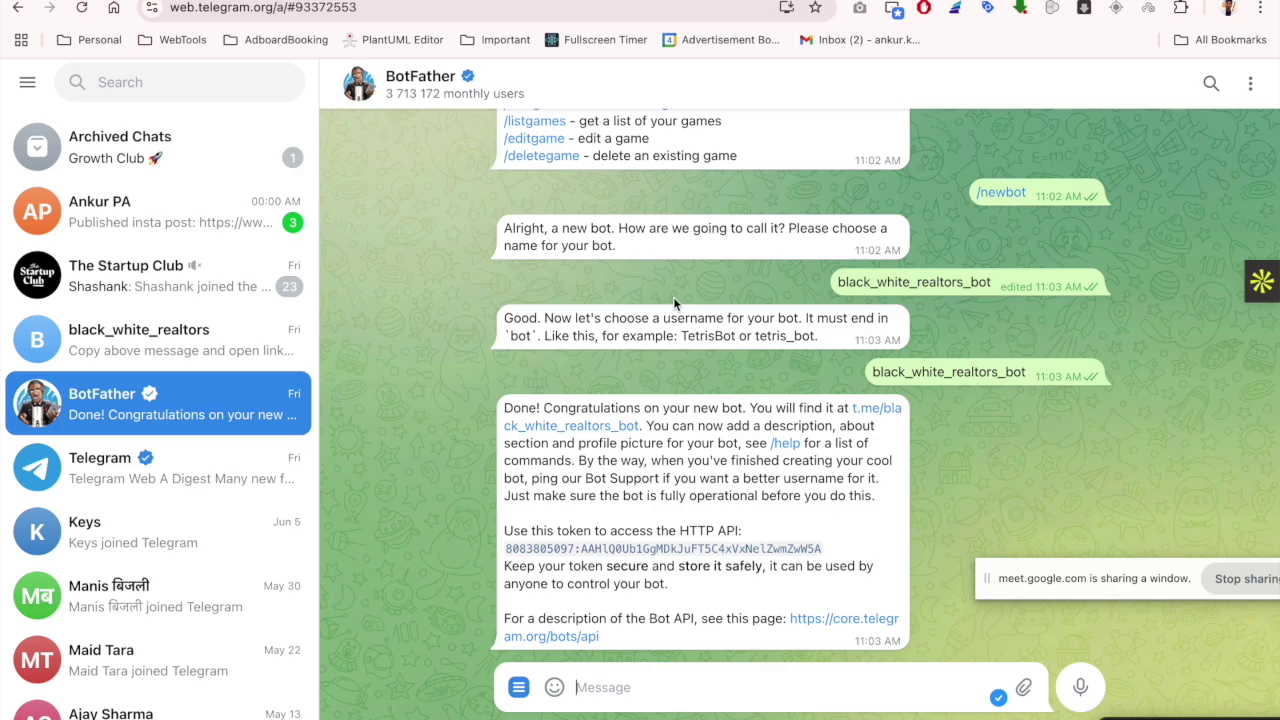
type("/start")
key("Return")
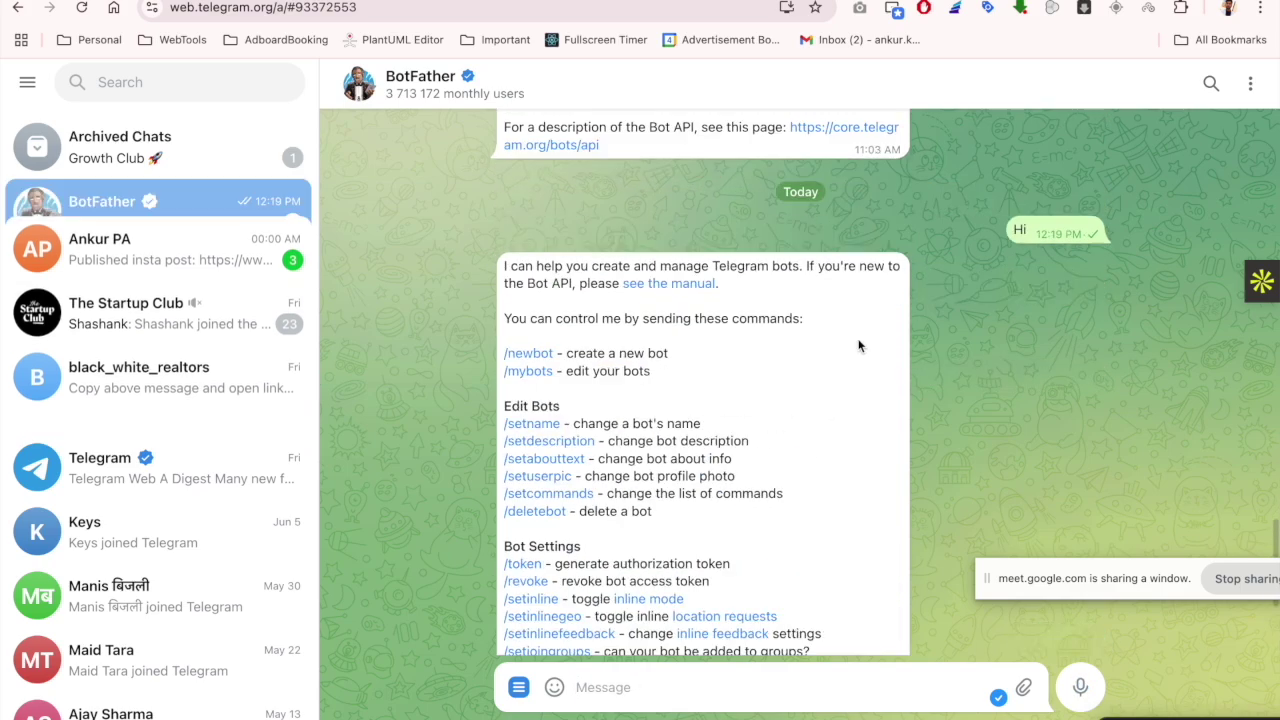
Create a new bot named test-automation_bot with the username test_automation123_bot through BotFather and copy its API token
scroll(722, 500, "up", 3)
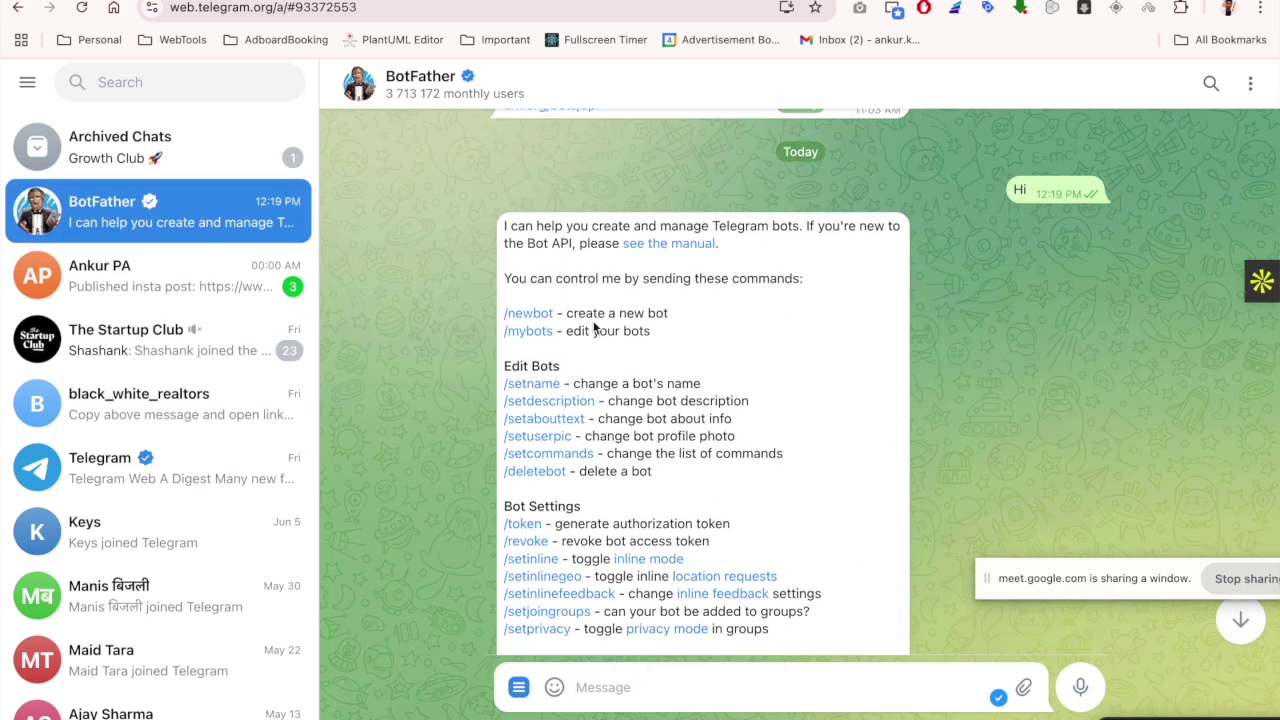
left_click(526, 314)
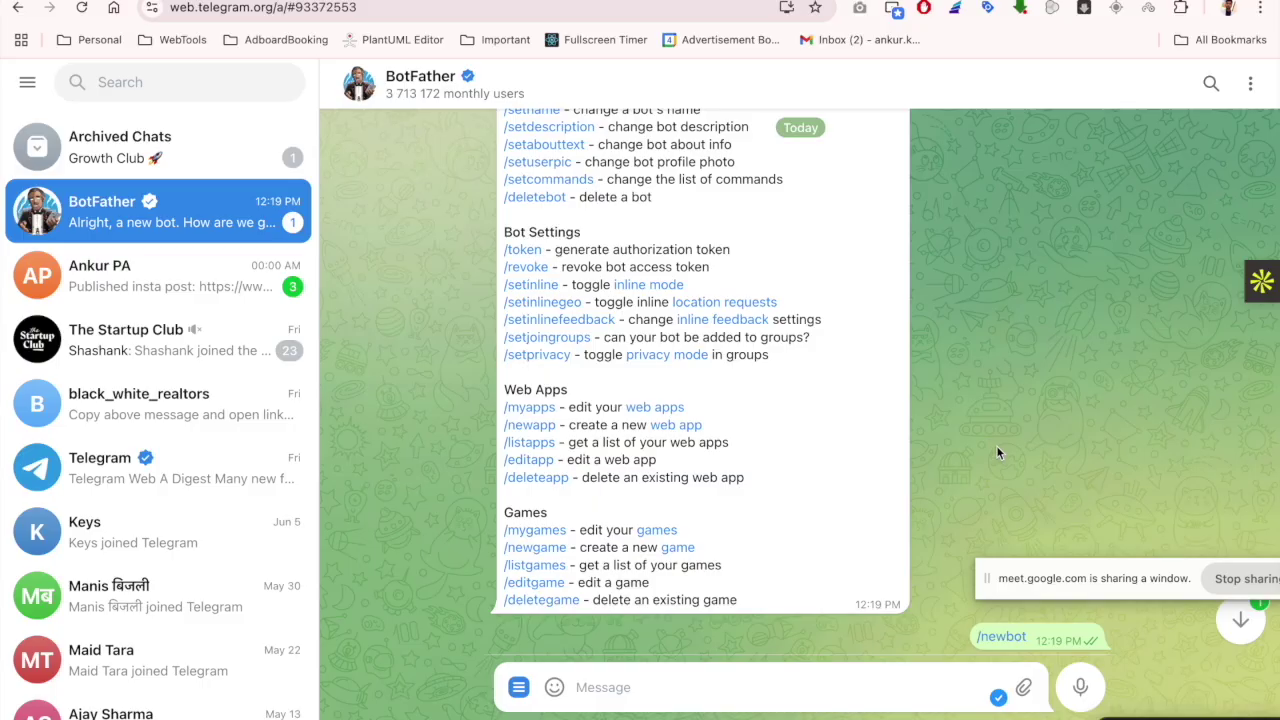
left_click(609, 681)
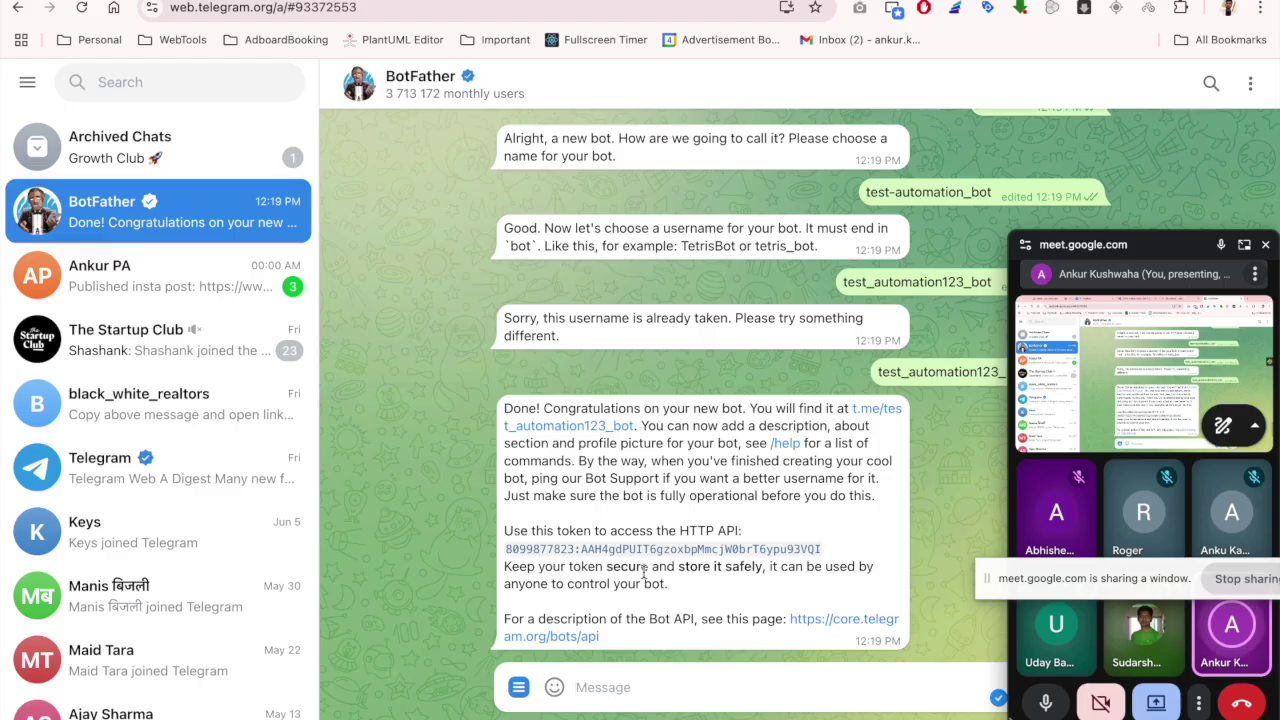
left_click_drag(504, 549, 840, 548)
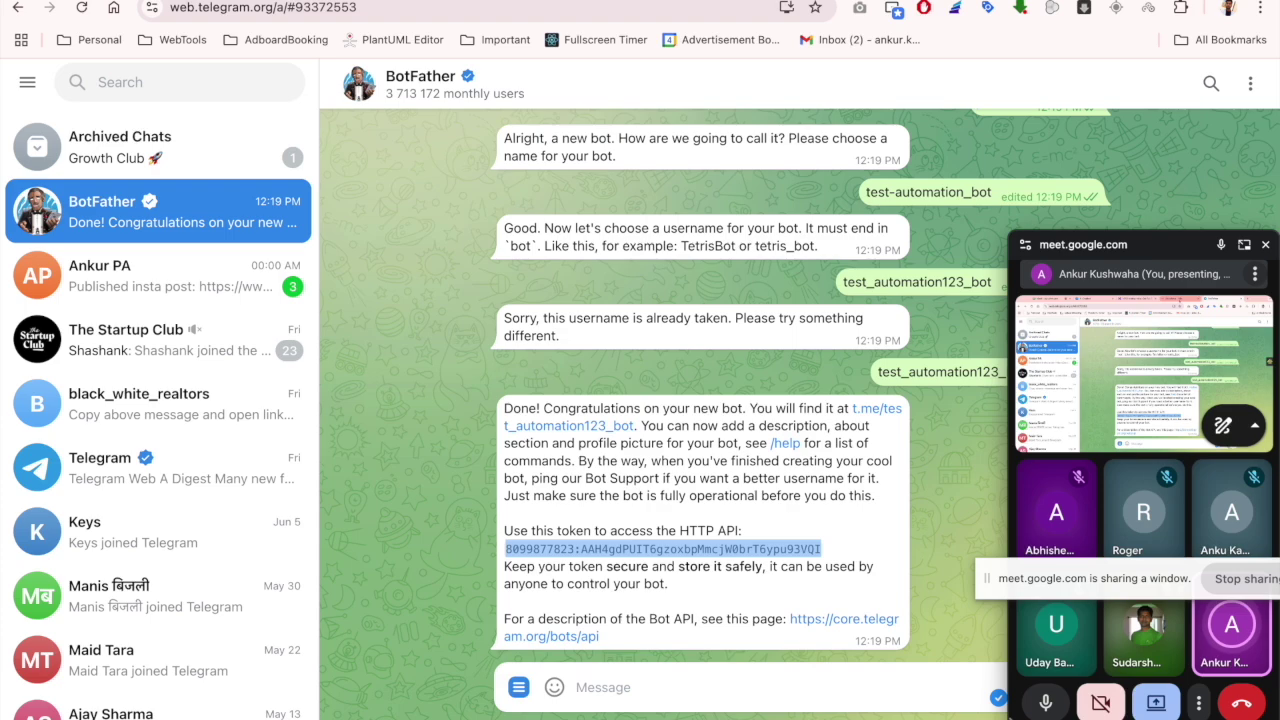
Switch to n8n, move the meeting window out of the way, and create a new workflow
left_click(818, 1)
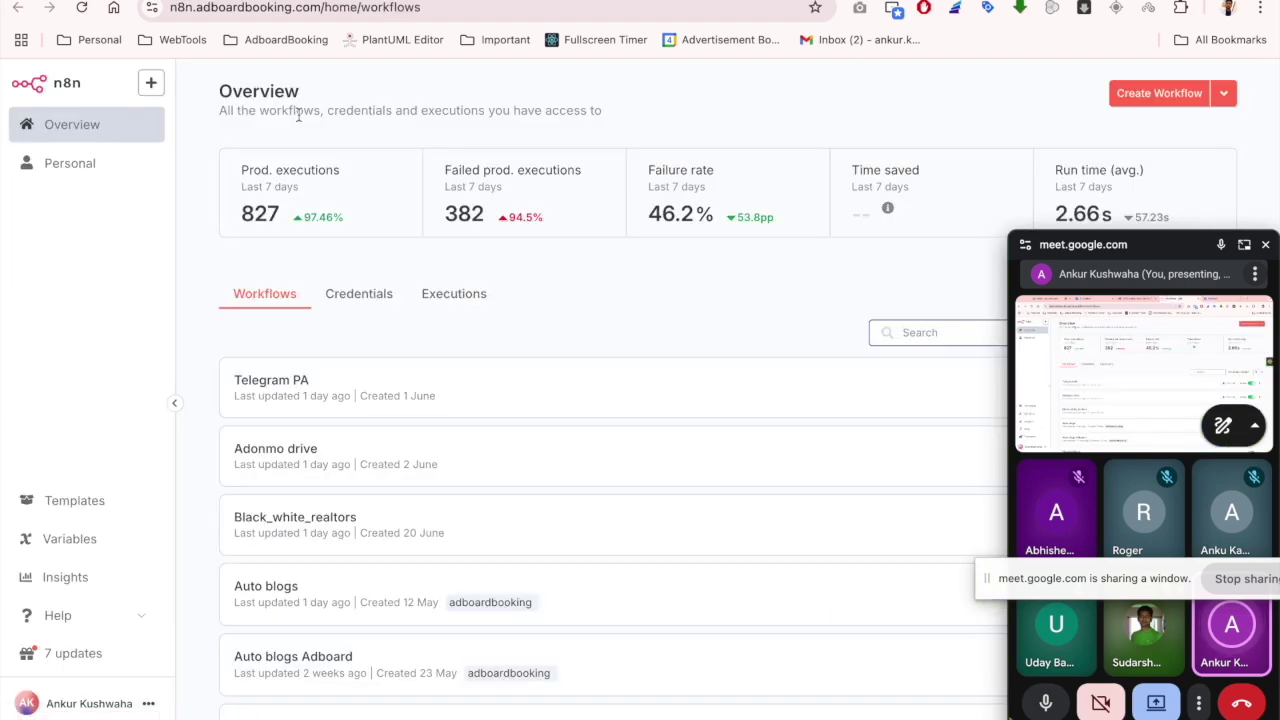
left_click_drag(1114, 244, 1114, 627)
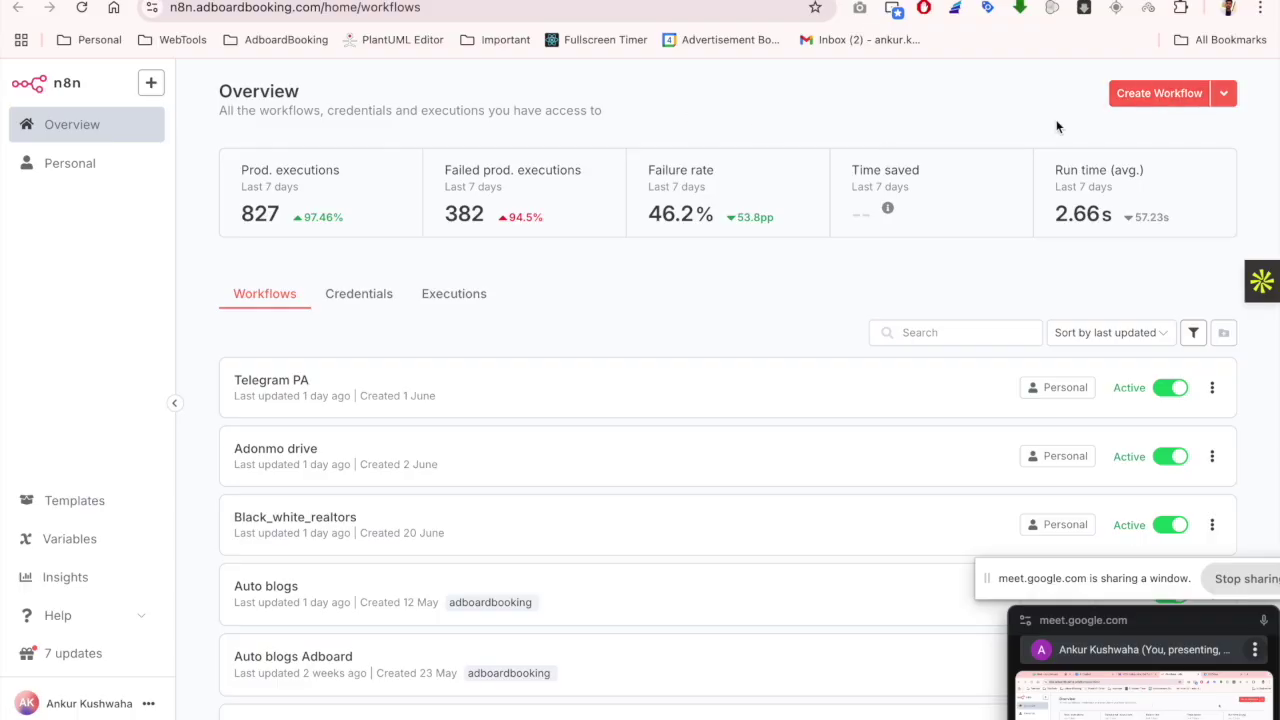
left_click(1143, 93)
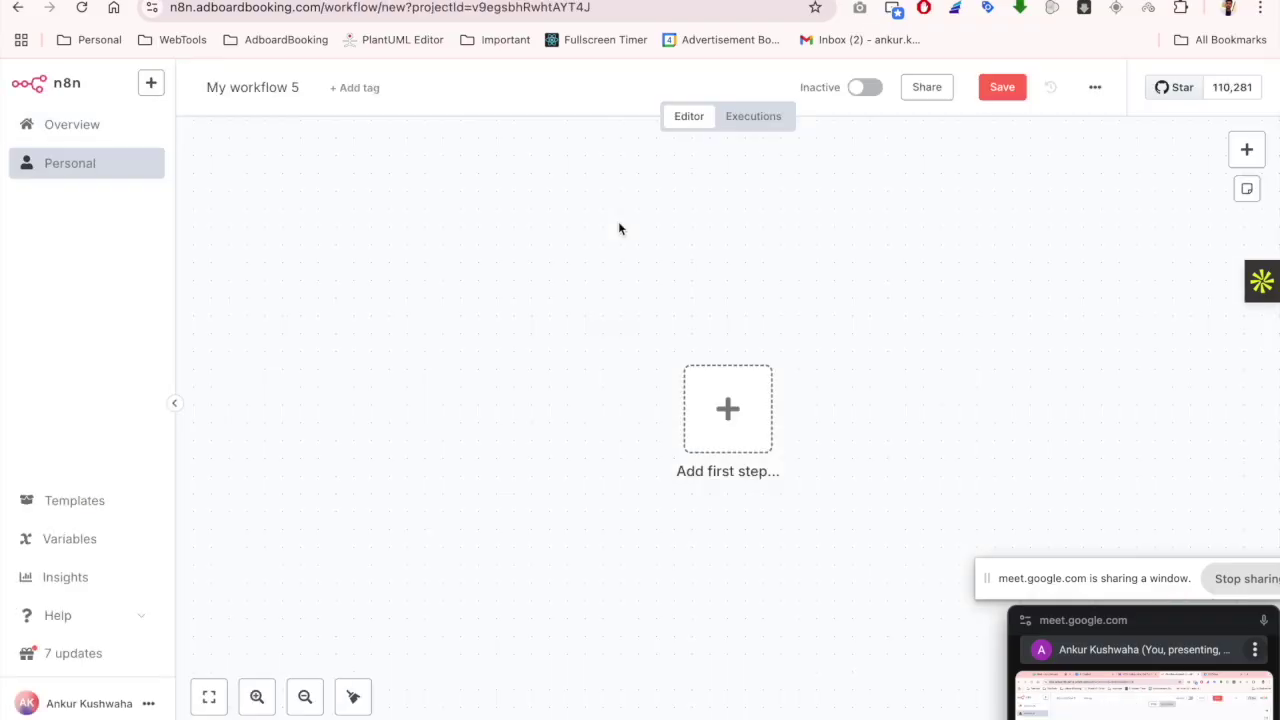
Browse the available Telegram and WhatsApp Business Cloud triggers for the workflow's first step
left_click(754, 420)
type("tel")
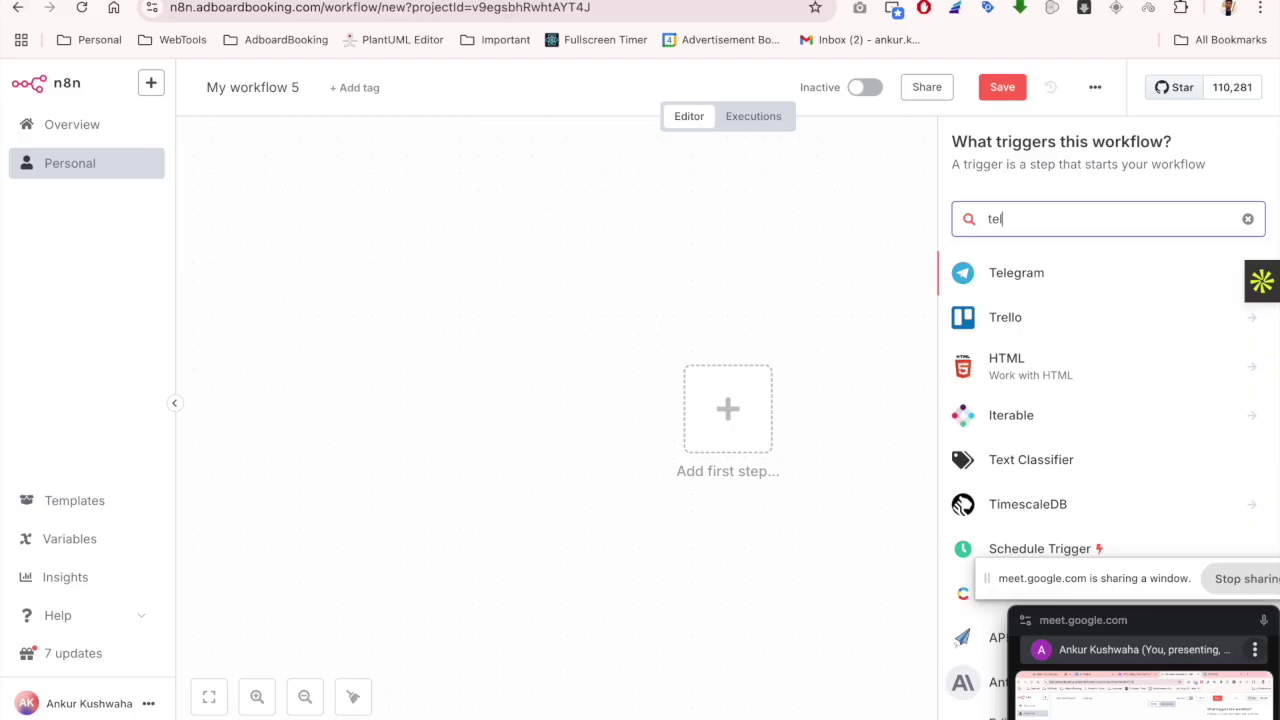
left_click(1014, 279)
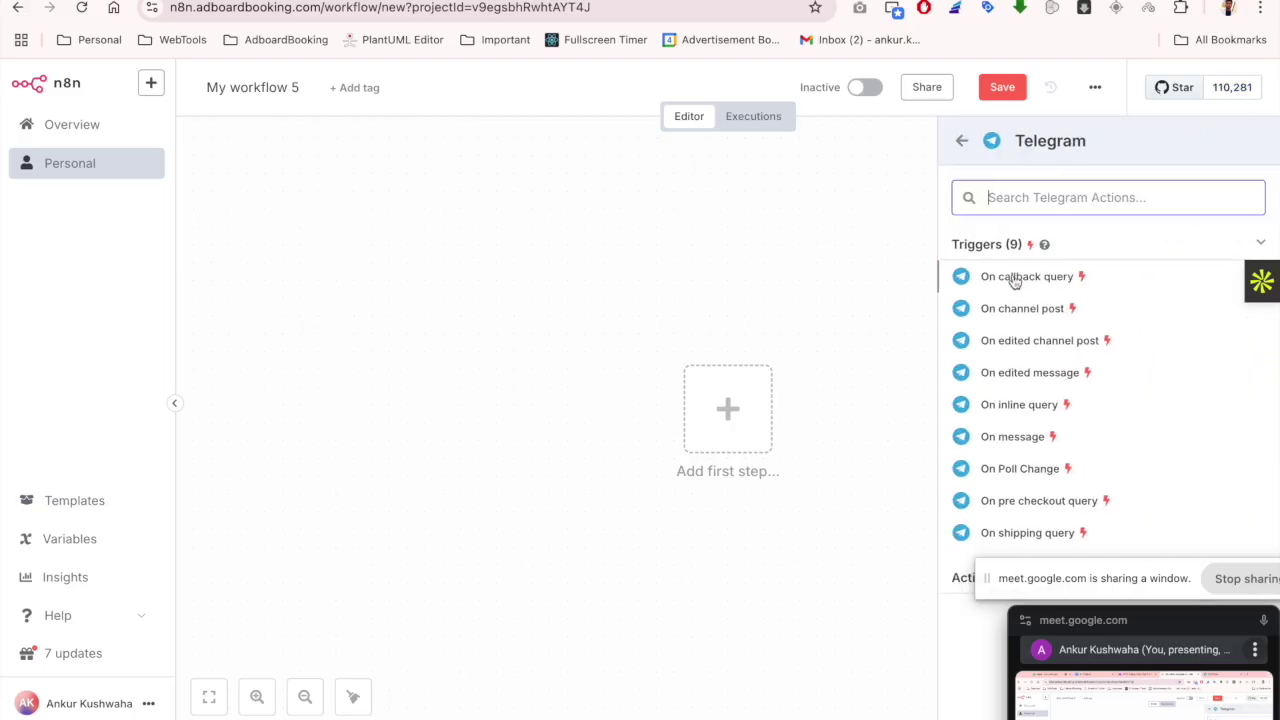
left_click(962, 141)
double_click(1020, 223)
type("what")
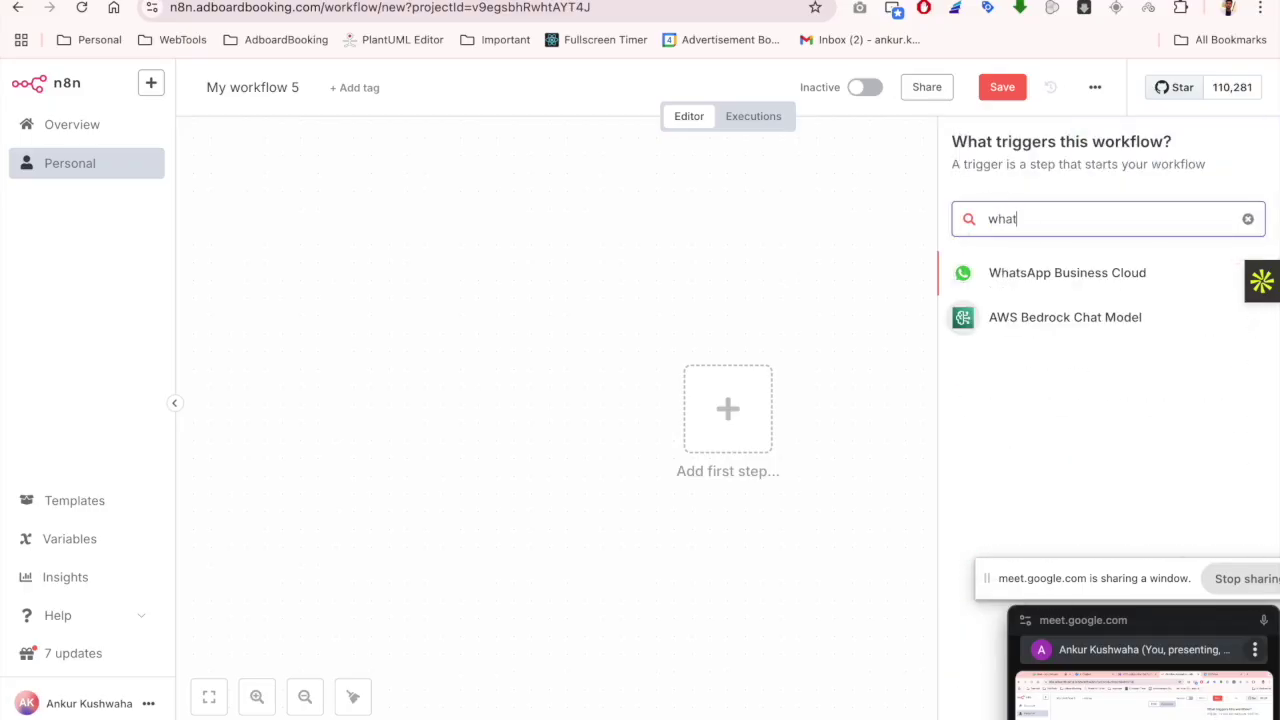
left_click(1071, 282)
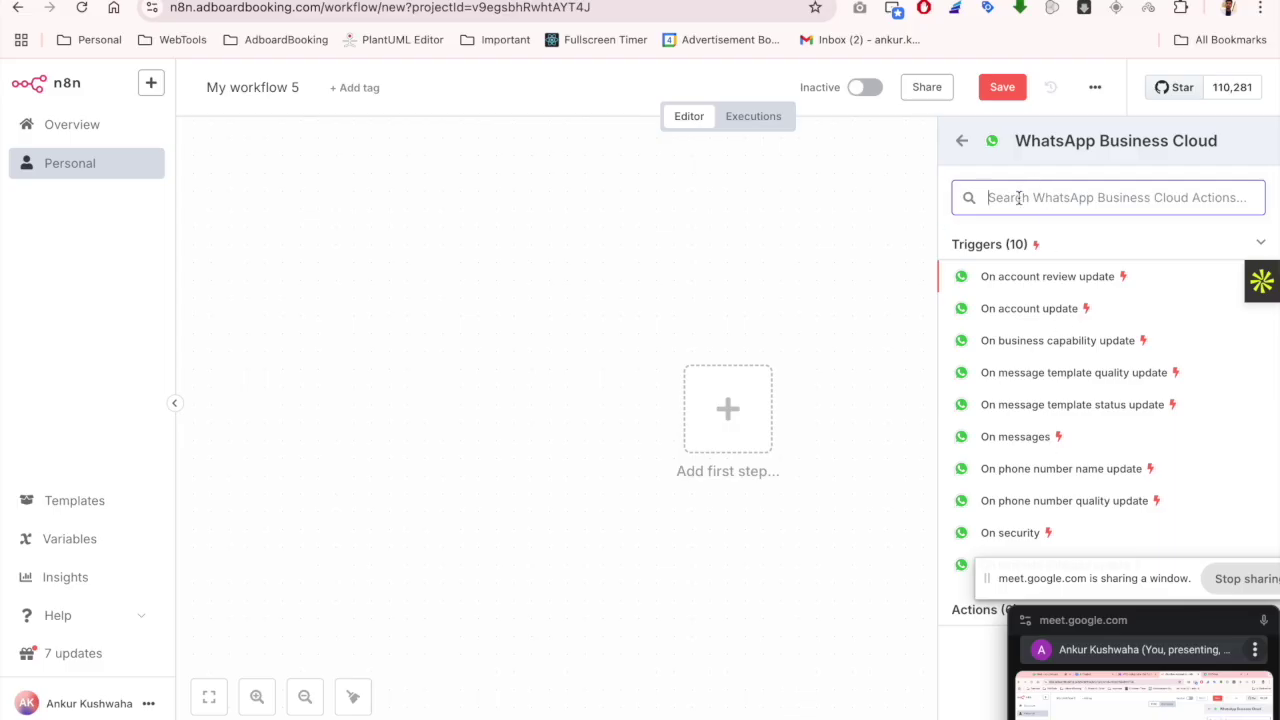
Find Telegram among the triggers and add its "On message" trigger as the workflow's first step
left_click(989, 197)
type("tele")
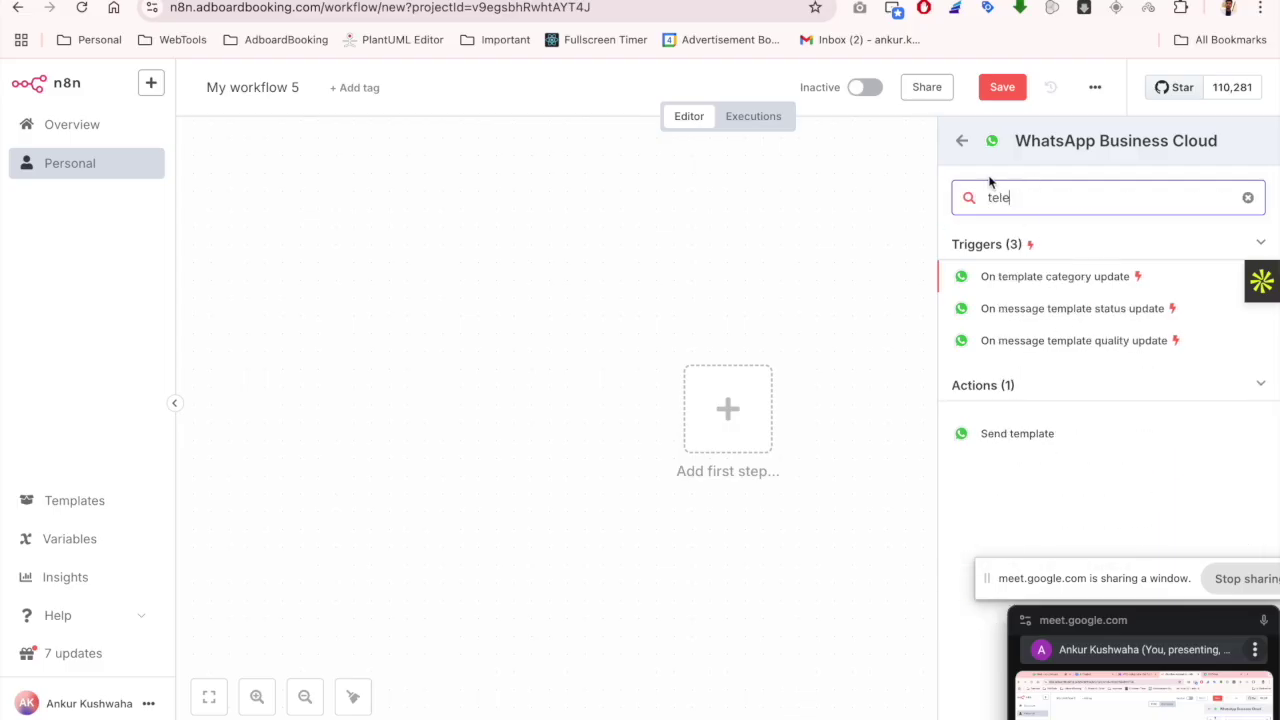
left_click(958, 145)
left_click_drag(1025, 222, 934, 223)
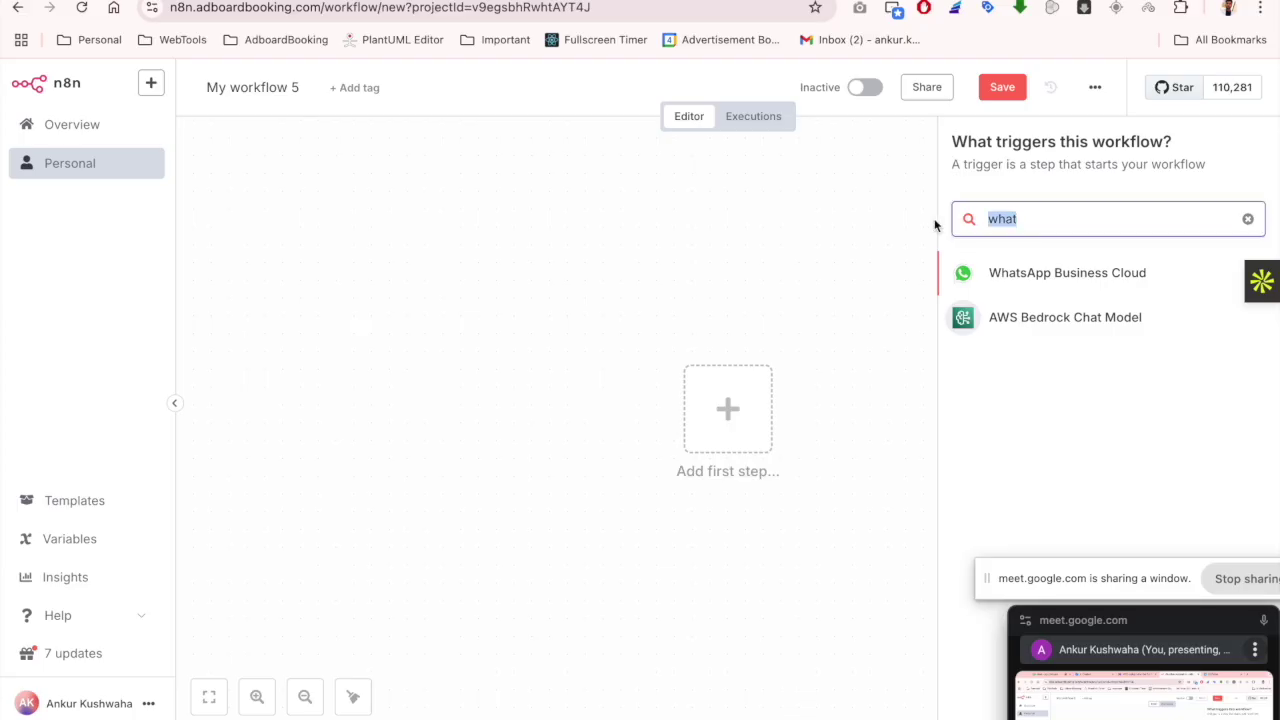
type("tele")
left_click(1015, 273)
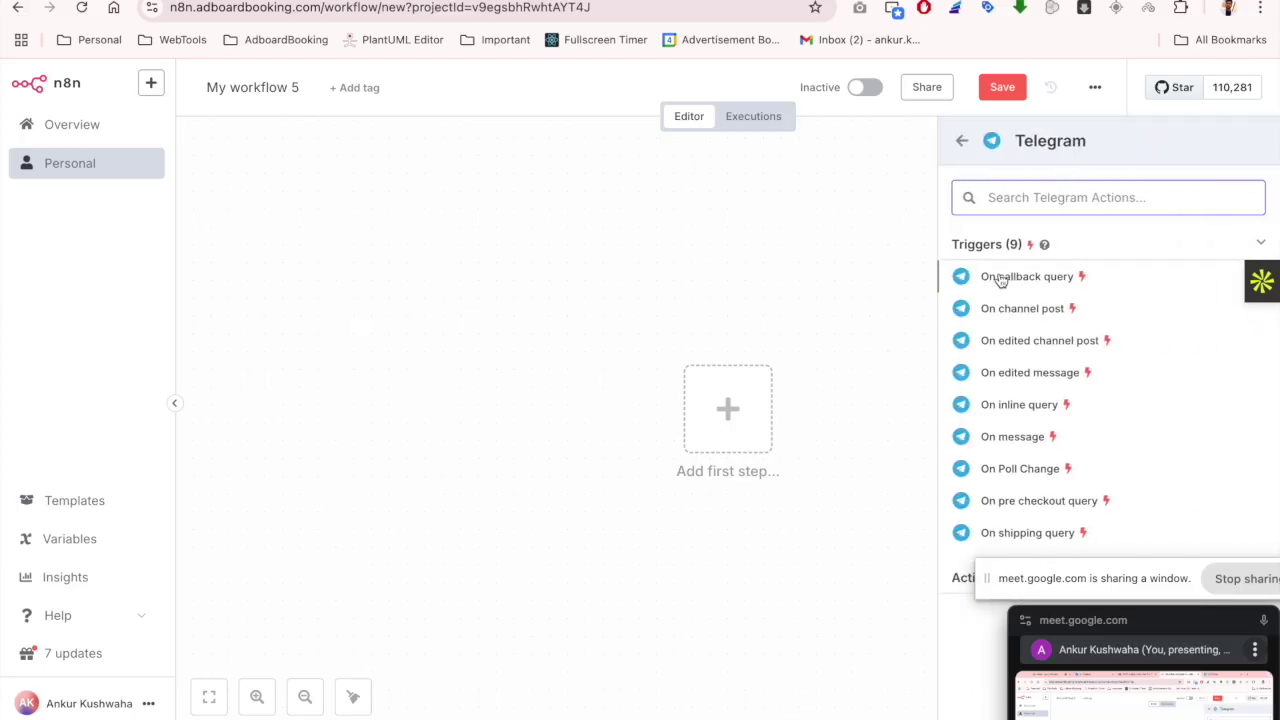
left_click(1017, 437)
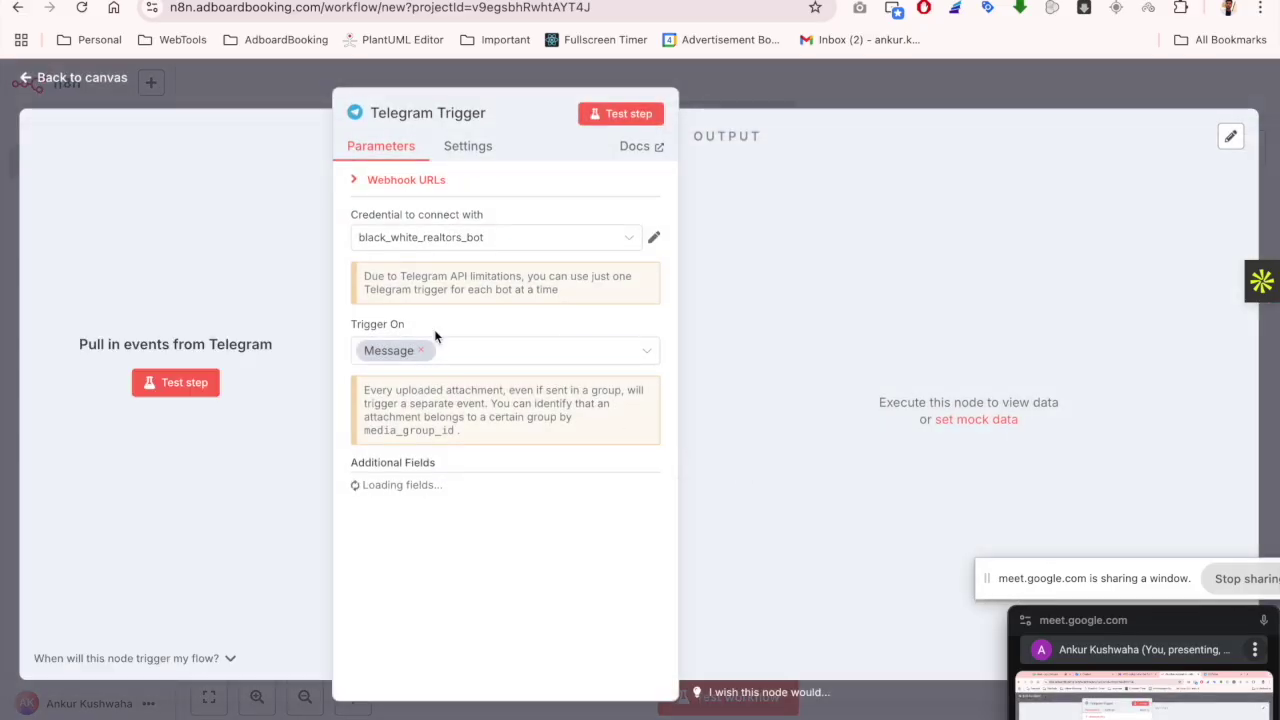
Create a new Telegram API credential for the trigger and paste the new bot's access token into it
left_click(444, 240)
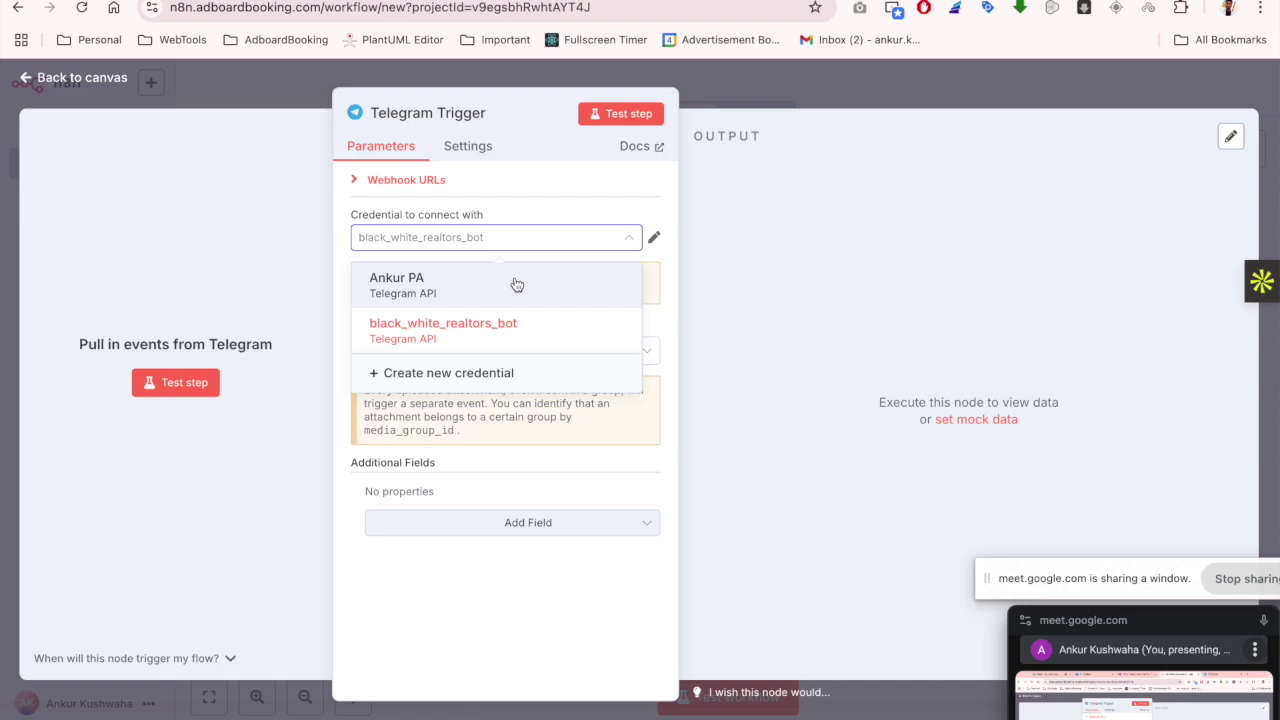
left_click(450, 375)
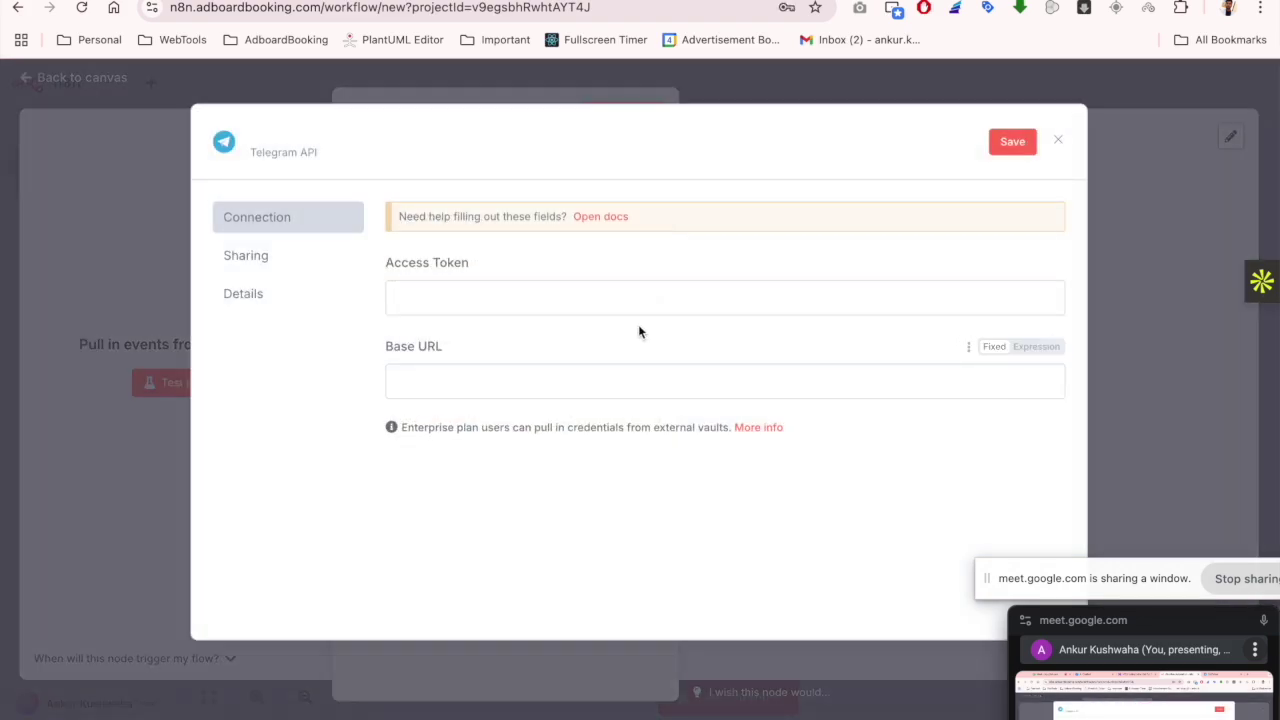
left_click(485, 291)
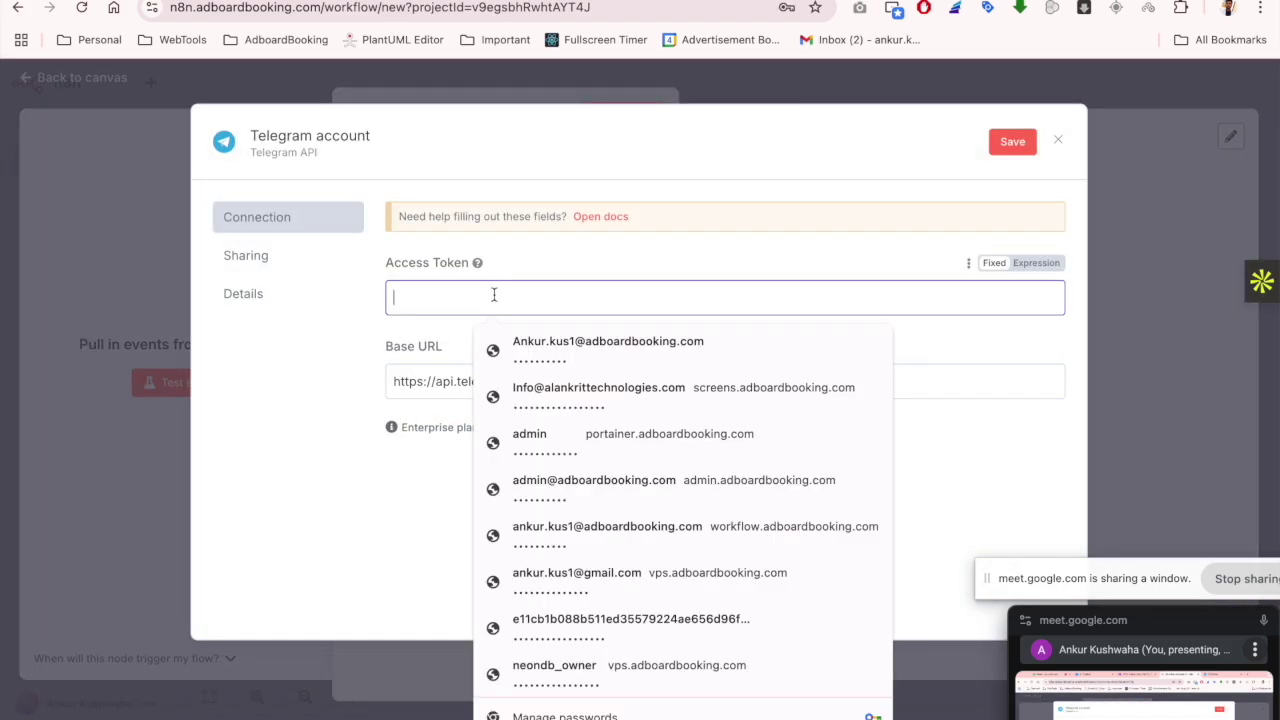
key("ctrl+Tab")
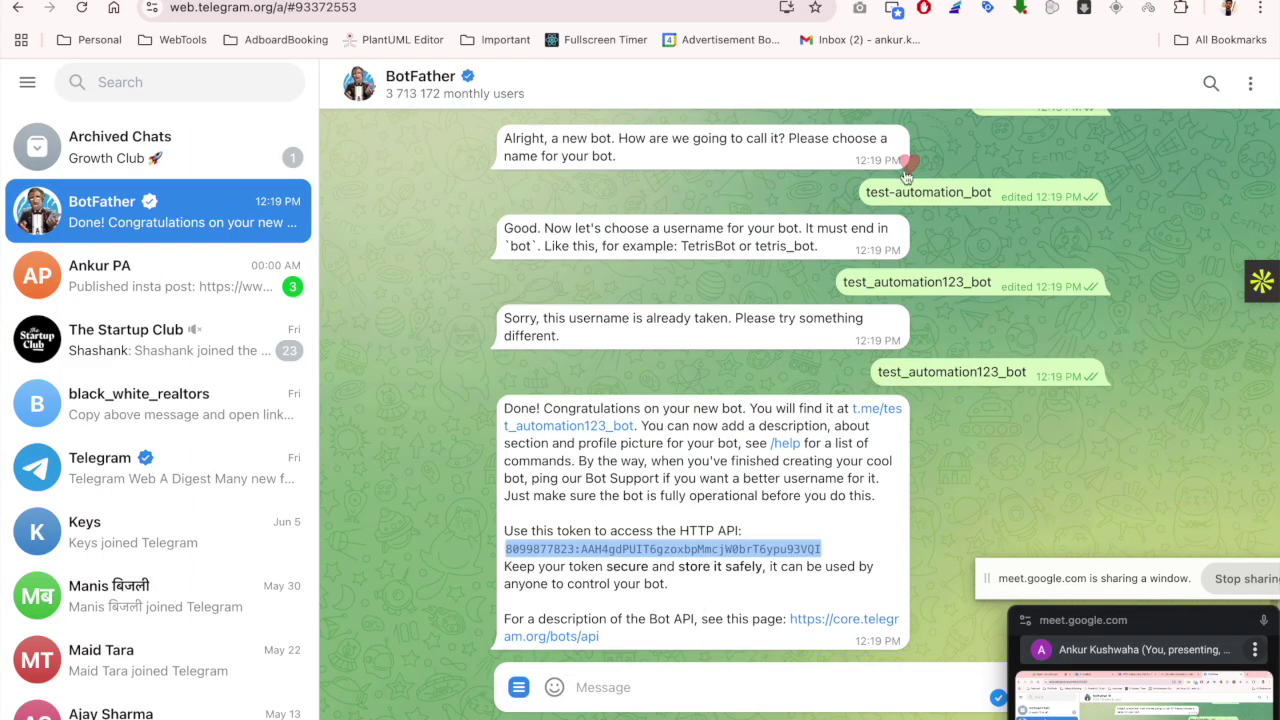
key("ctrl+shift+Tab")
left_click(475, 297)
key("ctrl+v")
Name the Telegram credential test-bot, save it without updating the browser's stored password, and return to the trigger settings
left_click(333, 133)
left_click_drag(380, 141, 195, 144)
type("test-bot")
key("Return")
left_click(1000, 138)
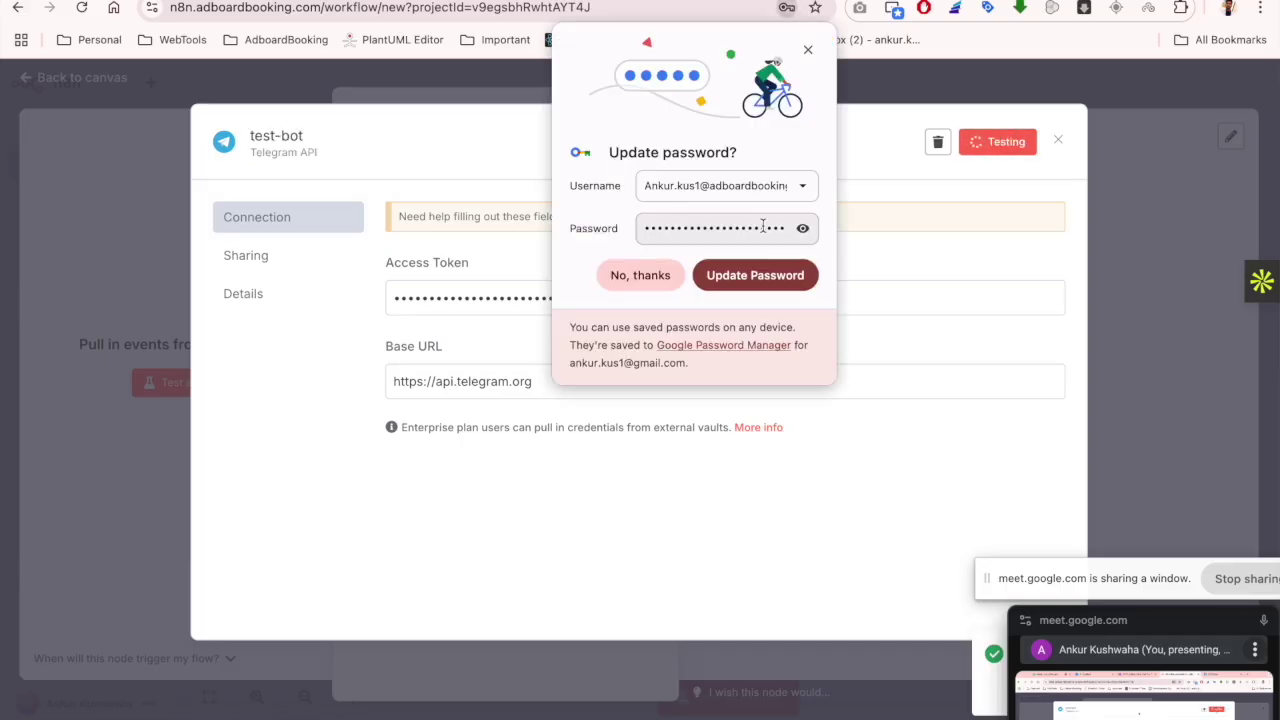
left_click(808, 49)
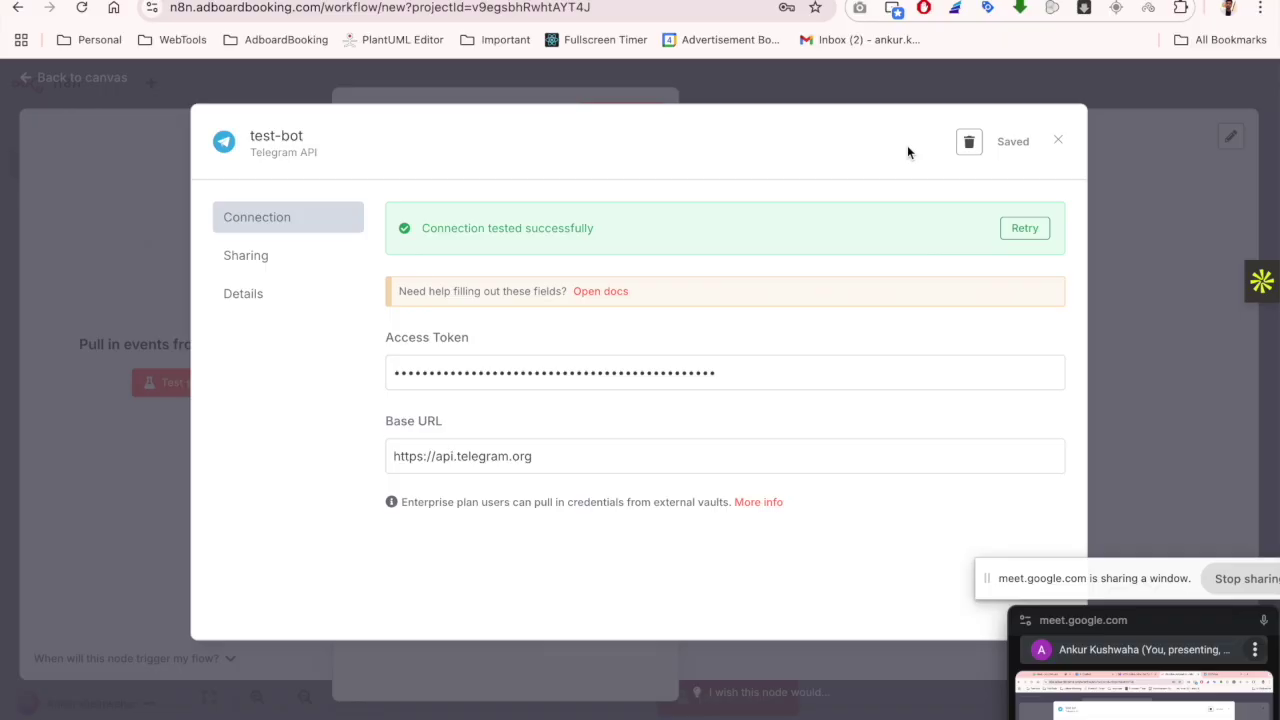
left_click(1056, 141)
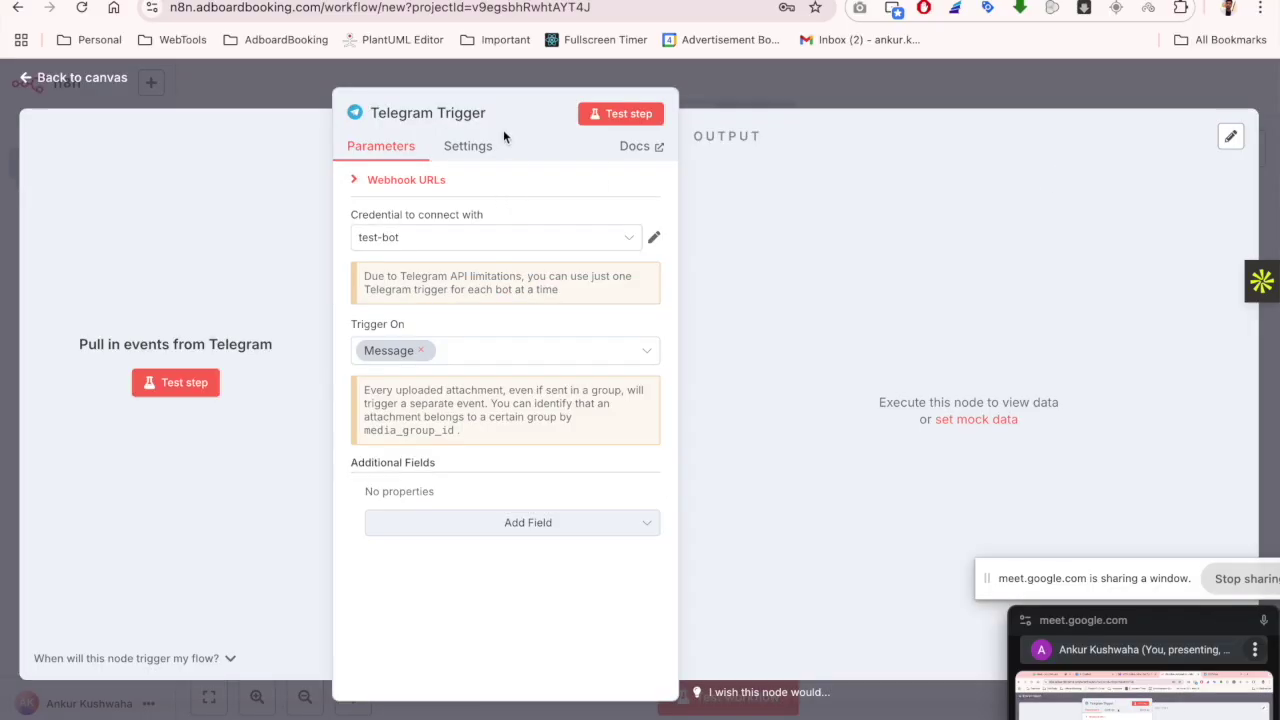
Start the Telegram trigger's test listener, open the new bot's chat in Telegram, start the bot and send it "Hi"
left_click(185, 397)
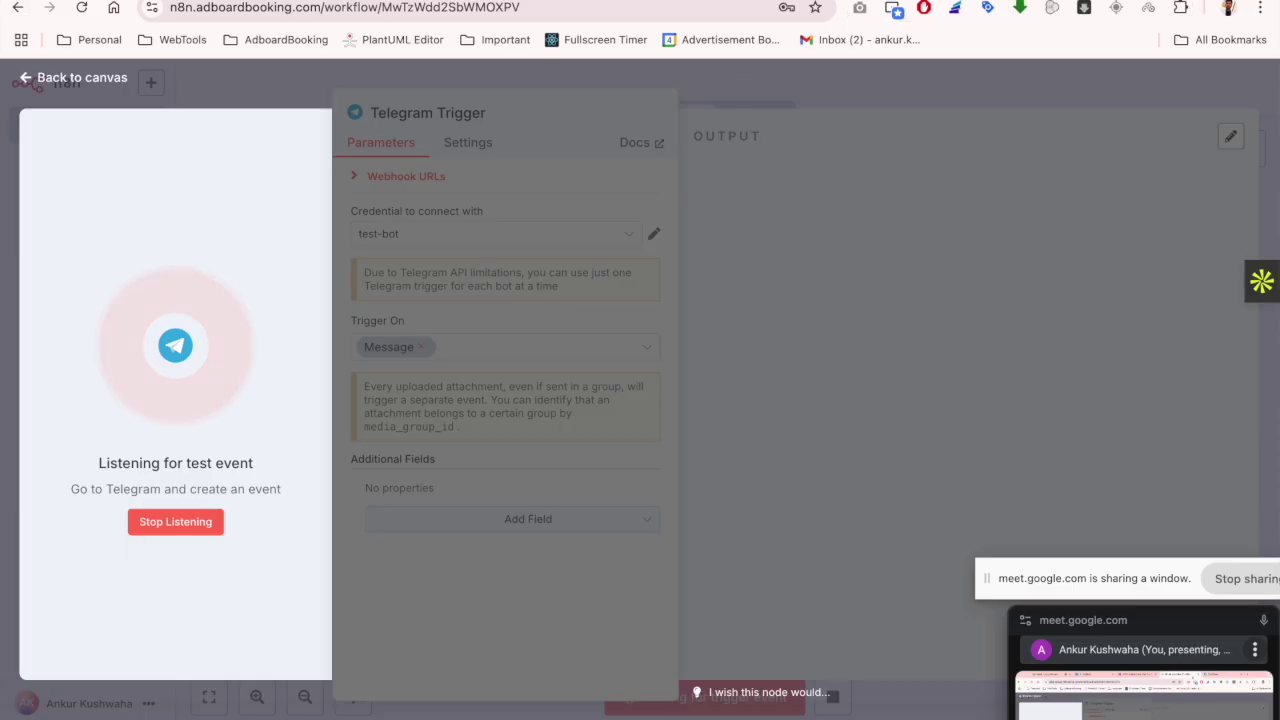
key("ctrl+Tab")
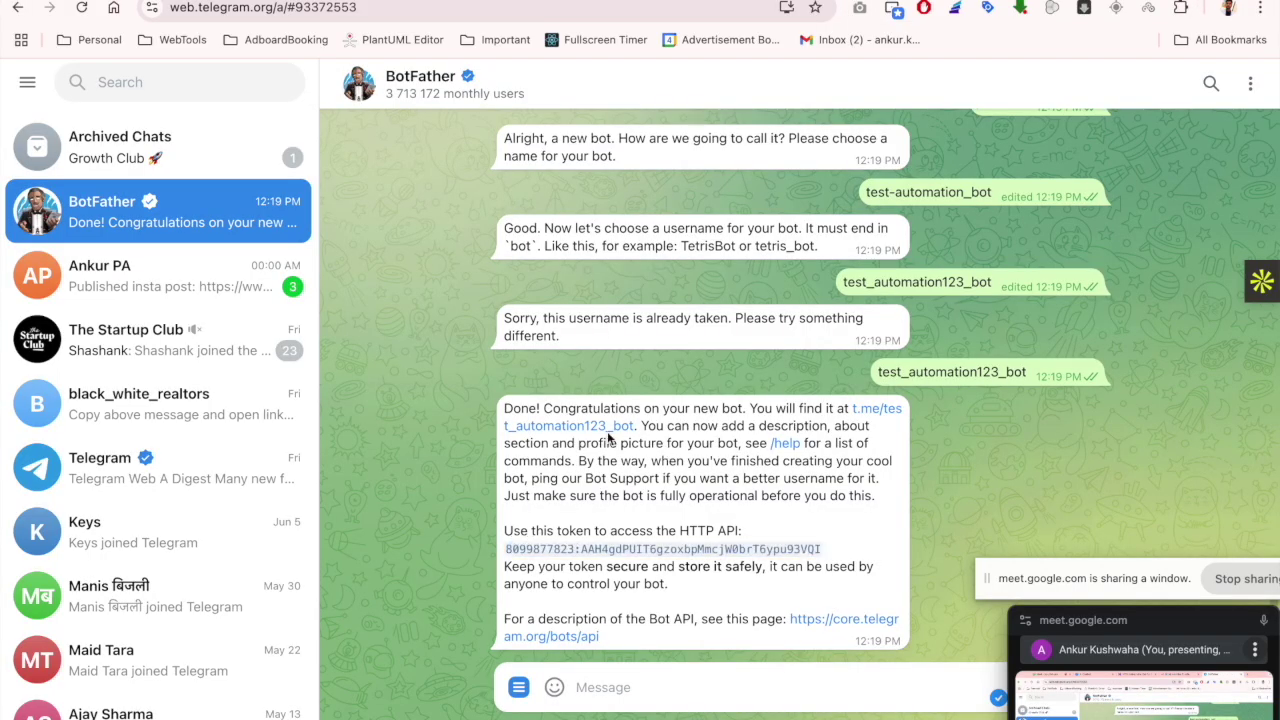
left_click(594, 426)
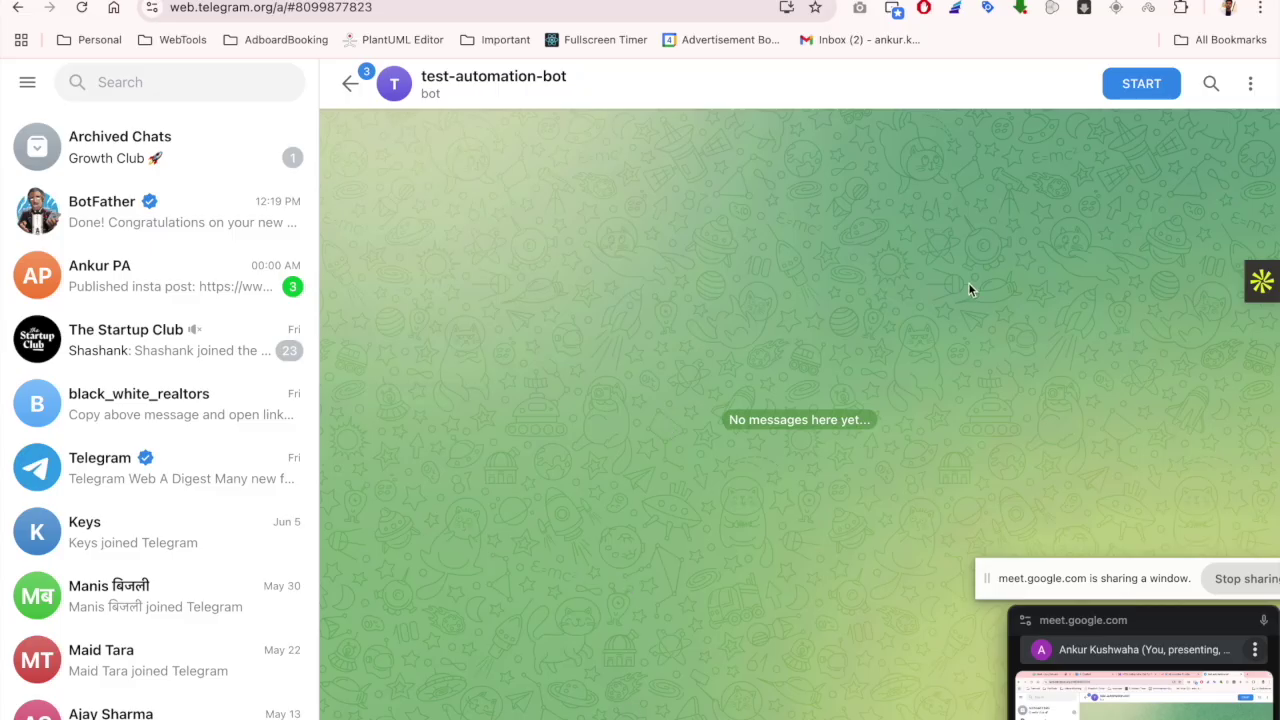
left_click(1141, 83)
type("Gu")
key("BackSpace")
key("BackSpace")
type("Hi")
key("Return")
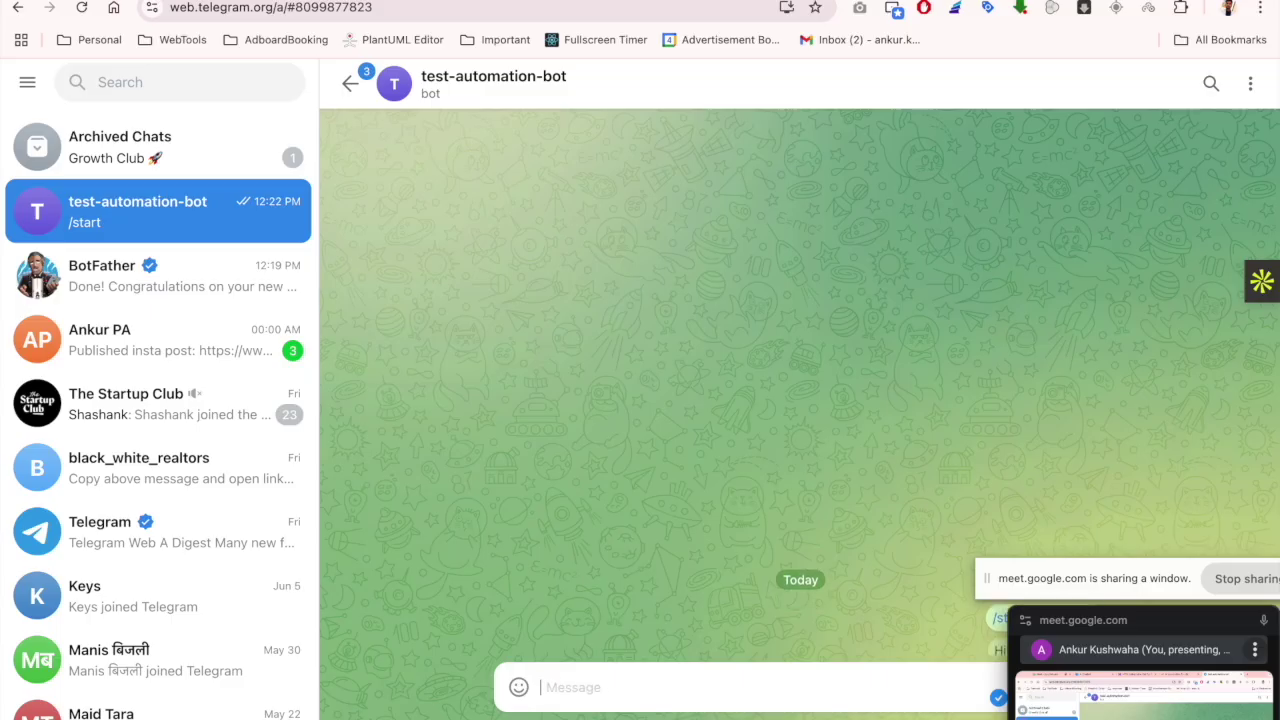
Return to n8n, examine the data fields received by the Telegram trigger, and go back to the canvas
key("ctrl+Tab")
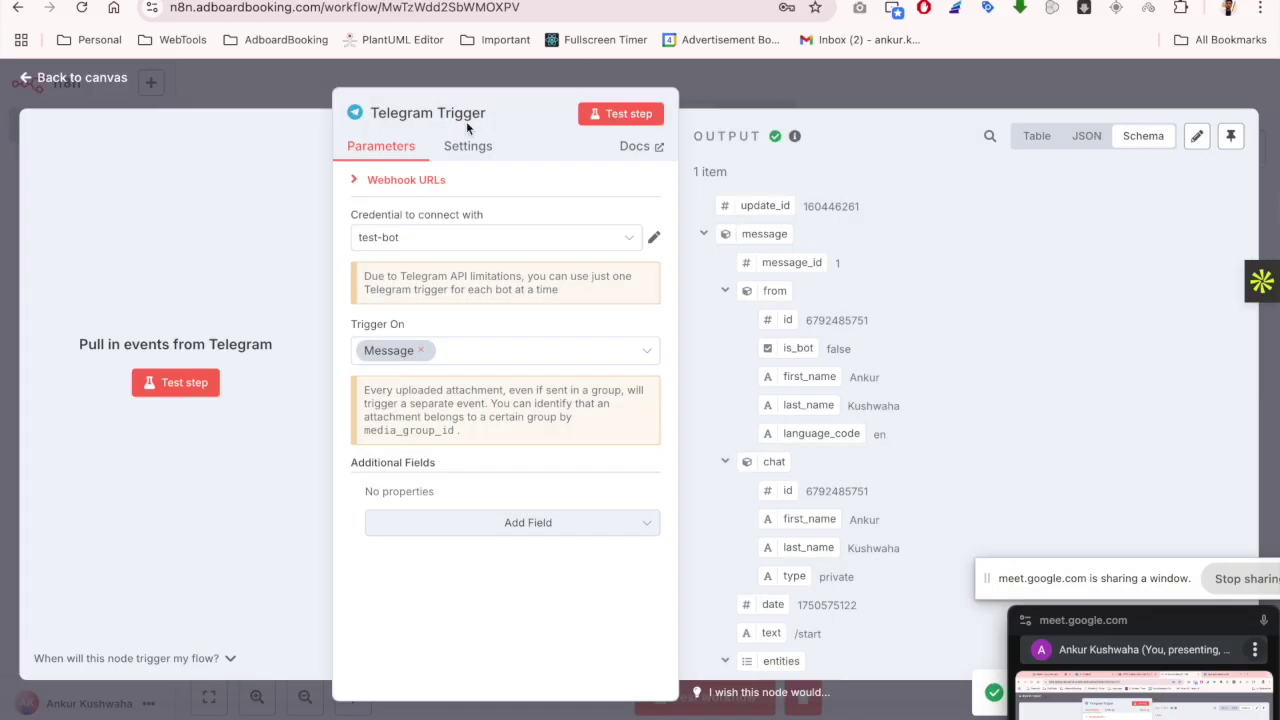
scroll(811, 420, "down", 1)
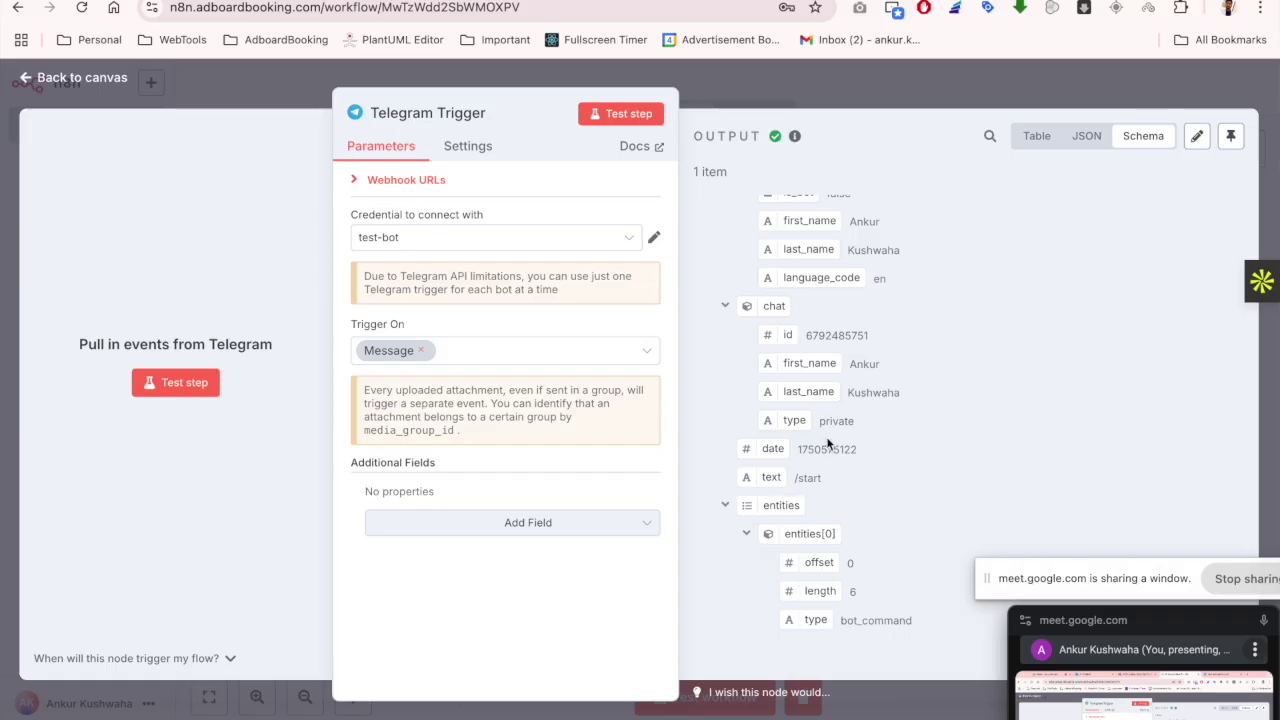
scroll(811, 470, "up", 2)
left_click(792, 107)
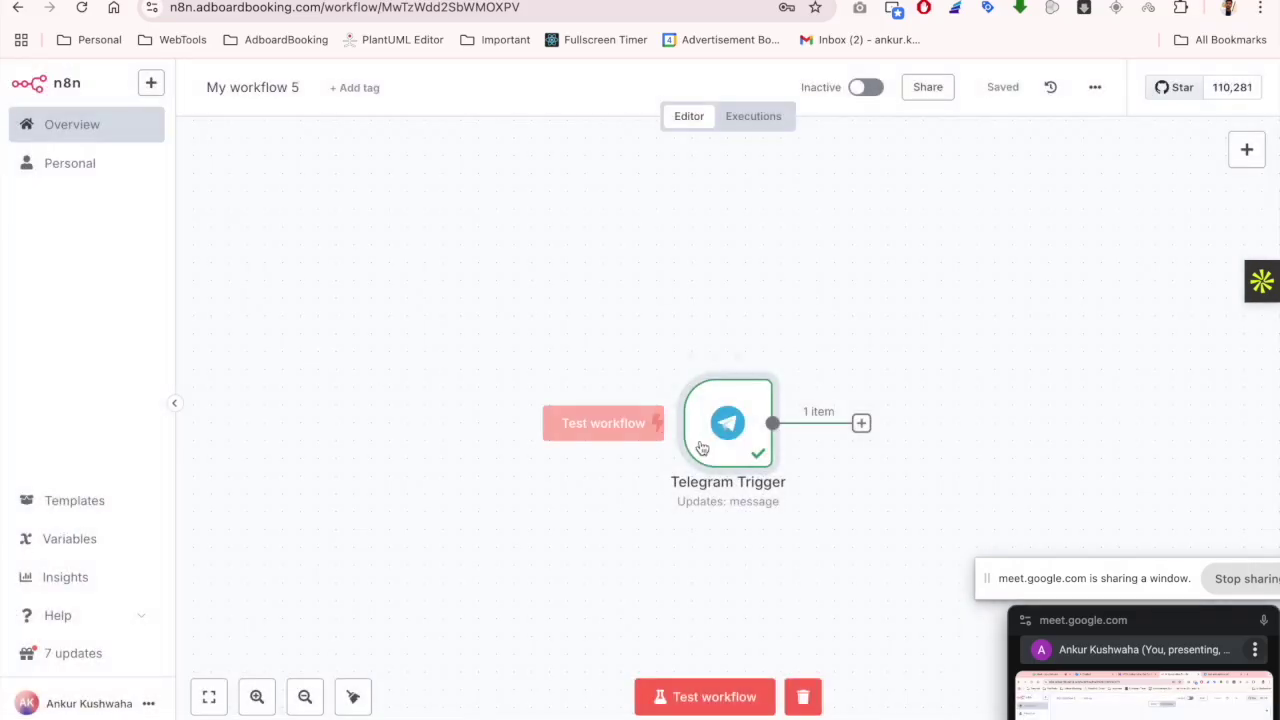
Test the workflow by sending "hi" to the bot in Telegram, and return to the n8n canvas
left_click(612, 426)
key("ctrl+Tab")
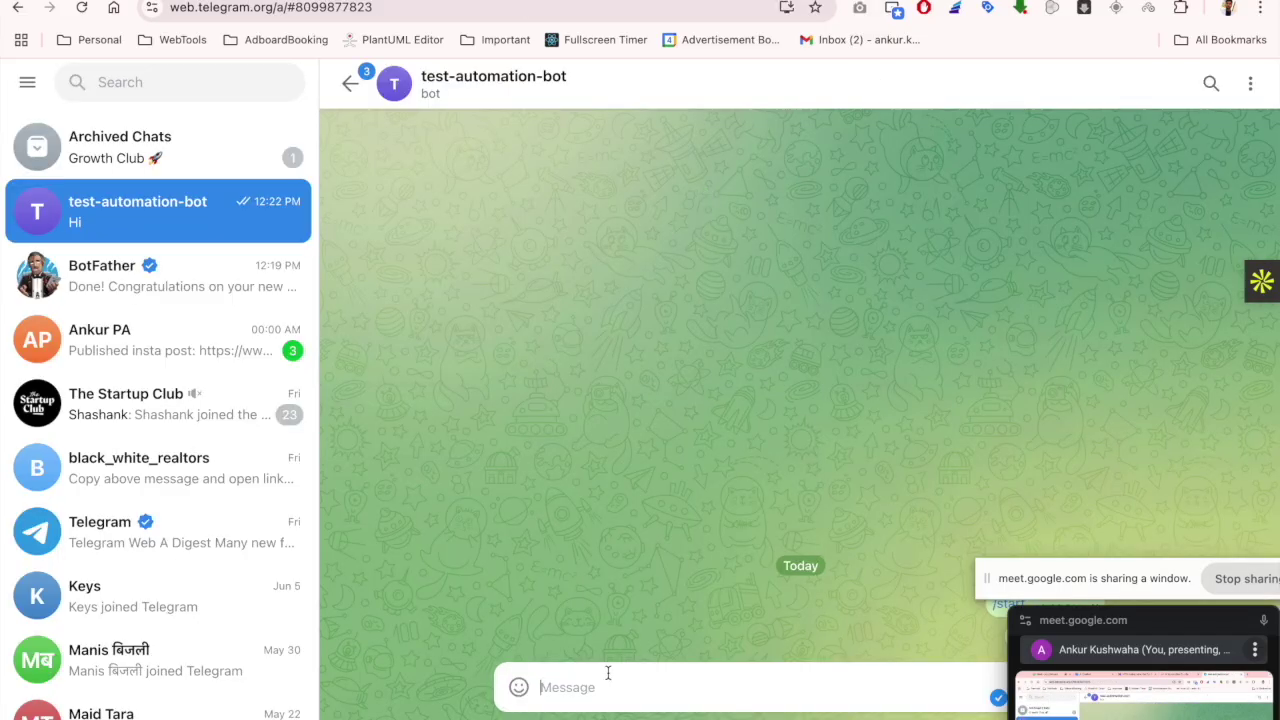
type("hi")
key("Return")
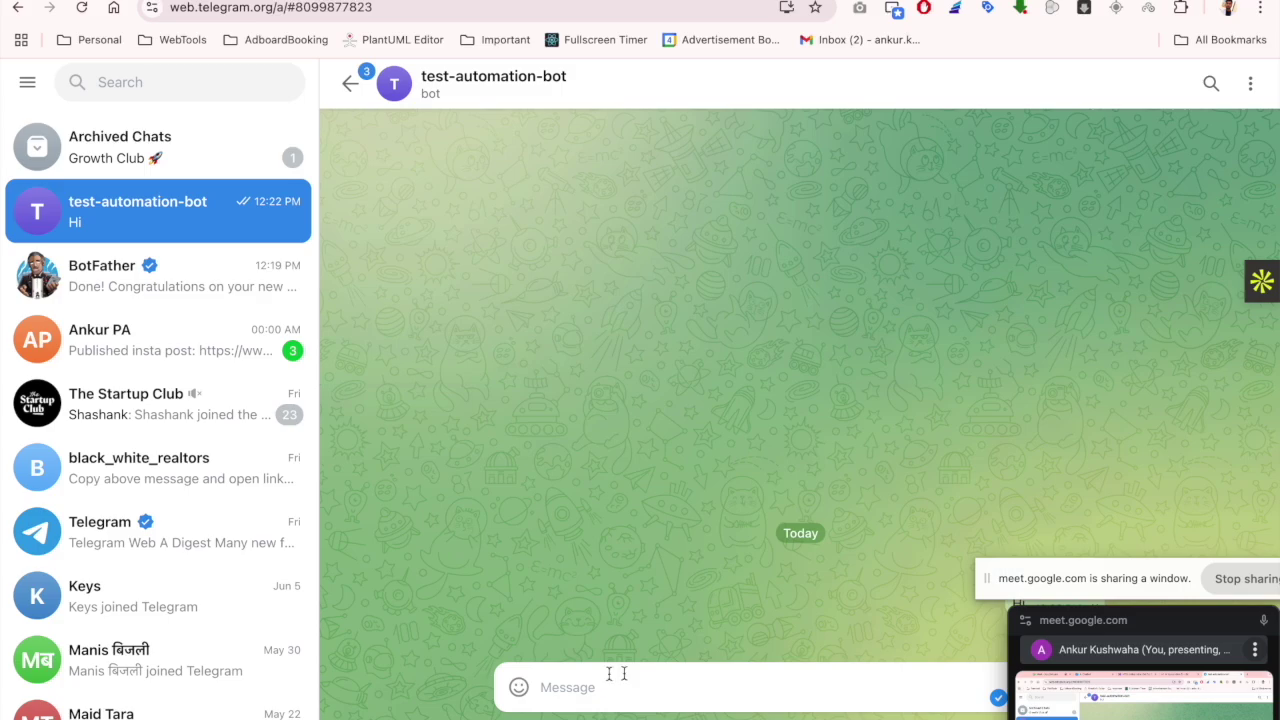
key("ctrl+shift+Tab")
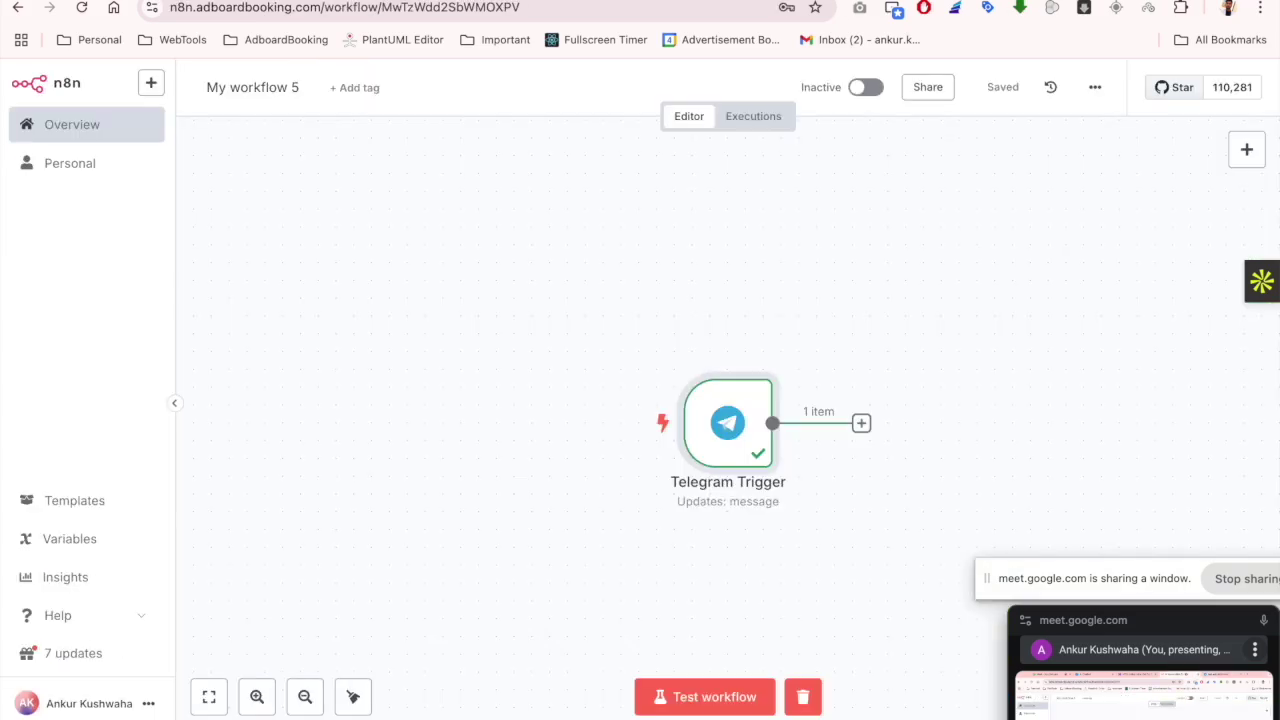
Inspect the Telegram trigger's output down to the message text and close its settings
double_click(726, 424)
scroll(835, 465, "down", 1)
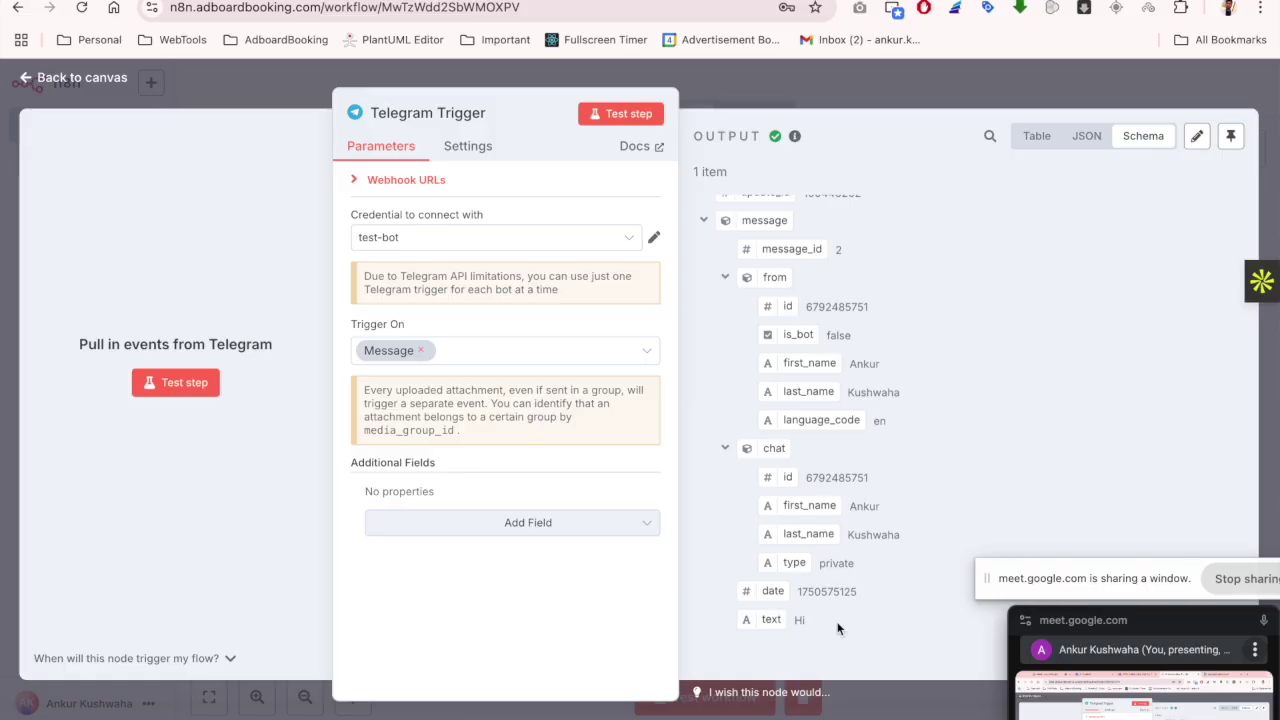
left_click(920, 83)
Move the Telegram trigger to the canvas's upper left and connect a new AI Agent node after it
left_click_drag(728, 428, 479, 215)
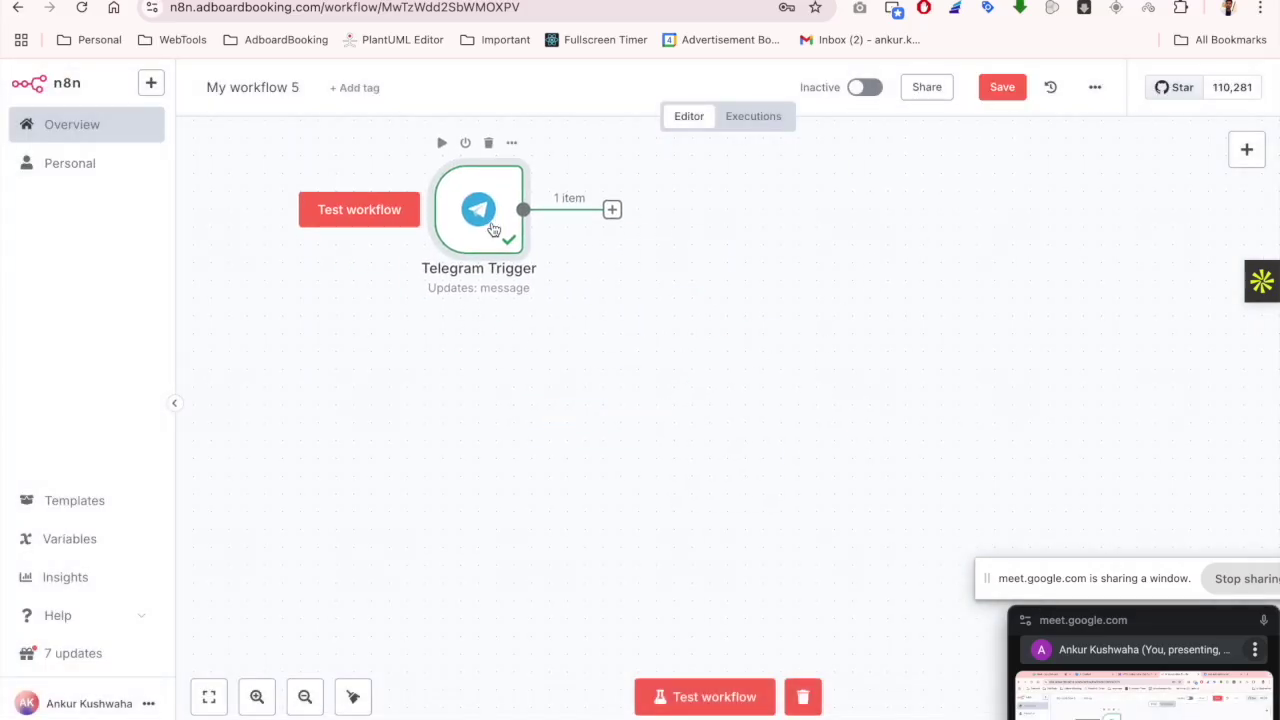
left_click(612, 210)
type("o")
key("BackSpace")
type("ai agen")
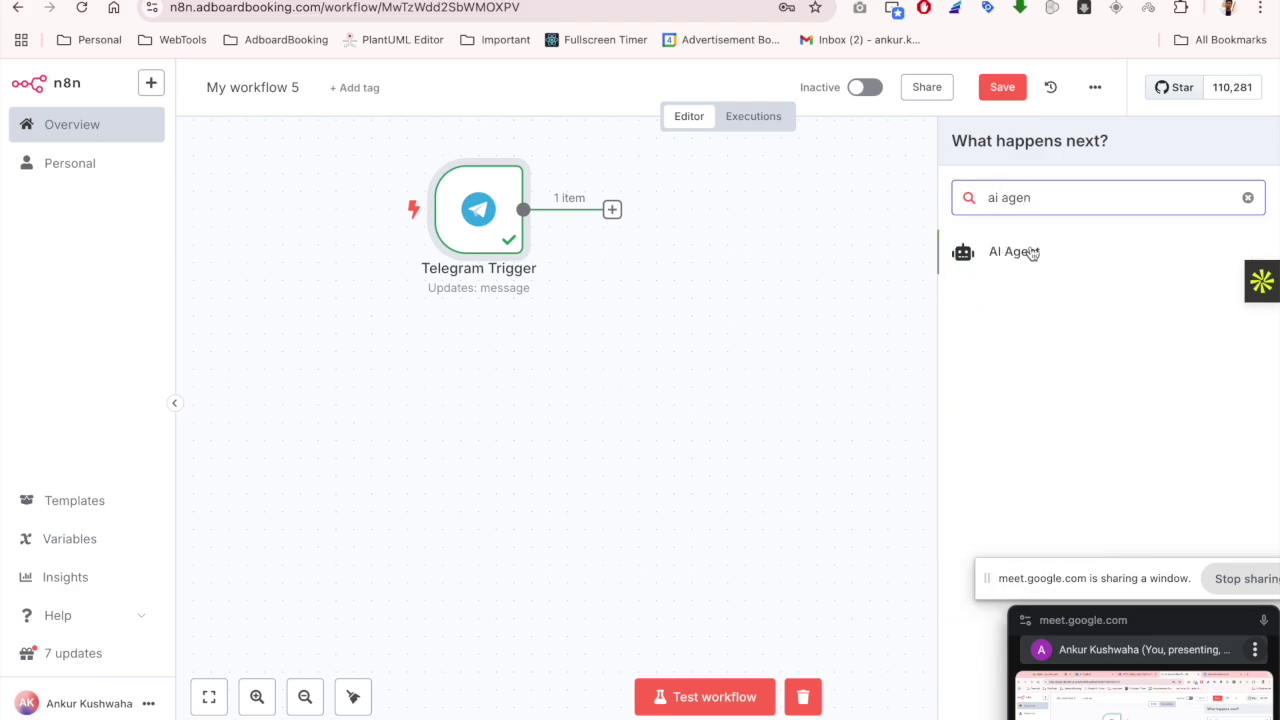
left_click(1032, 253)
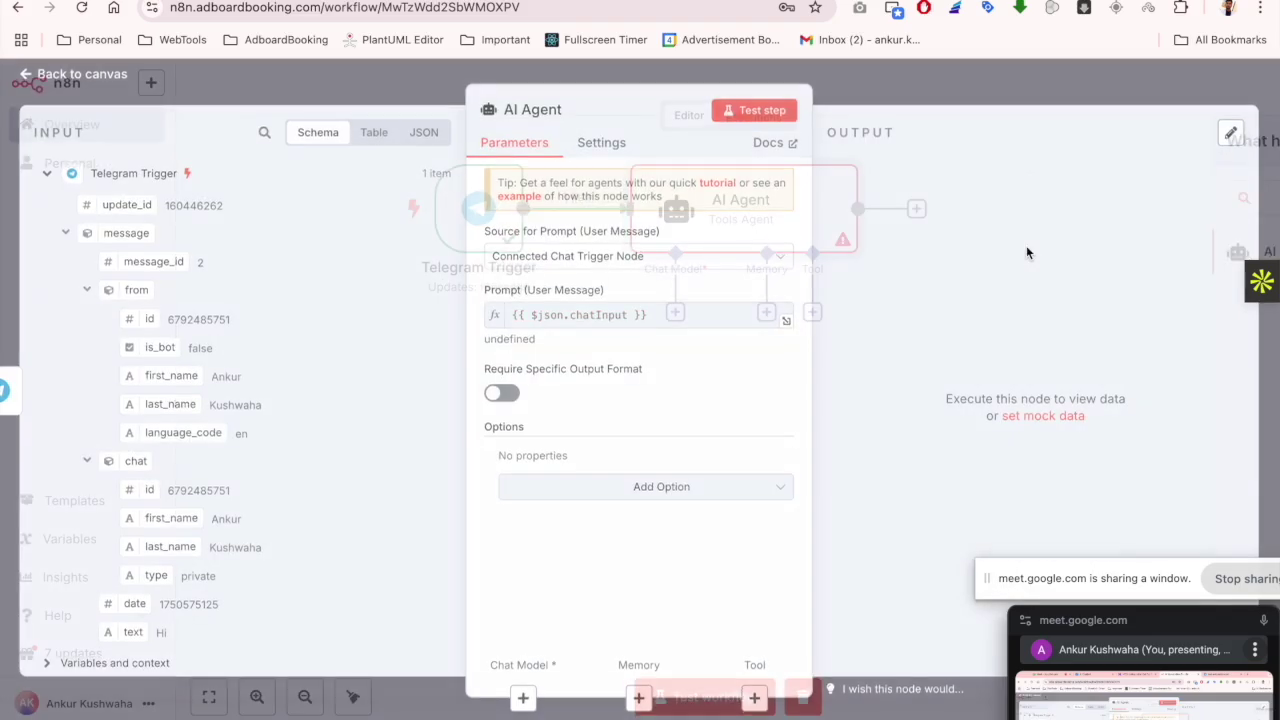
left_click(956, 85)
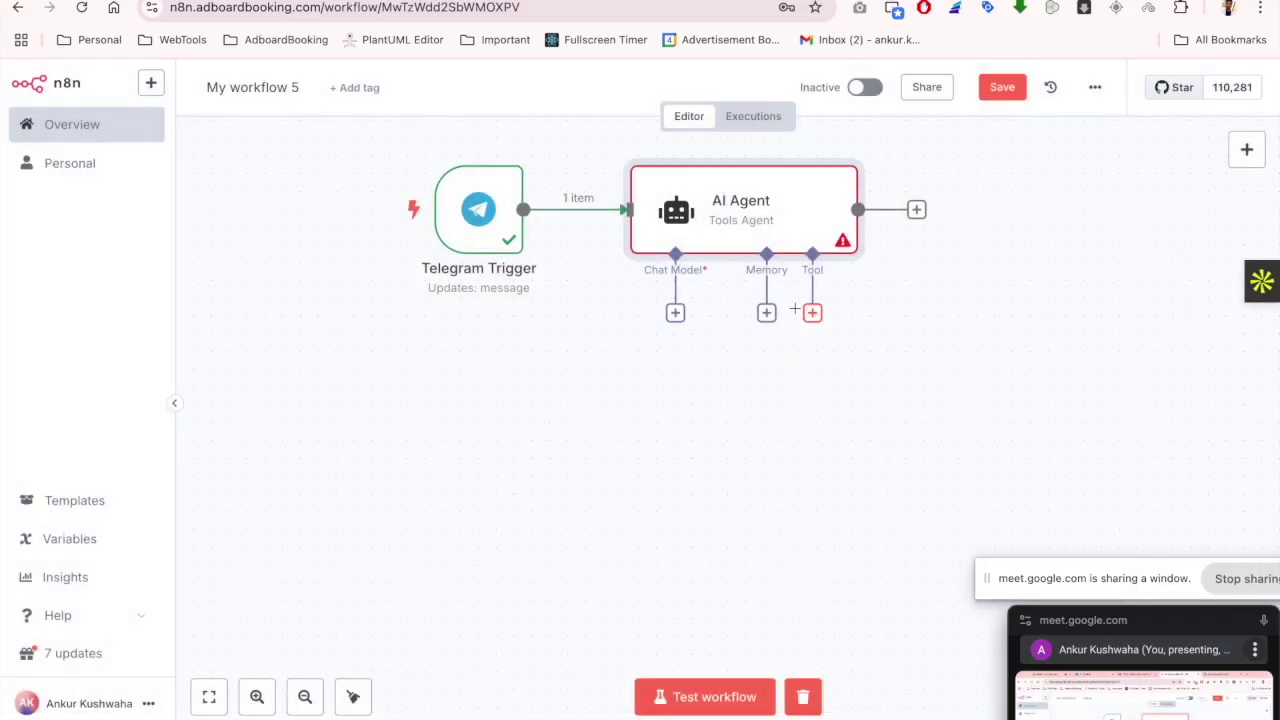
Attach an OpenAI Chat Model to the AI Agent and place it below and left of the agent
left_click(676, 314)
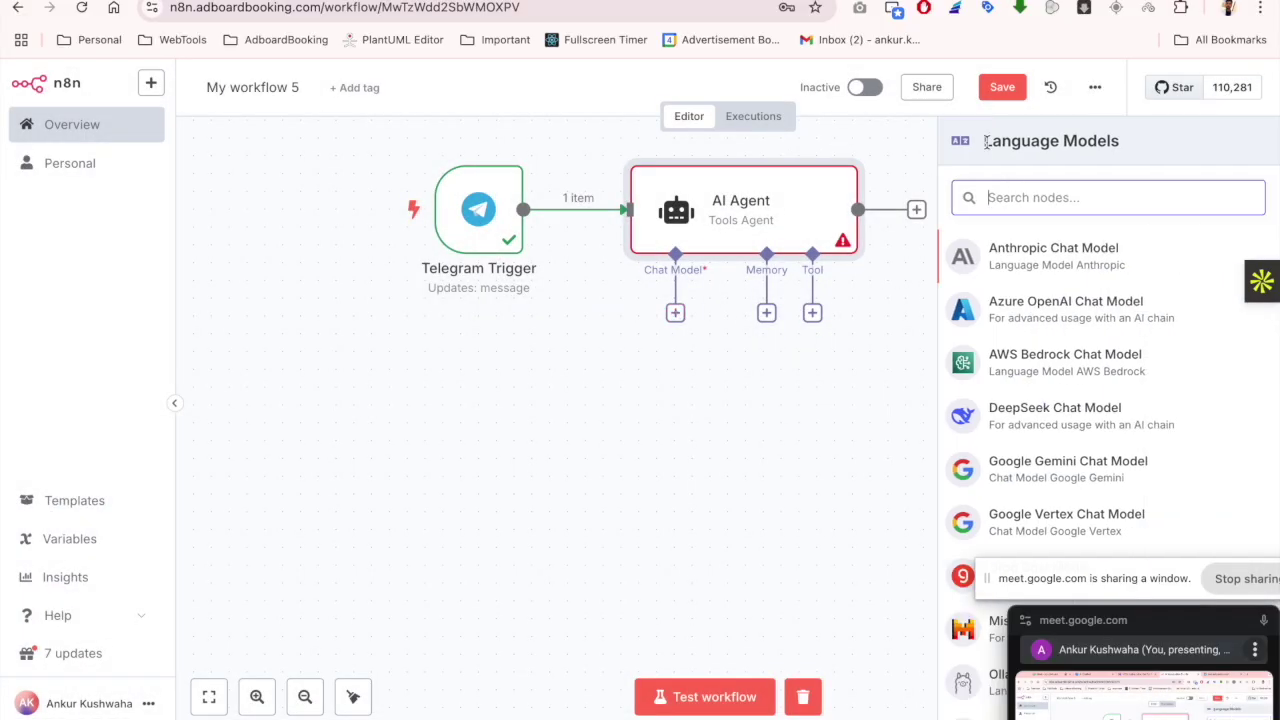
type("open")
left_click(1124, 284)
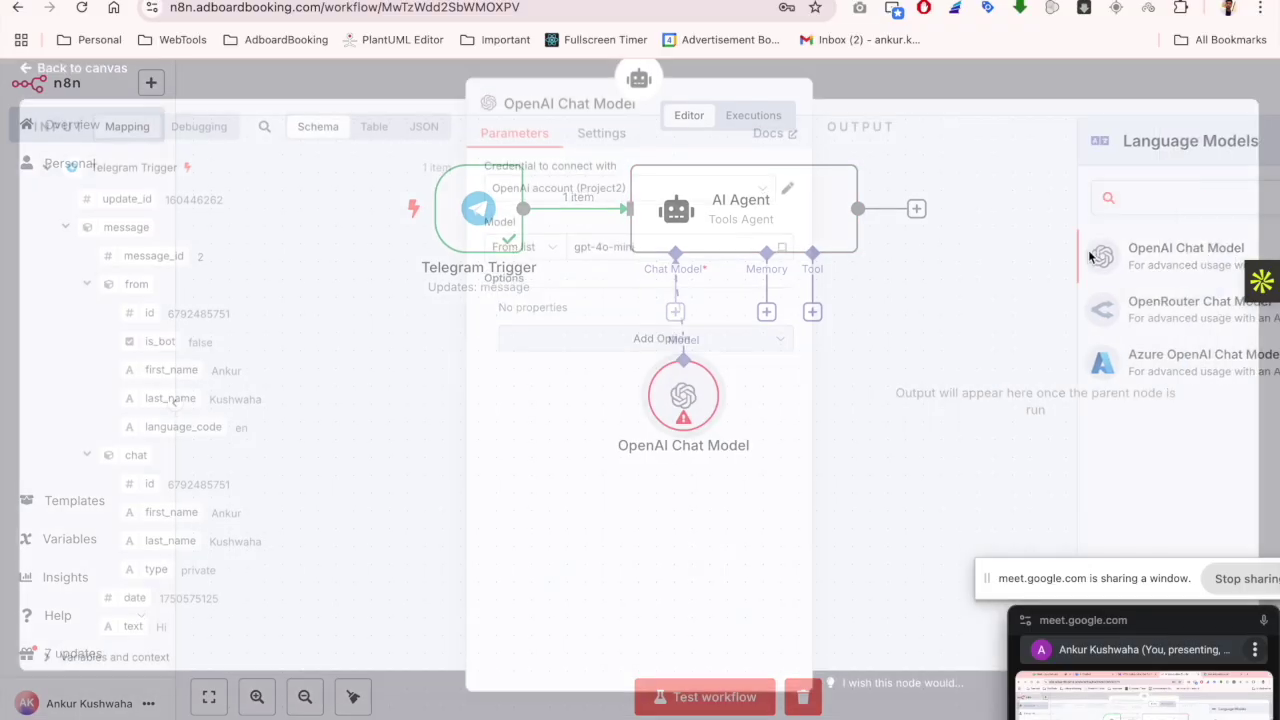
left_click(920, 110)
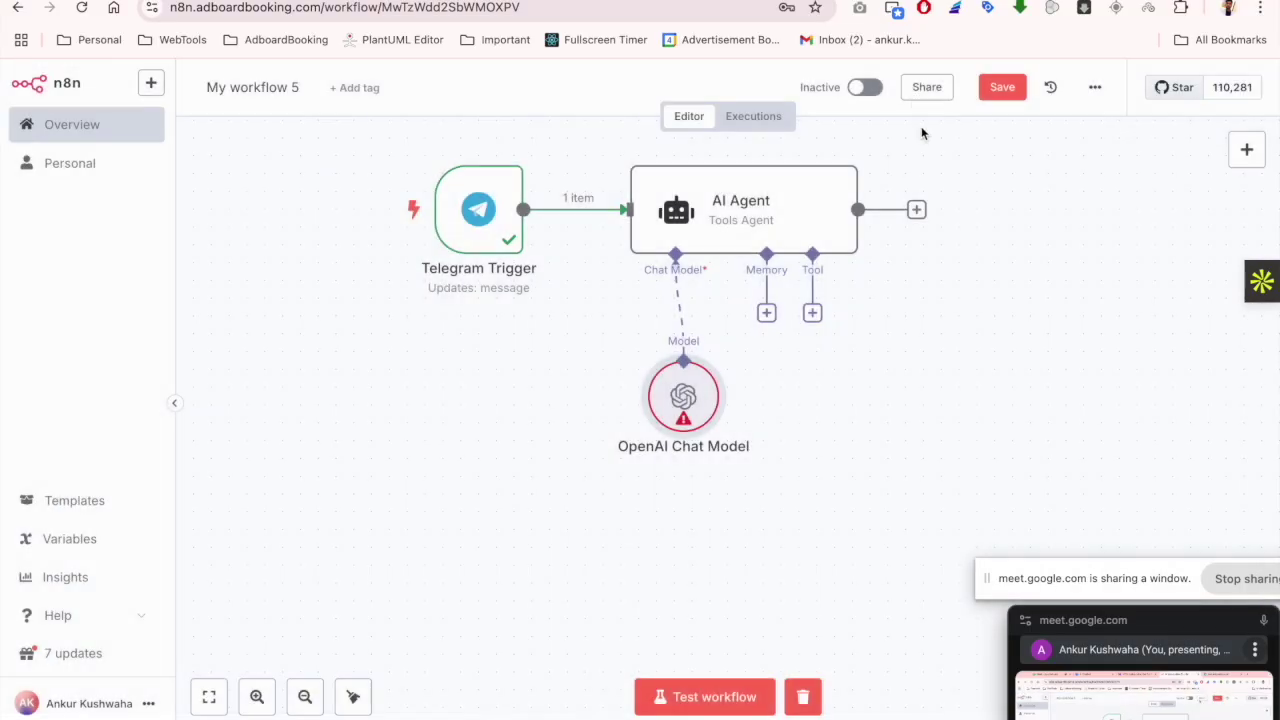
left_click_drag(678, 405, 518, 474)
Attach Simple Memory to the AI Agent, keeping its default settings
left_click(766, 312)
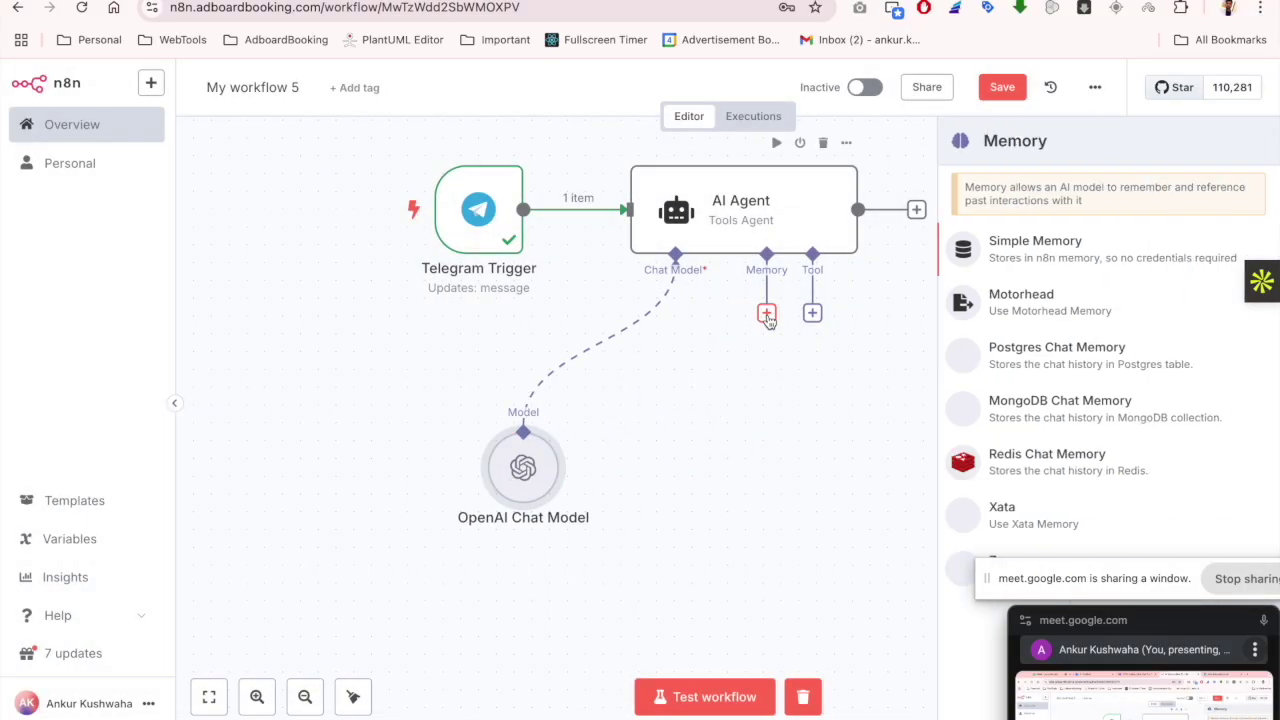
left_click(1040, 246)
left_click(916, 90)
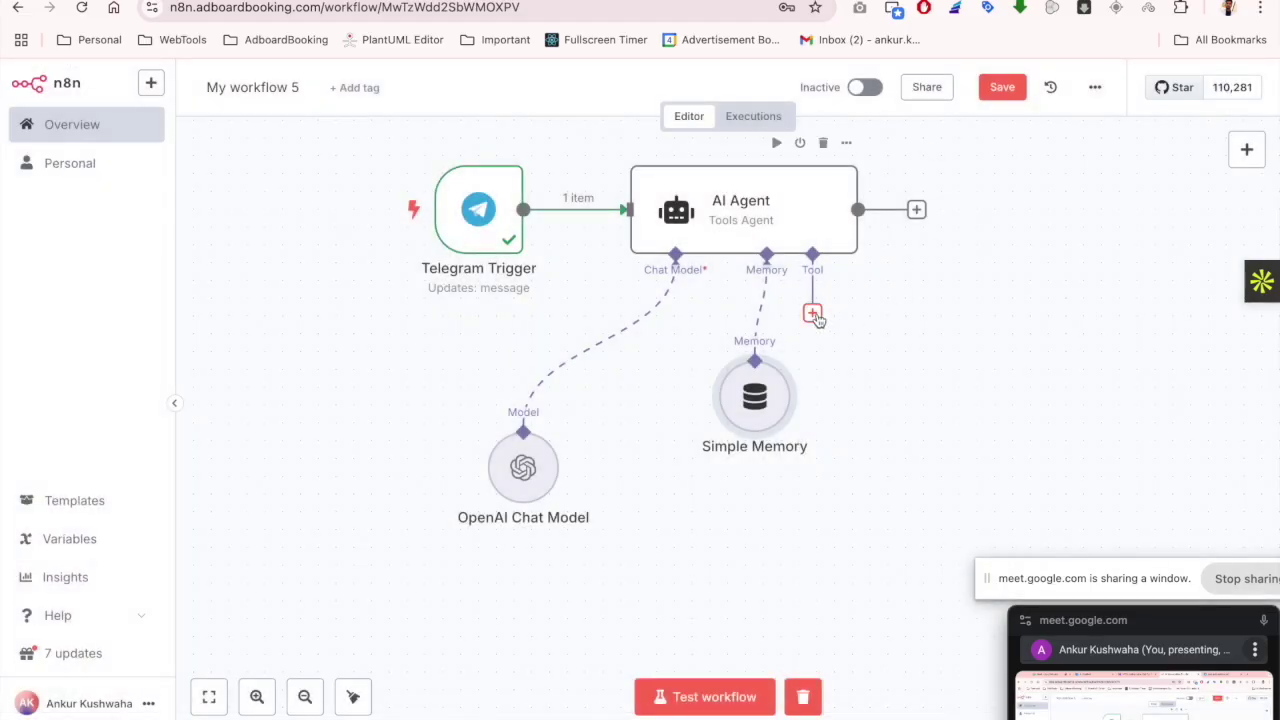
Spread out the layout by moving the Telegram trigger farther left of the AI Agent and the OpenAI Chat Model slightly higher
left_click_drag(487, 228, 327, 228)
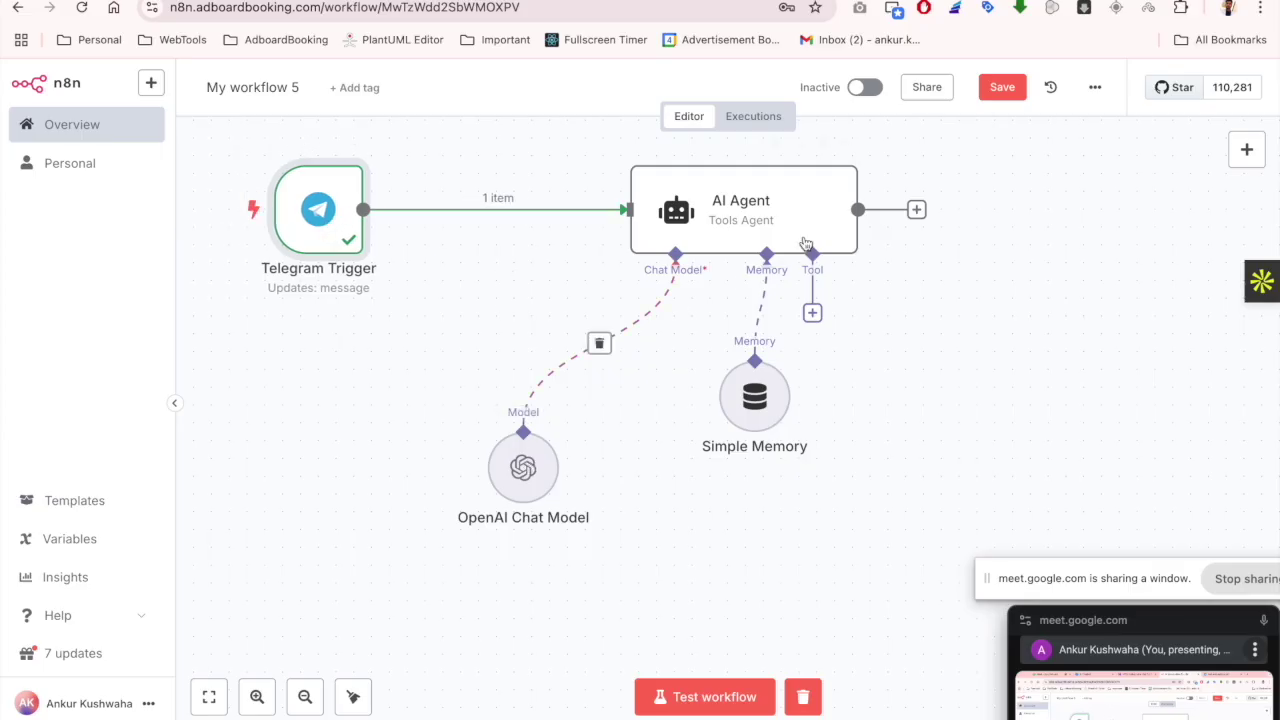
left_click(780, 204)
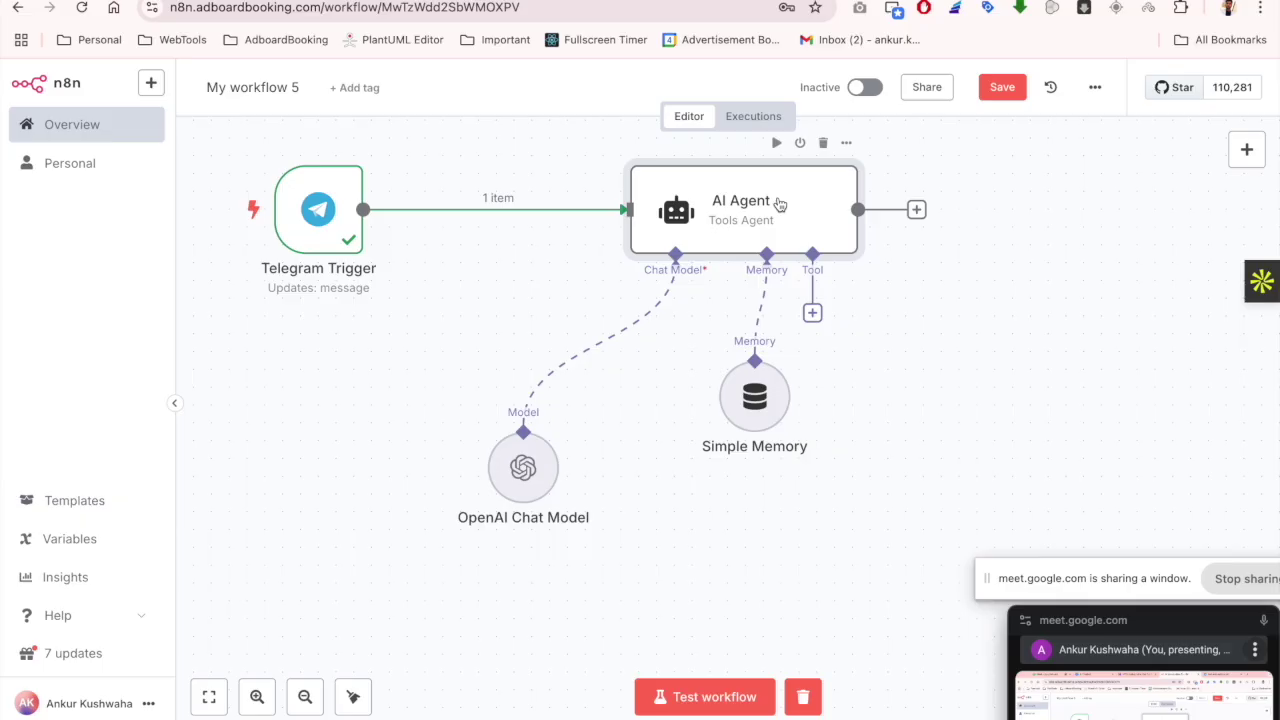
left_click_drag(535, 452, 553, 399)
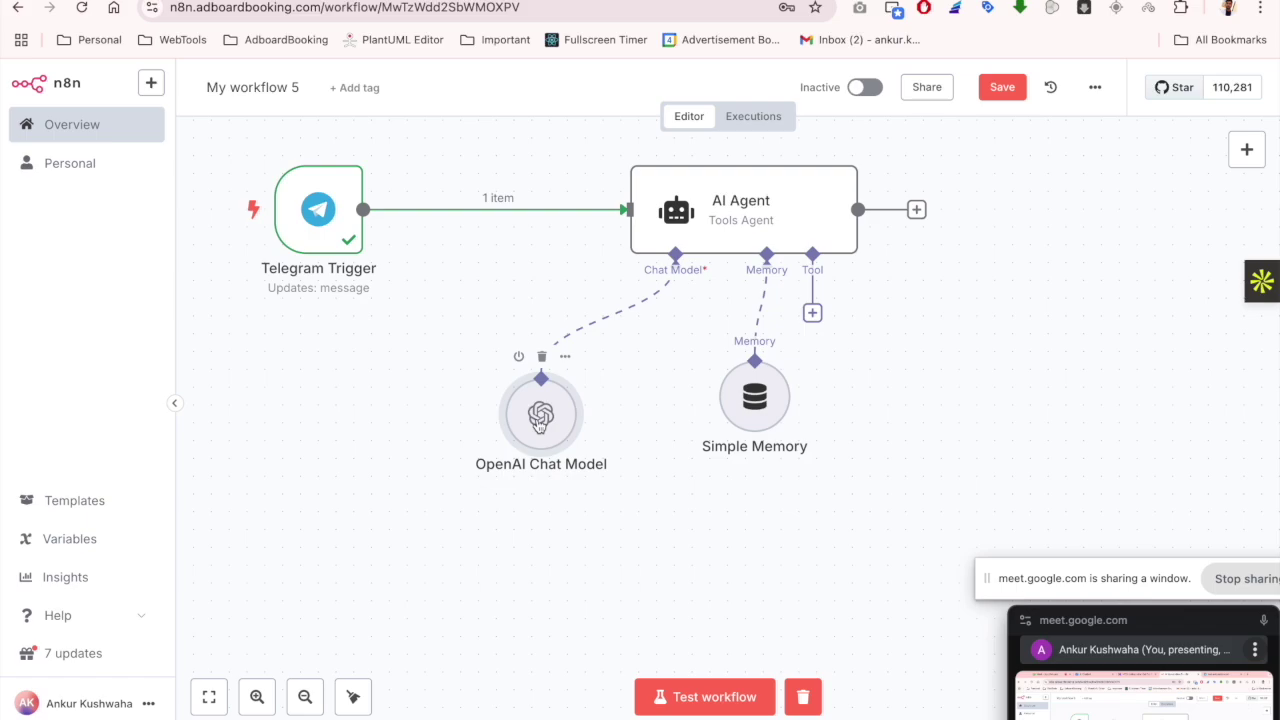
Review the OpenAI Chat Model's credential, API key setup and selected model, and return to the canvas
double_click(538, 422)
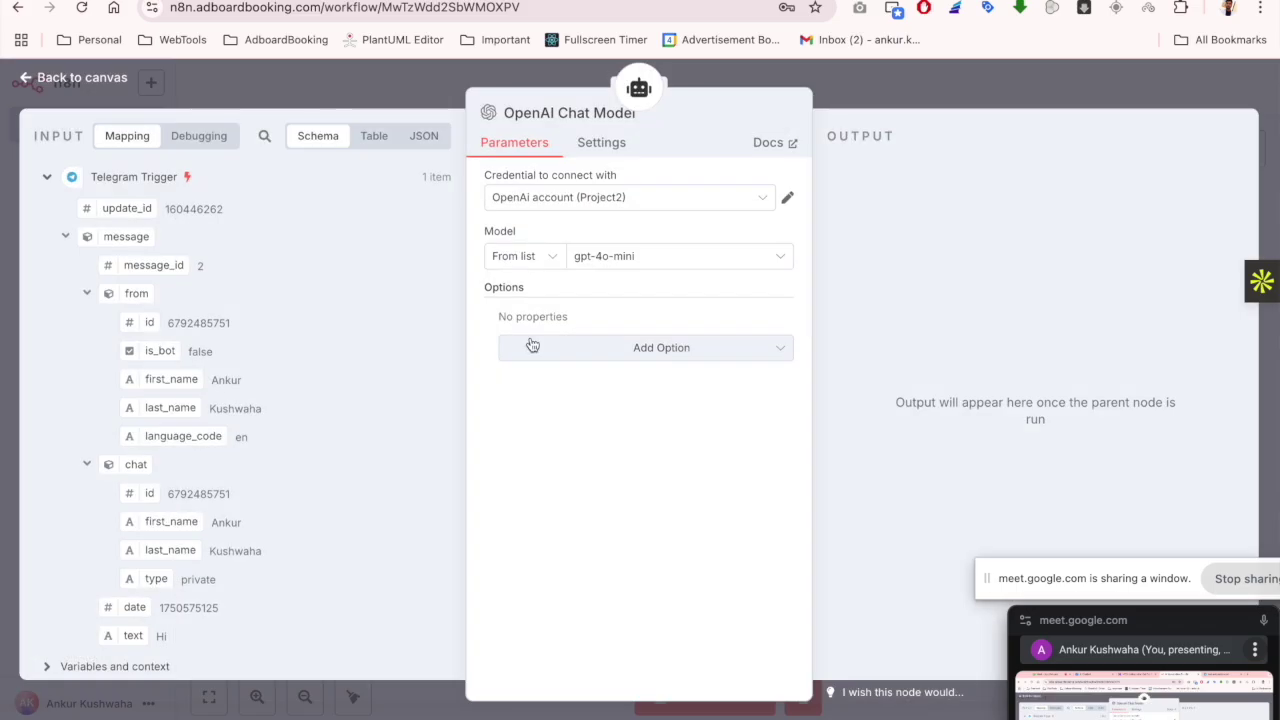
left_click(565, 199)
left_click(723, 196)
left_click(787, 198)
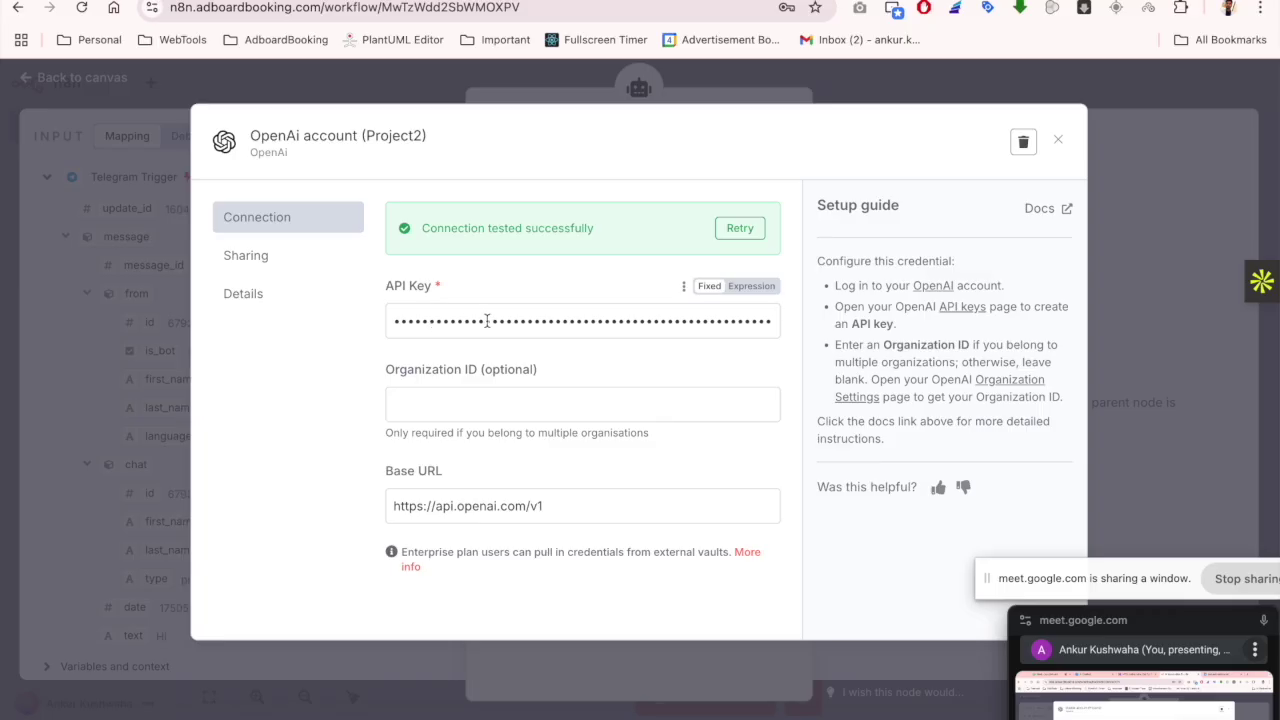
left_click(1148, 95)
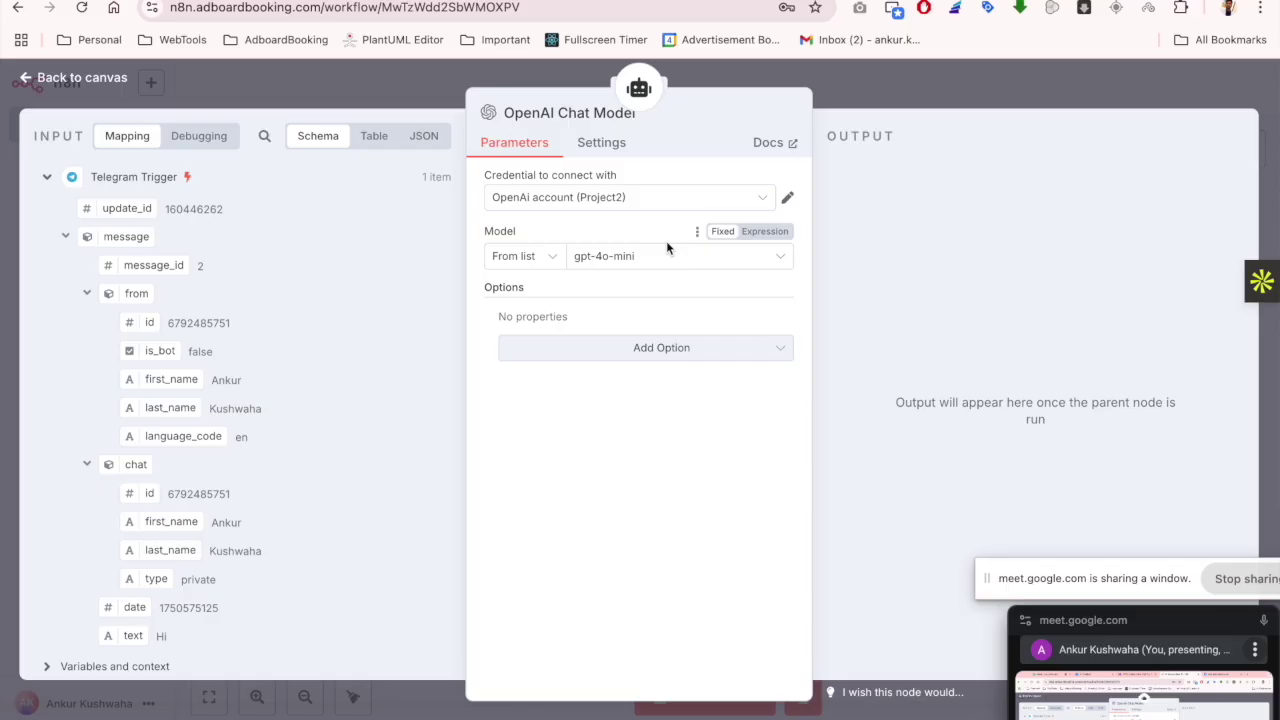
left_click(884, 92)
Move Simple Memory slightly lower, review its context window length, and copy the sessionId name from its session key expression
left_click_drag(760, 397, 743, 432)
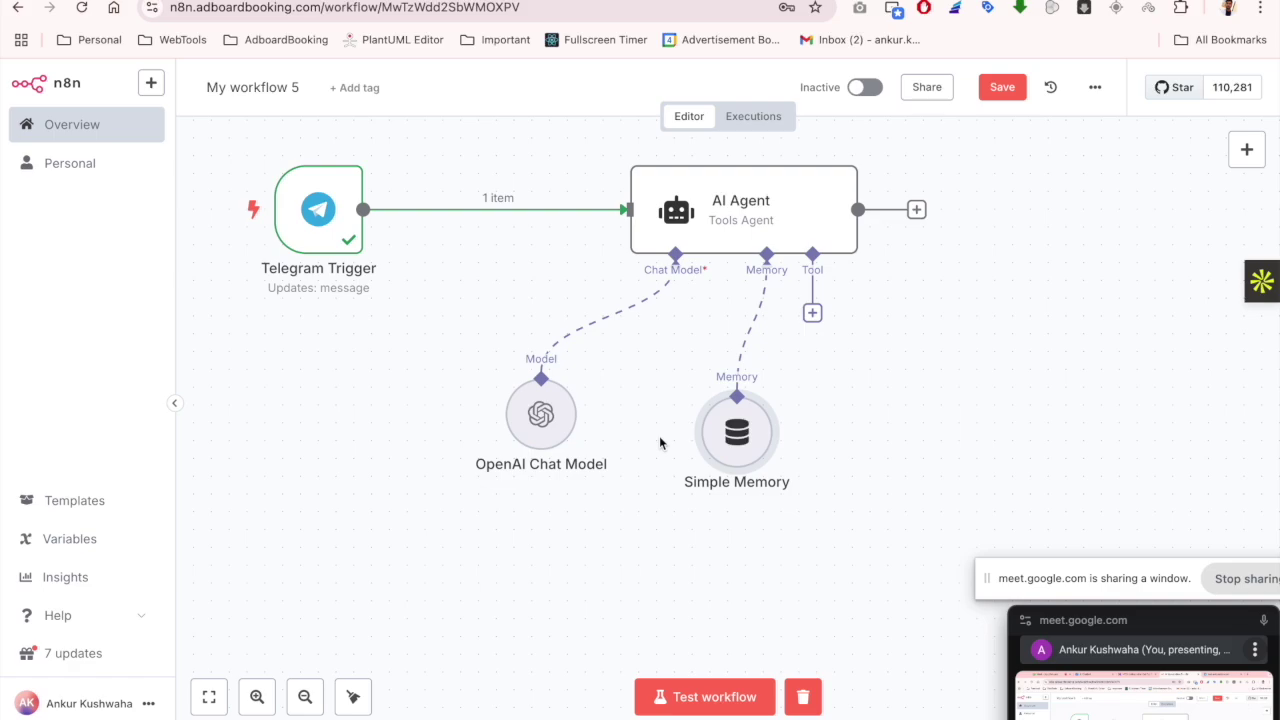
double_click(737, 430)
left_click_drag(508, 340, 485, 340)
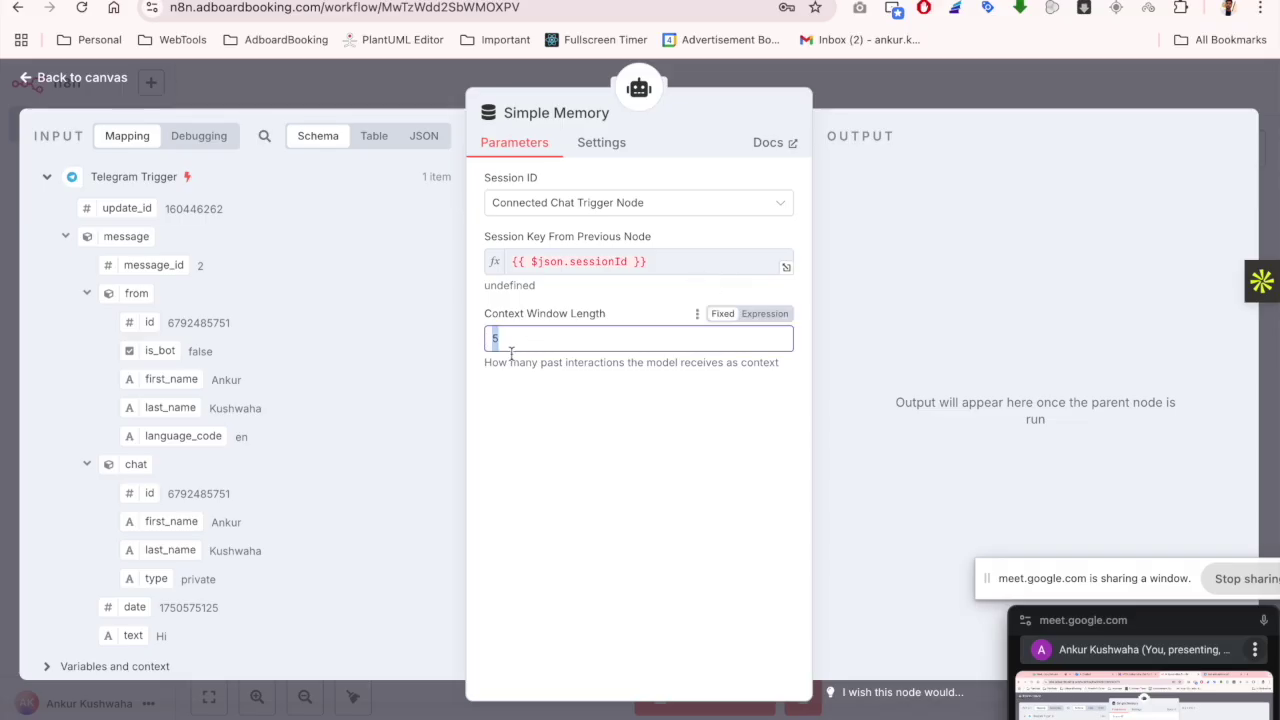
double_click(583, 266)
key("ctrl+c")
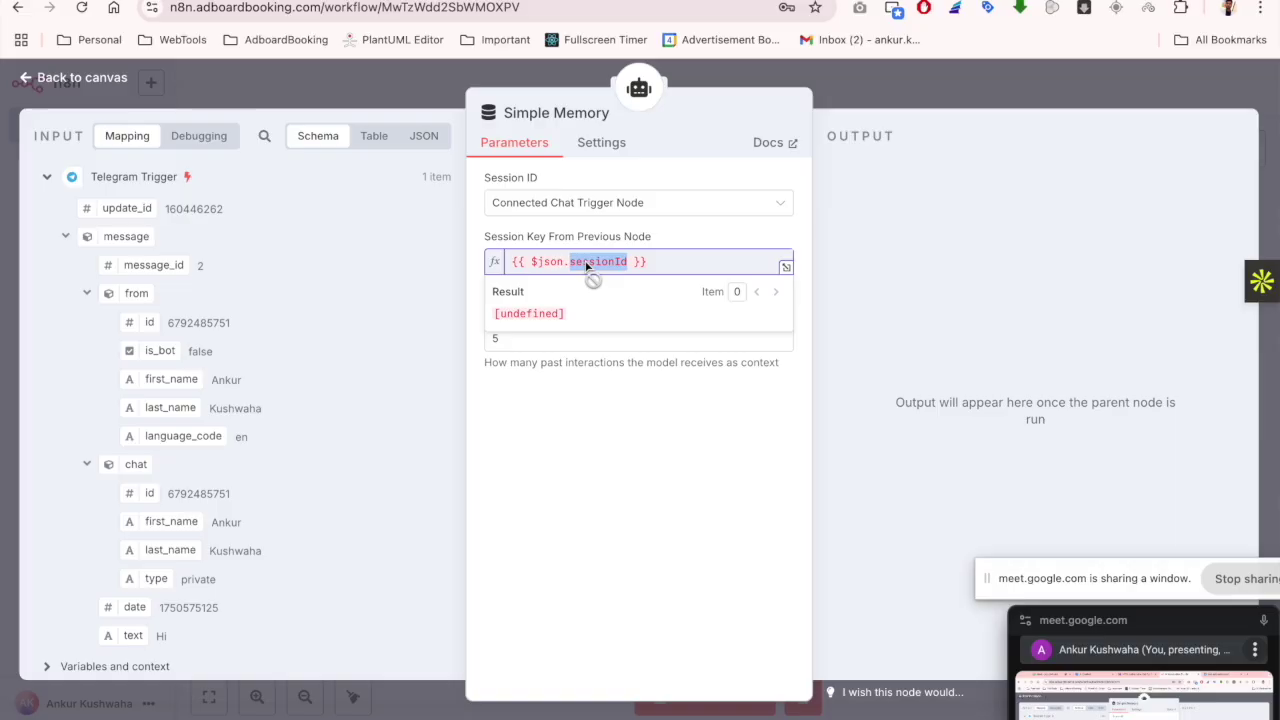
left_click(557, 429)
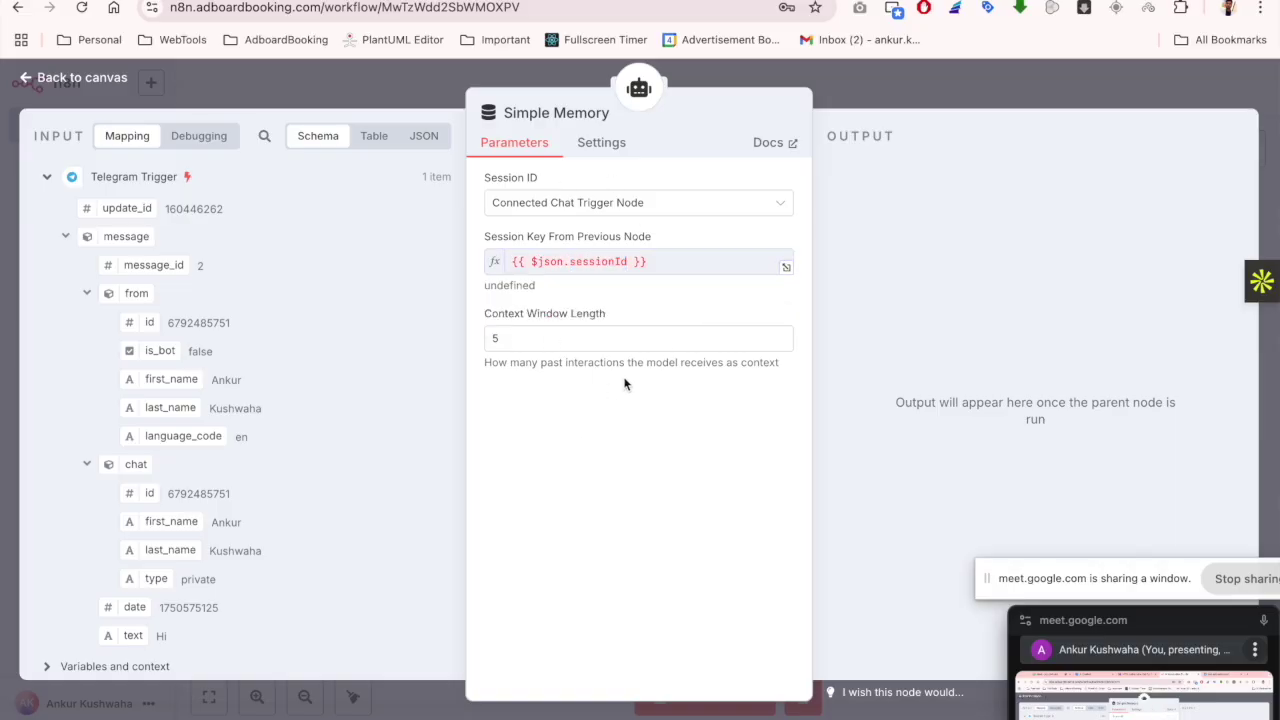
left_click(931, 88)
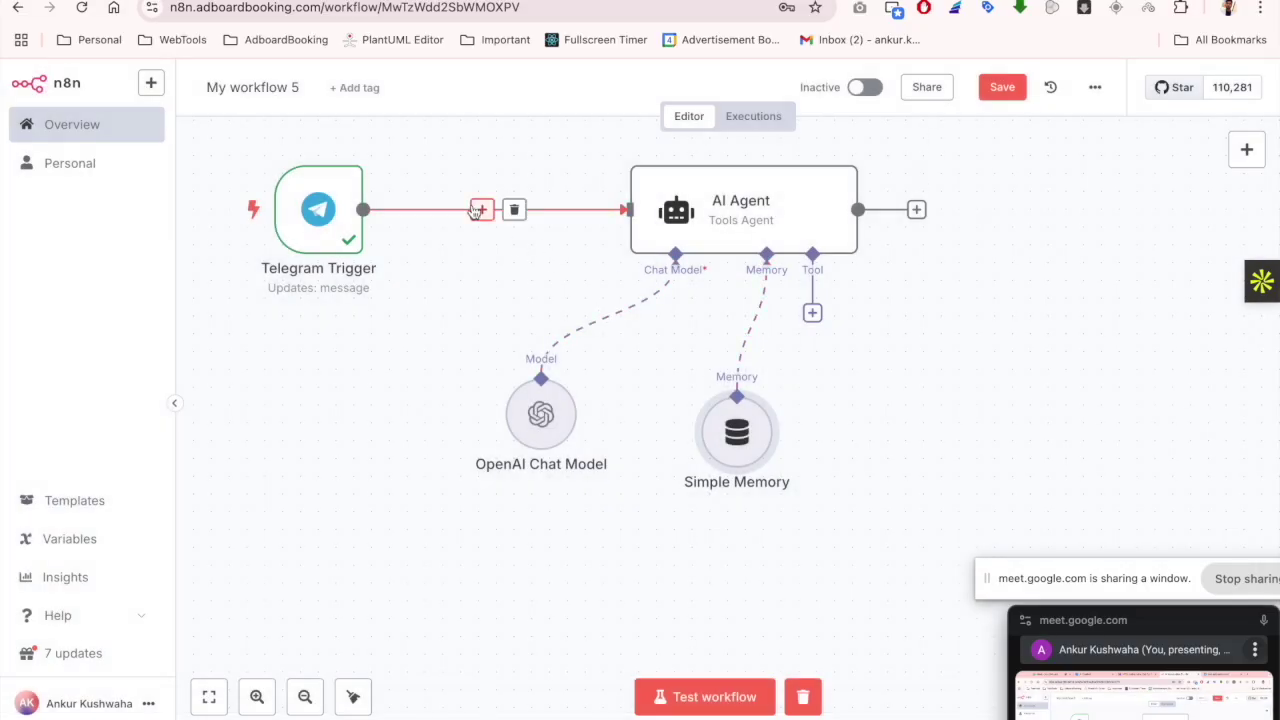
Insert an Edit Fields node between the Telegram trigger and the AI Agent
left_click(481, 211)
type("edit")
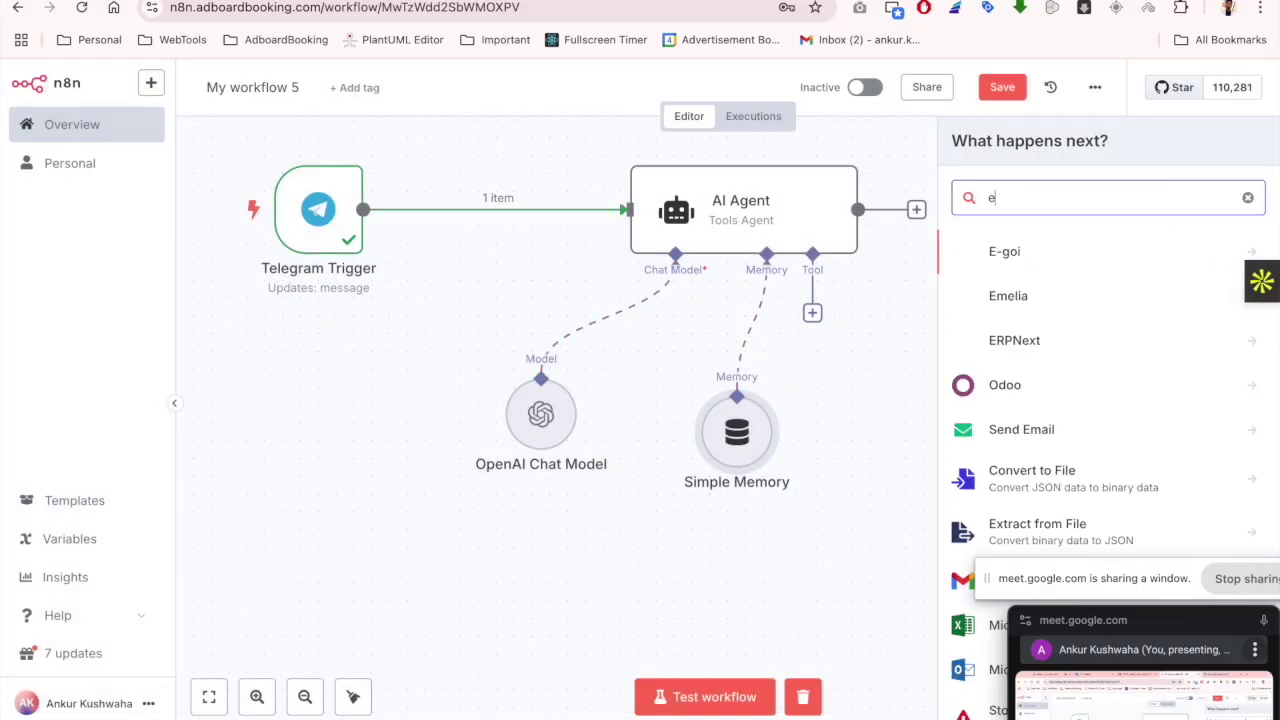
left_click(1041, 320)
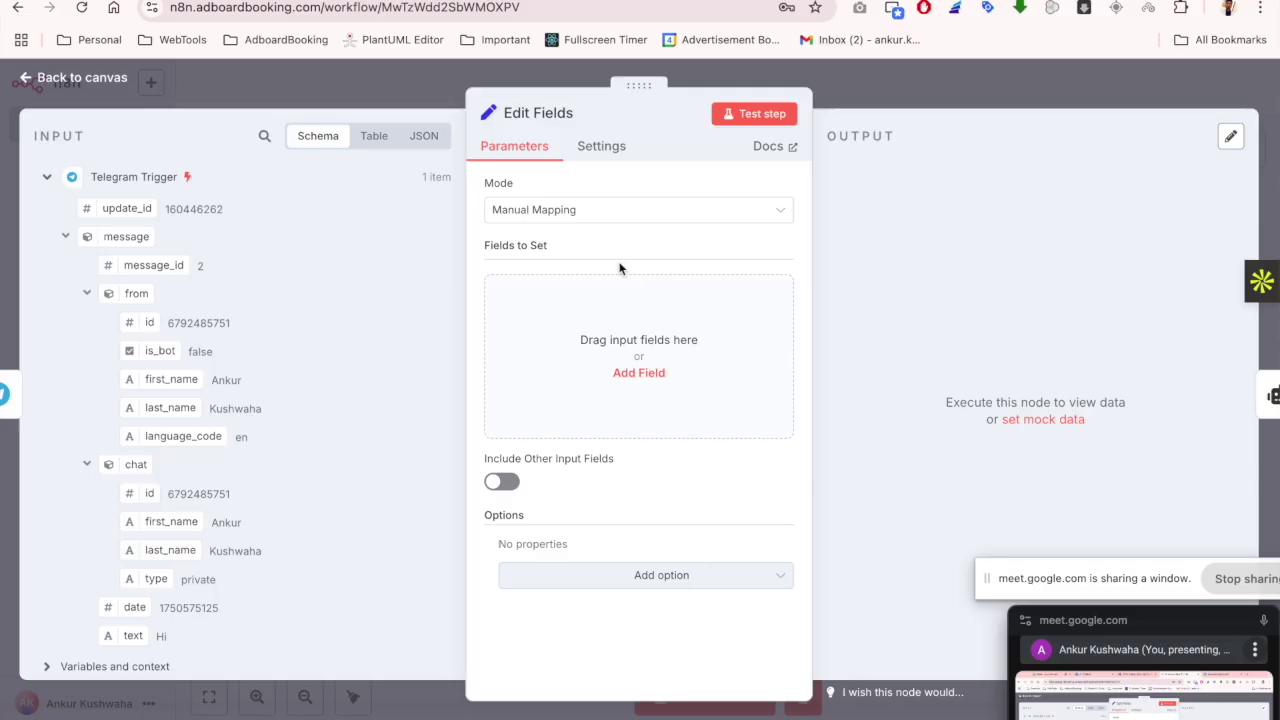
Add a string field named sessionId in Edit Fields and map its value to the Telegram Trigger's message.from.id
left_click(551, 320)
key("ctrl+v")
left_click(546, 343)
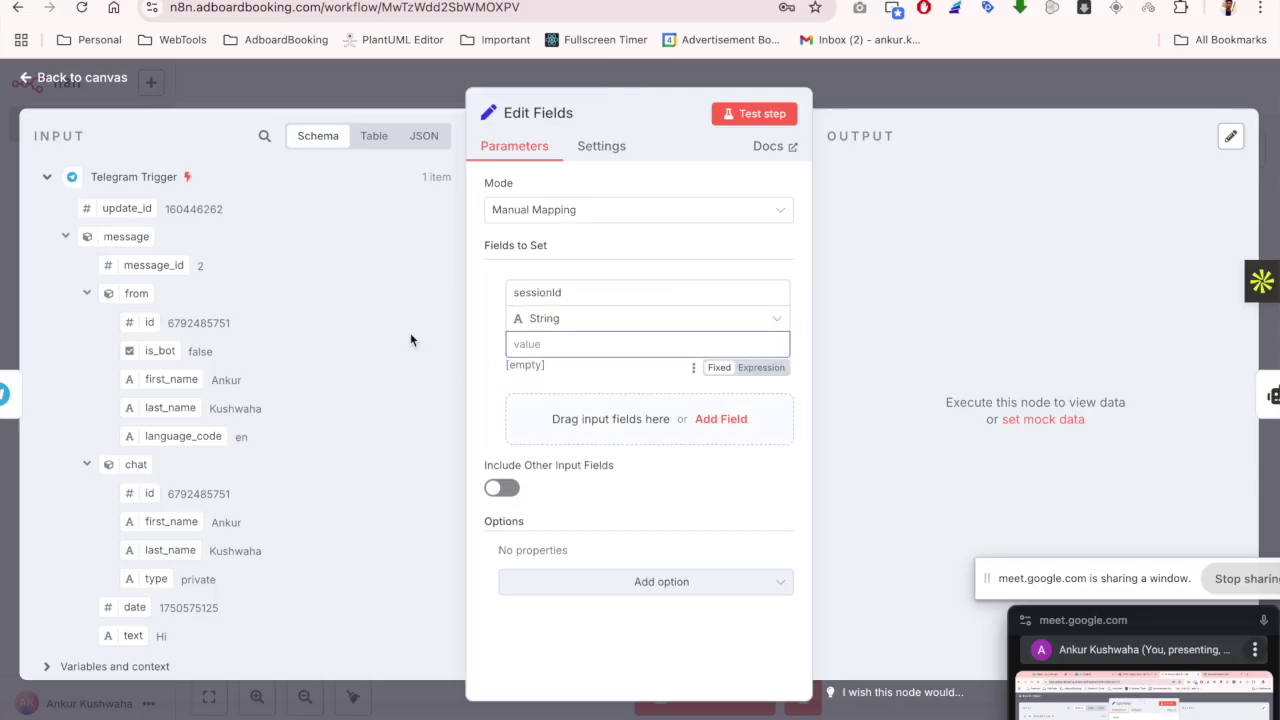
left_click(87, 296)
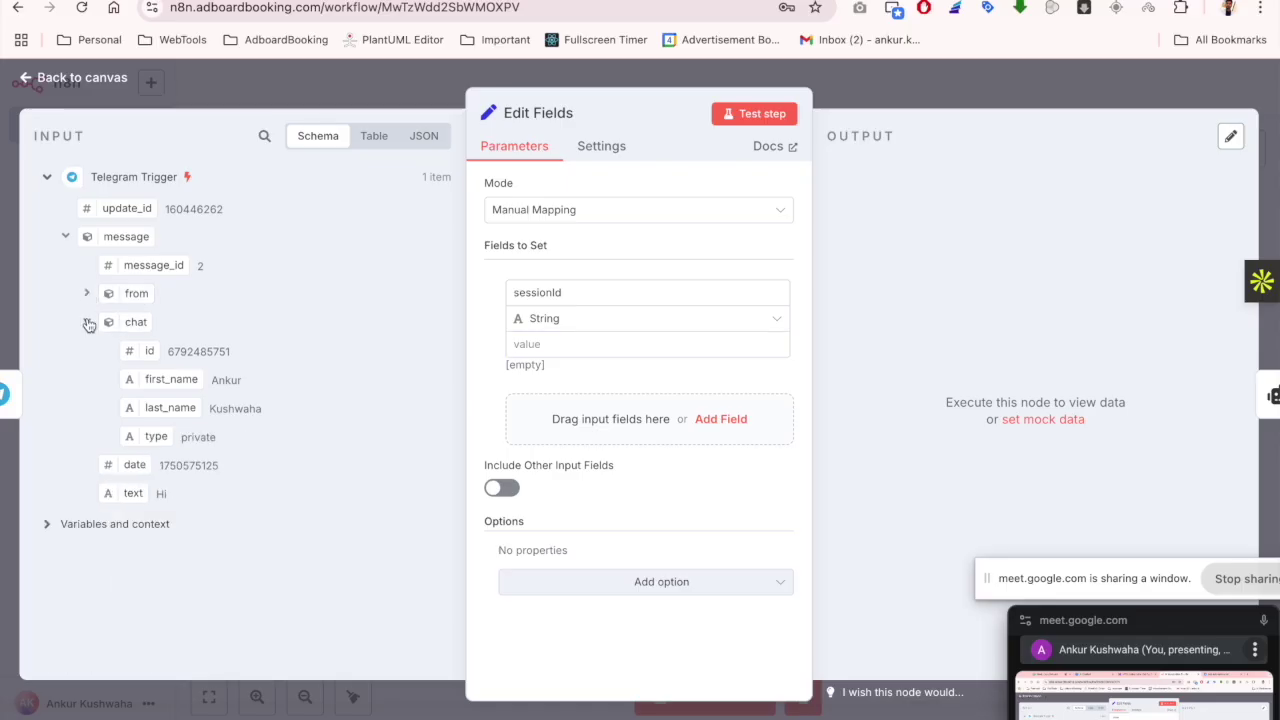
left_click(87, 322)
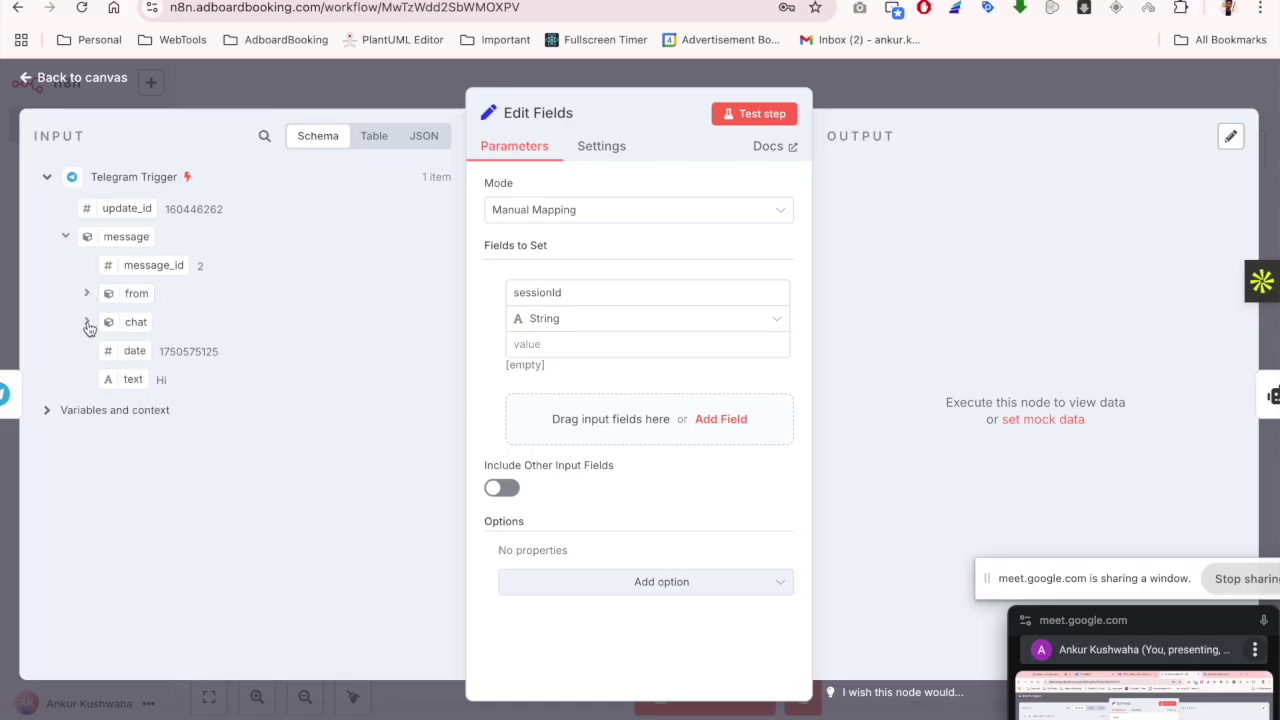
left_click(87, 293)
left_click_drag(150, 320, 588, 341)
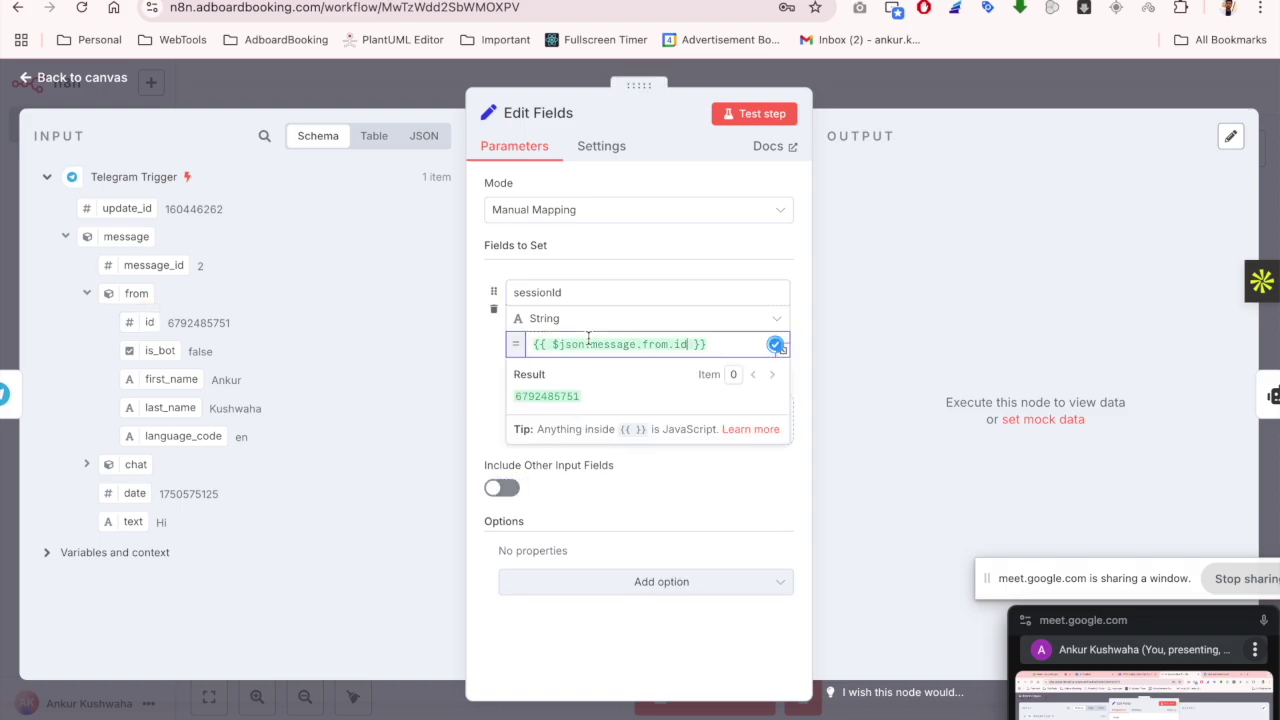
left_click(487, 355)
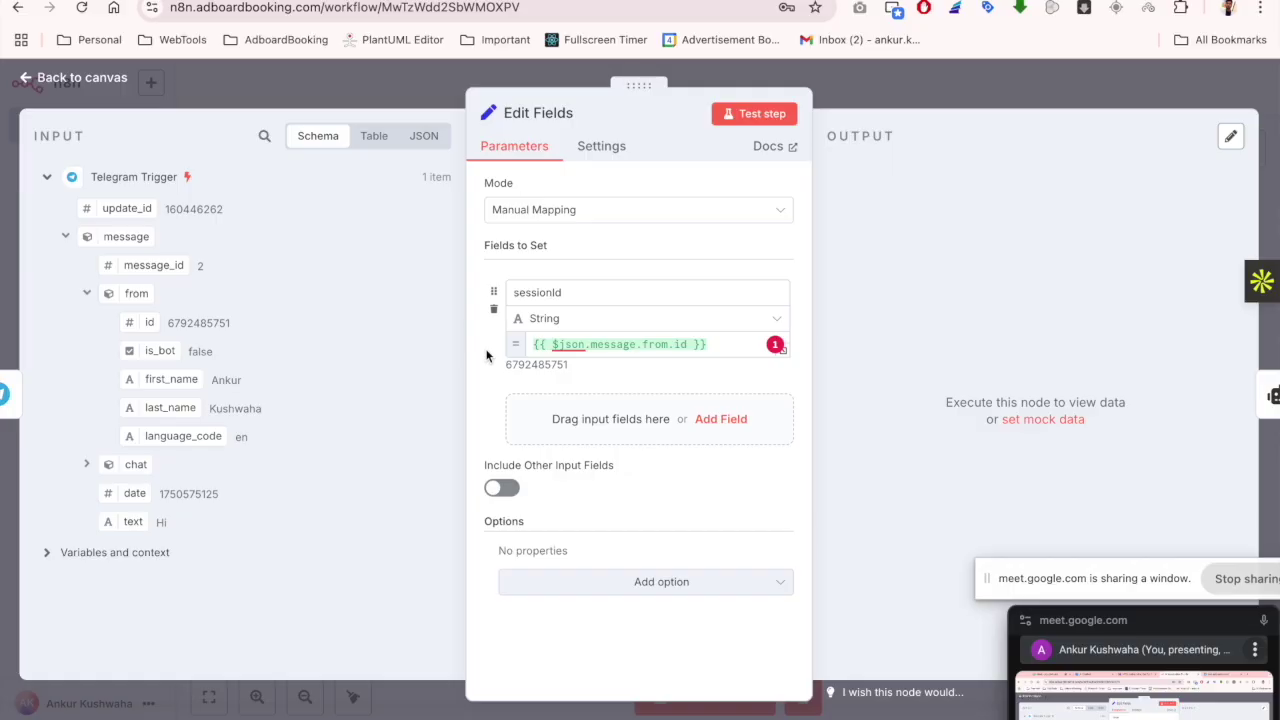
Copy the chatInput name from the AI Agent's user message prompt expression and return to the canvas
left_click(586, 414)
key("Escape")
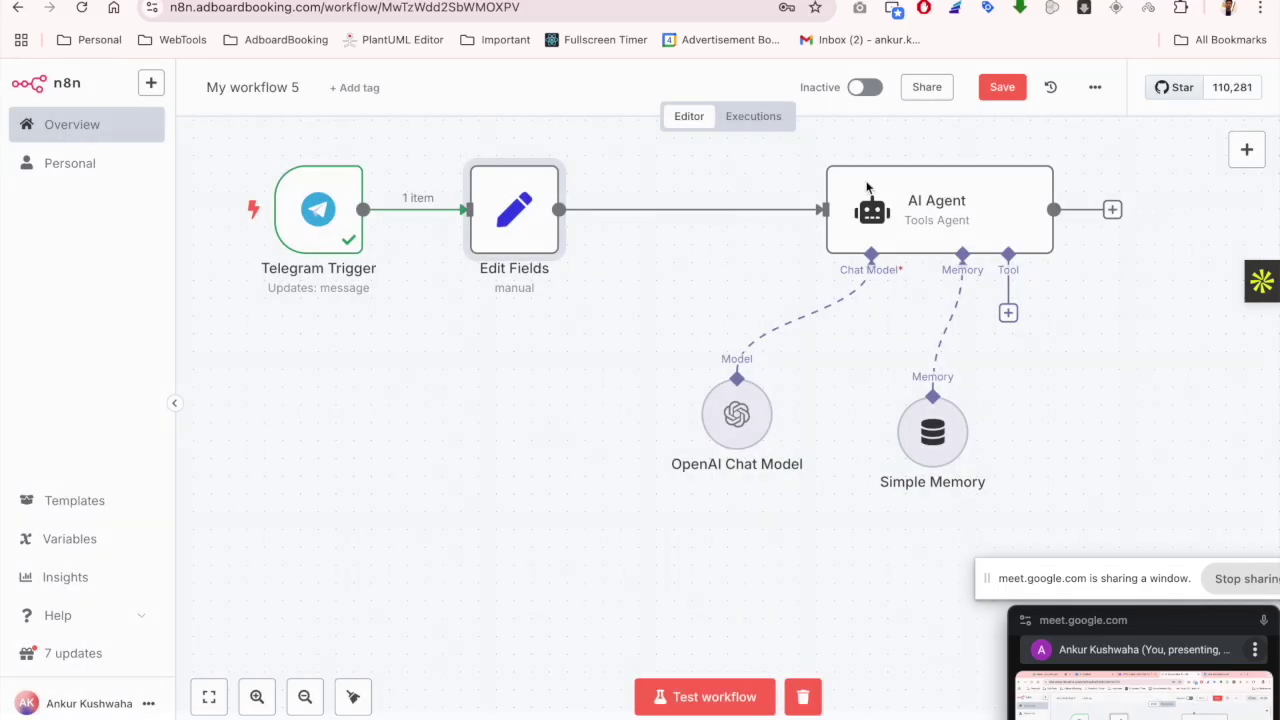
double_click(920, 237)
left_click(677, 320)
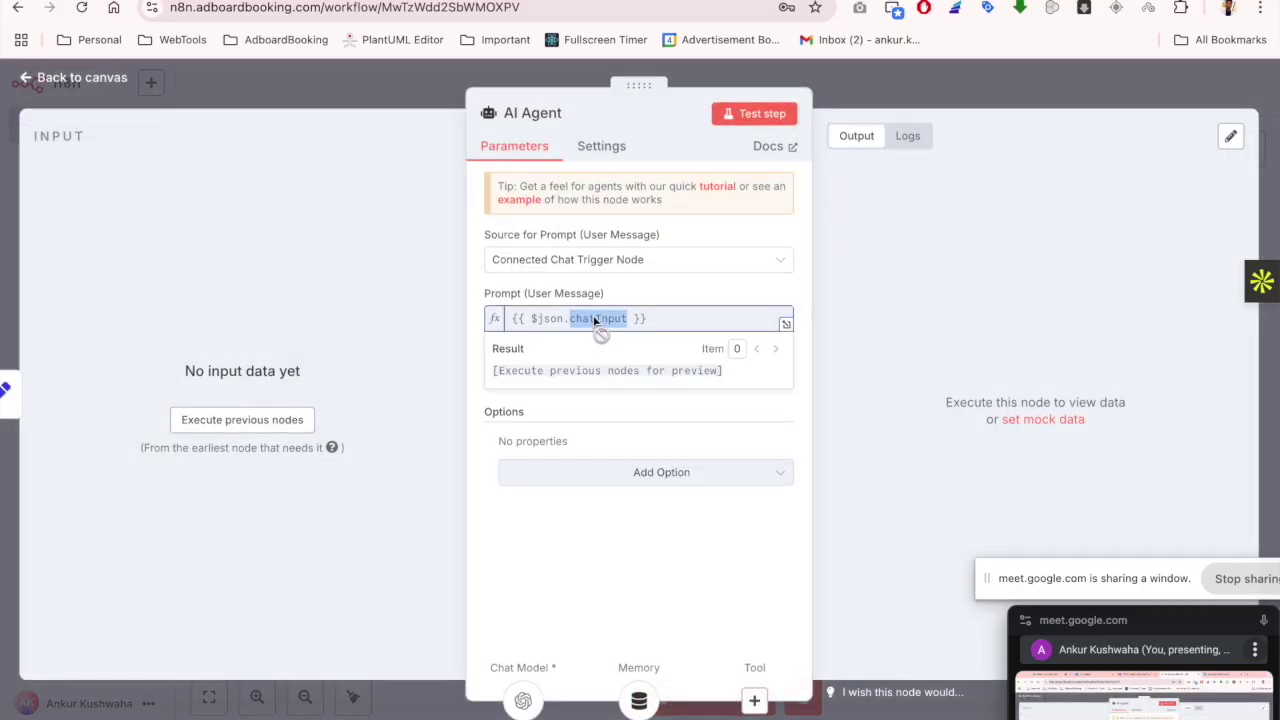
left_click(918, 80)
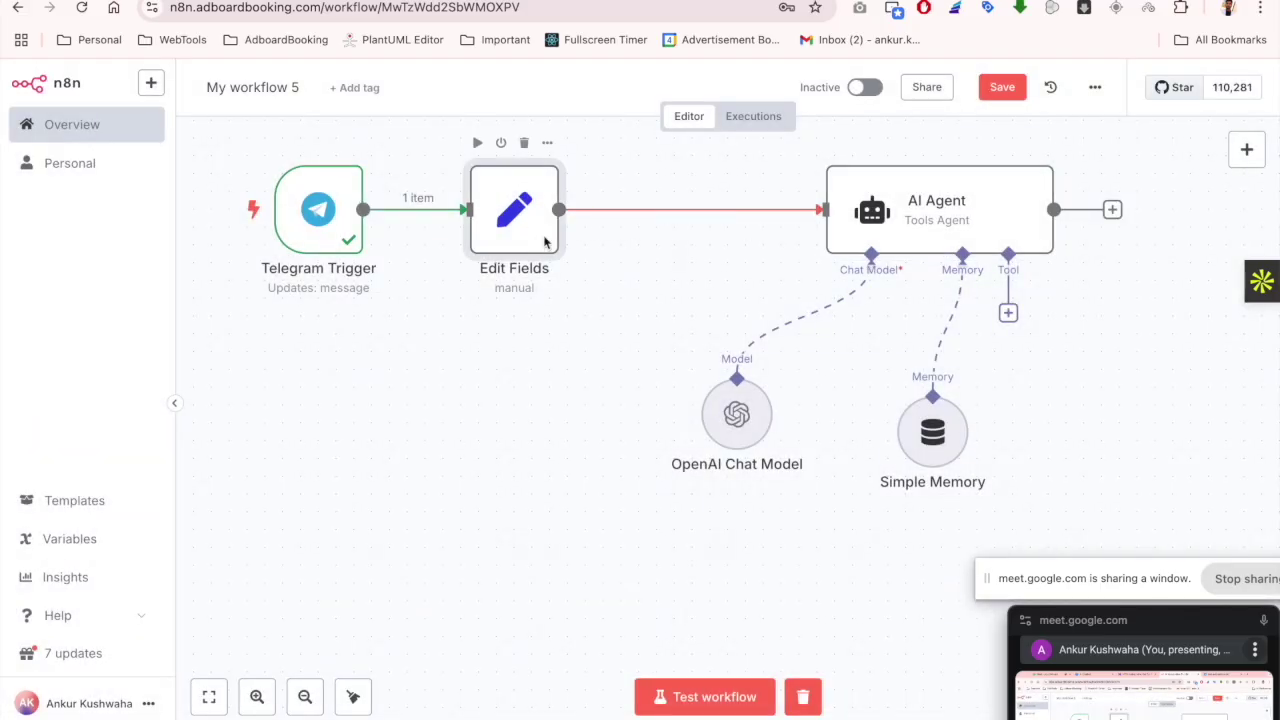
Add a string field named chatInput in Edit Fields and map its value to the Telegram message's text
double_click(514, 210)
left_click(560, 405)
type("chatInput")
scroll(264, 505, "down", 1)
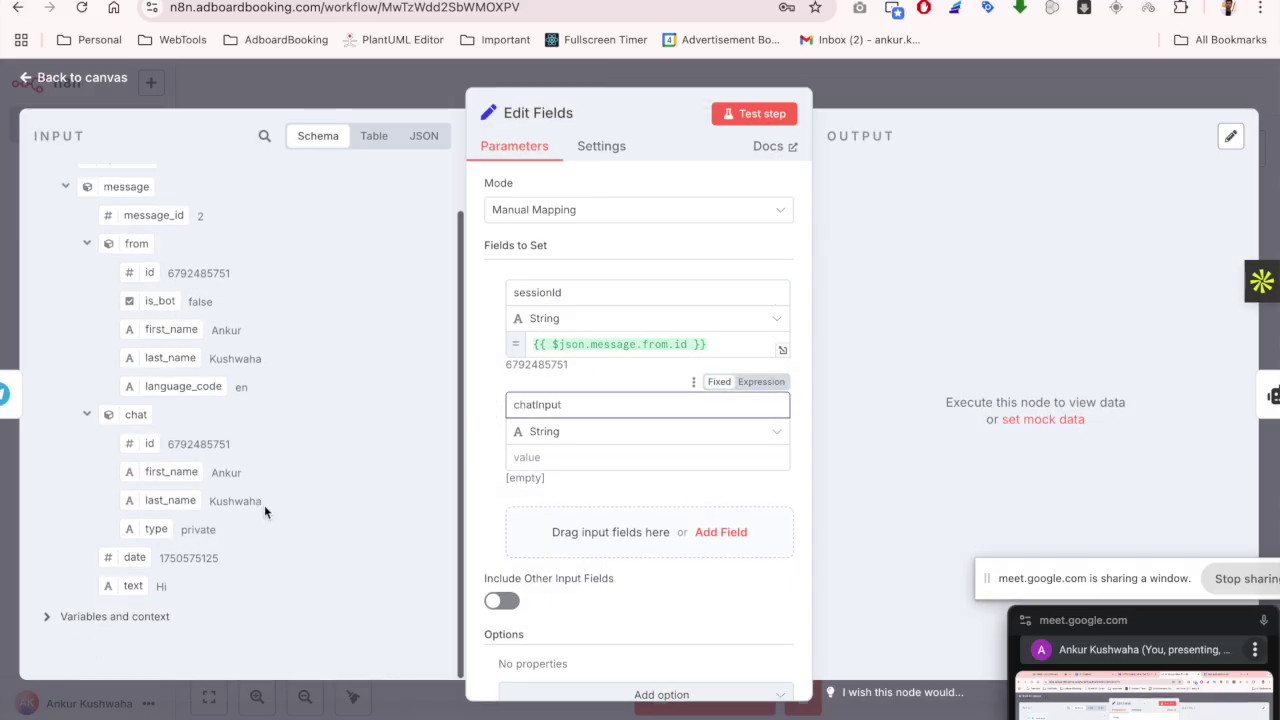
left_click_drag(128, 587, 505, 457)
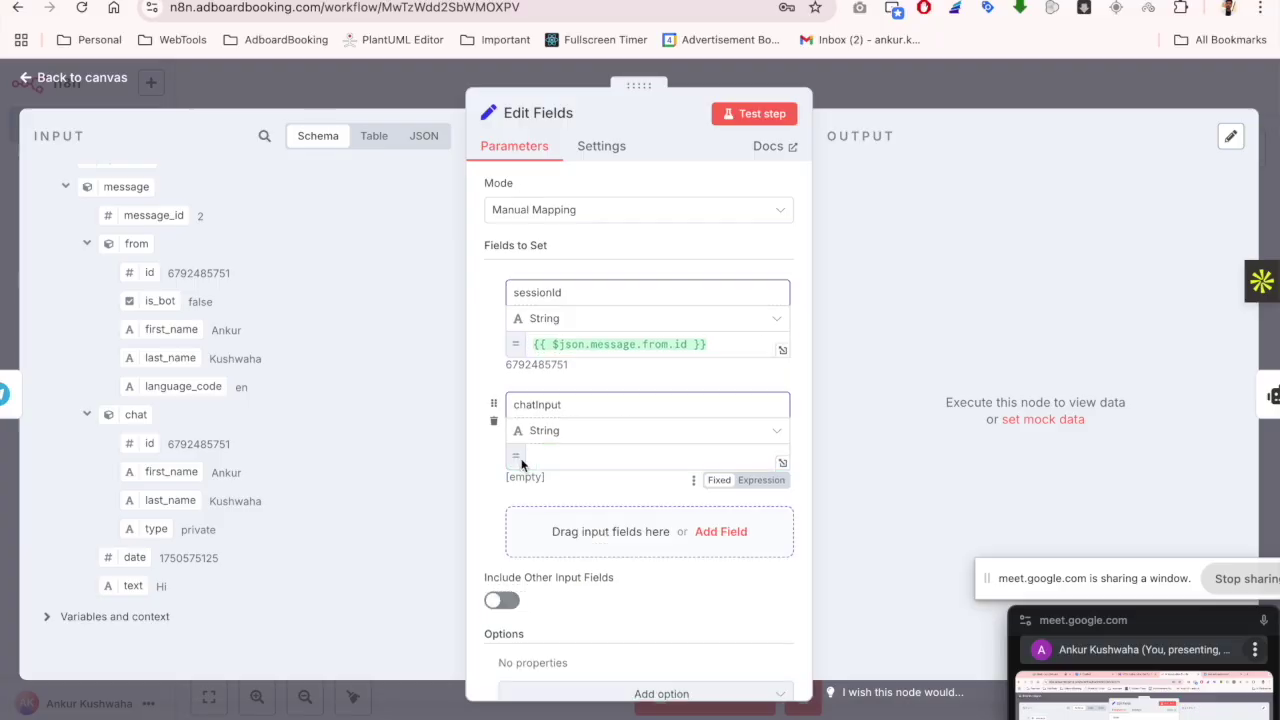
left_click(887, 75)
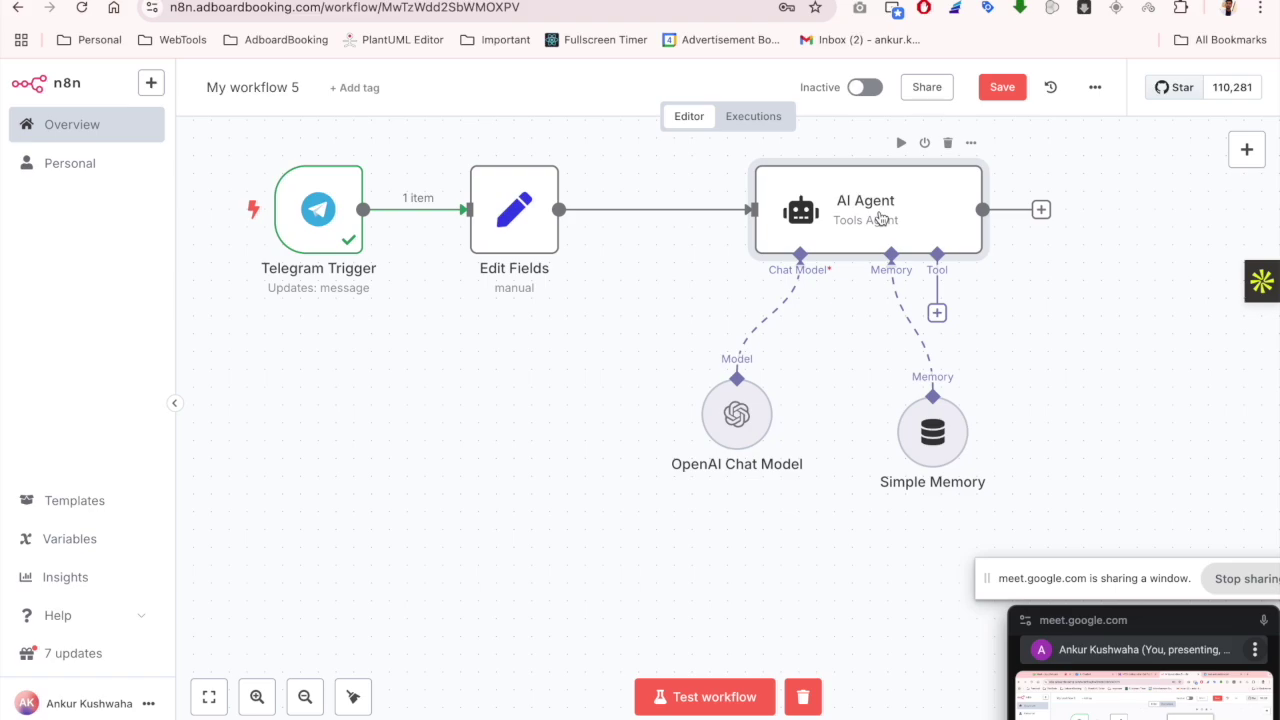
Add a Telegram node with the "Send a text message" action after the AI Agent and deactivate it
left_click(1041, 209)
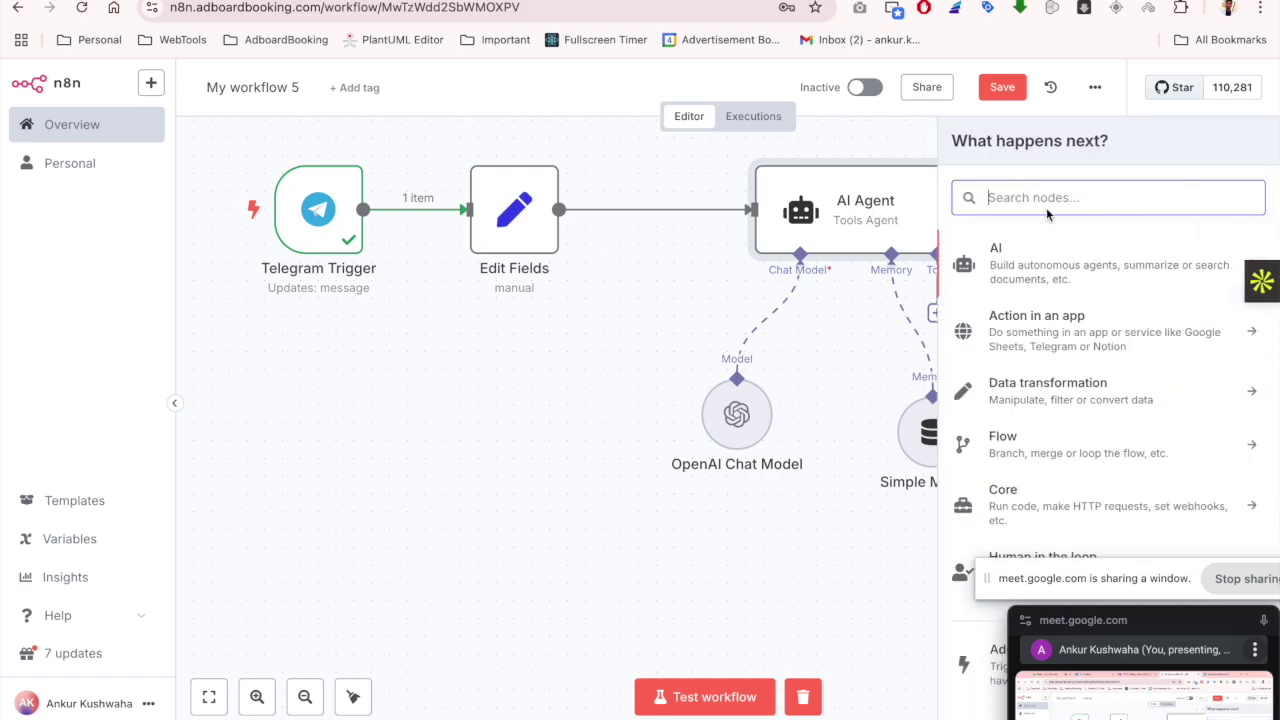
type("tele")
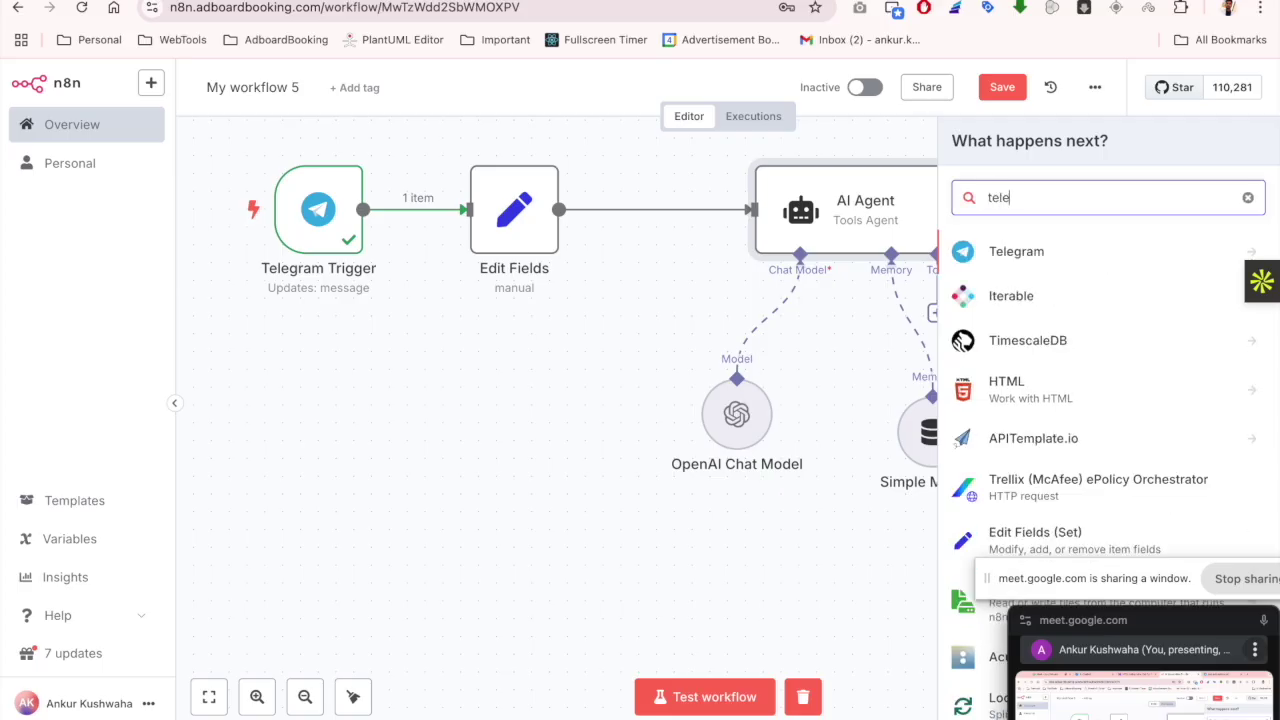
left_click(1049, 255)
scroll(1034, 390, "down", 7)
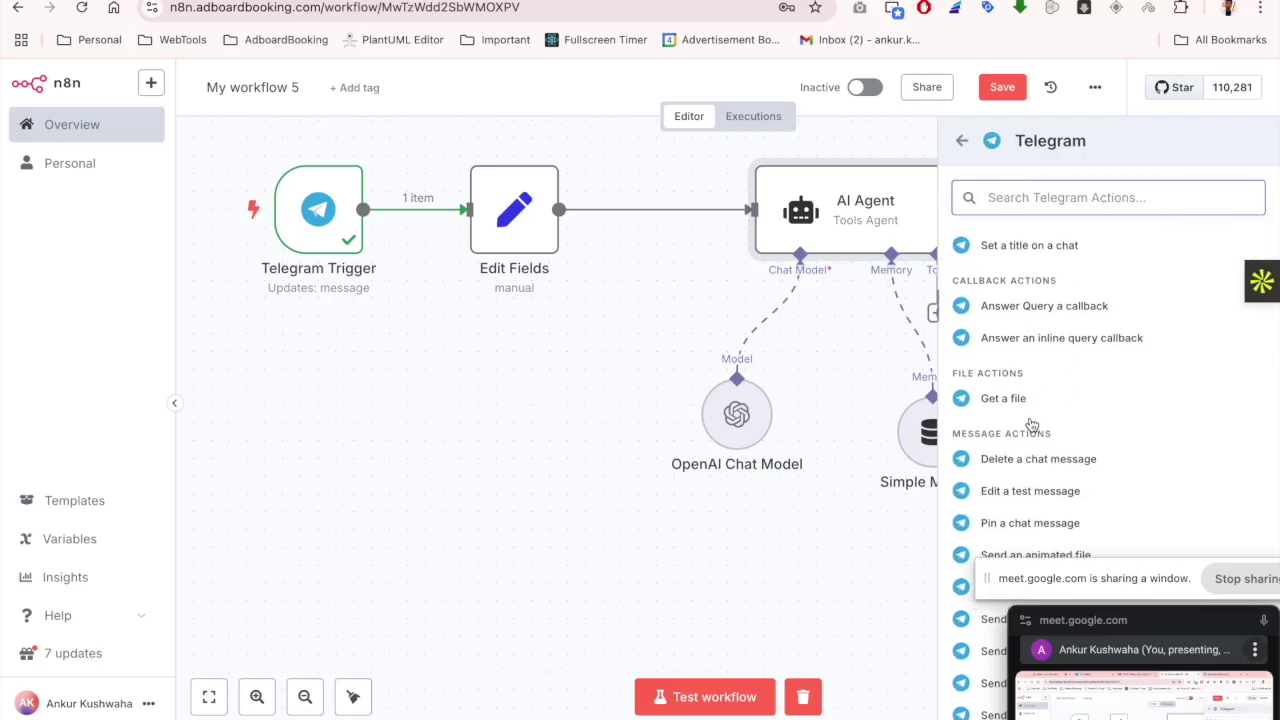
scroll(1030, 503, "down", 3)
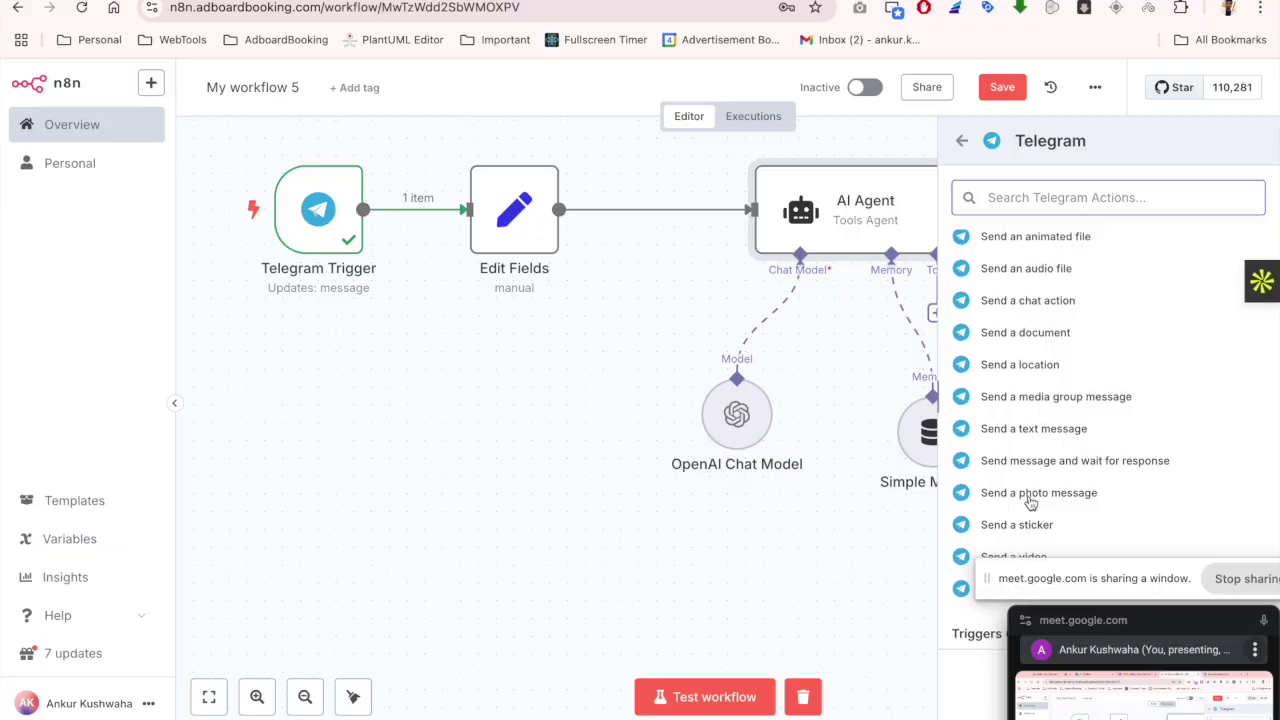
left_click(1014, 430)
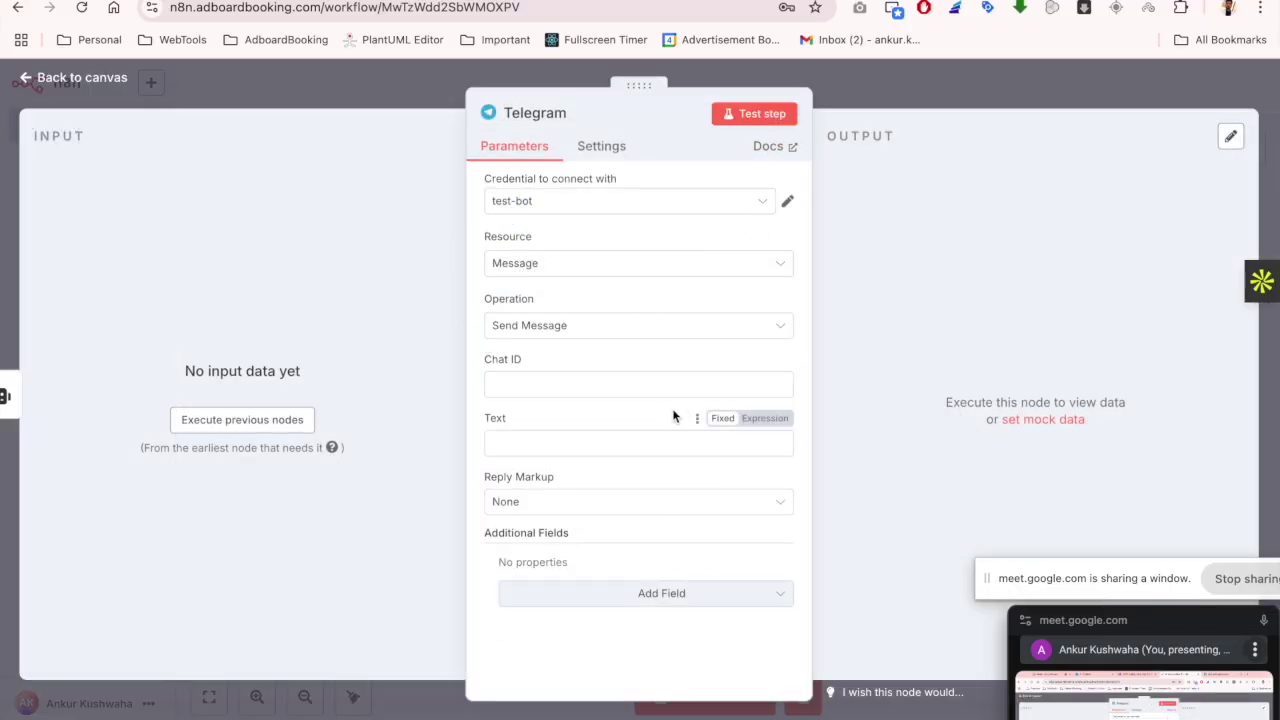
left_click(913, 92)
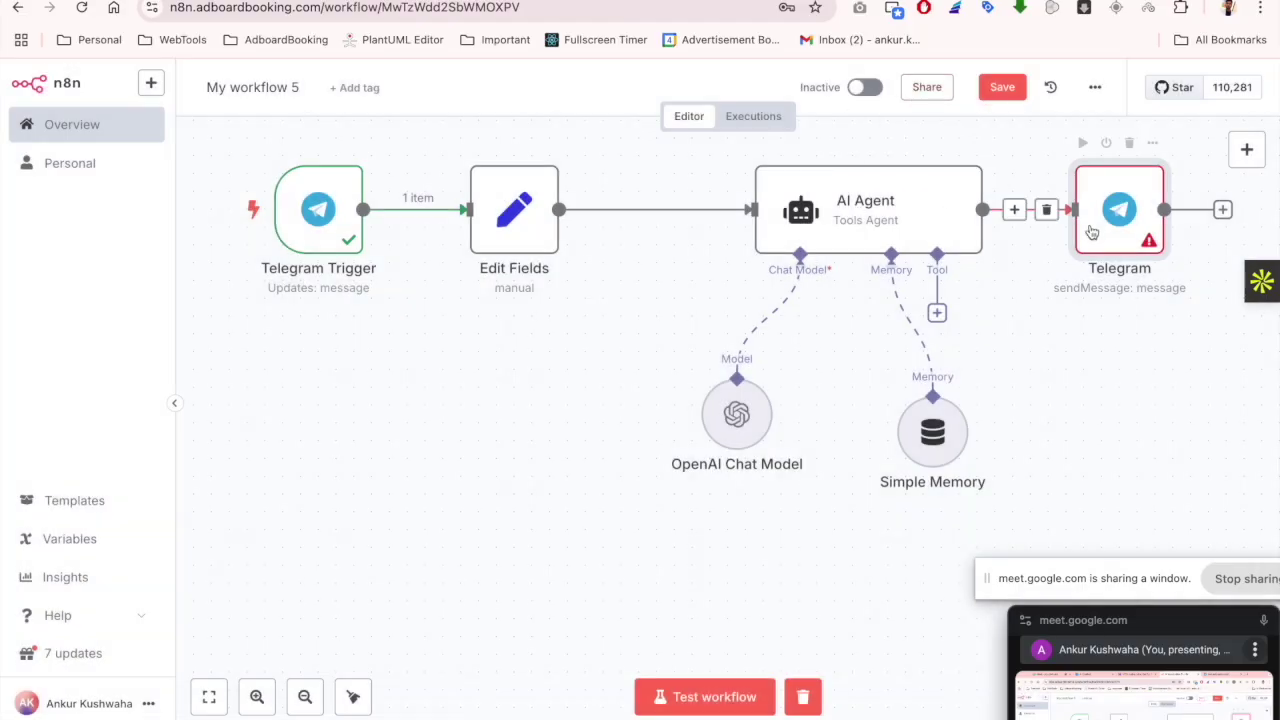
left_click(1107, 144)
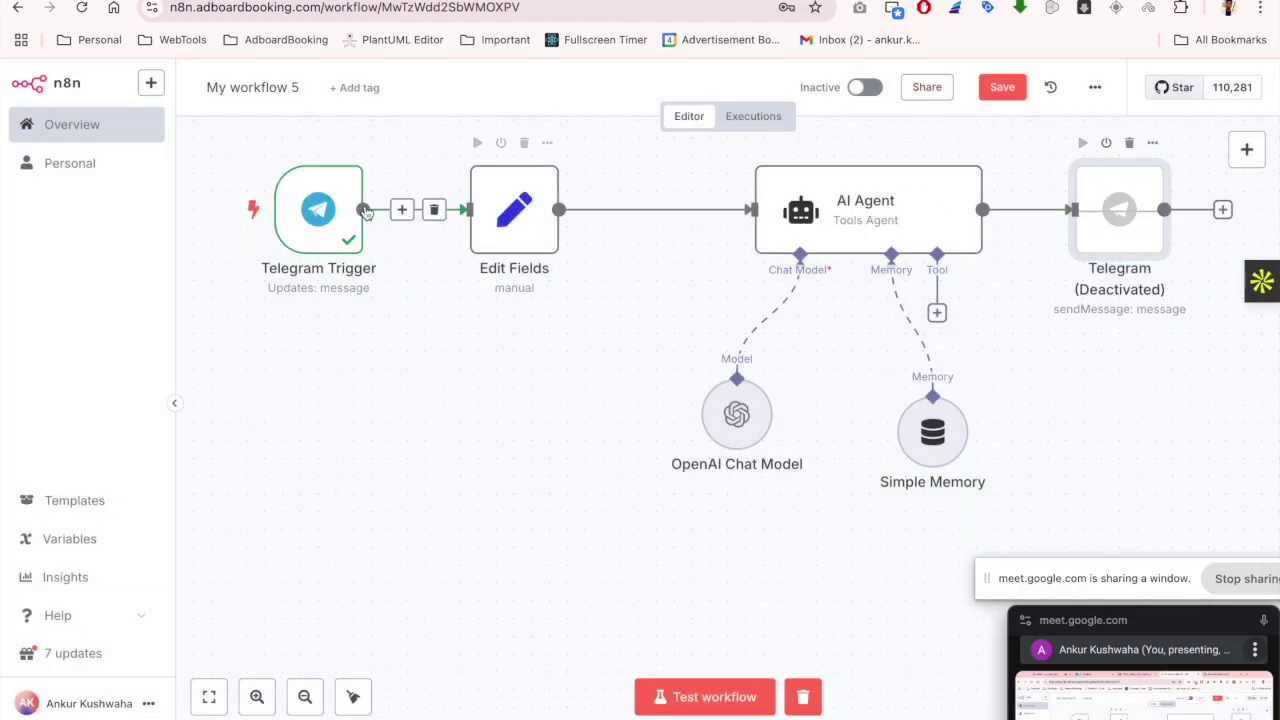
Test the workflow by sending "hi" to test-automation-bot in Telegram Web, and return to n8n
left_click(222, 209)
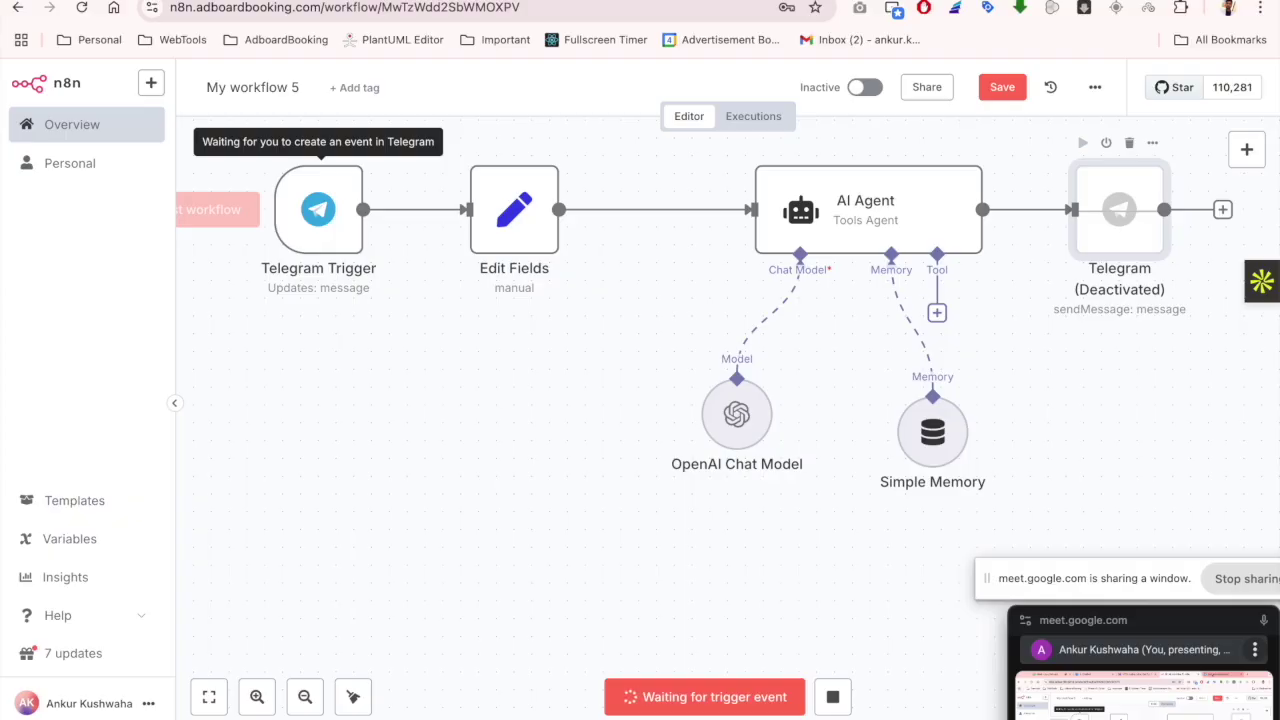
key("ctrl+Tab")
type("hi")
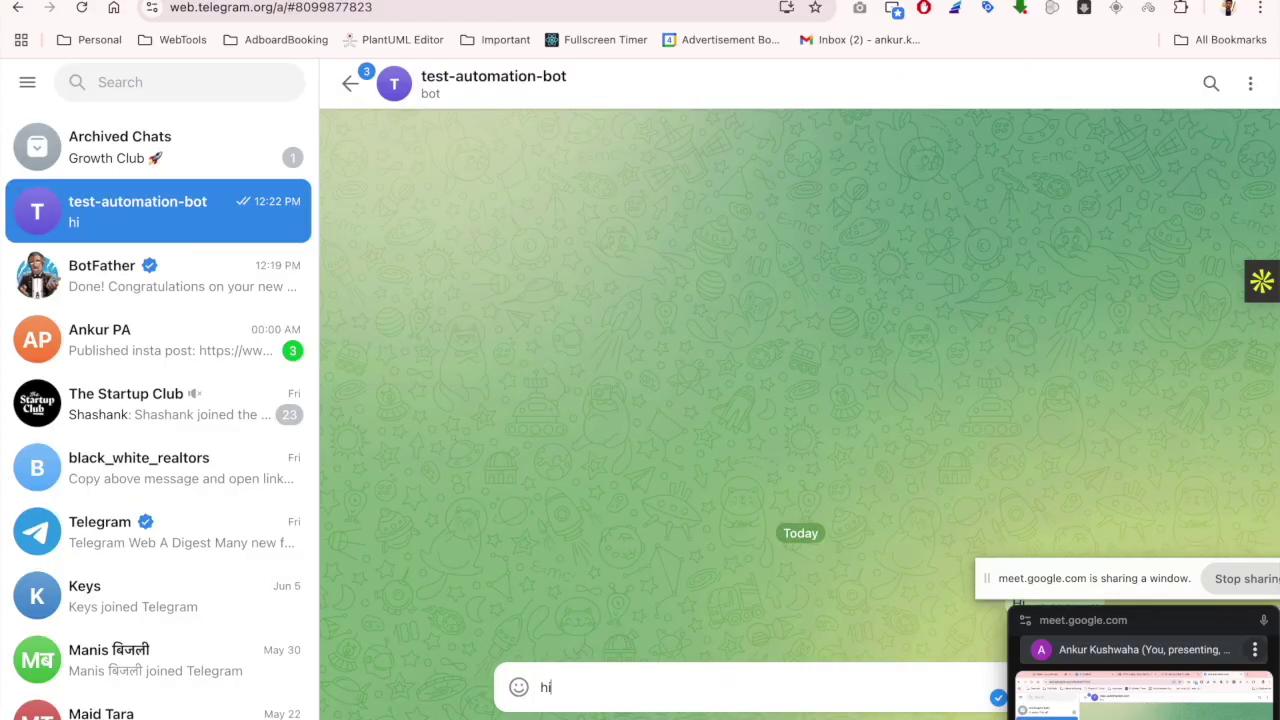
key("Return")
key("ctrl+shift+Tab")
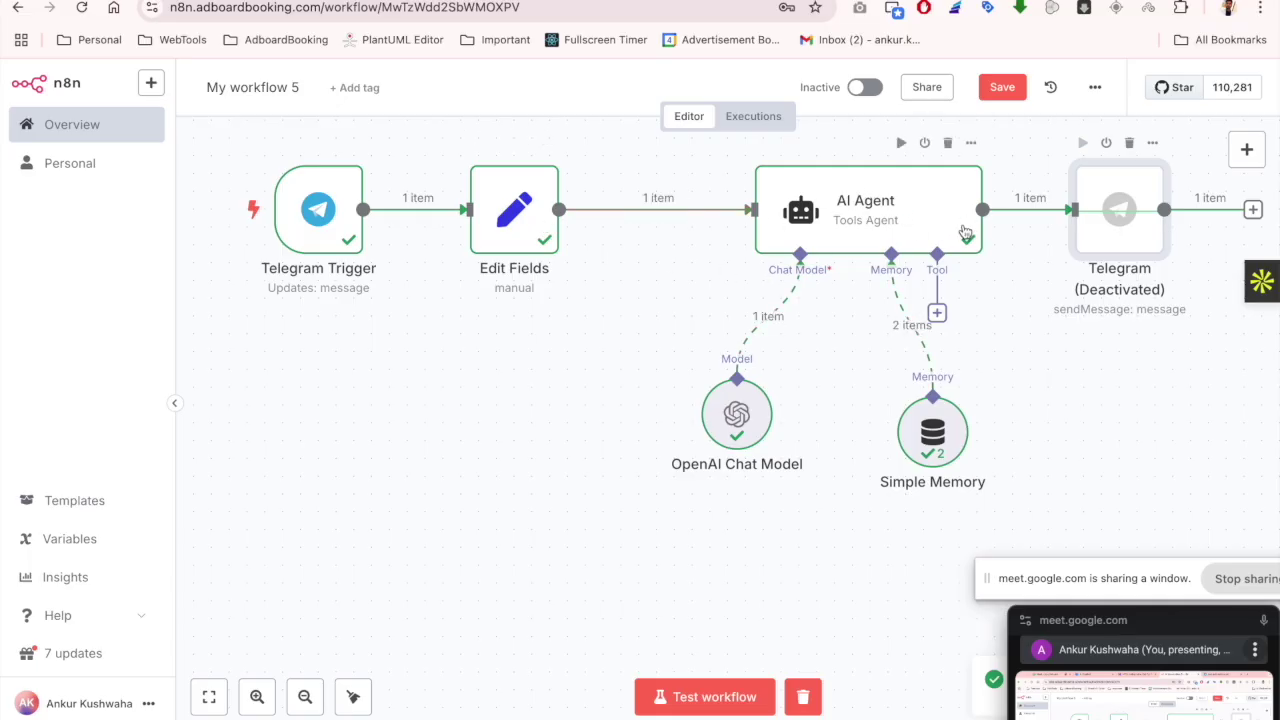
Review the reply text in the AI Agent's output and return to the canvas
scroll(760, 250, "right", 2)
double_click(772, 255)
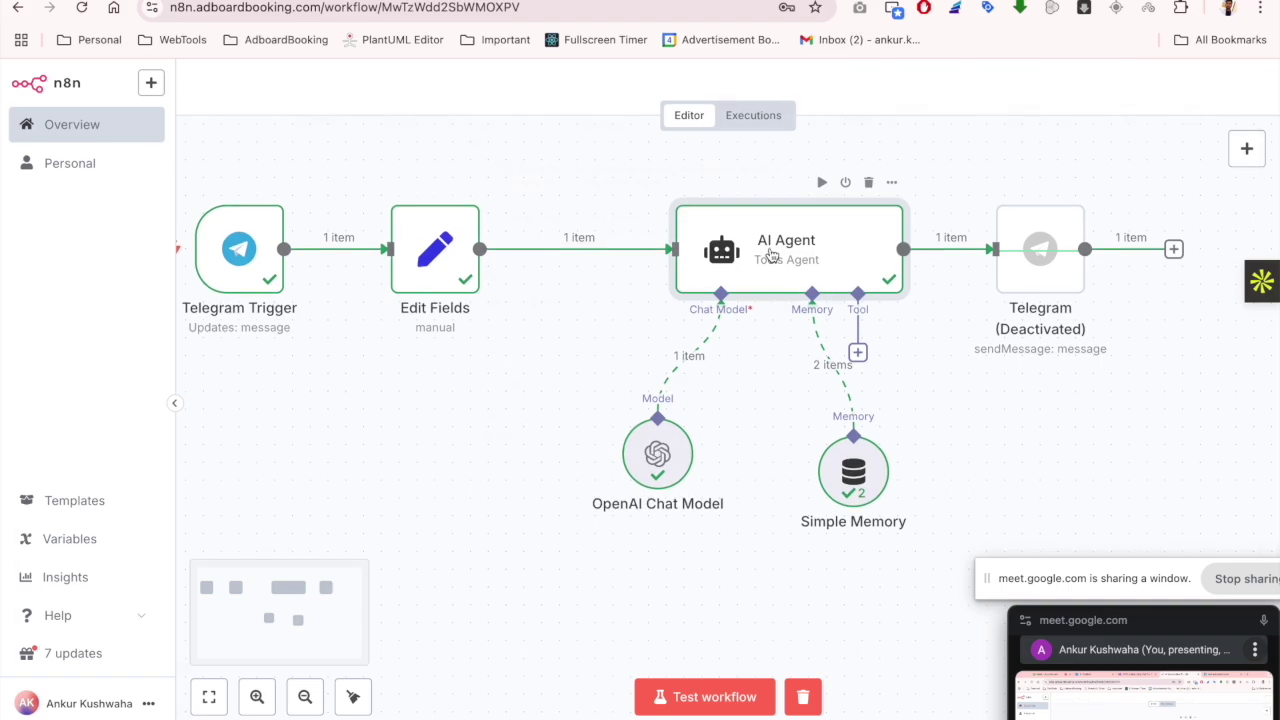
left_click_drag(922, 208, 1139, 215)
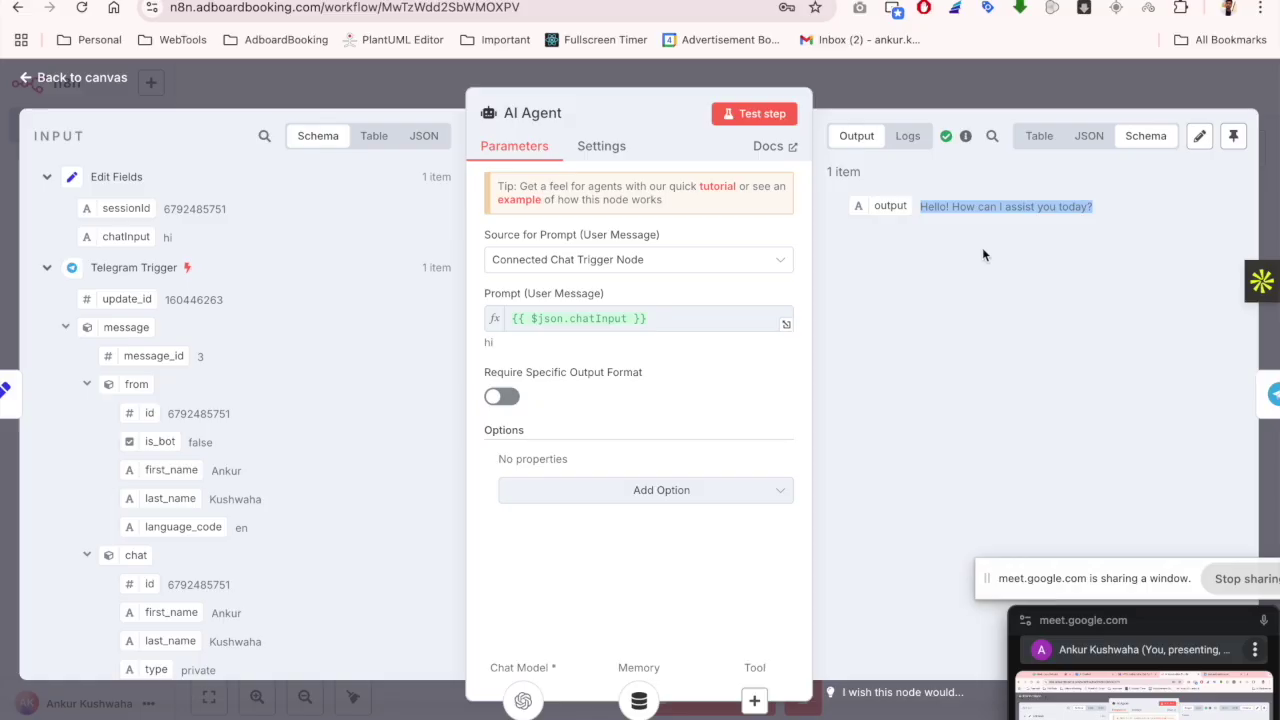
left_click(914, 101)
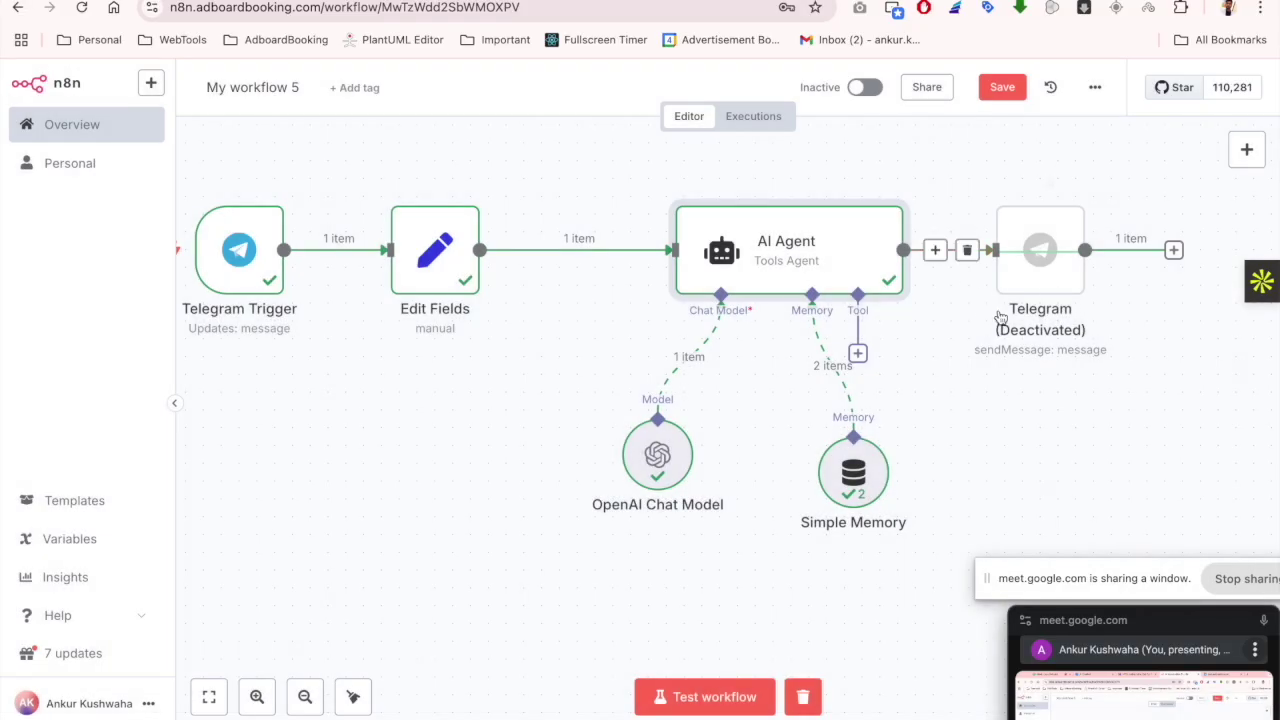
Reactivate the Telegram send message node and map its Chat ID to the Telegram Trigger's message.chat.id
left_click(1029, 184)
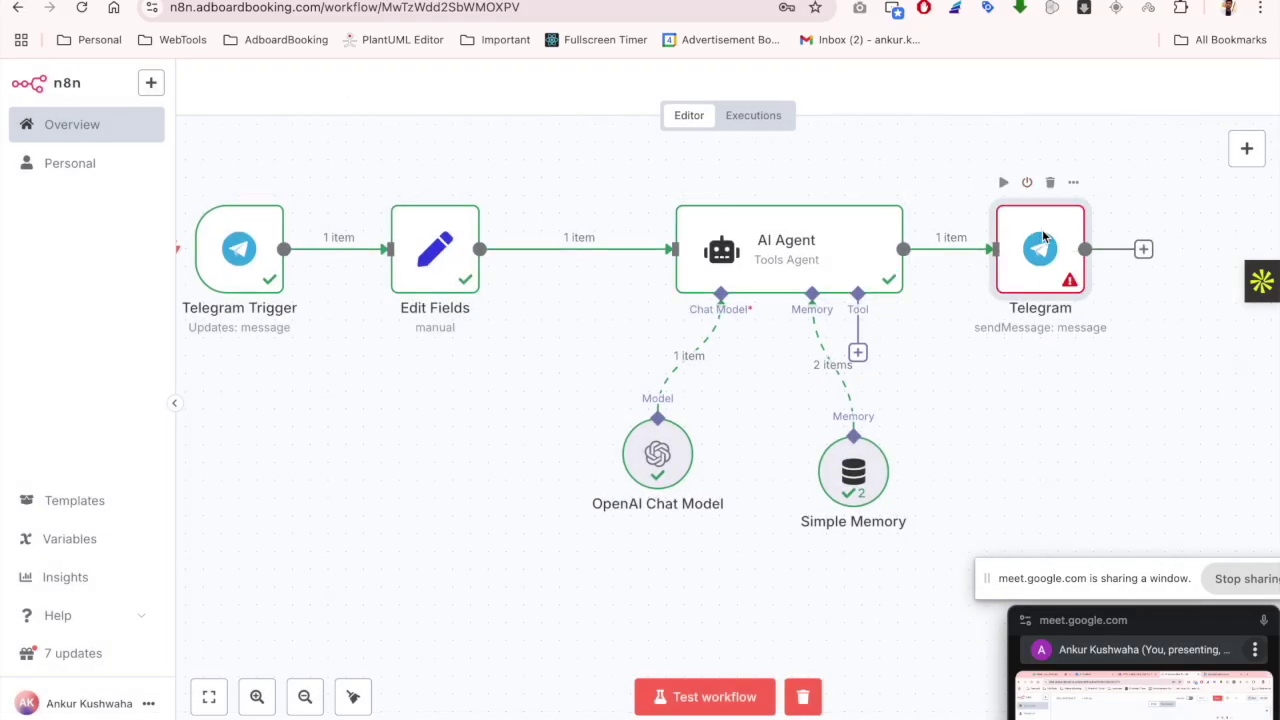
double_click(1040, 250)
left_click(510, 388)
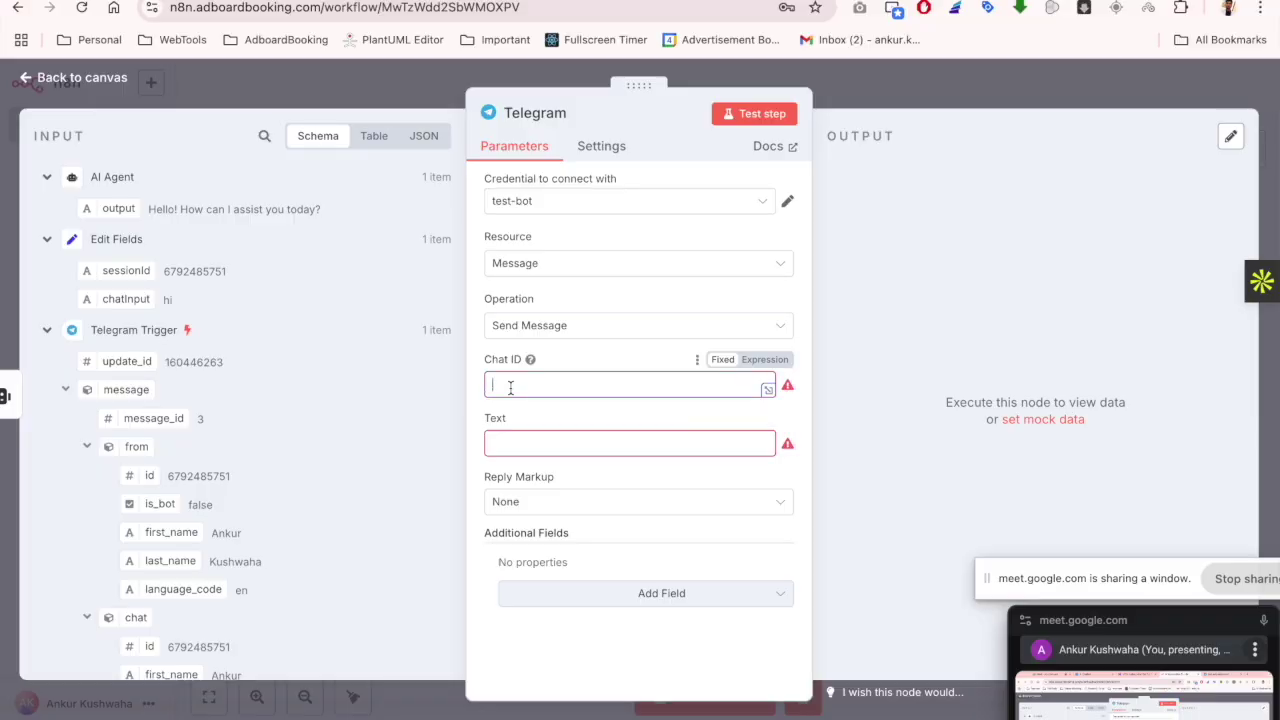
left_click(86, 446)
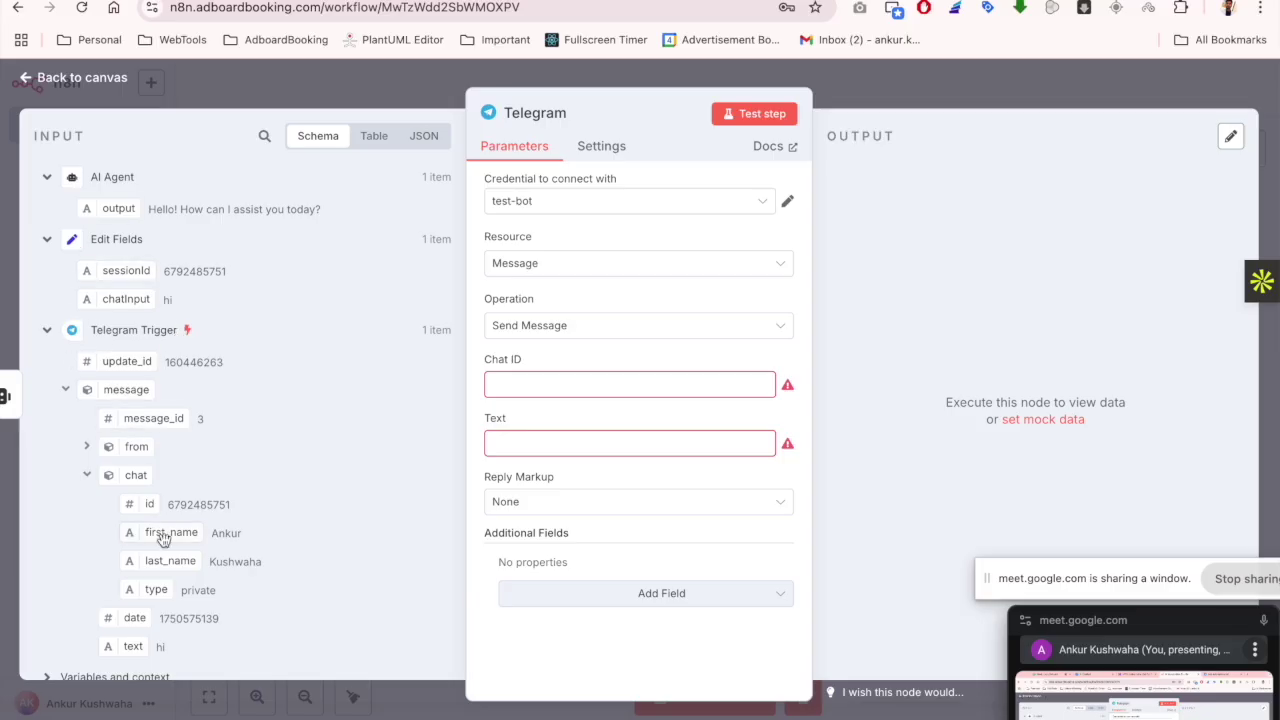
scroll(153, 520, "down", 1)
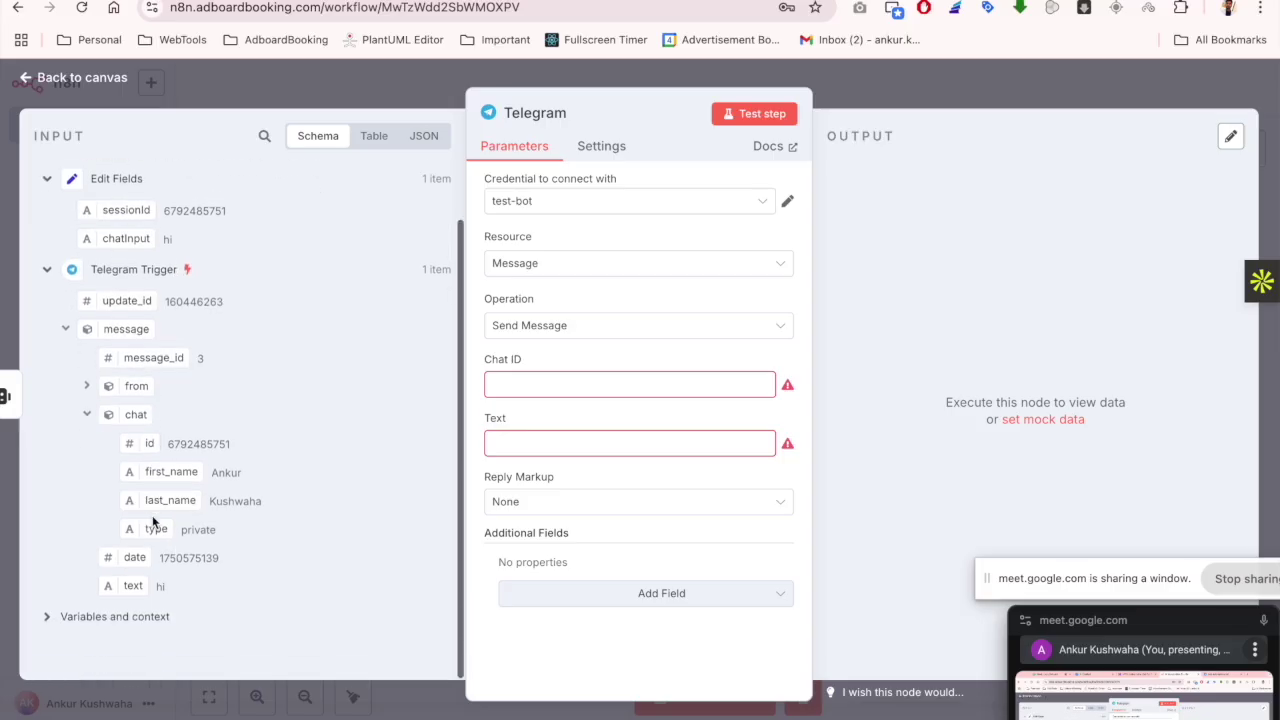
left_click_drag(135, 444, 520, 380)
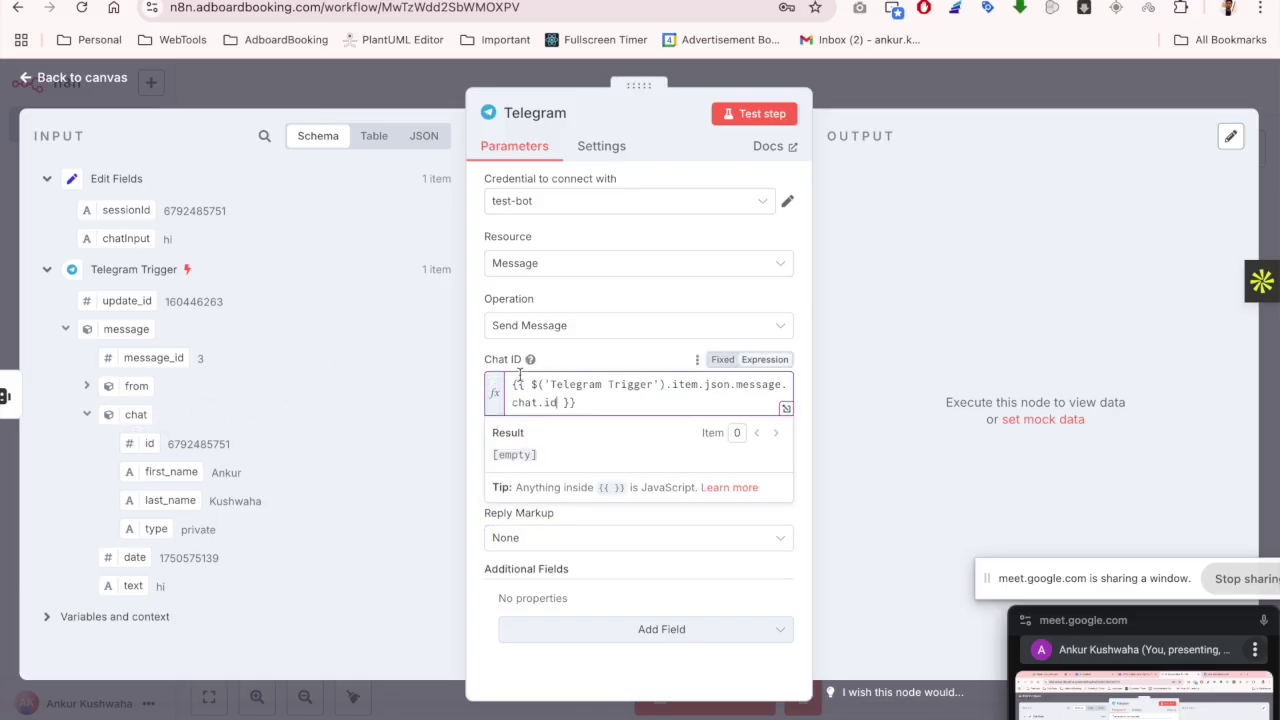
Map the Telegram node's message text to the AI Agent's output field
left_click(521, 477)
scroll(280, 417, "up", 1)
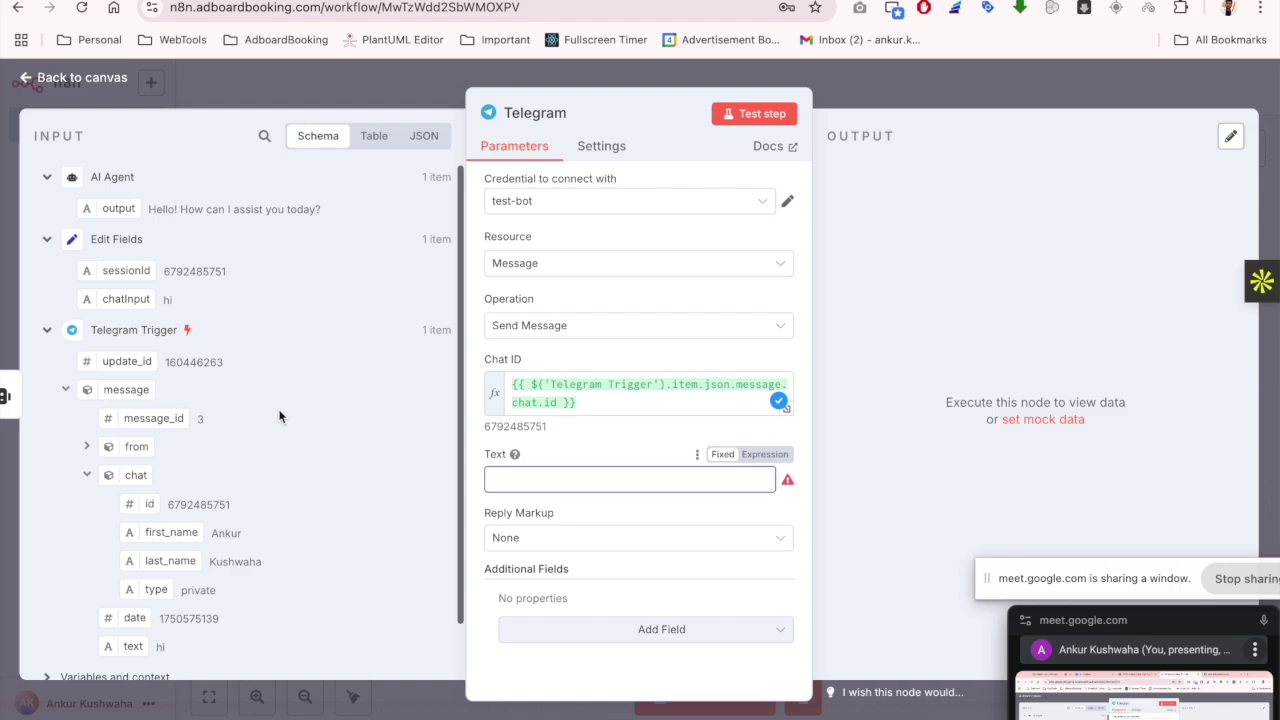
left_click_drag(107, 208, 537, 485)
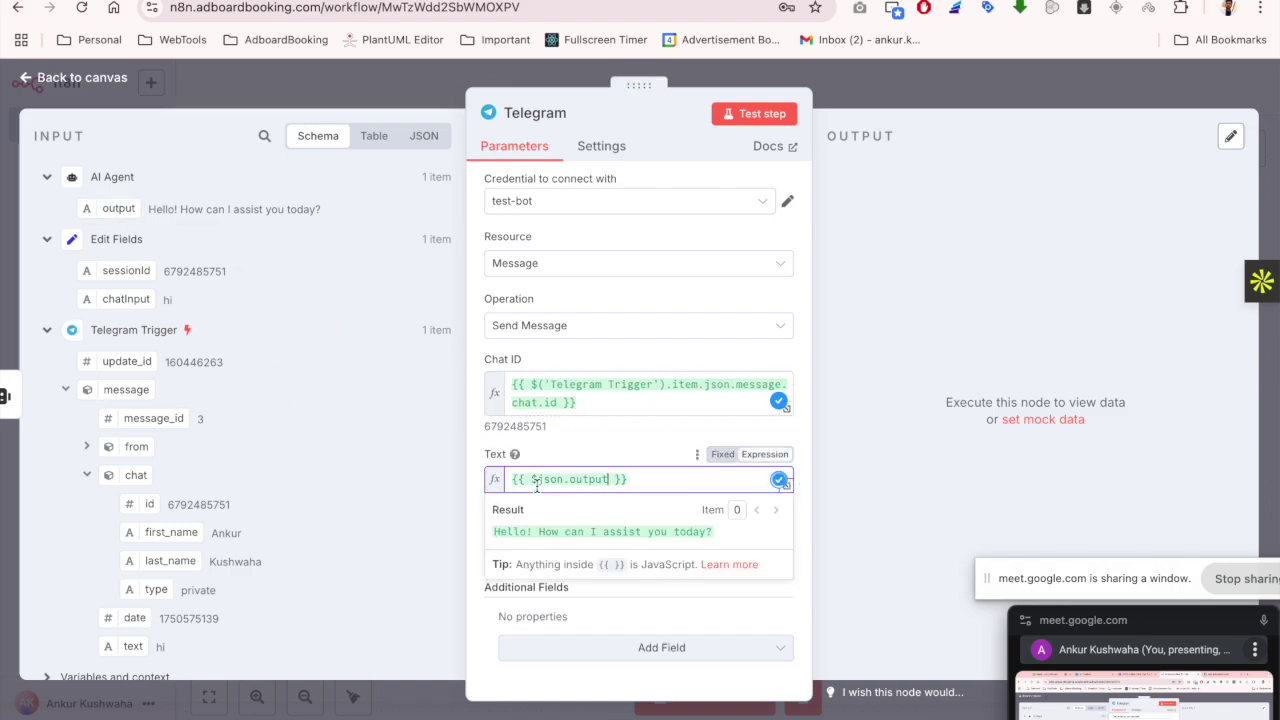
left_click(477, 468)
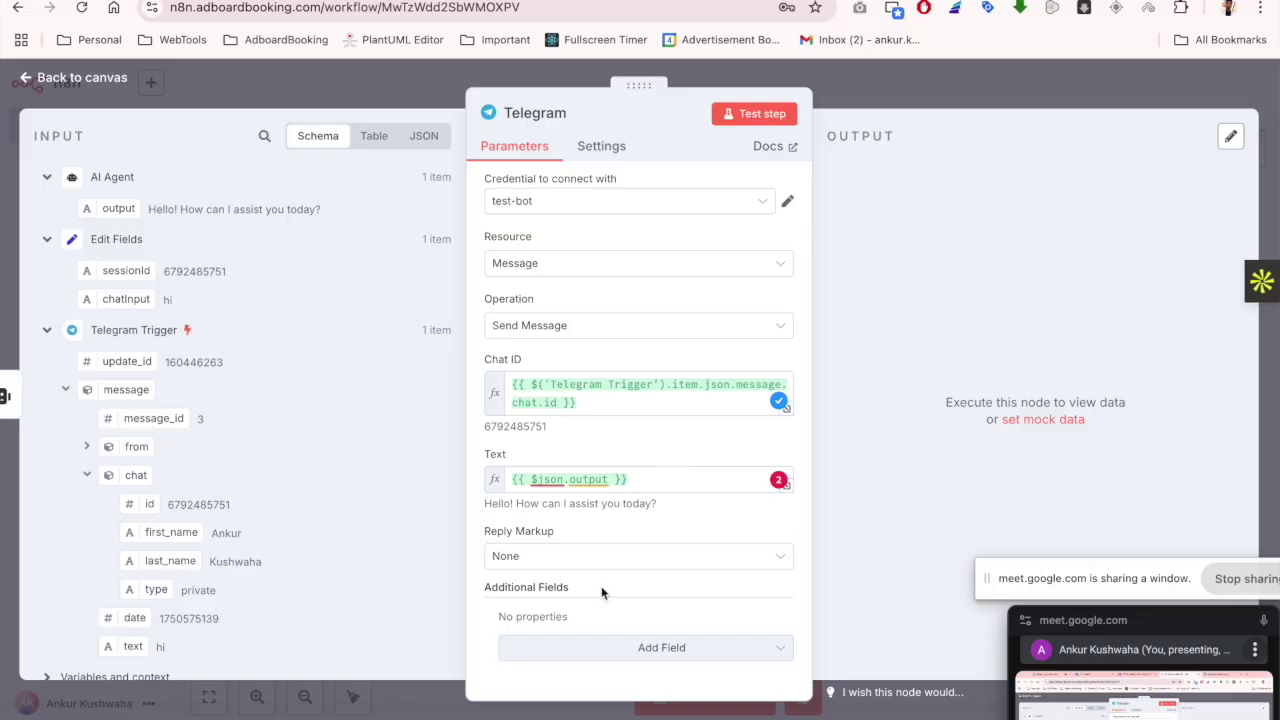
Add the Append n8n Attribution option to the Telegram node, leave it turned off, and return to the canvas
left_click(565, 652)
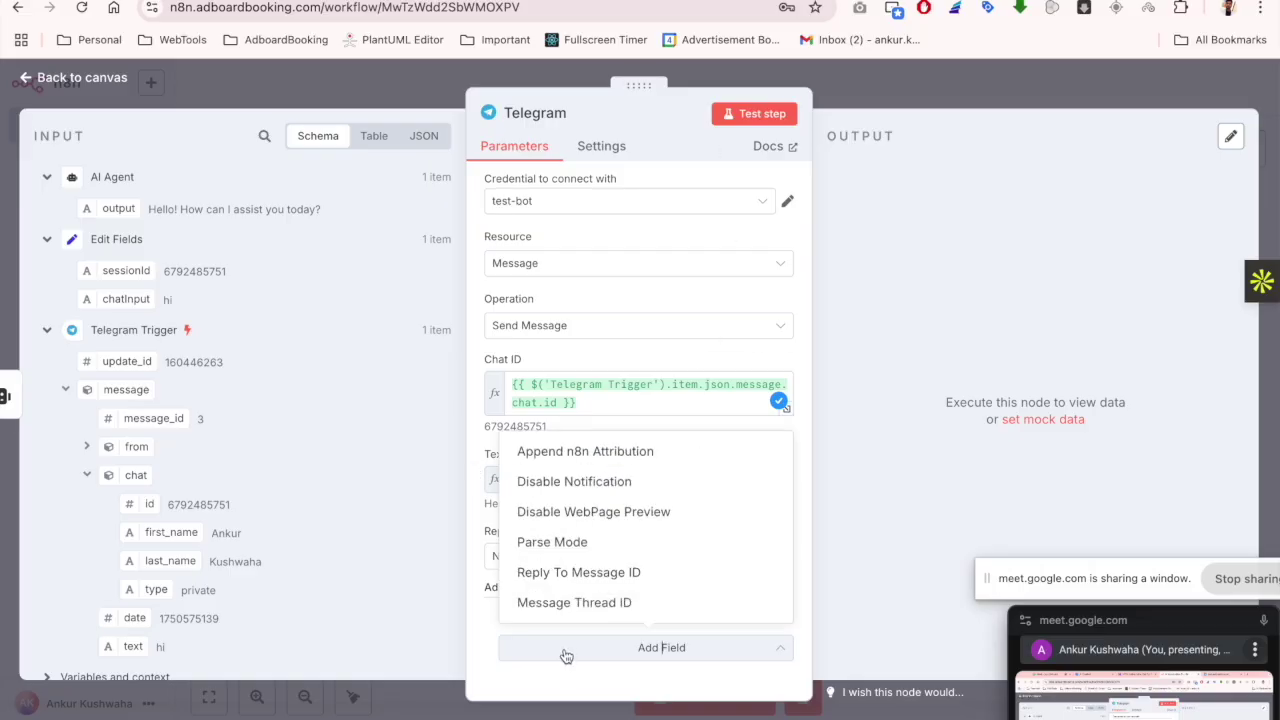
left_click(585, 451)
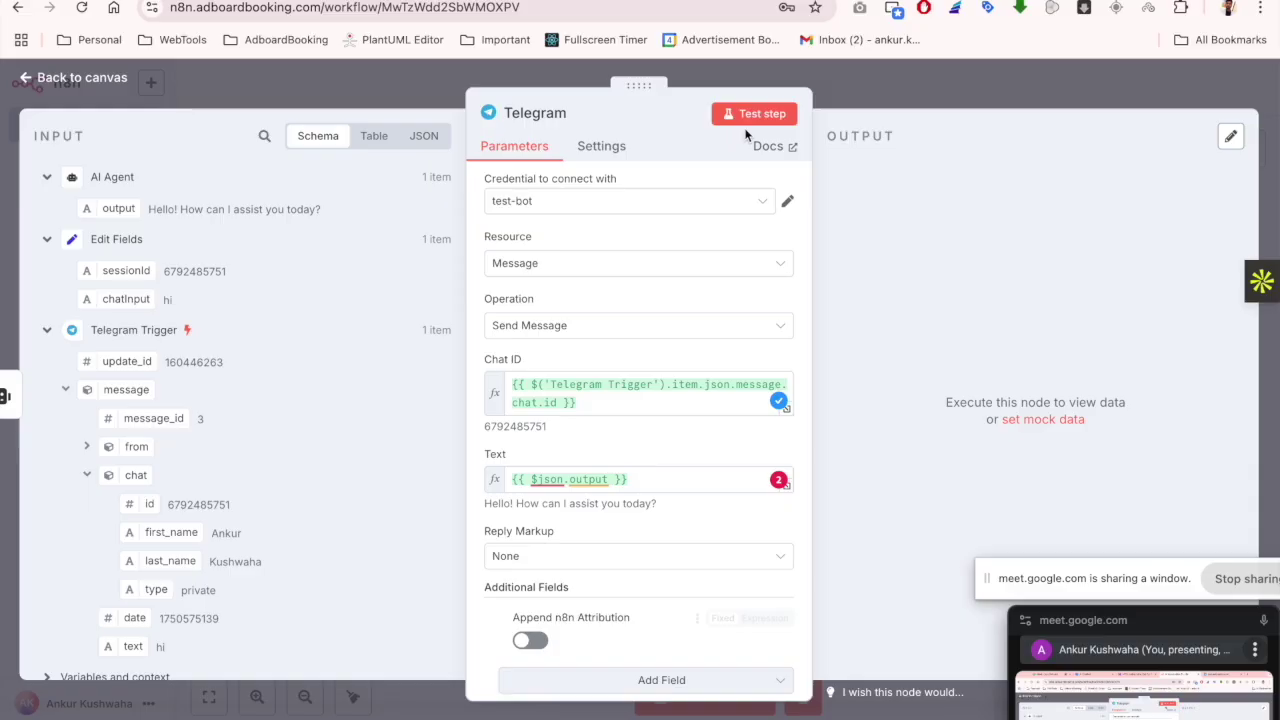
left_click(917, 62)
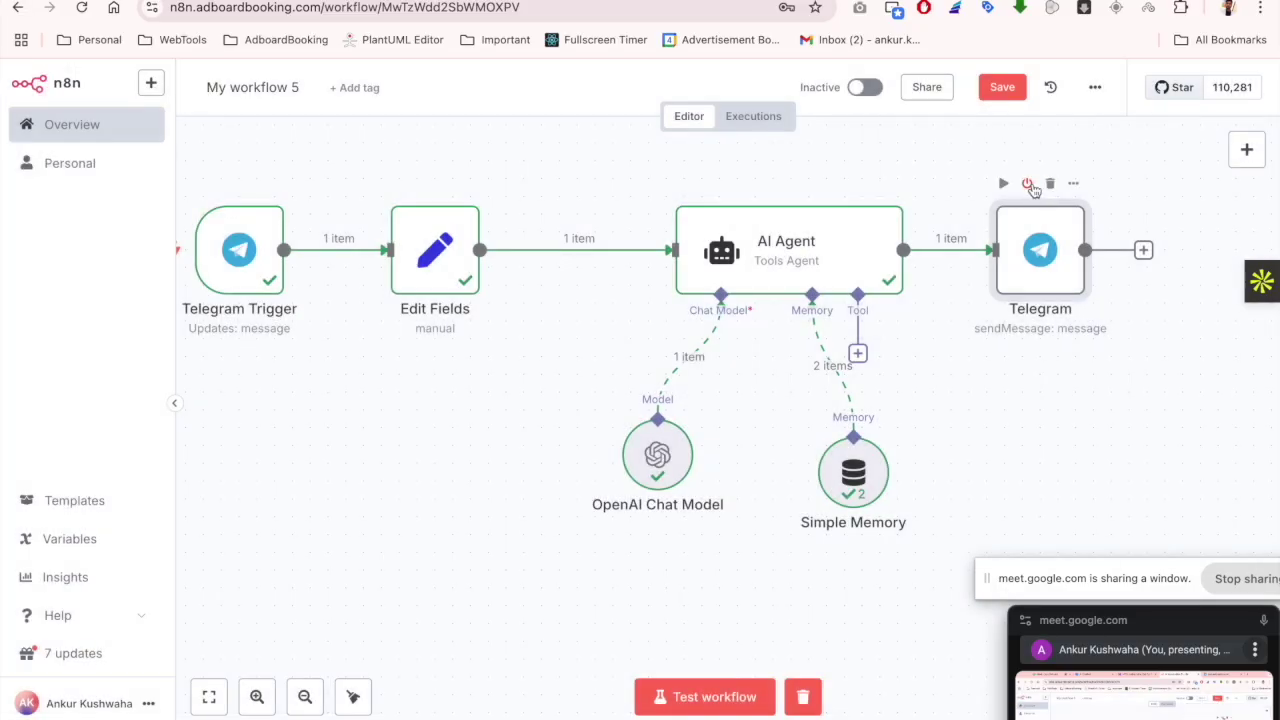
Save the workflow and set it to active
left_click(1004, 92)
left_click(866, 90)
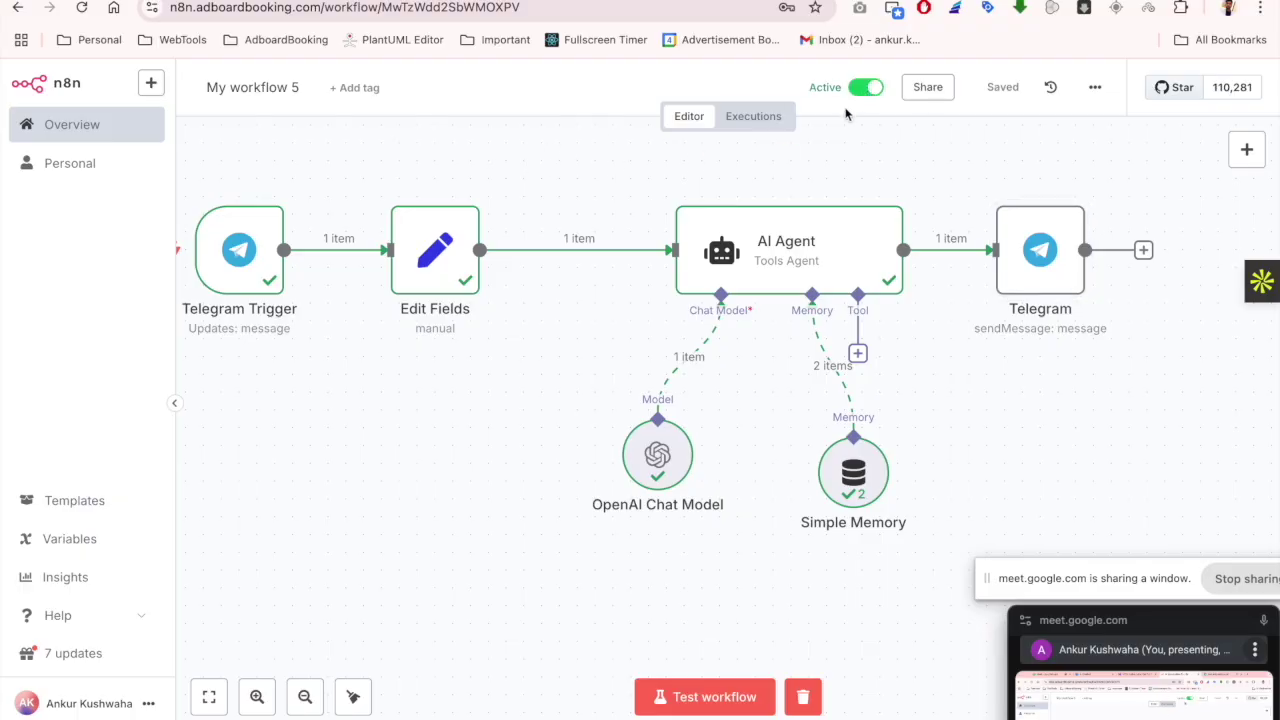
Switch to the test-automation-bot chat in Telegram and send the test messages "Hi", "jasidf" and "How are you ?"
key("ctrl+Tab")
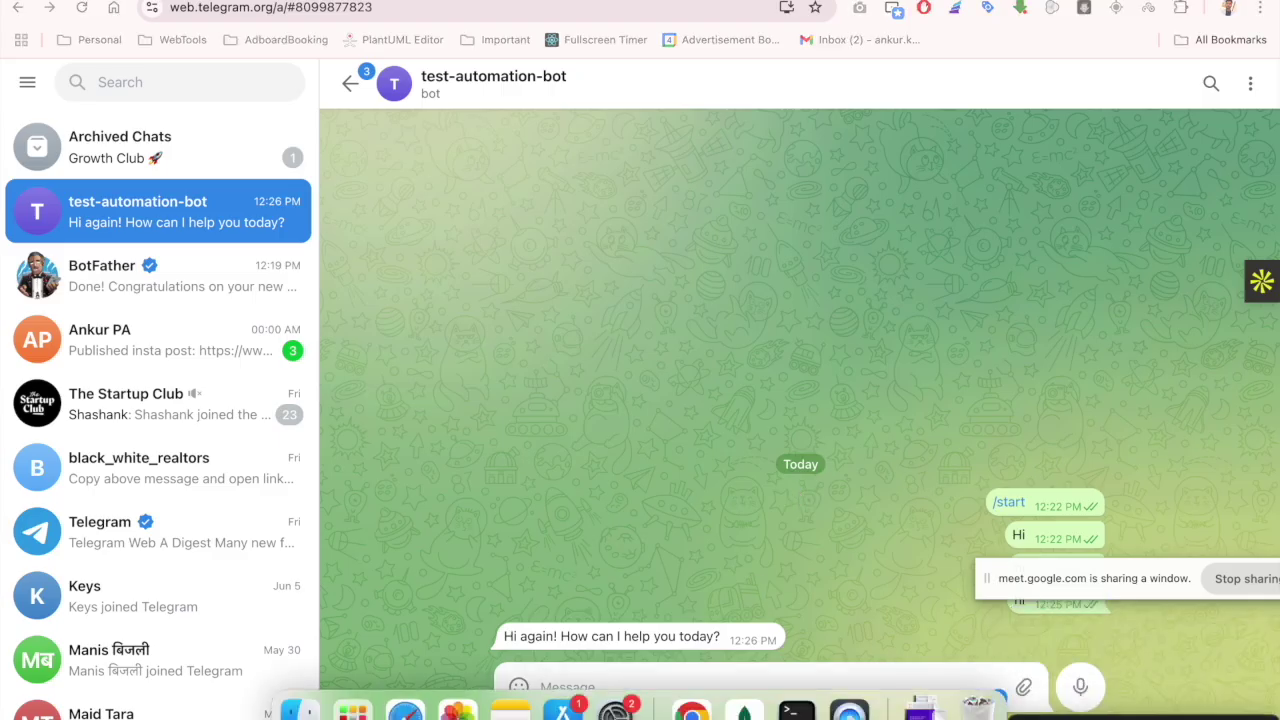
left_click(608, 700)
type("Hi")
key("Return")
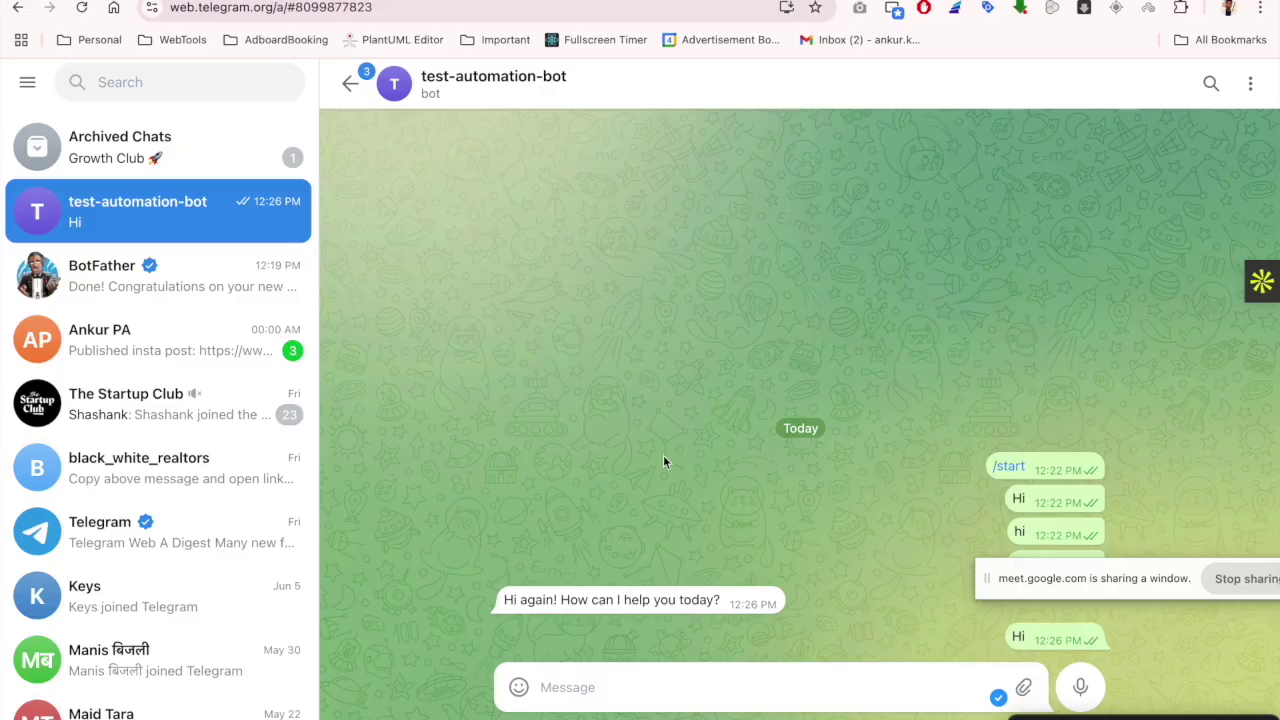
type("jasidf")
key("Return")
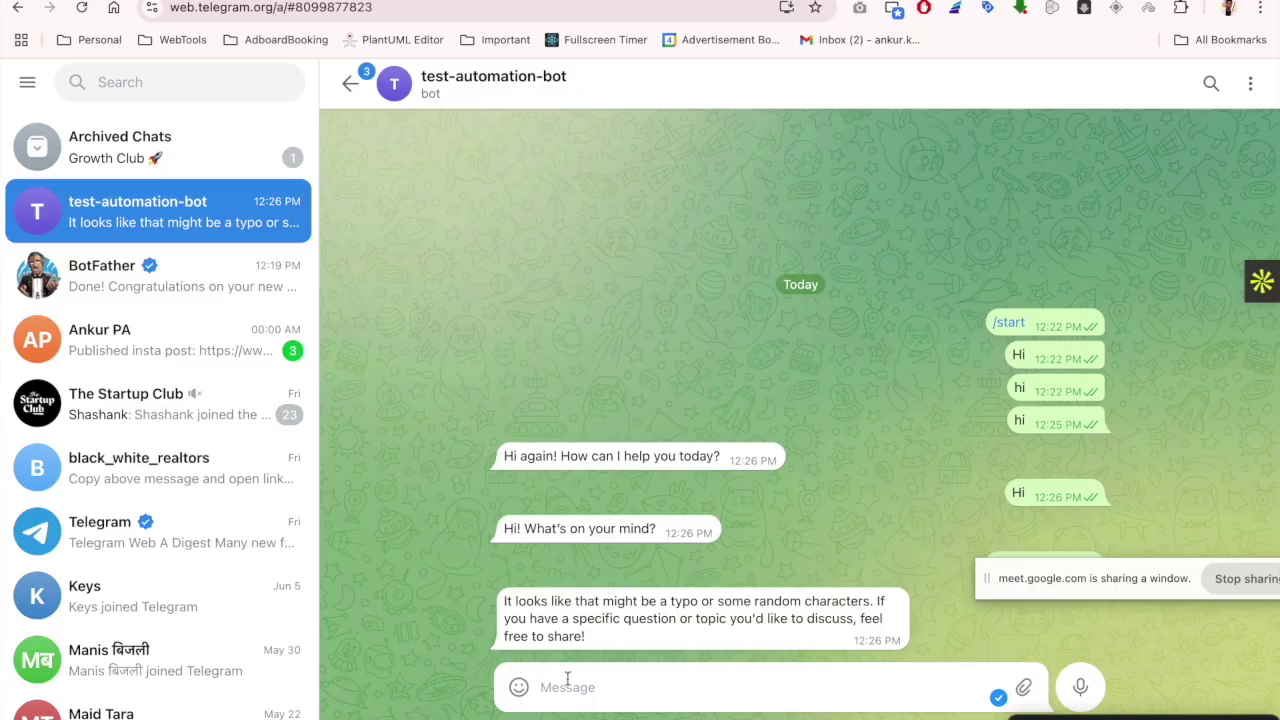
type("How are you ?")
key("Return")
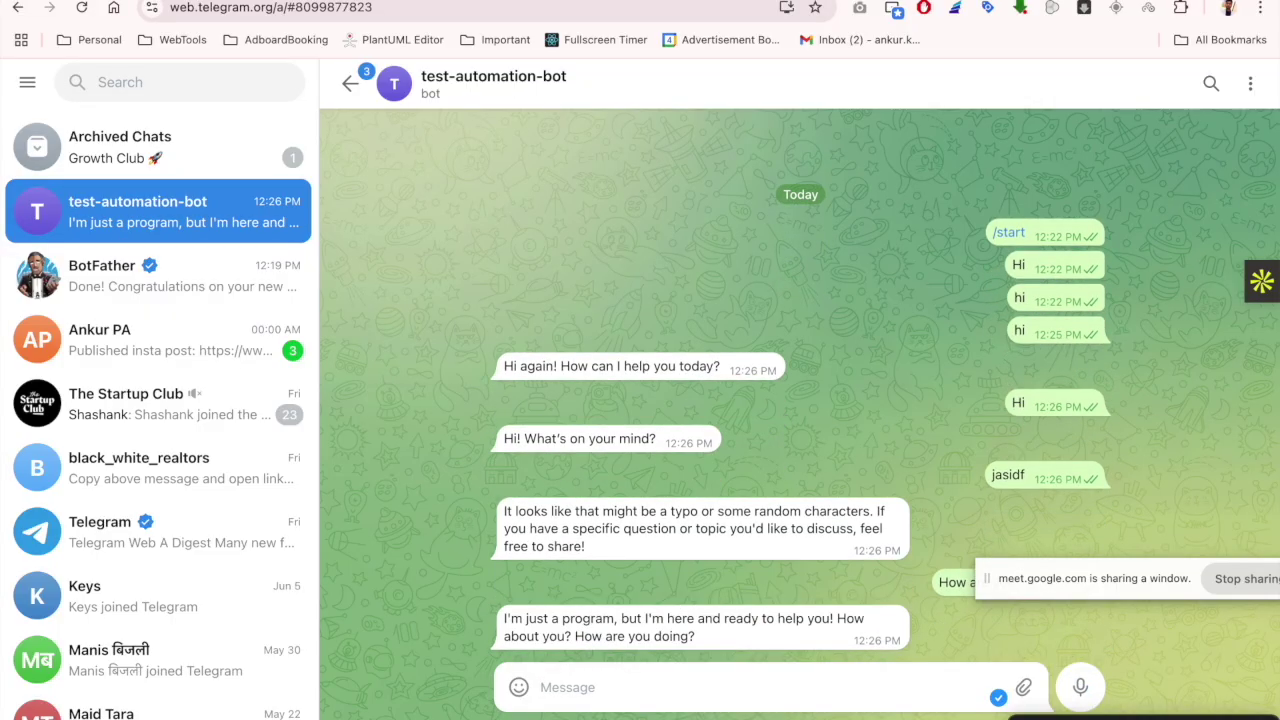
Back in n8n, line up the Simple Memory node with the OpenAI Chat Model and attach a Gmail Tool to the AI Agent
key("ctrl+Tab")
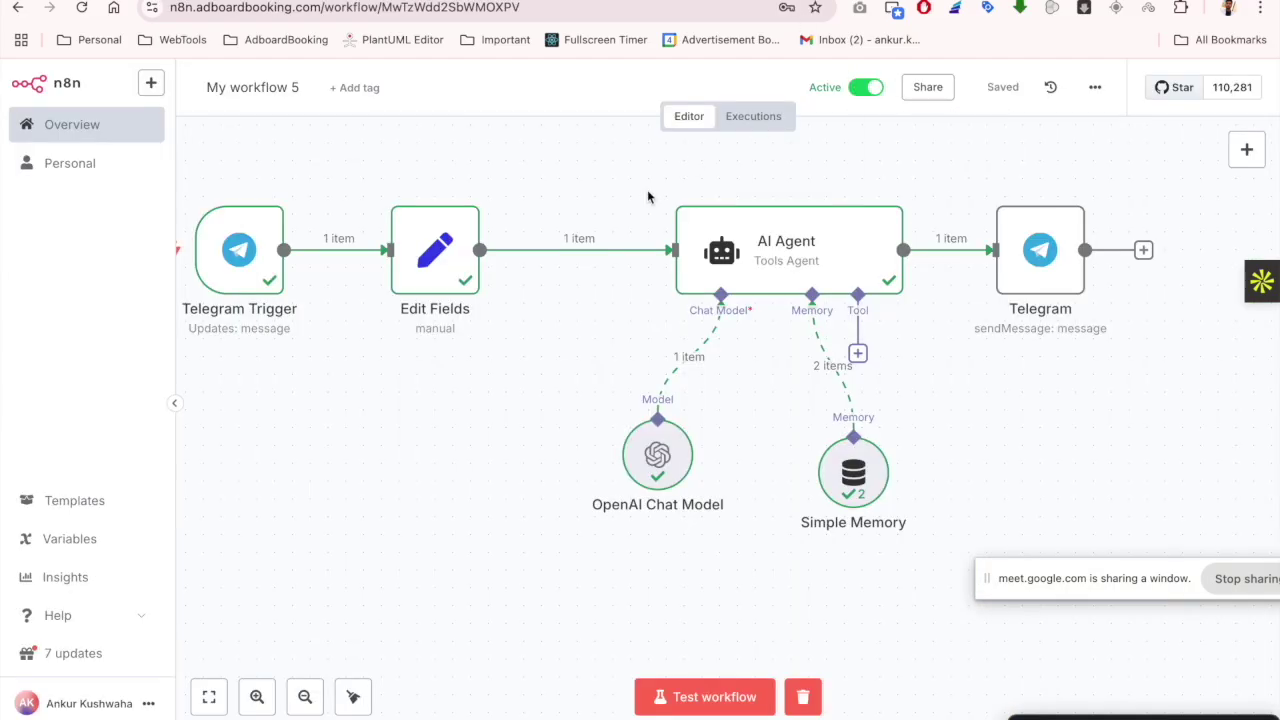
key("ctrl+shift+Tab")
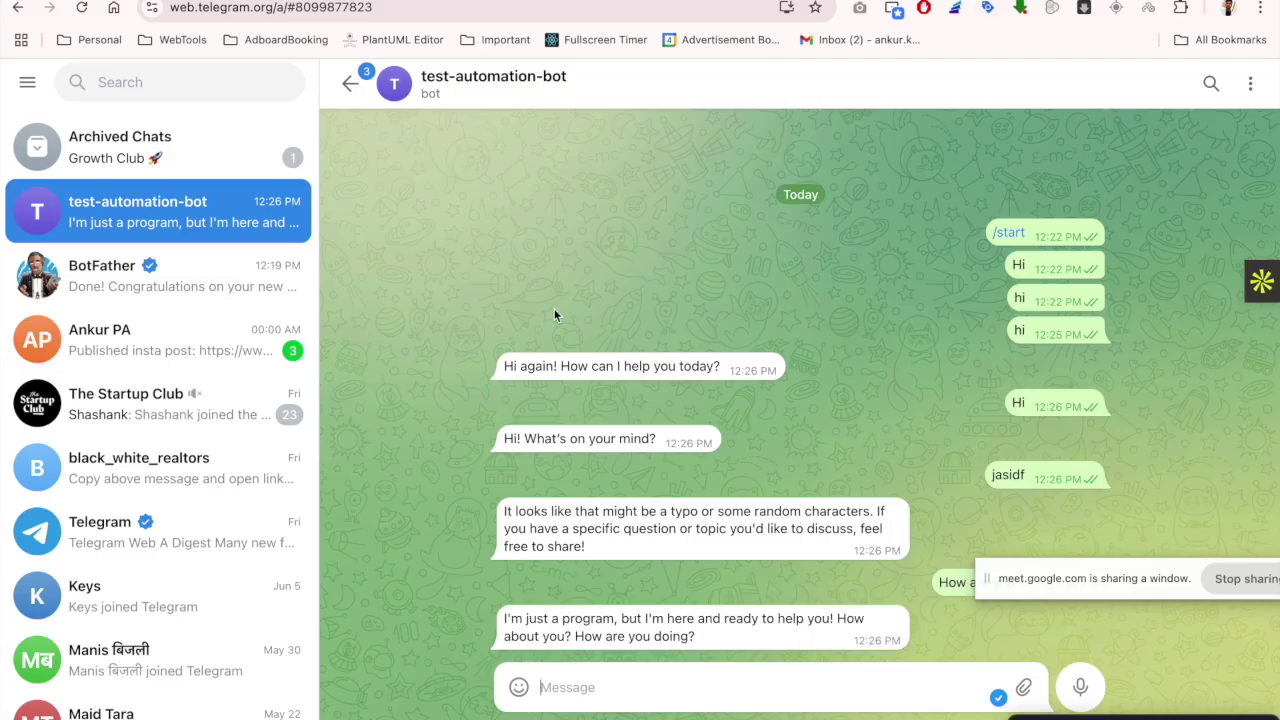
key("ctrl+Tab")
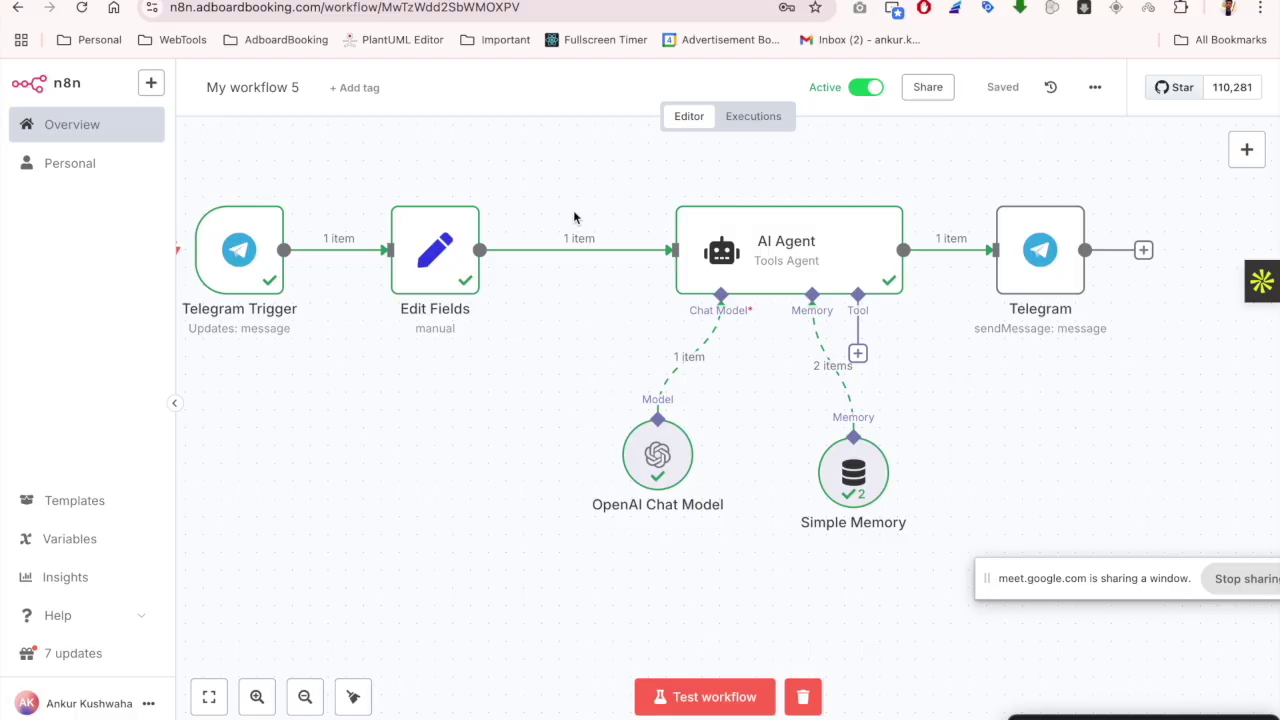
left_click_drag(859, 482, 806, 465)
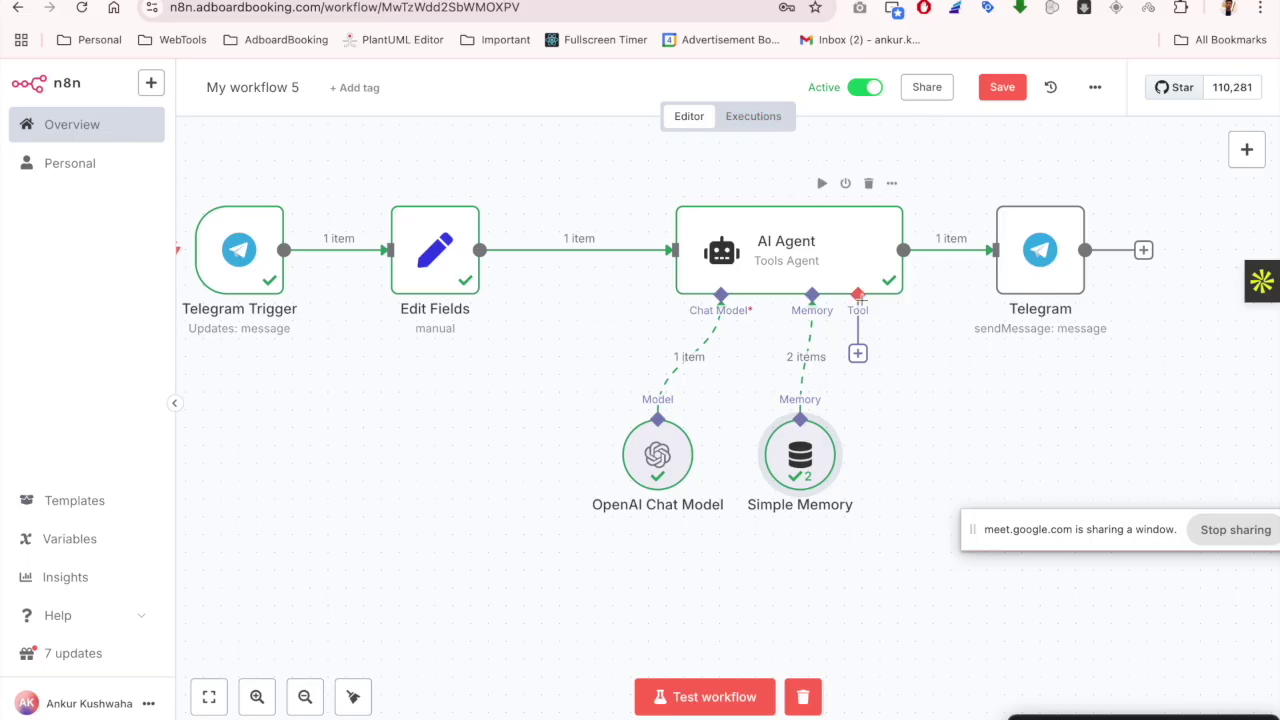
left_click(858, 356)
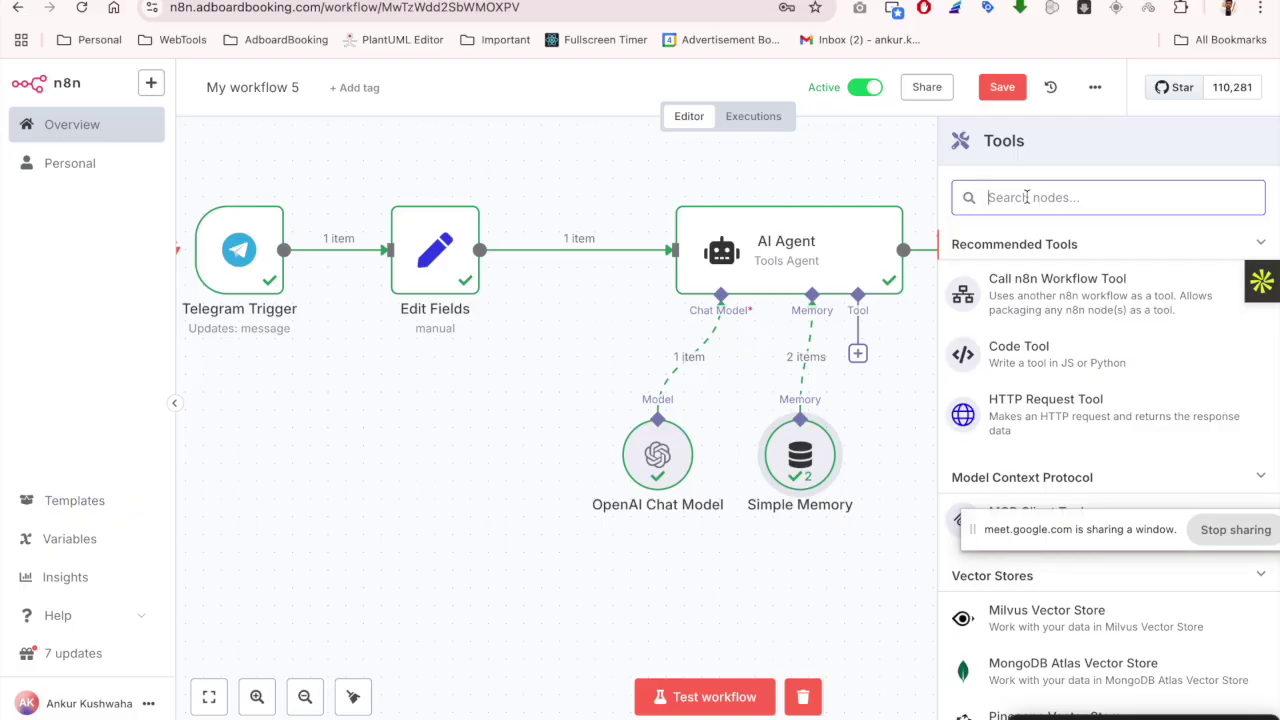
type("gmail")
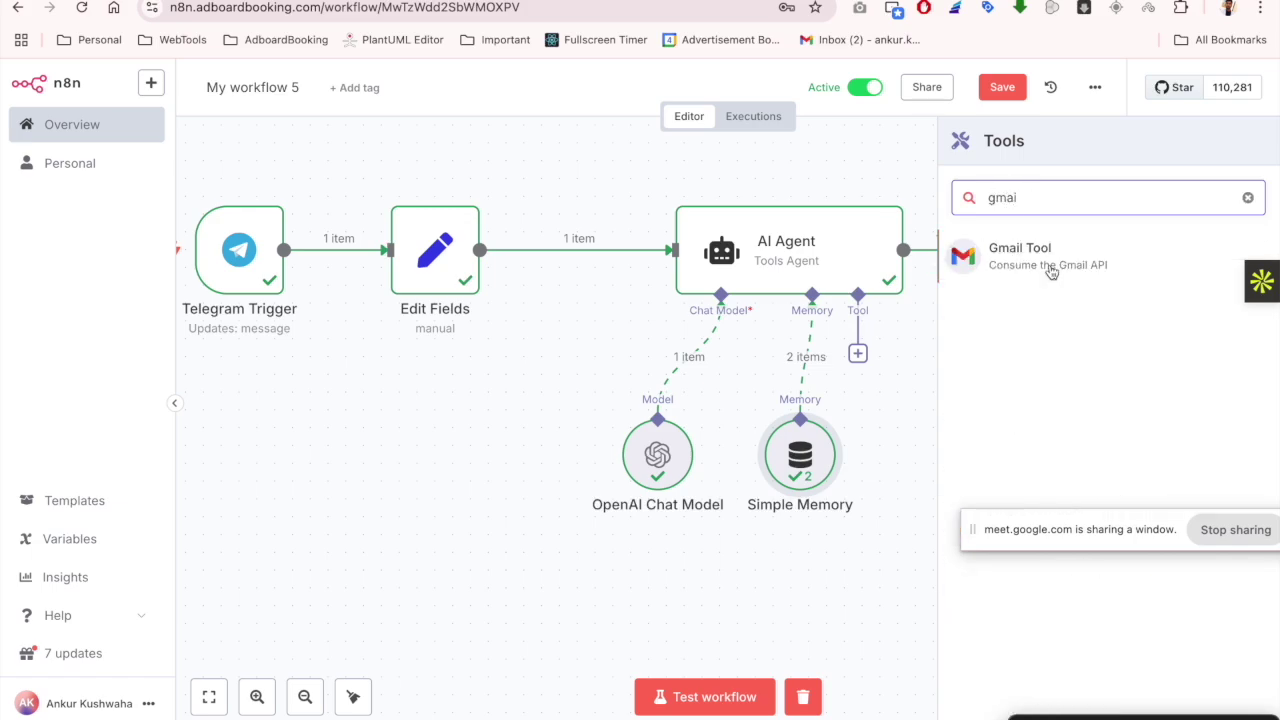
left_click(1038, 258)
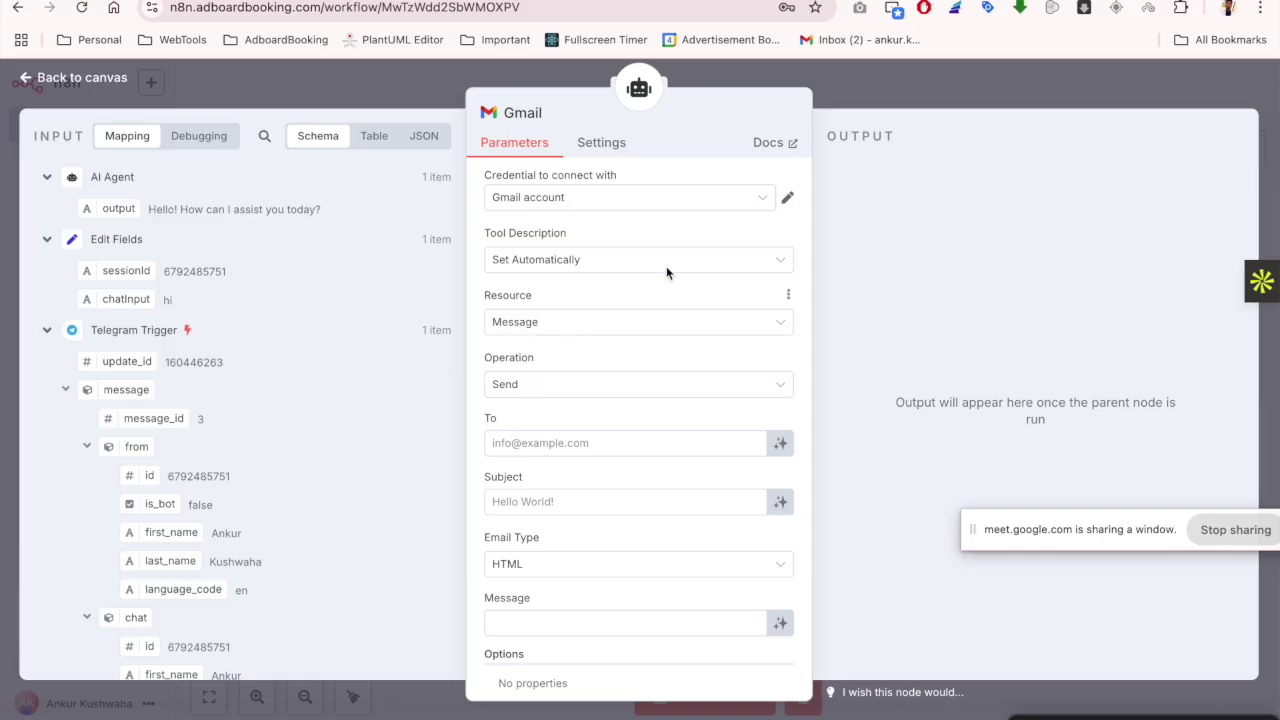
Set the Gmail tool's message operation to Get Many with a limit of 5, leaving Return All off, and return to the canvas
left_click(543, 325)
left_click(543, 325)
left_click(542, 389)
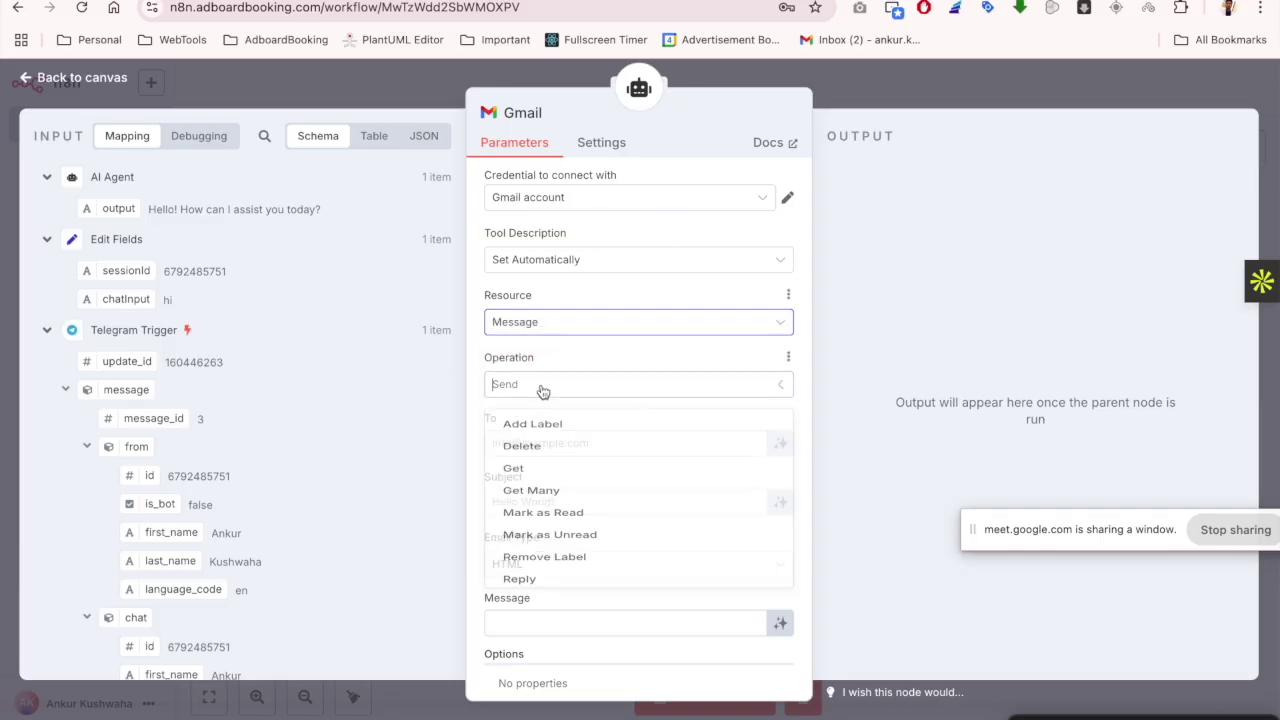
left_click(543, 486)
left_click(503, 442)
left_click(503, 442)
left_click_drag(508, 502, 484, 505)
type("5")
left_click(601, 435)
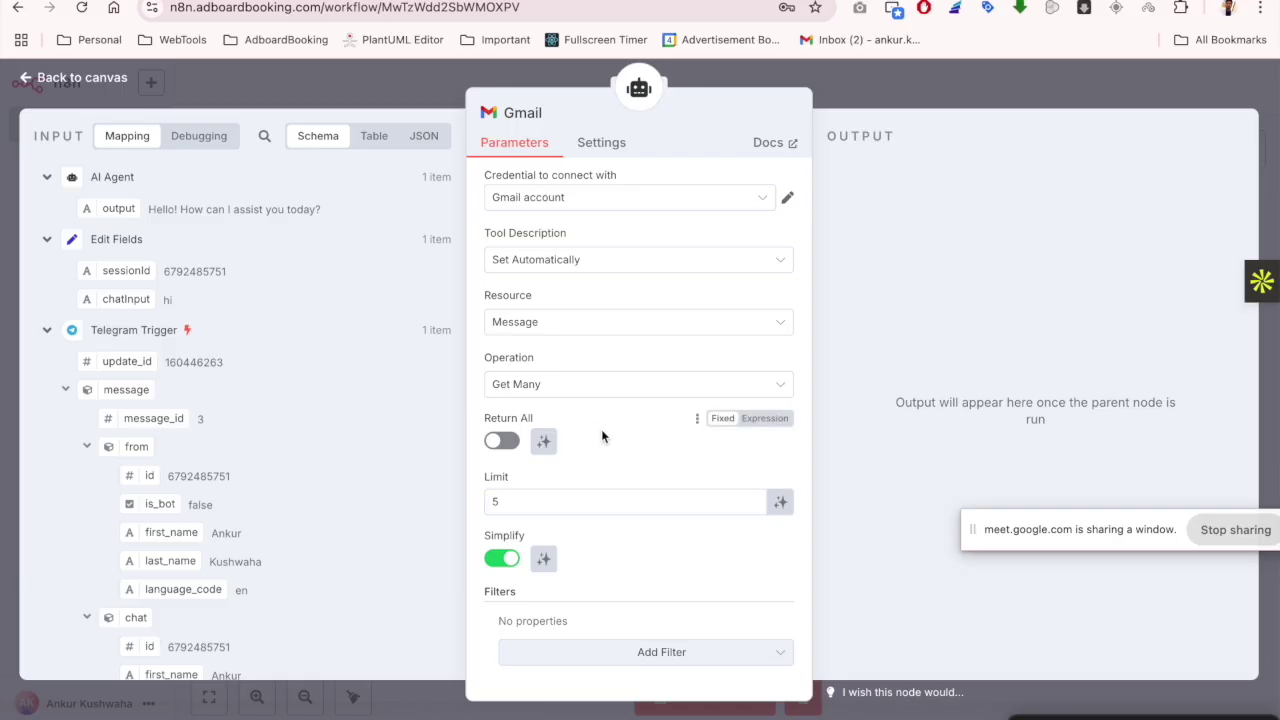
left_click(872, 92)
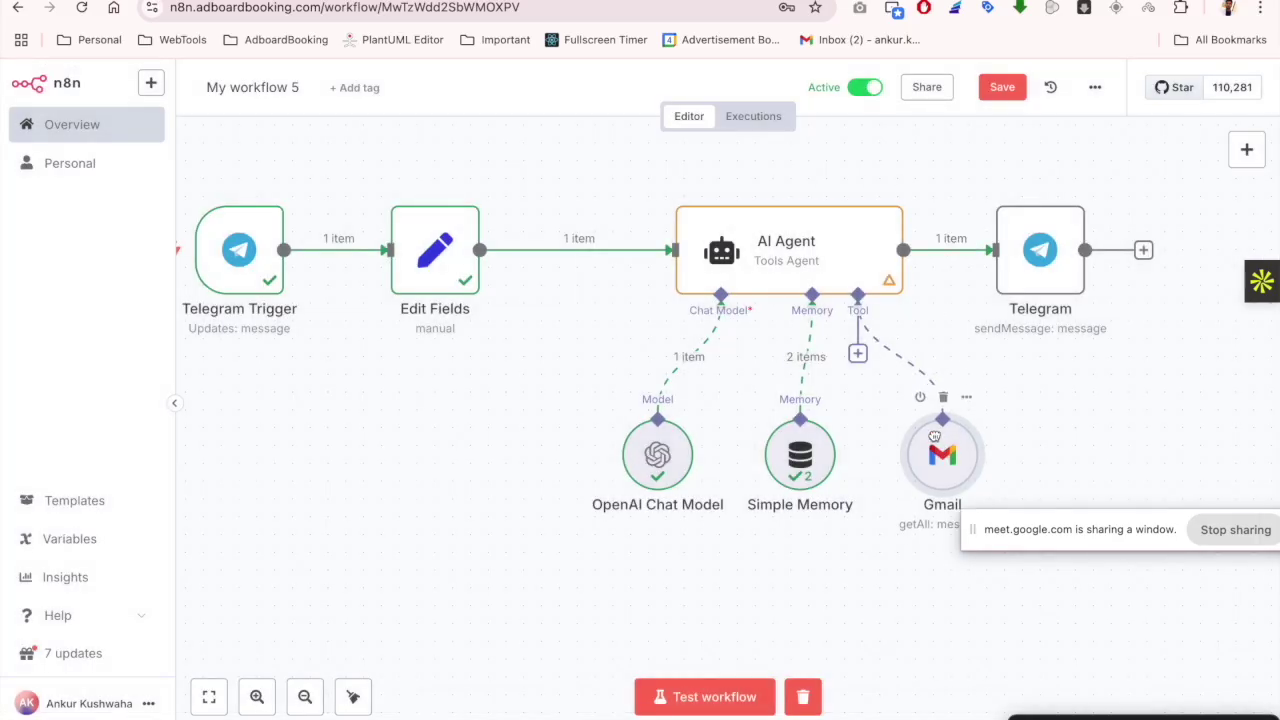
Reopen the Gmail tool, examine its OAuth2 credential's connection fields and setup guide, and return to the canvas
double_click(935, 440)
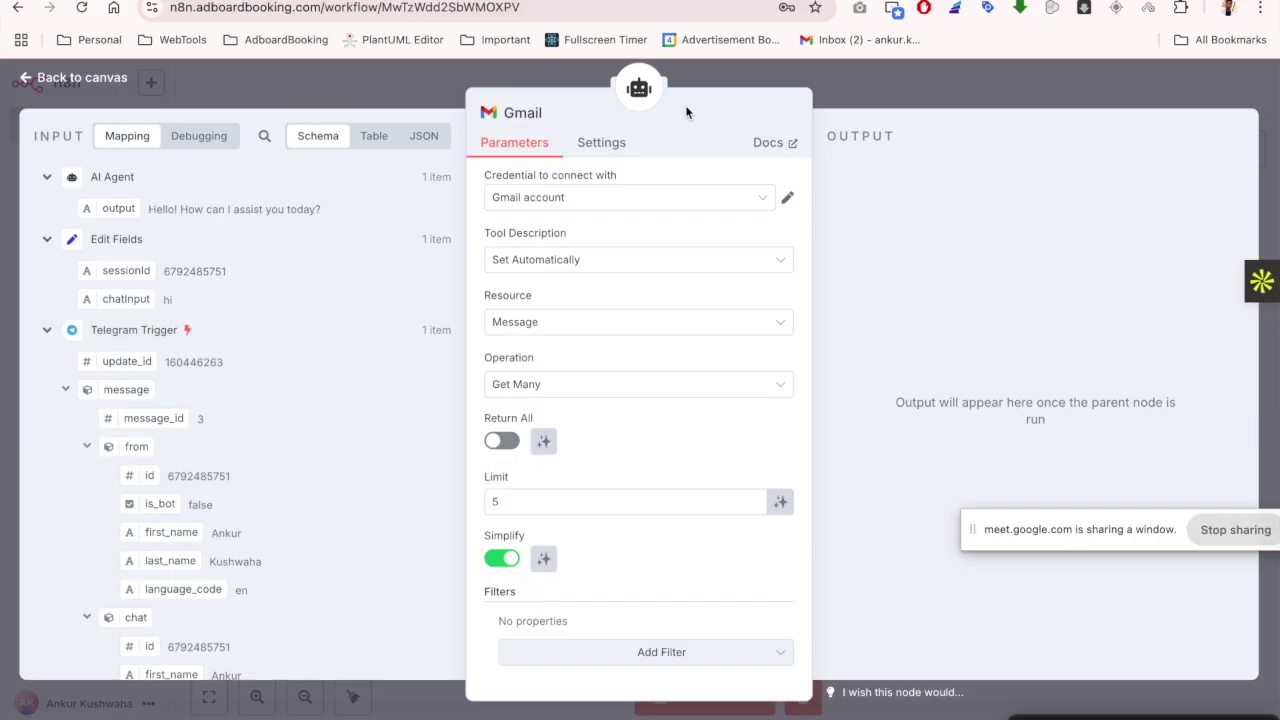
left_click(565, 197)
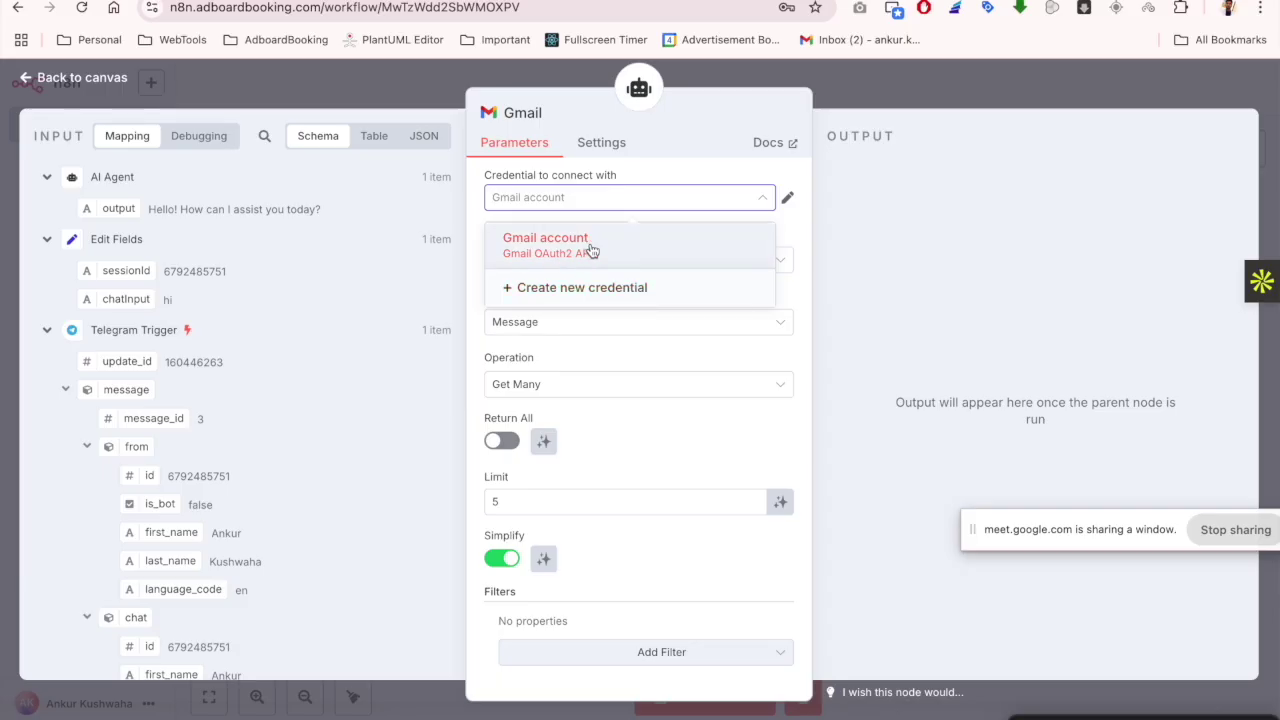
left_click(788, 198)
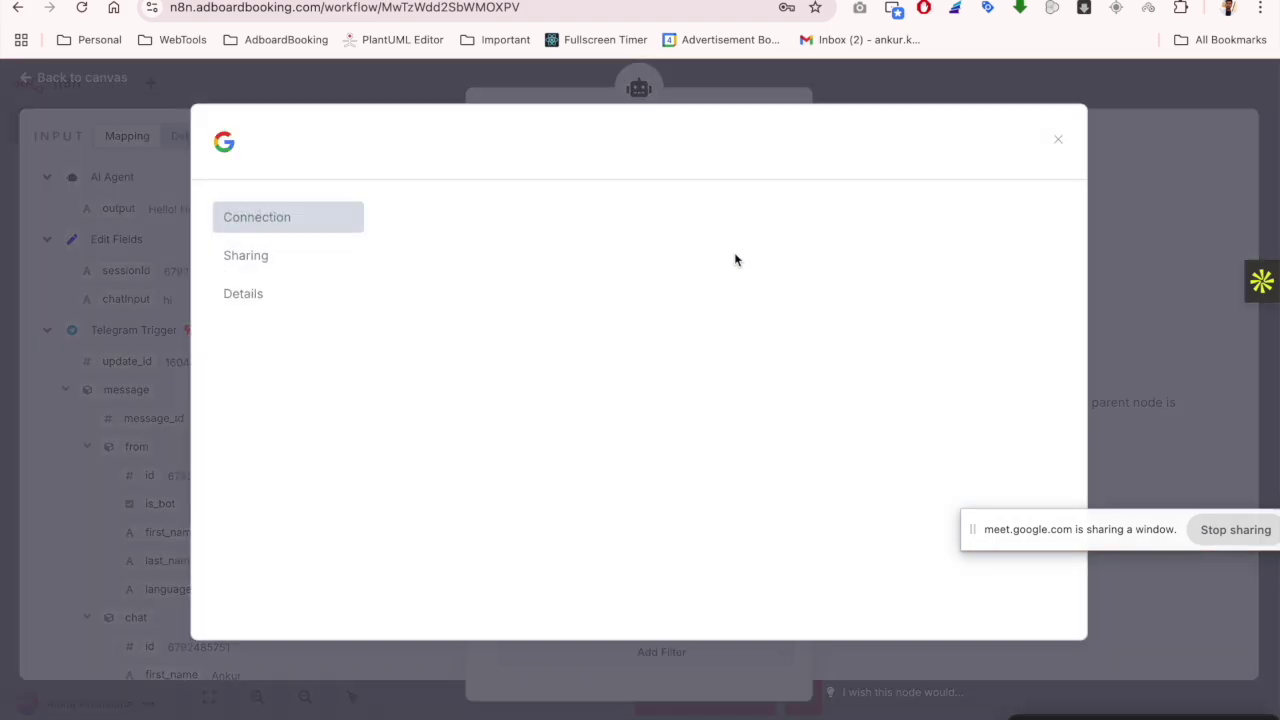
scroll(495, 350, "down", 2)
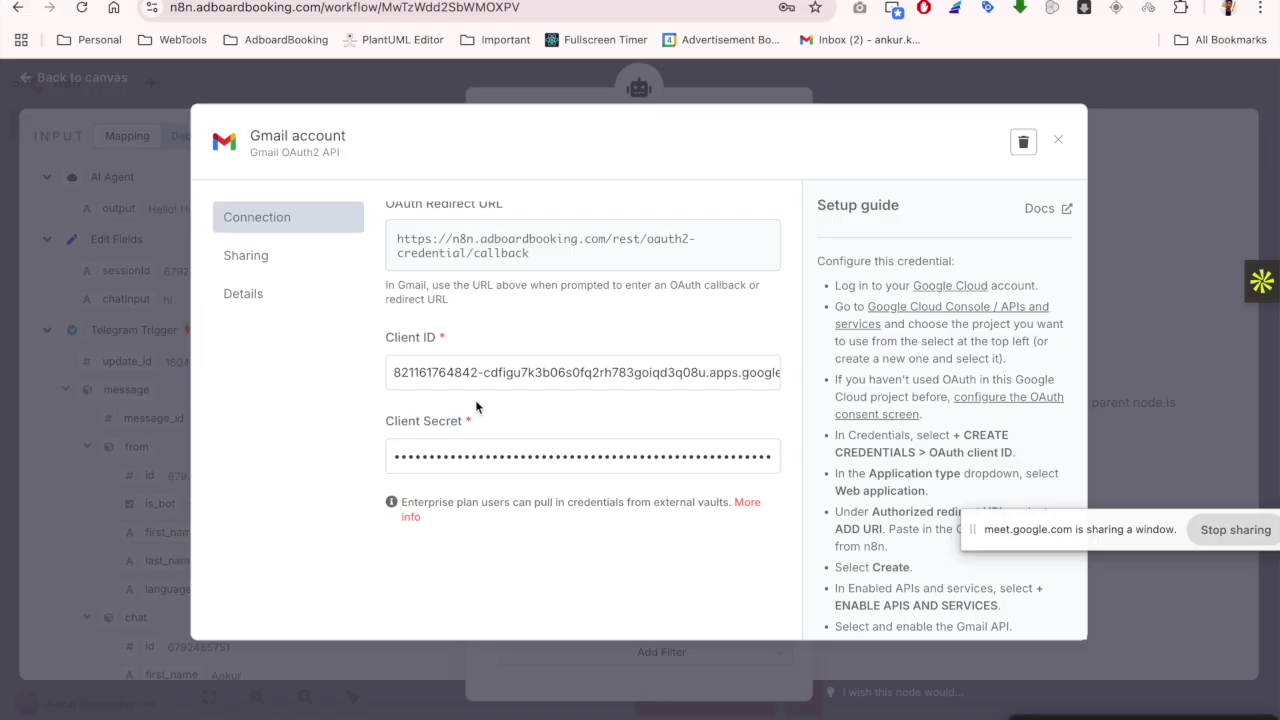
scroll(475, 399, "up", 2)
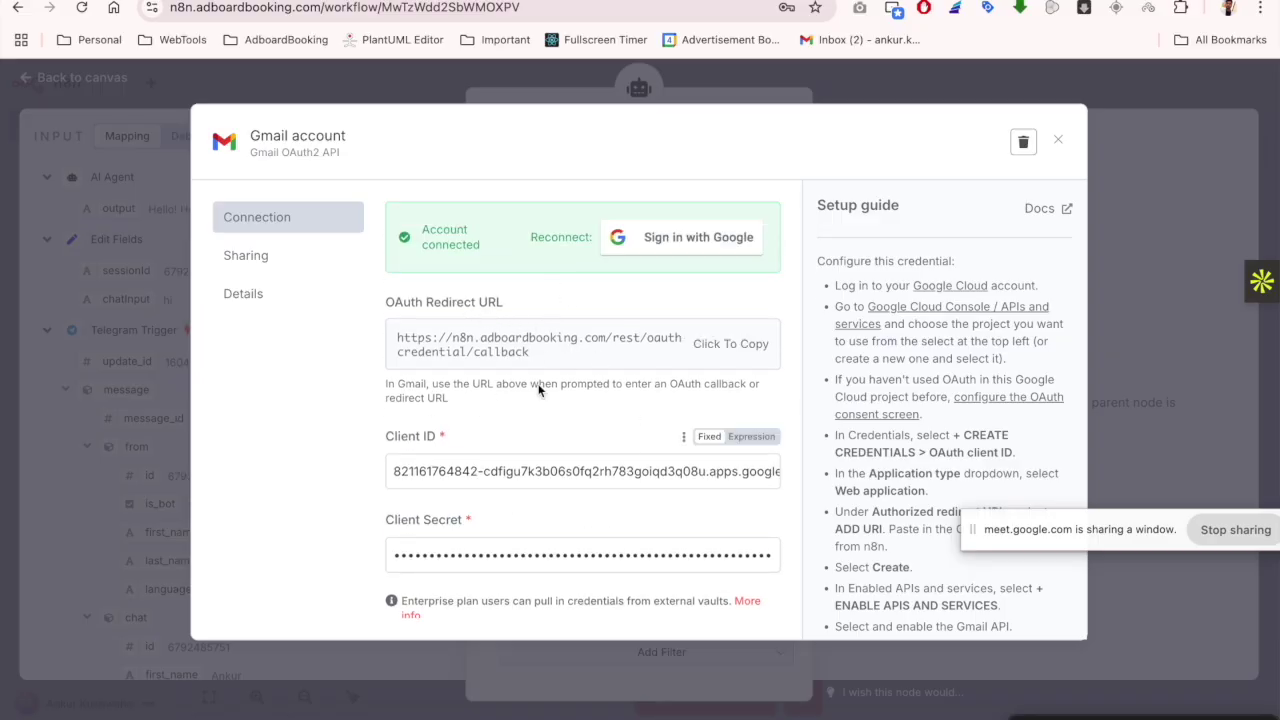
scroll(565, 461, "down", 2)
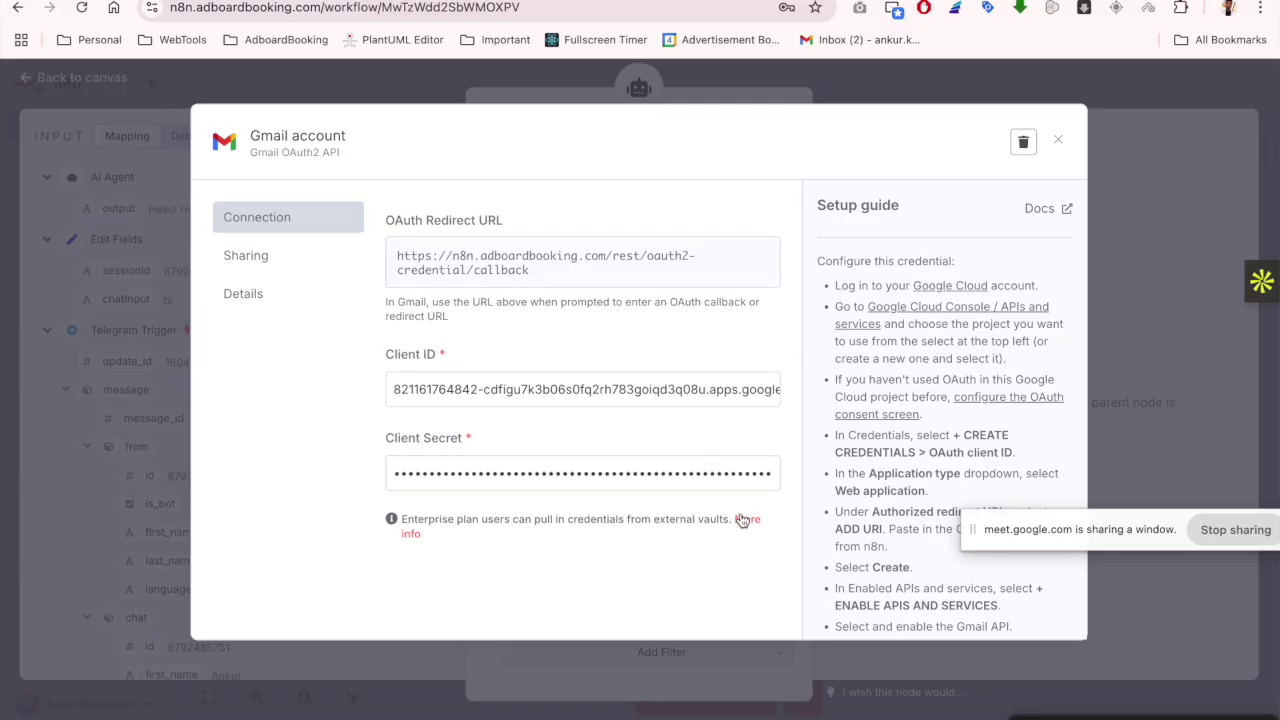
scroll(748, 522, "up", 2)
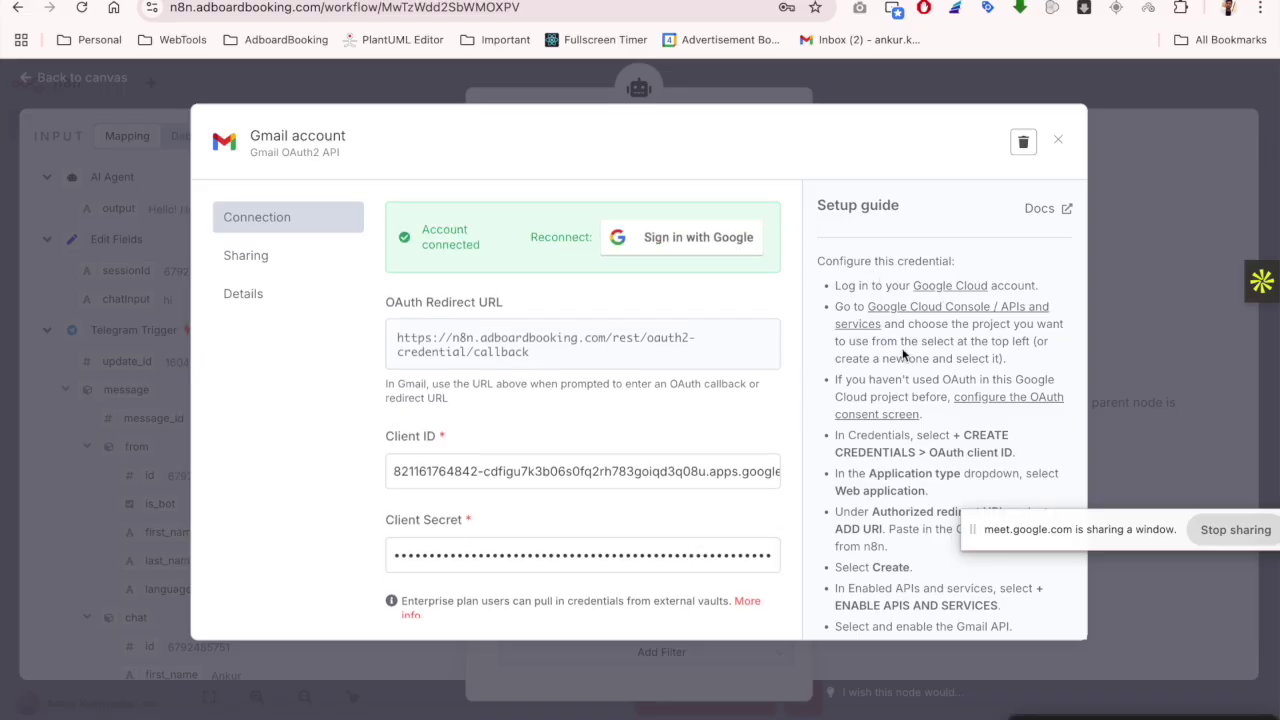
scroll(870, 280, "down", 3)
scroll(860, 290, "up", 3)
scroll(941, 445, "down", 2)
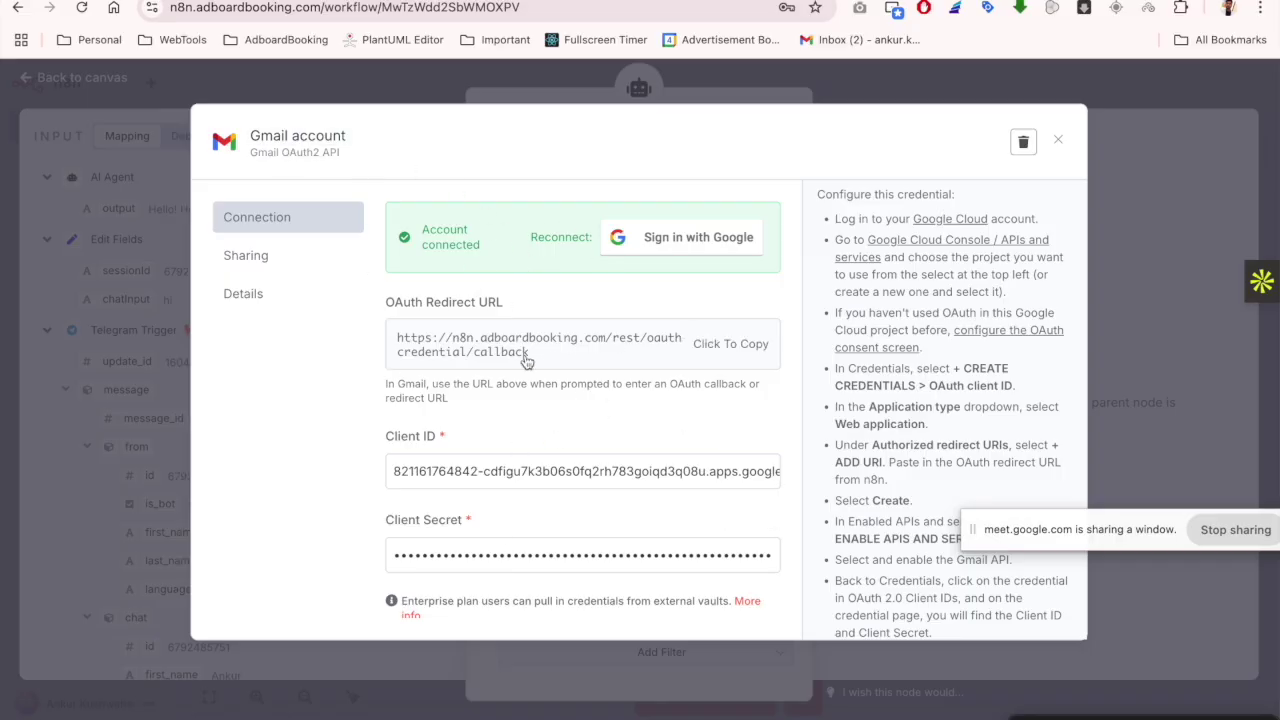
left_click(1061, 144)
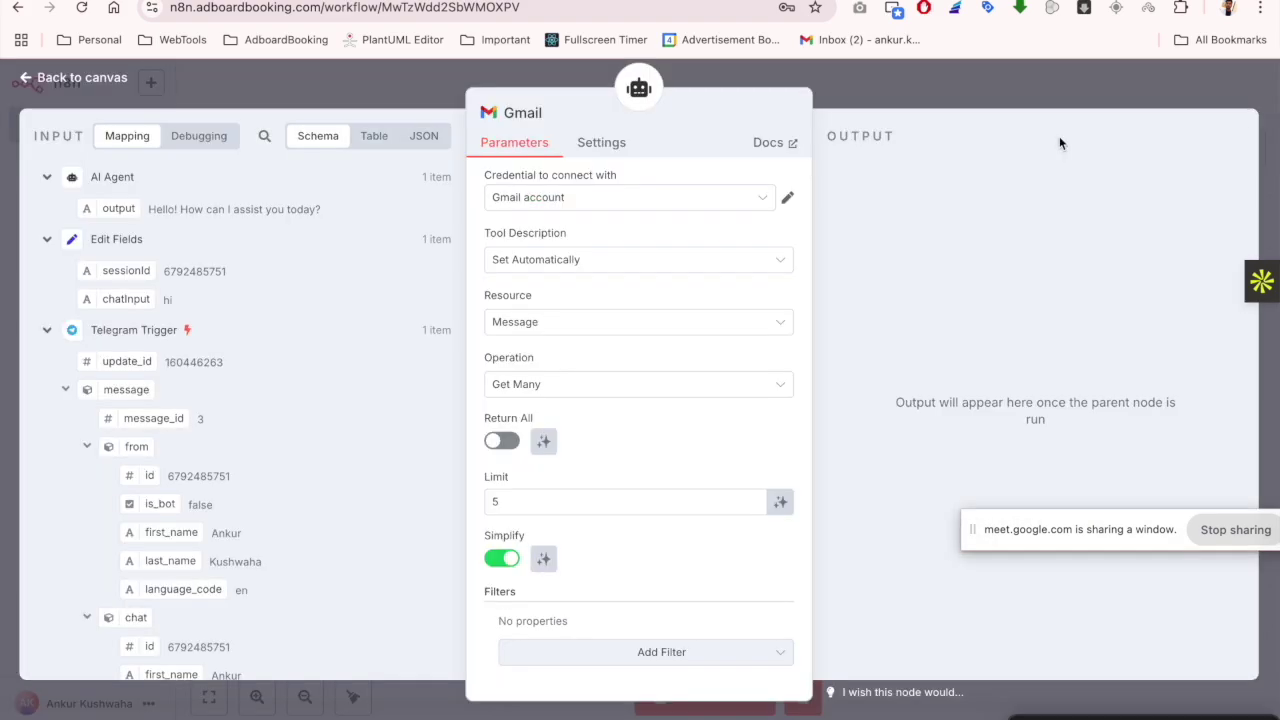
left_click(533, 200)
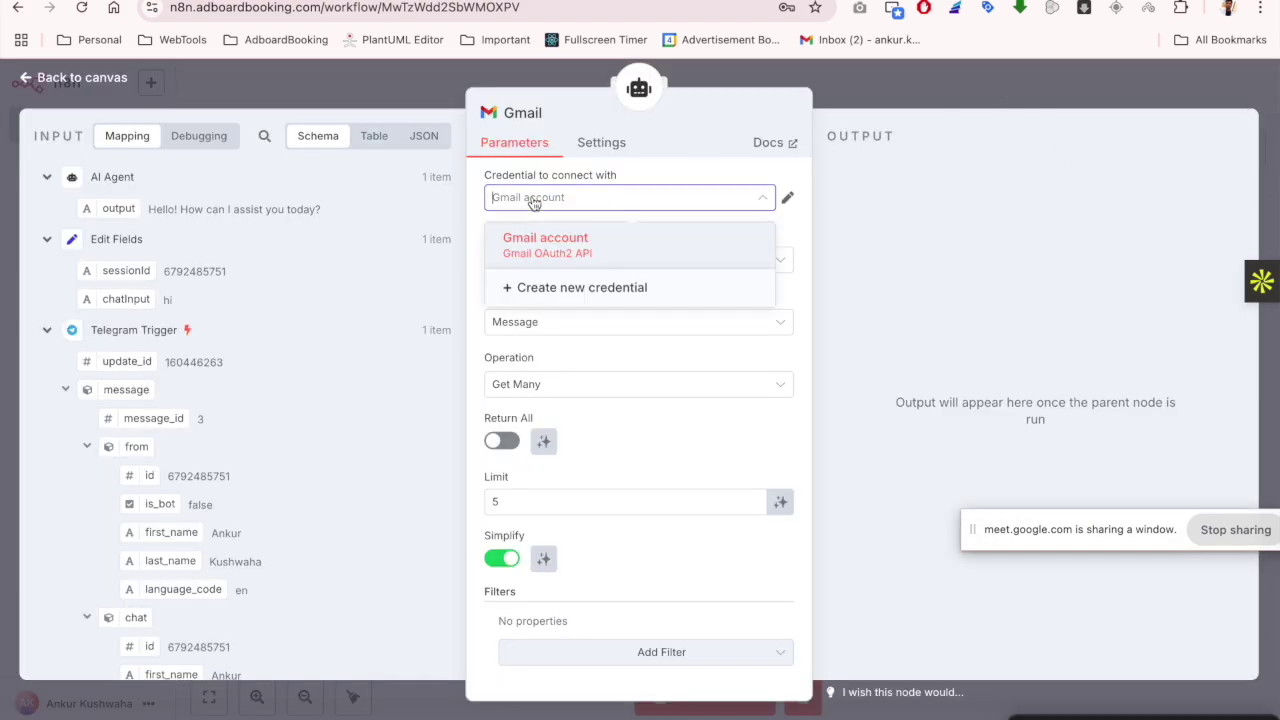
left_click(481, 205)
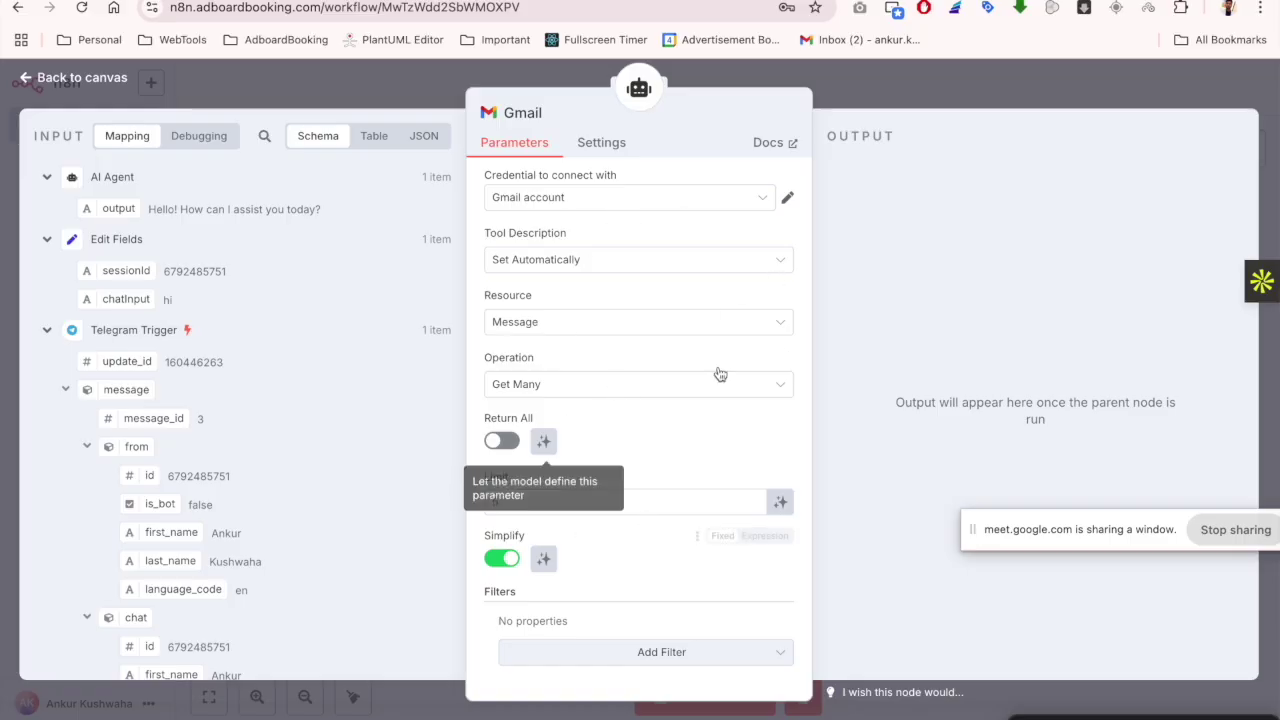
left_click(924, 77)
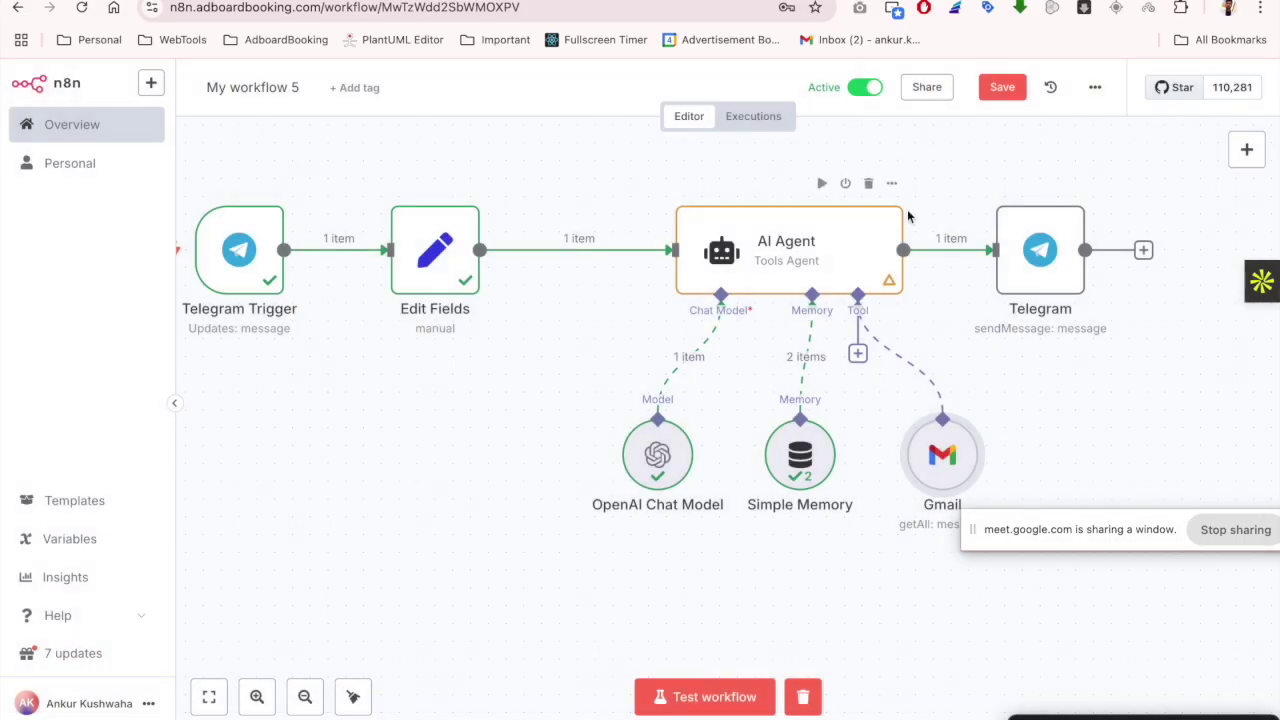
Save the workflow and test the bot in Telegram with the message "Read my emails", reading through its reply
left_click(983, 92)
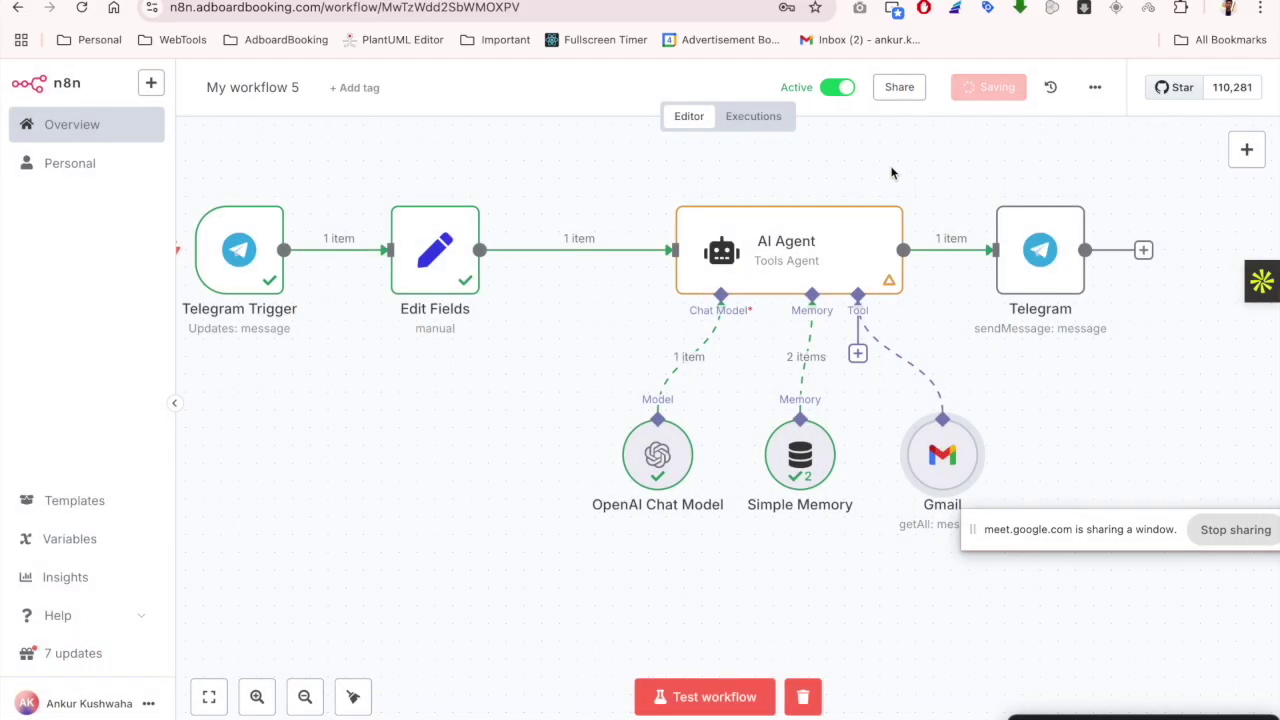
key("ctrl+Tab")
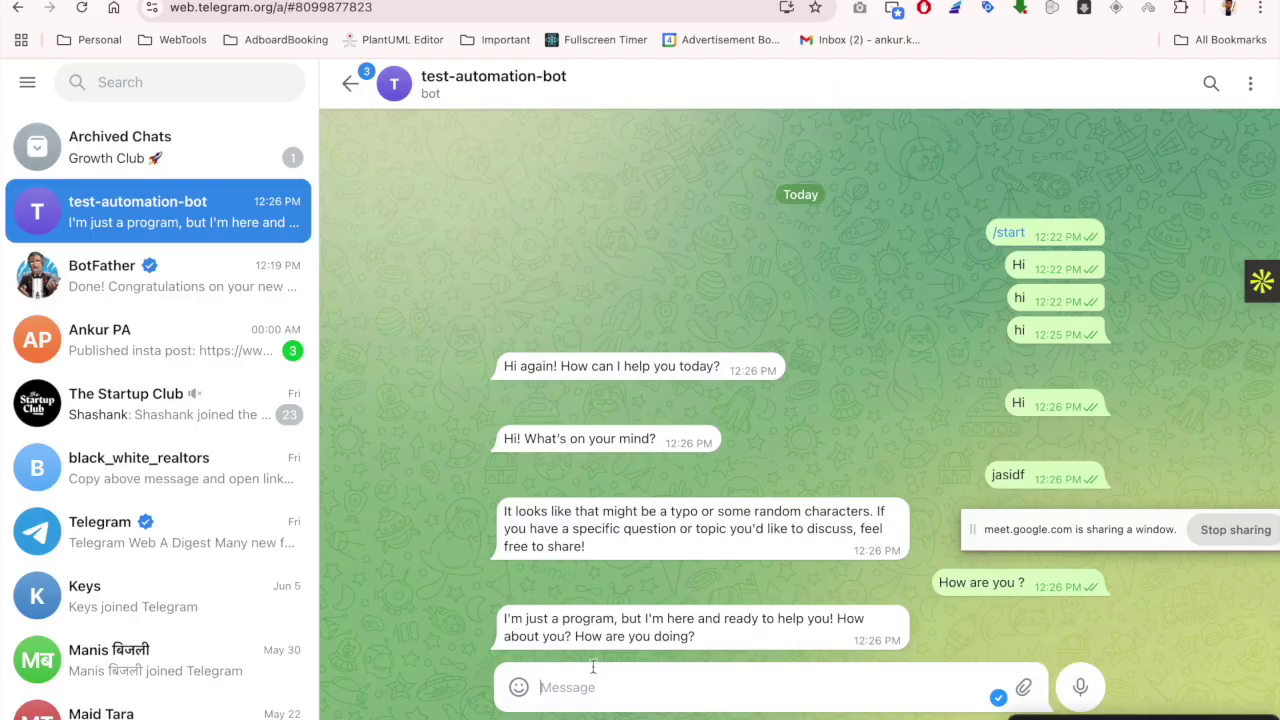
type("Read my emails")
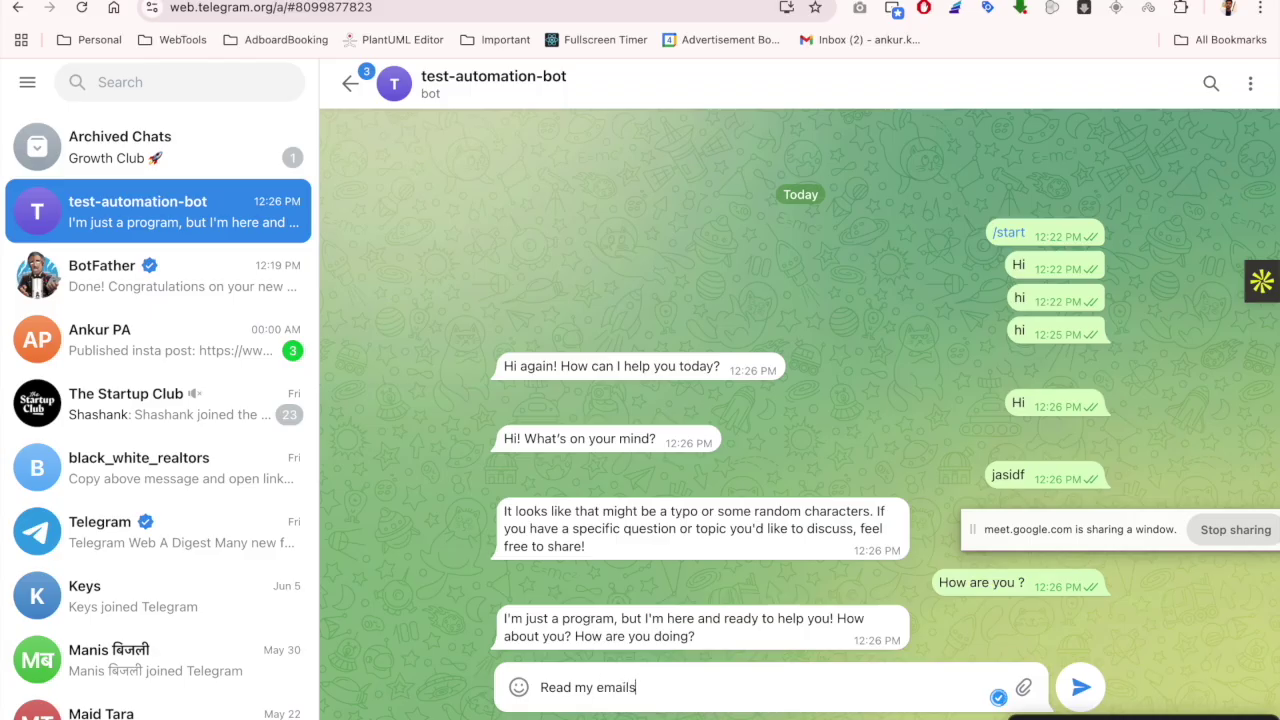
key("Return")
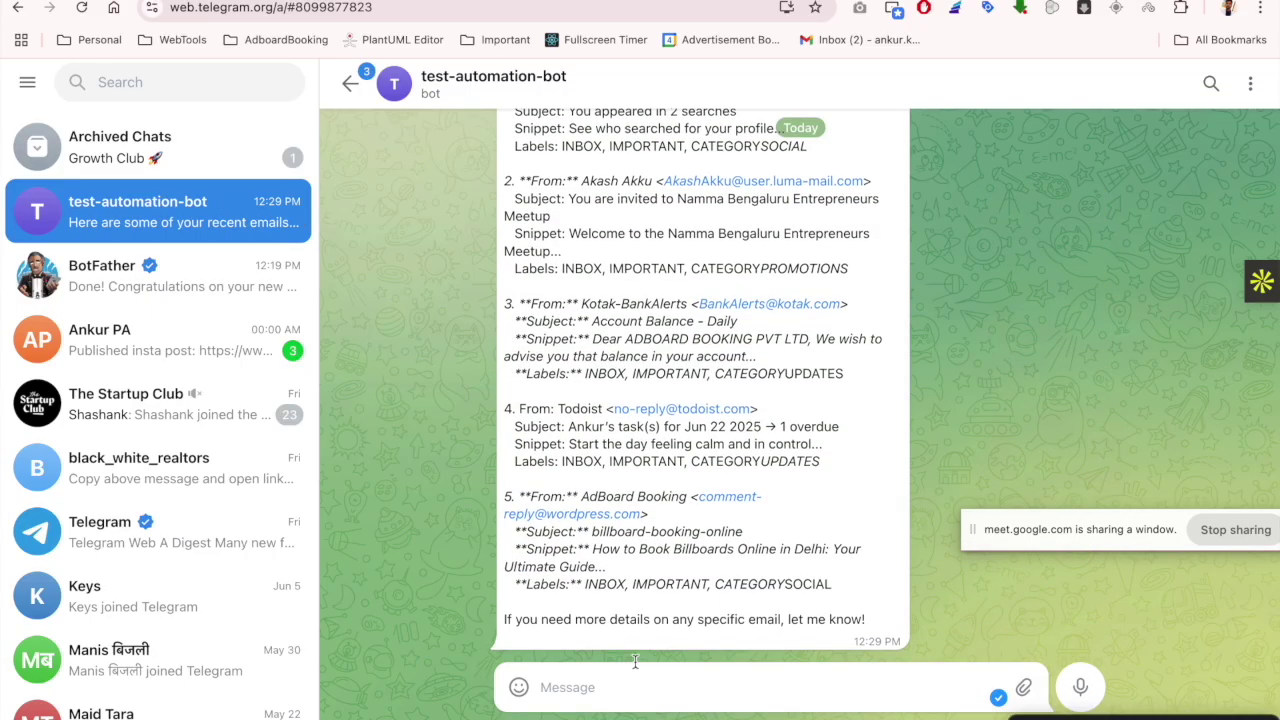
scroll(665, 370, "up", 2)
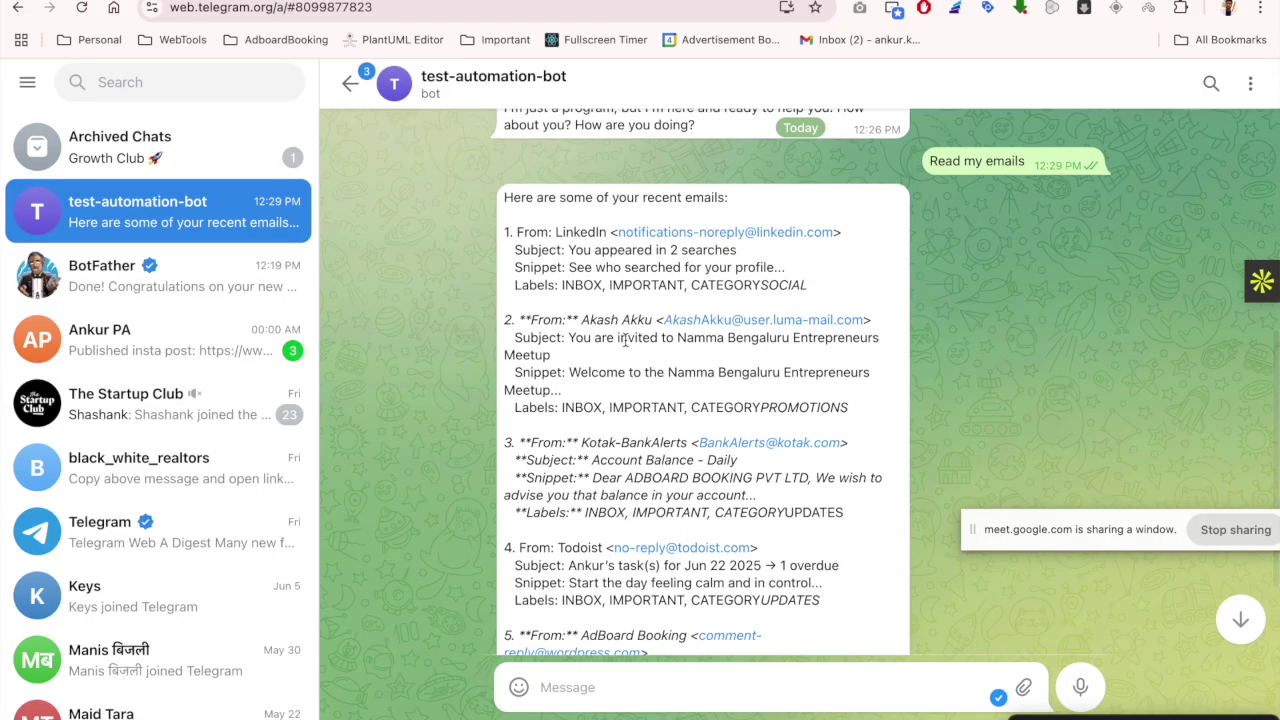
scroll(617, 395, "down", 2)
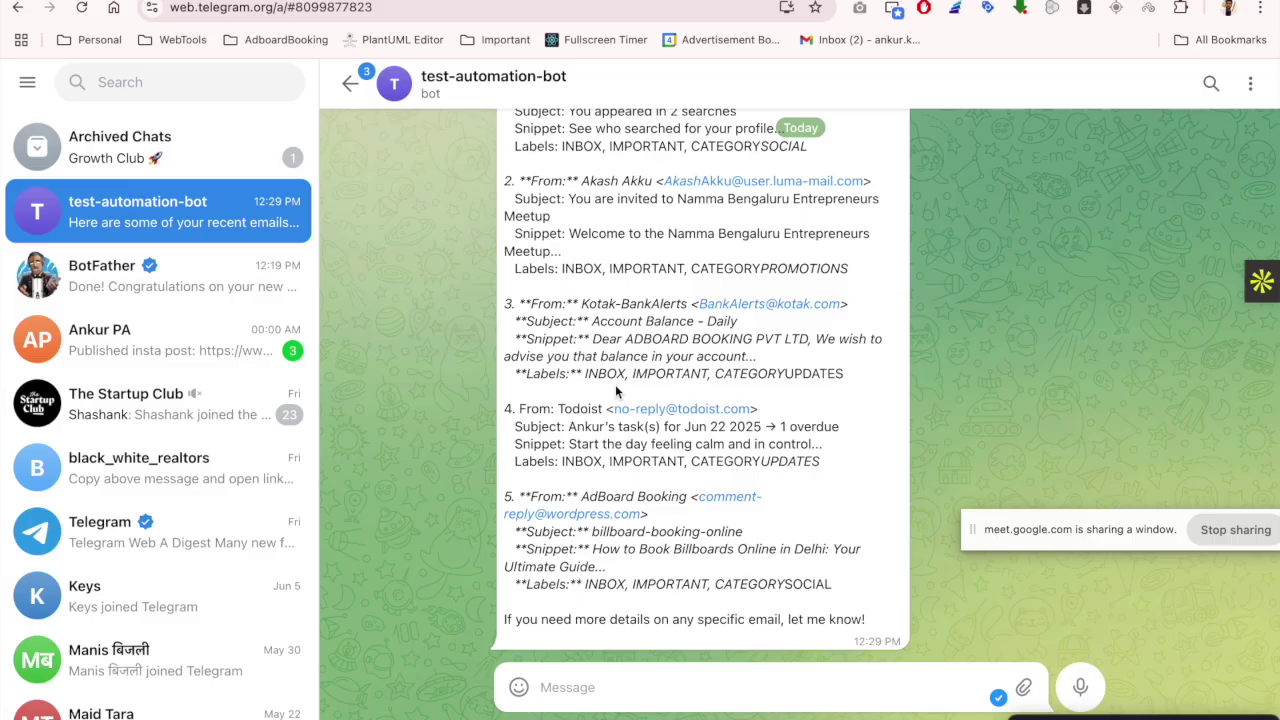
scroll(591, 360, "up", 2)
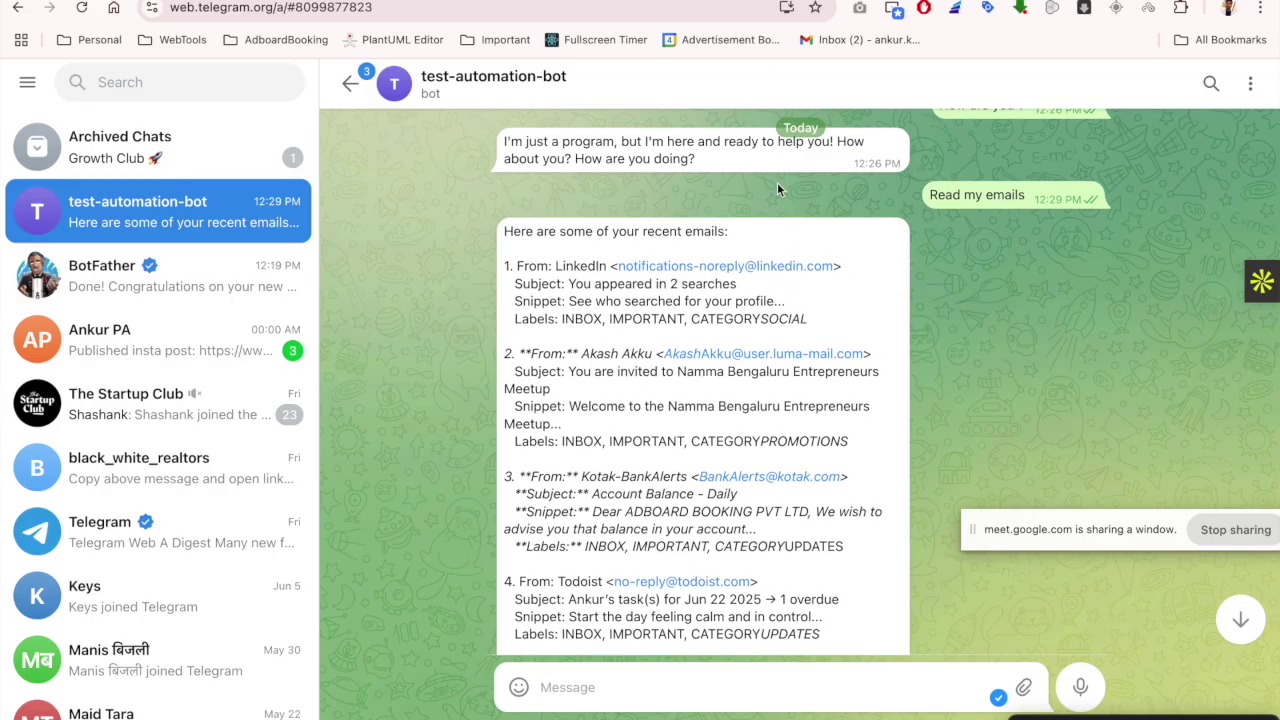
scroll(700, 435, "down", 2)
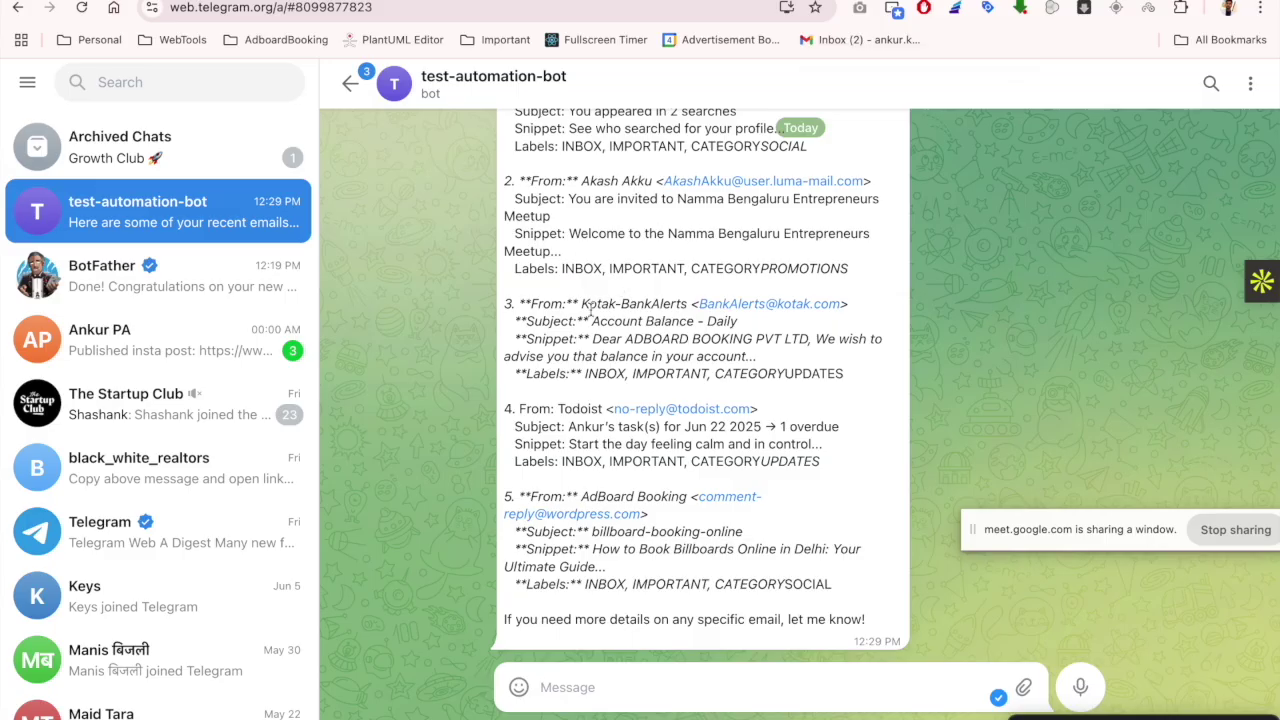
Look over the bot's email reply, and back in n8n attach a second Gmail Tool to the AI Agent
scroll(659, 370, "up", 1)
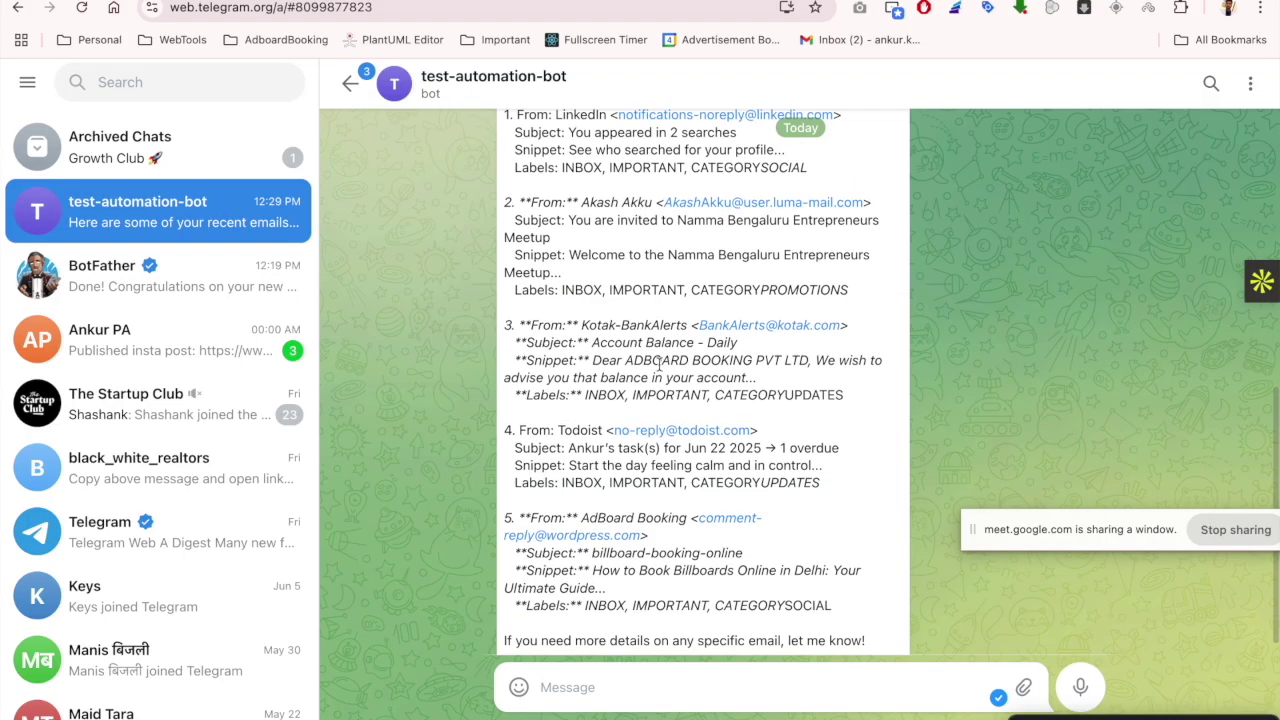
scroll(659, 365, "up", 2)
key("ctrl+Tab")
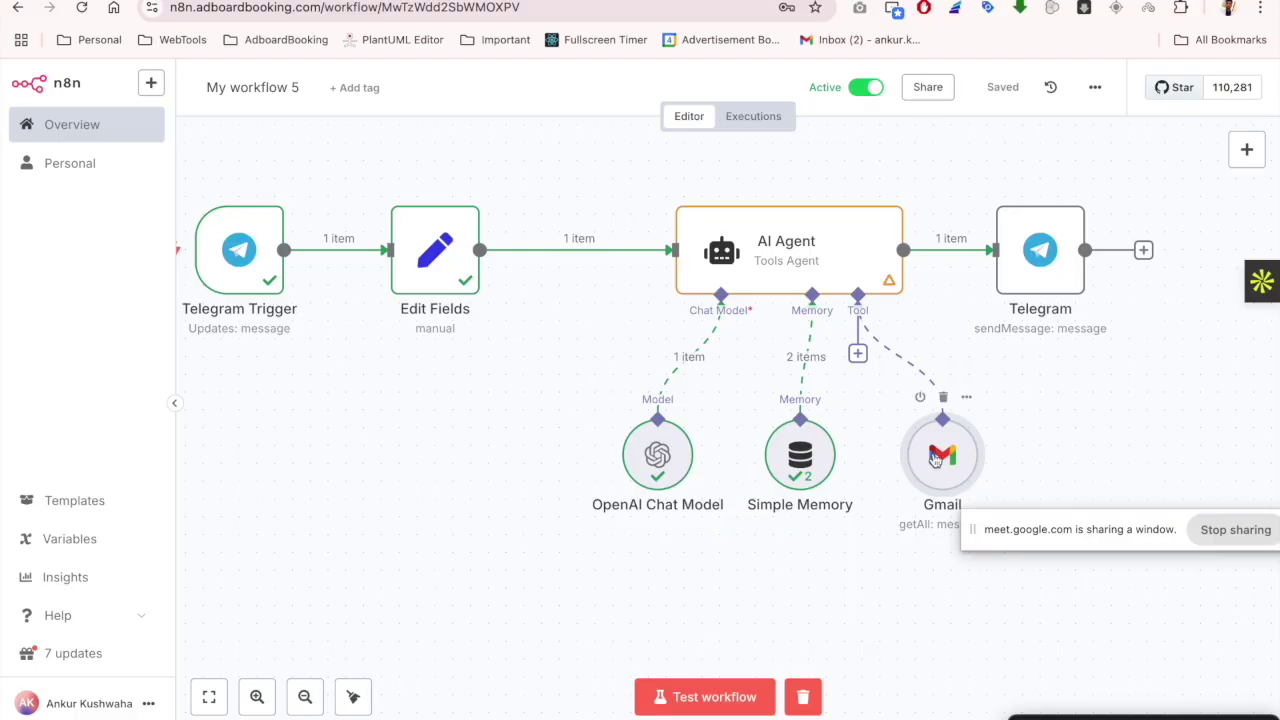
left_click_drag(996, 529, 988, 695)
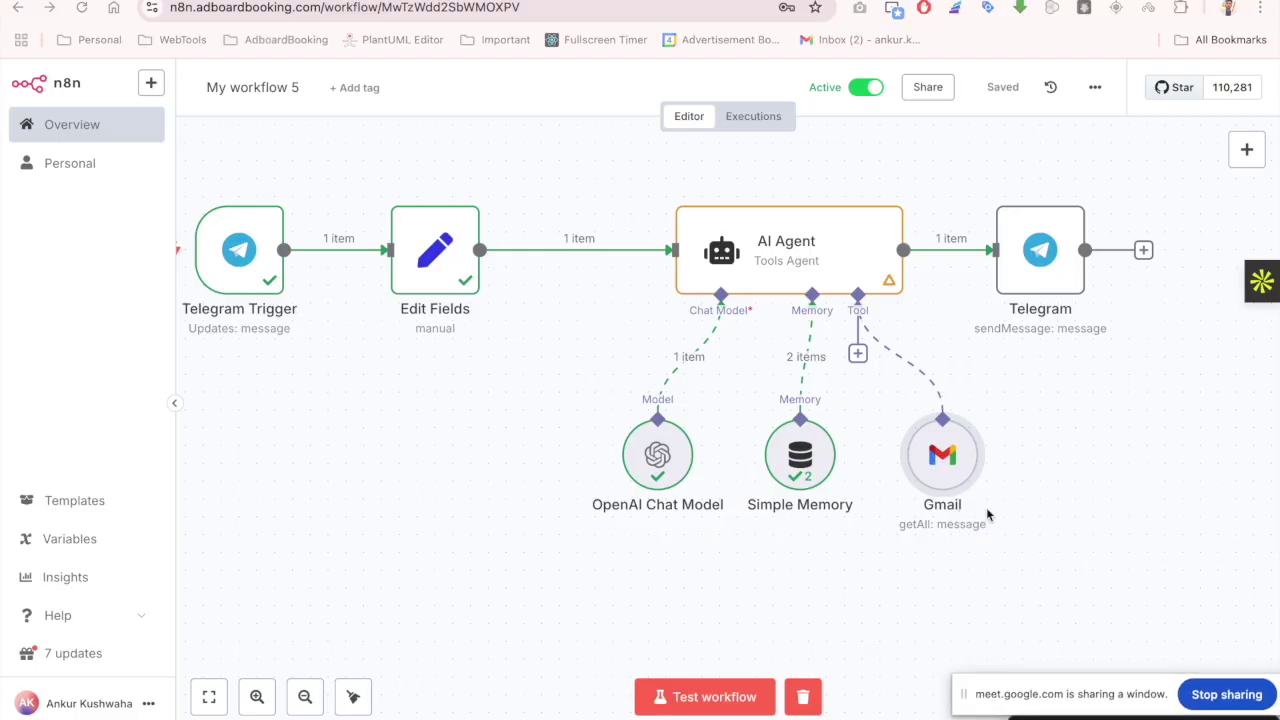
left_click(858, 353)
type("gma")
left_click(1043, 255)
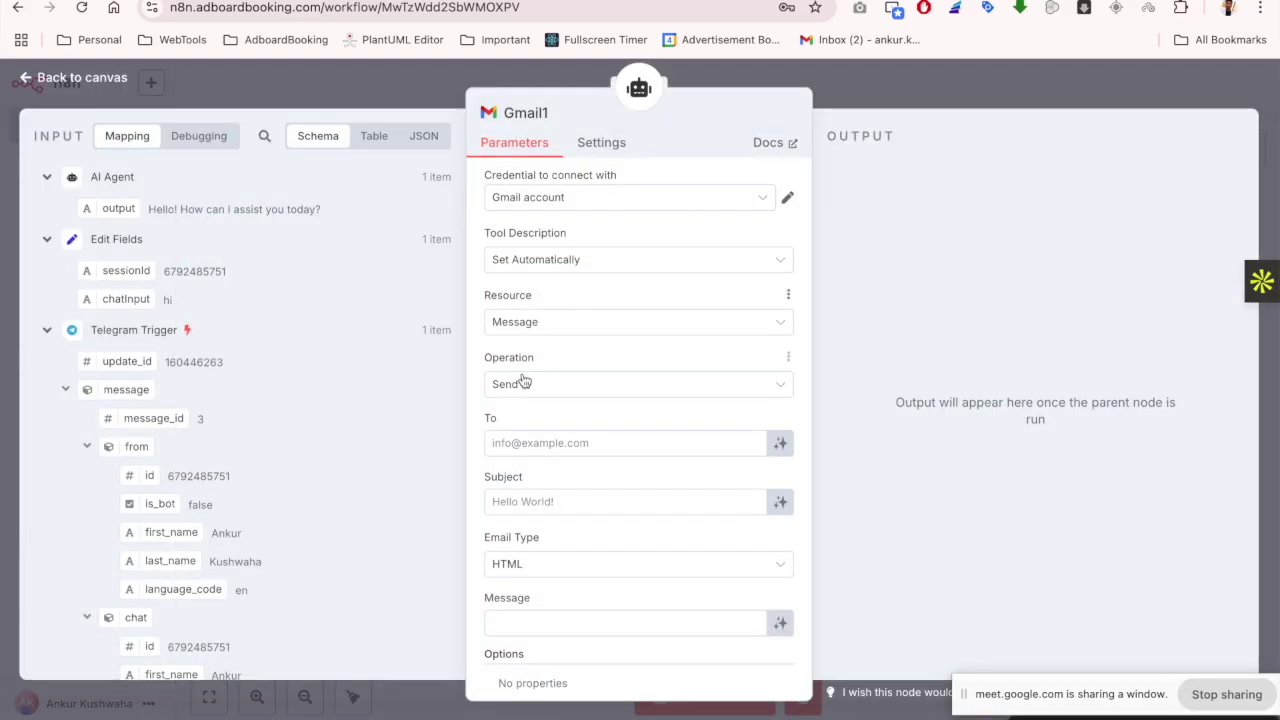
Review the message operations of the second Gmail tool, choose Send, and go to its recipient and subject fields
left_click(523, 384)
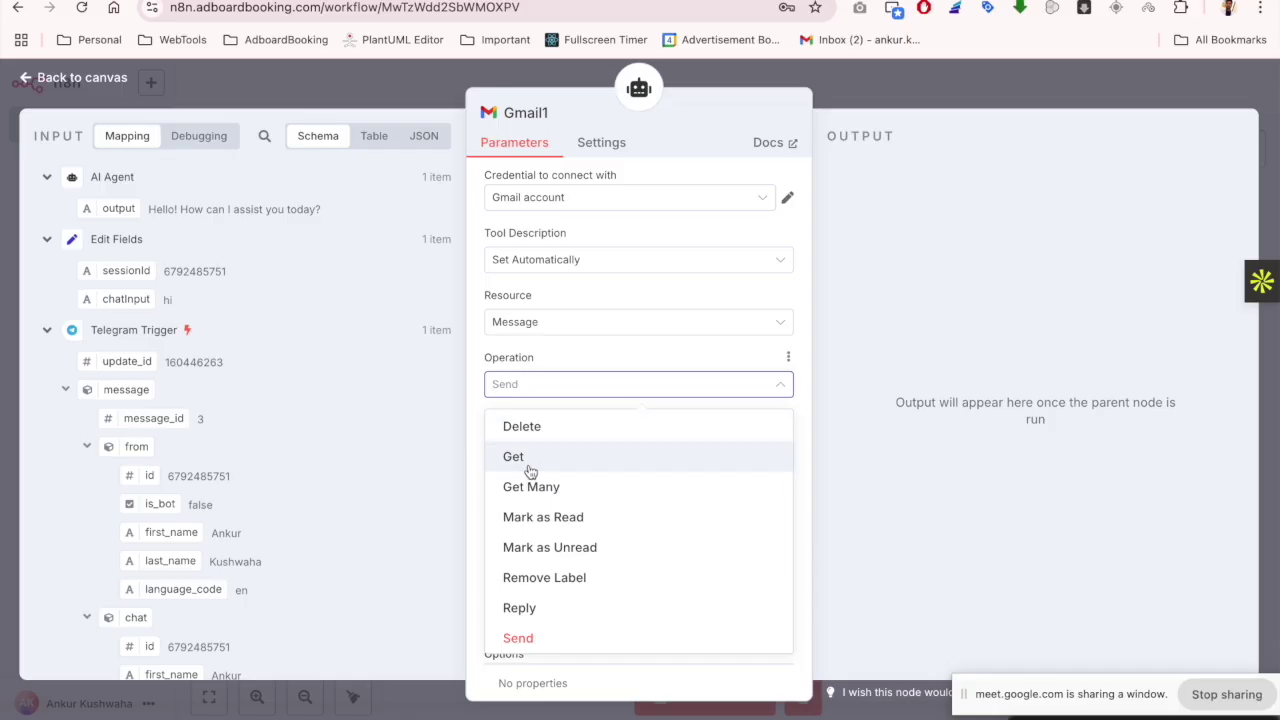
scroll(570, 510, "down", 1)
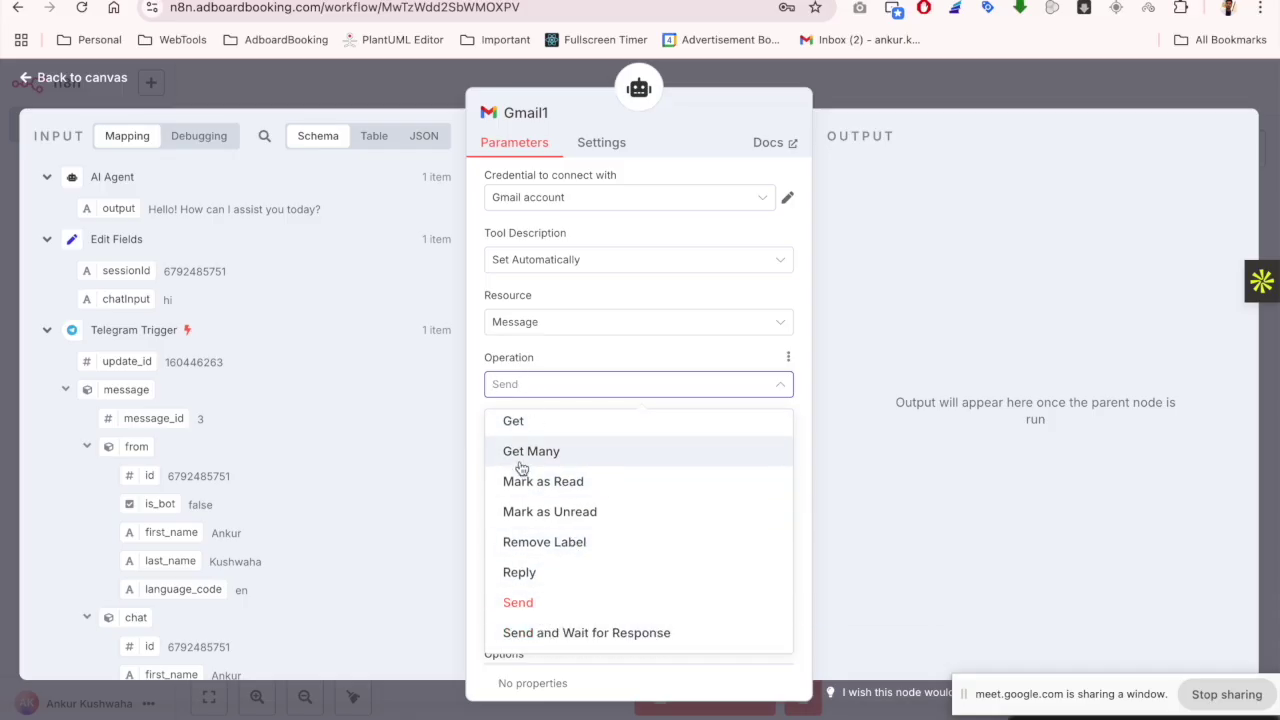
left_click(541, 602)
left_click(524, 448)
key("Tab")
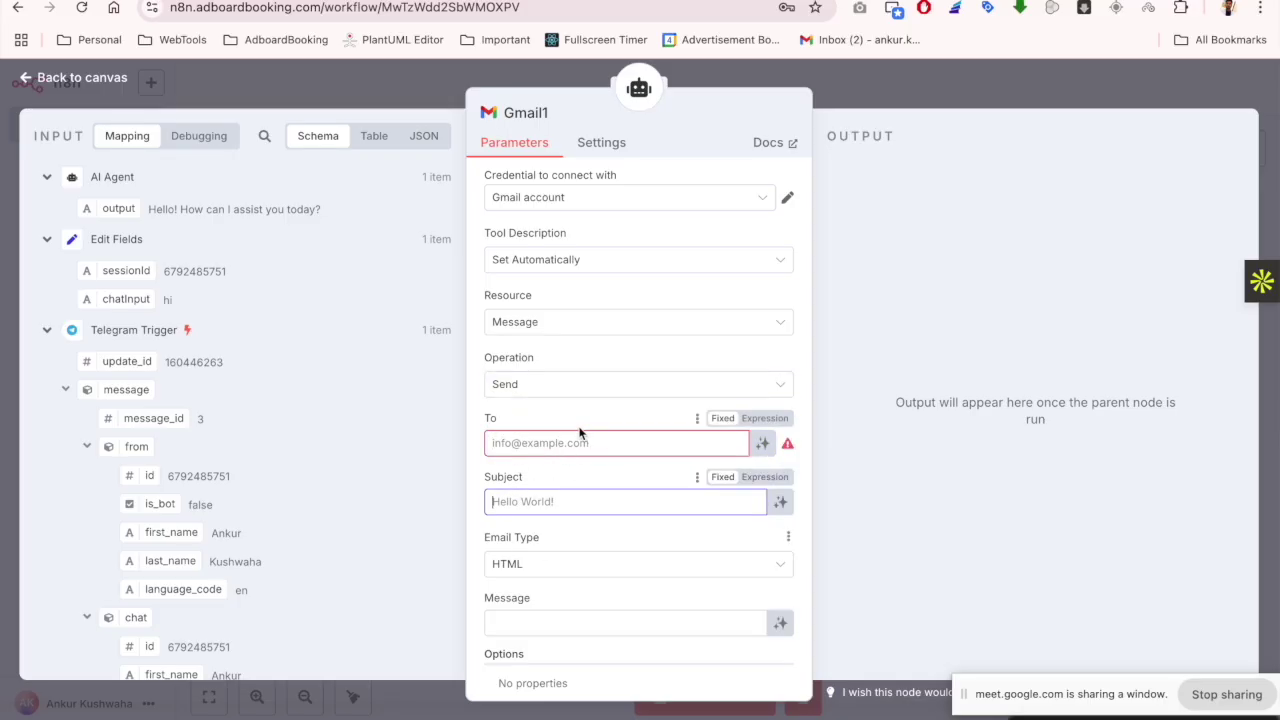
Try letting the model define the Gmail tool's To field automatically, clear the field and return to the canvas
left_click(762, 446)
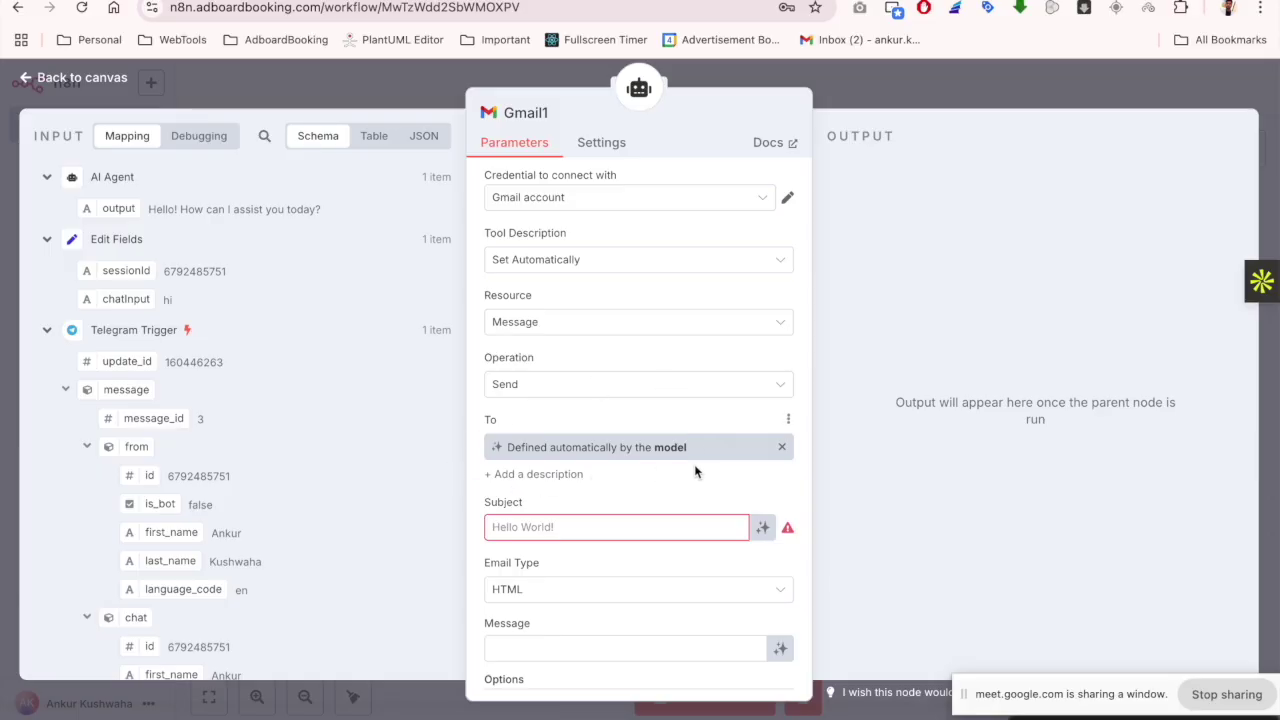
left_click(782, 447)
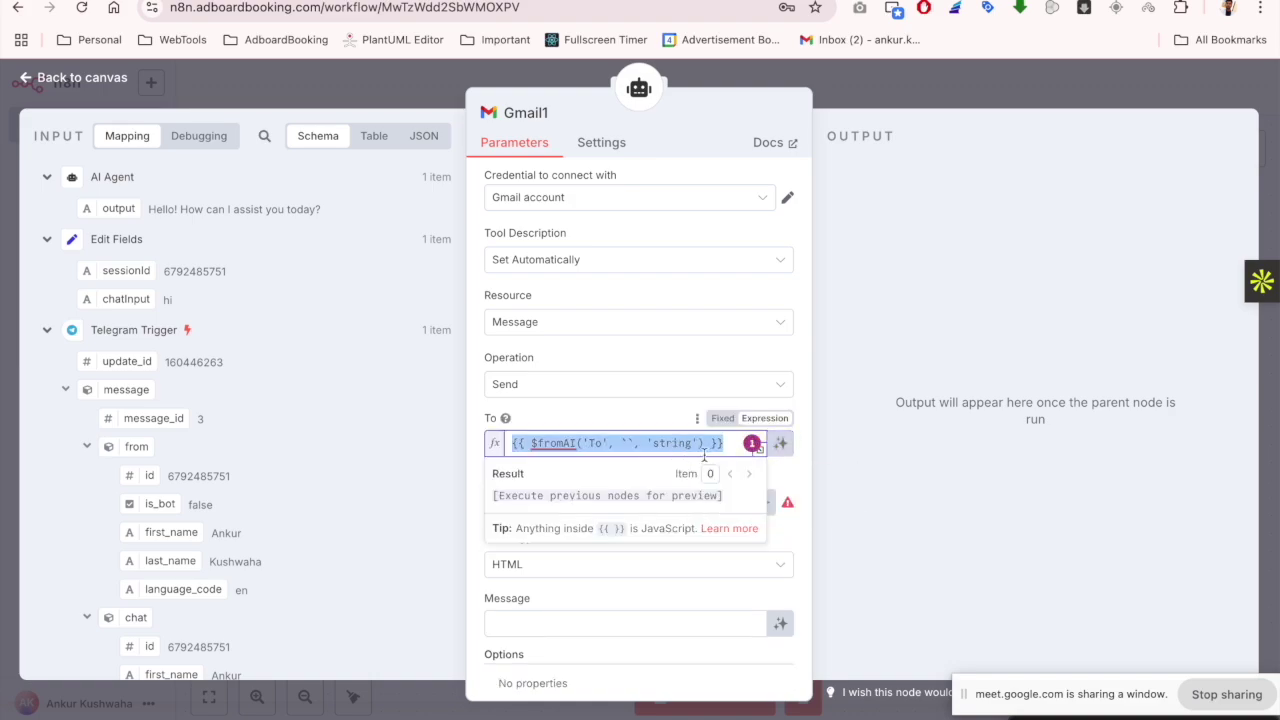
key("ctrl+a")
key("BackSpace")
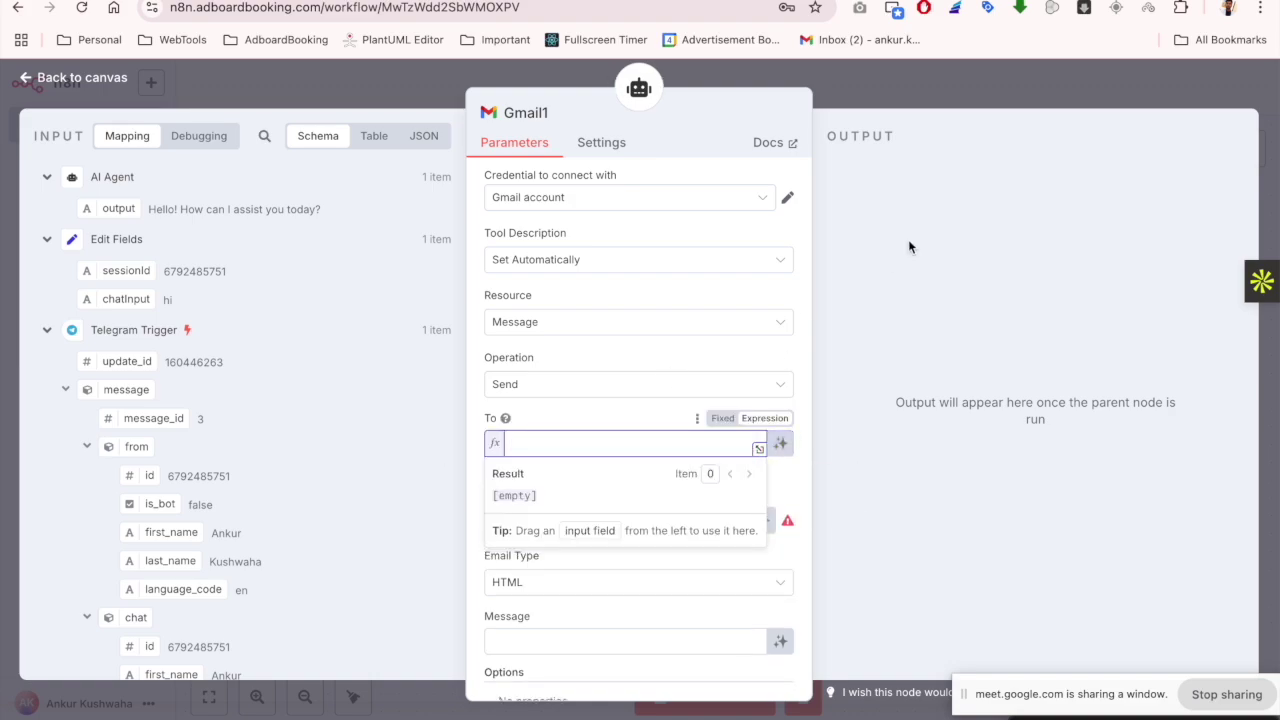
left_click(863, 73)
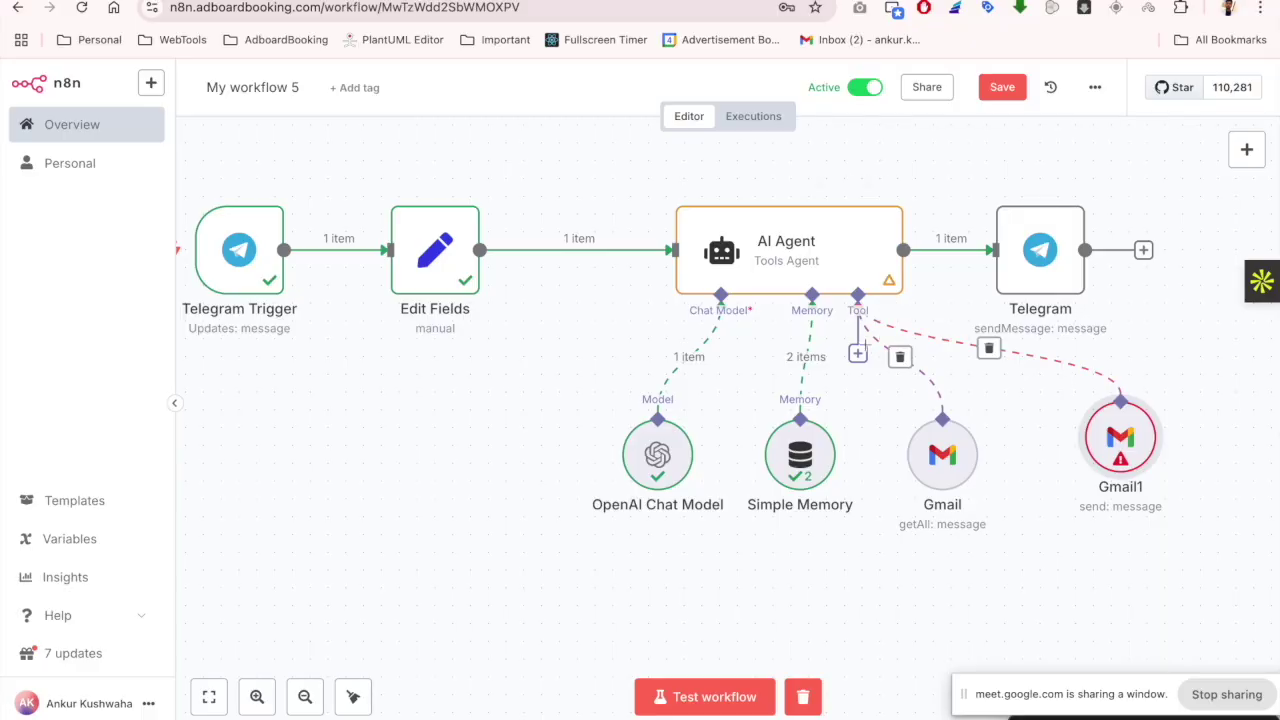
Browse the tools available for the AI Agent and search them for "todo"
left_click(858, 354)
scroll(1036, 504, "down", 5)
scroll(1036, 504, "down", 2)
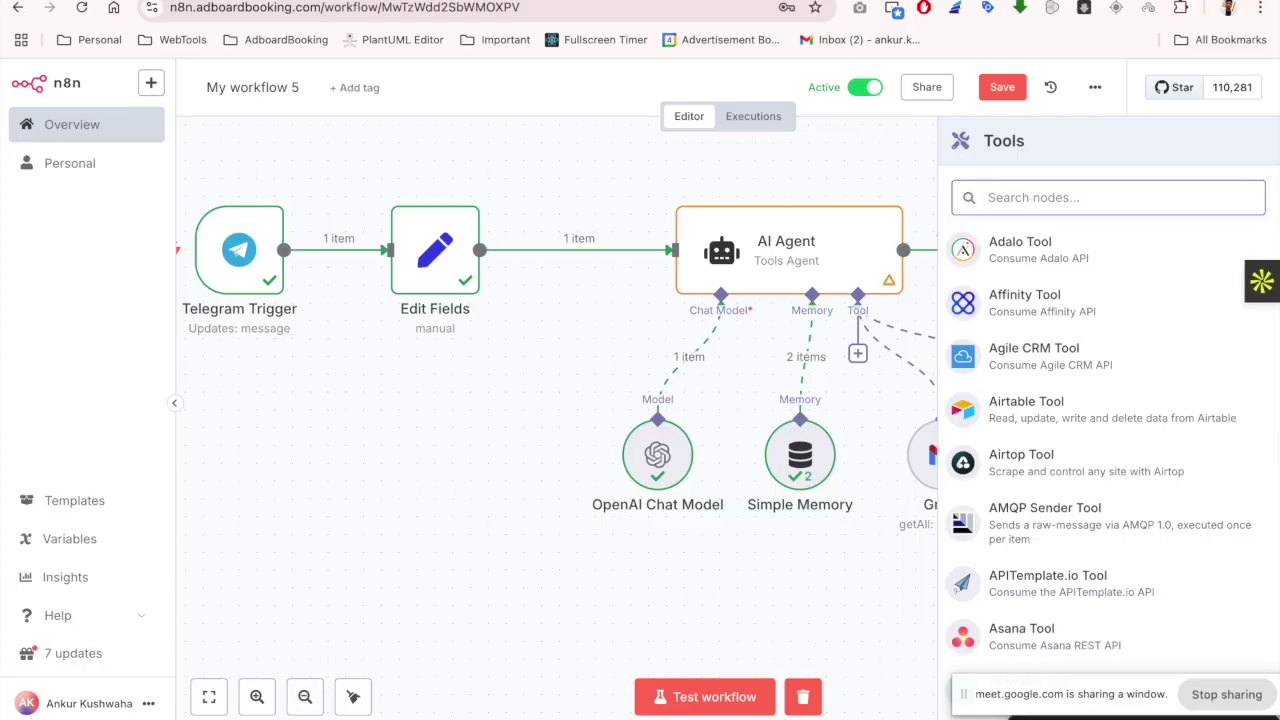
type("todo")
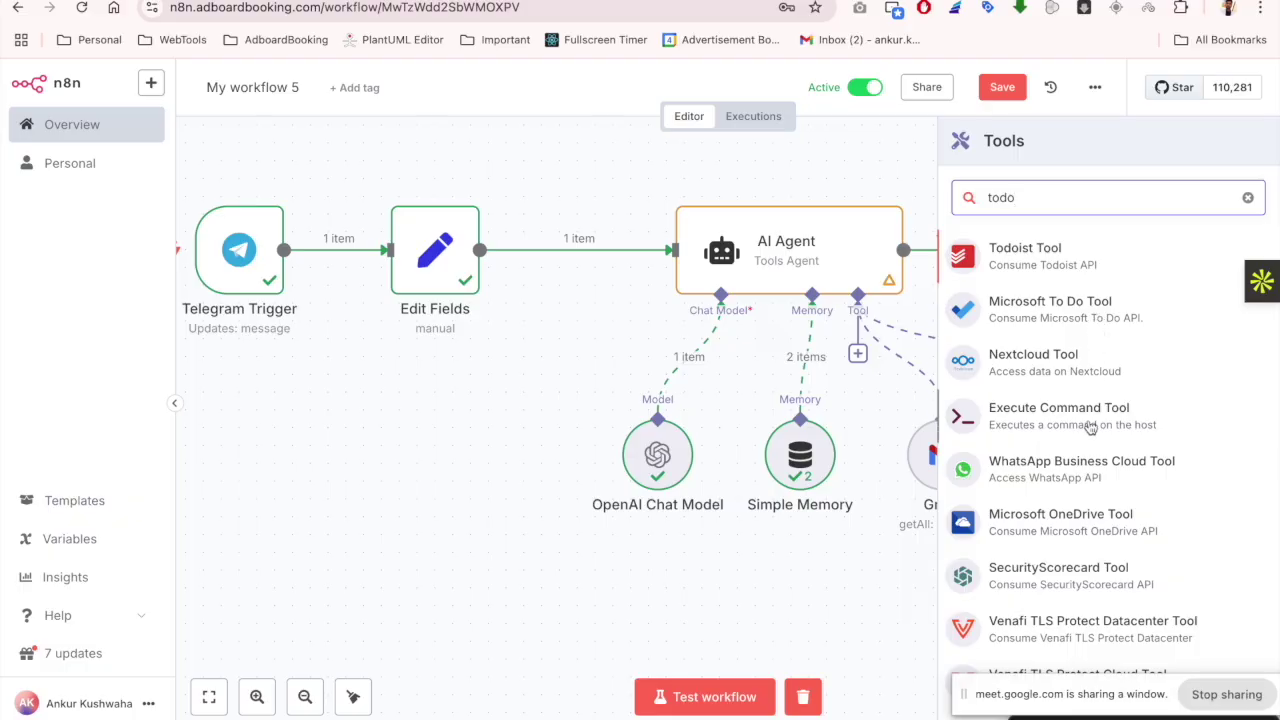
key("BackSpace")
key("BackSpace")
key("BackSpace")
key("BackSpace")
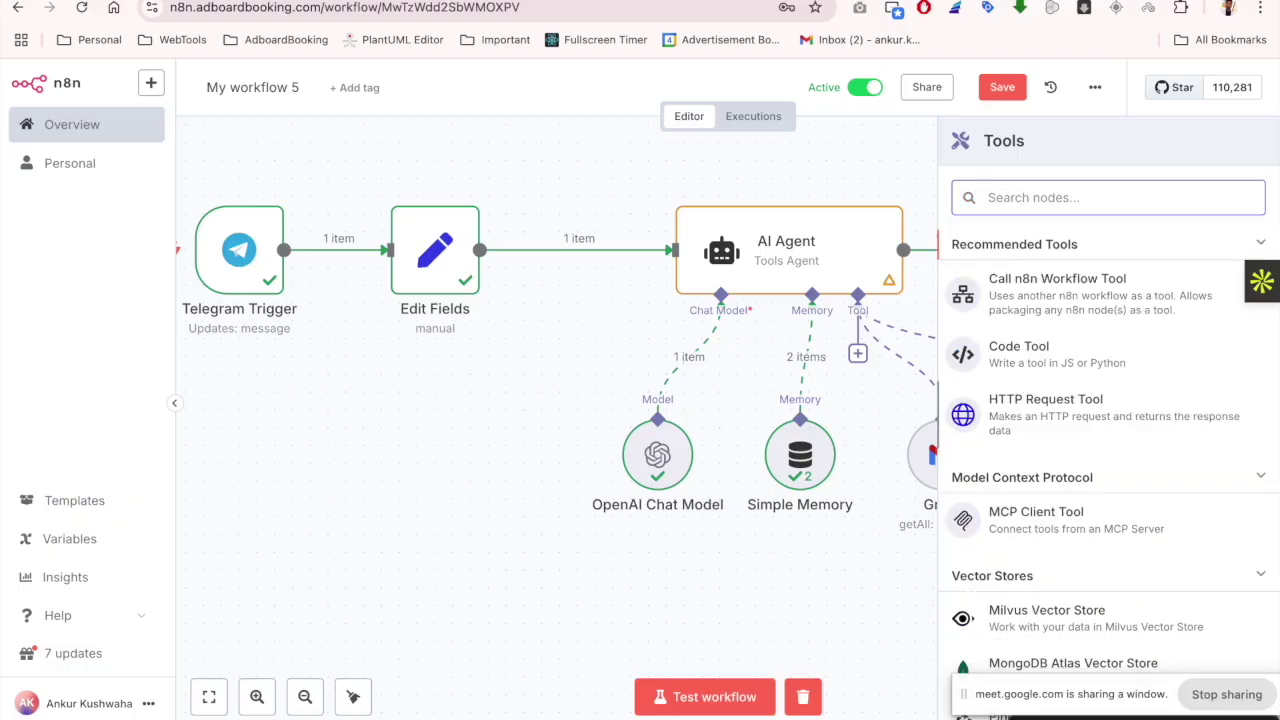
Search the agent's available tools for Slack and Airtable, and close the list without adding any
type("slack")
key("BackSpace")
key("BackSpace")
key("BackSpace")
key("BackSpace")
key("BackSpace")
type("airtabl")
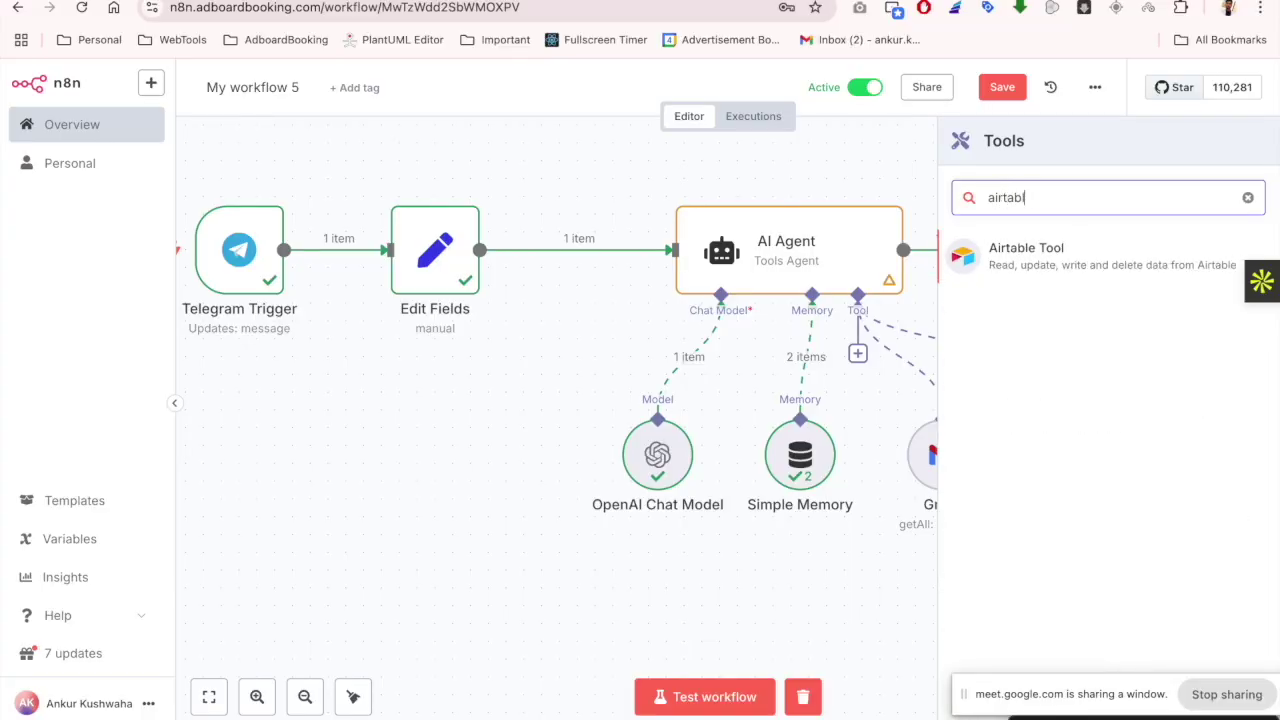
key("BackSpace")
key("BackSpace")
key("BackSpace")
key("BackSpace")
key("BackSpace")
key("BackSpace")
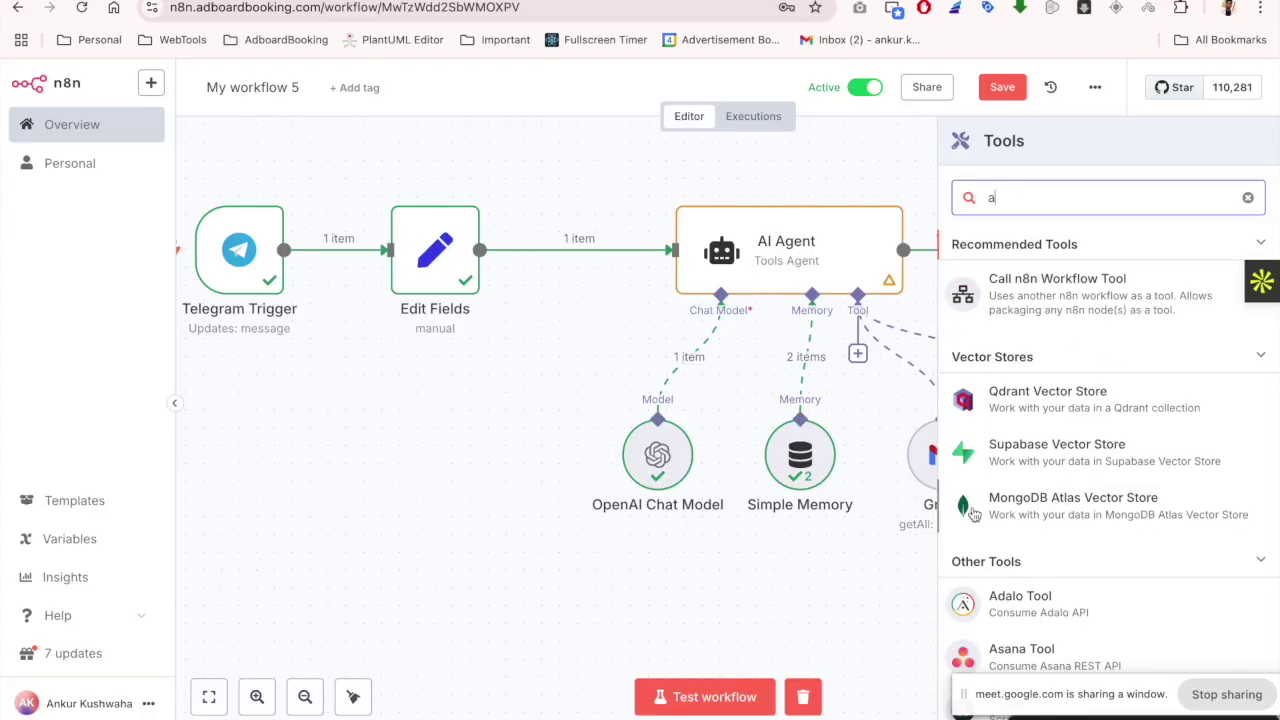
left_click(866, 580)
left_click(857, 353)
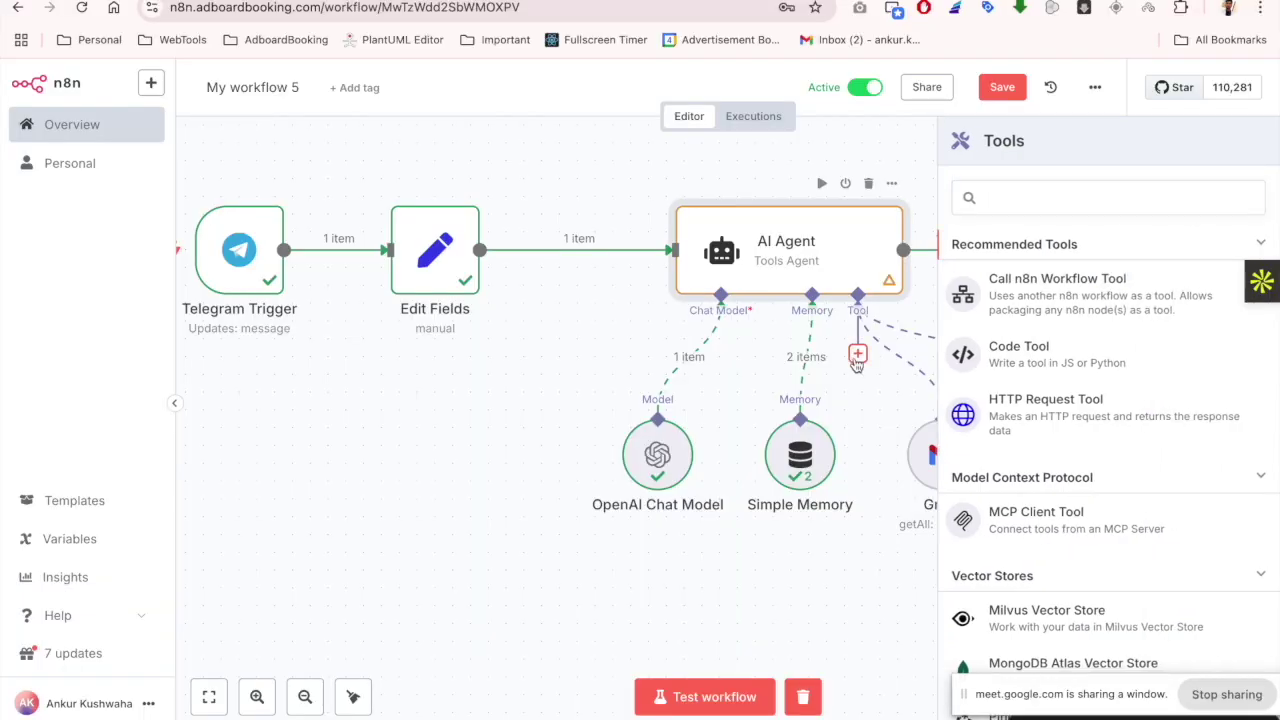
left_click(823, 629)
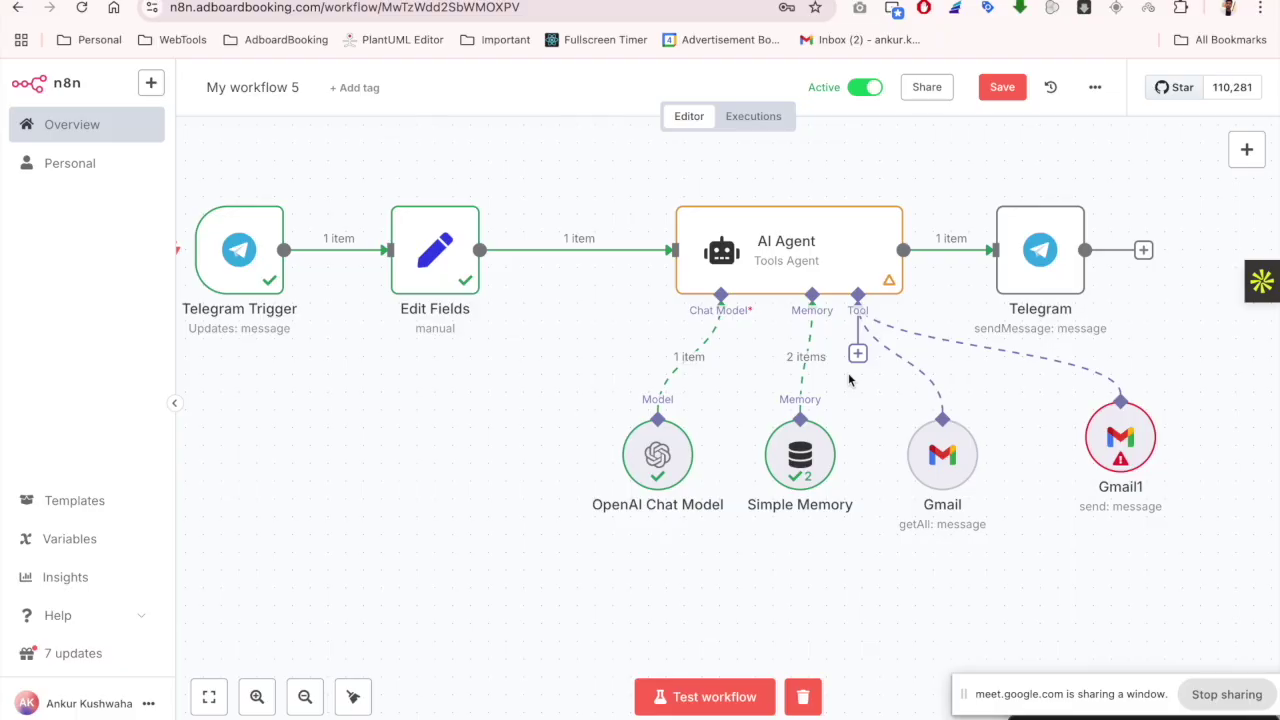
Examine the AI Agent's output in the editor and in the Jun 22, 12:29:06 execution, and return to the editor
double_click(759, 240)
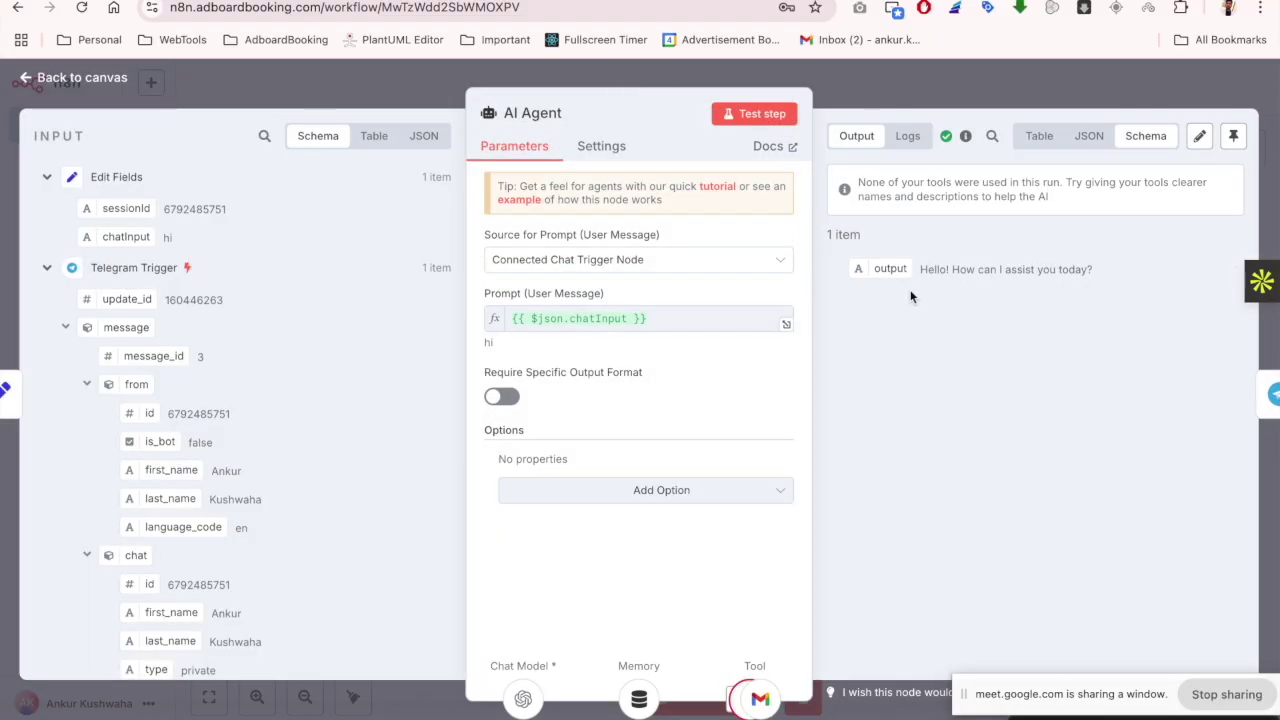
left_click(954, 102)
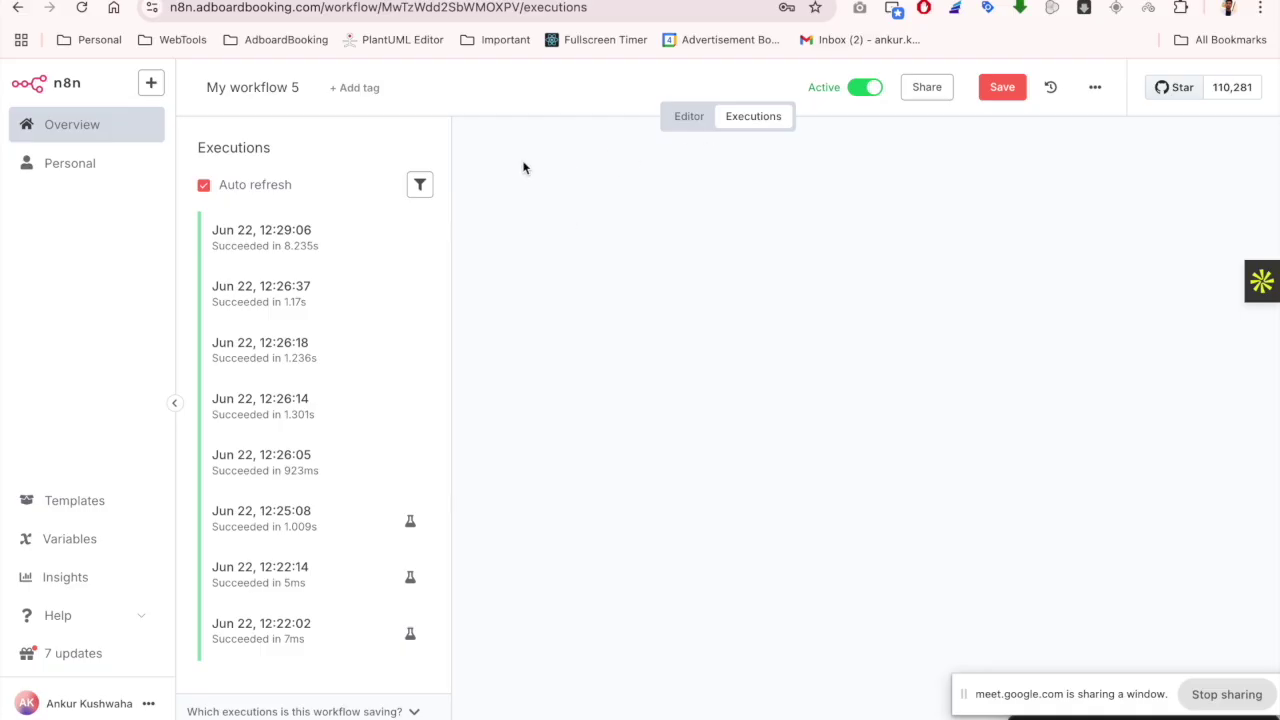
left_click(314, 232)
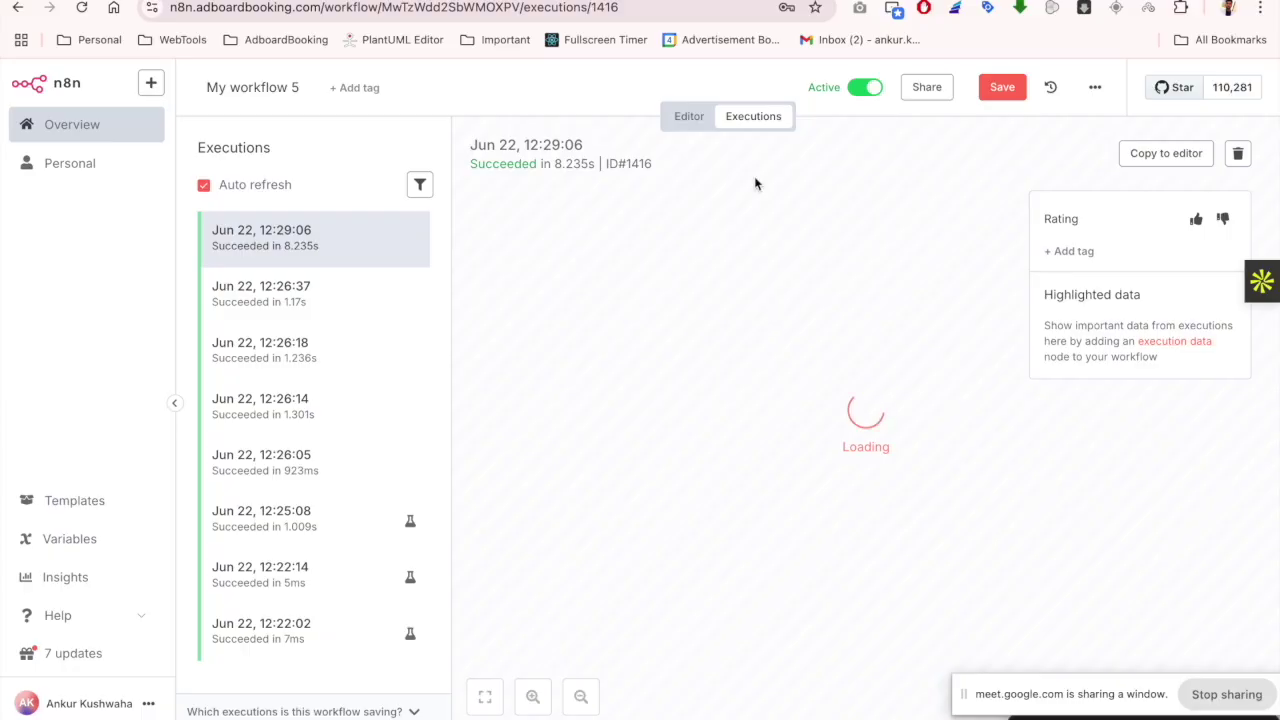
scroll(856, 339, "right", 3)
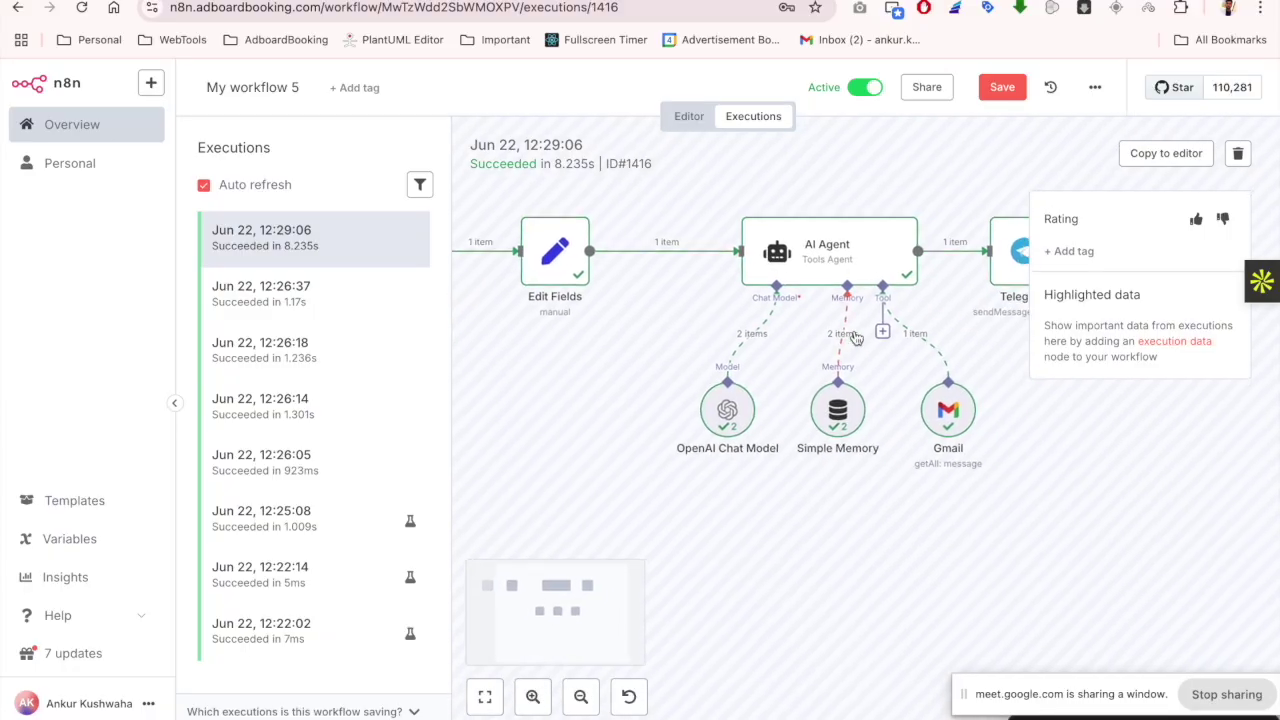
double_click(798, 308)
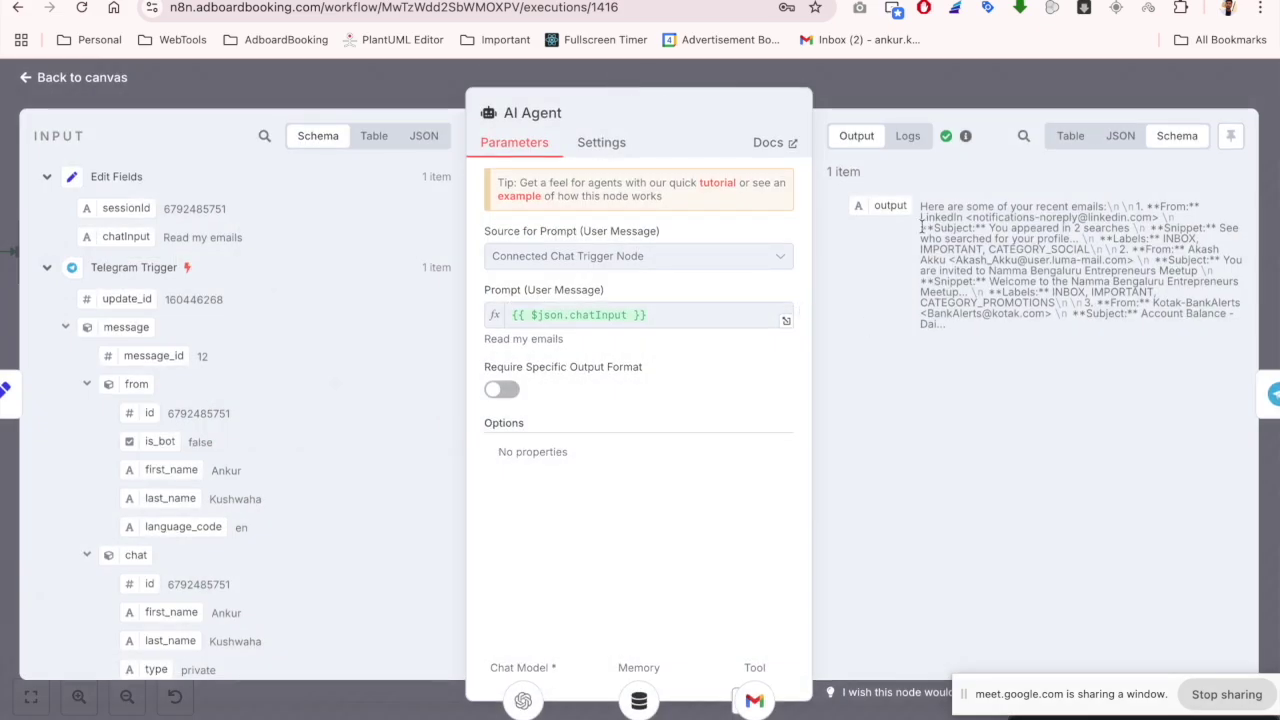
left_click_drag(928, 208, 1023, 347)
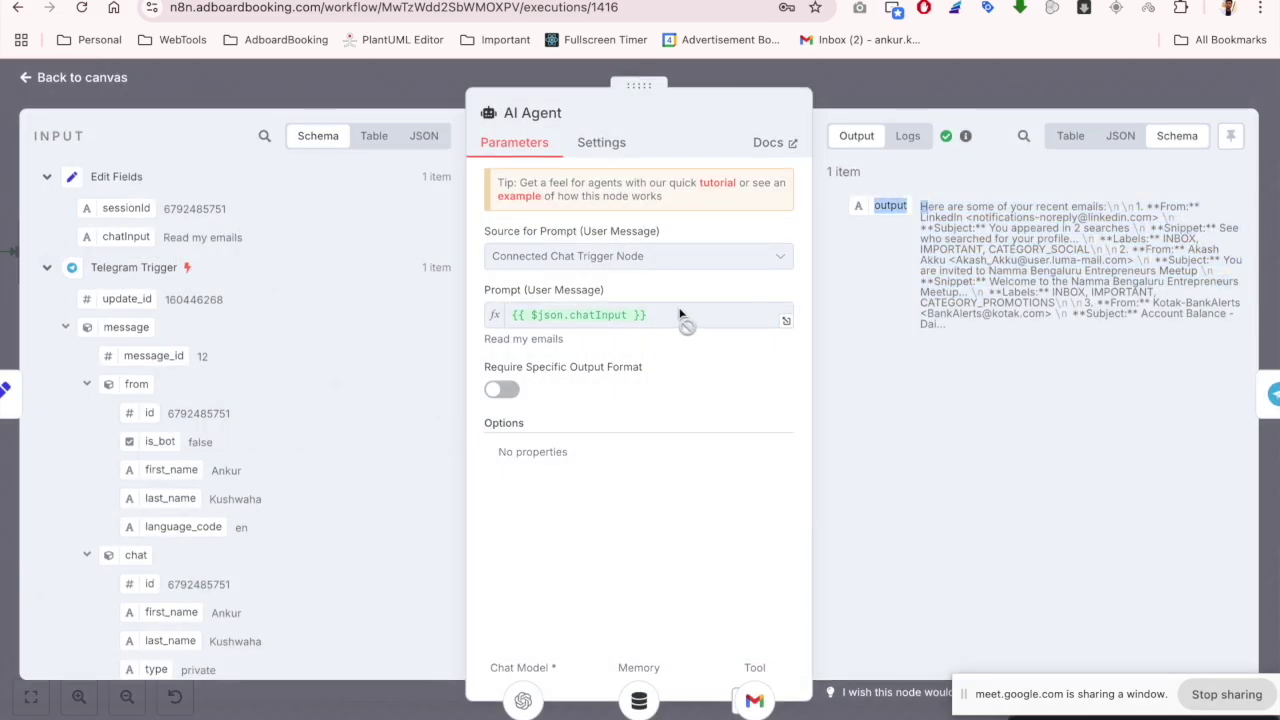
left_click(893, 95)
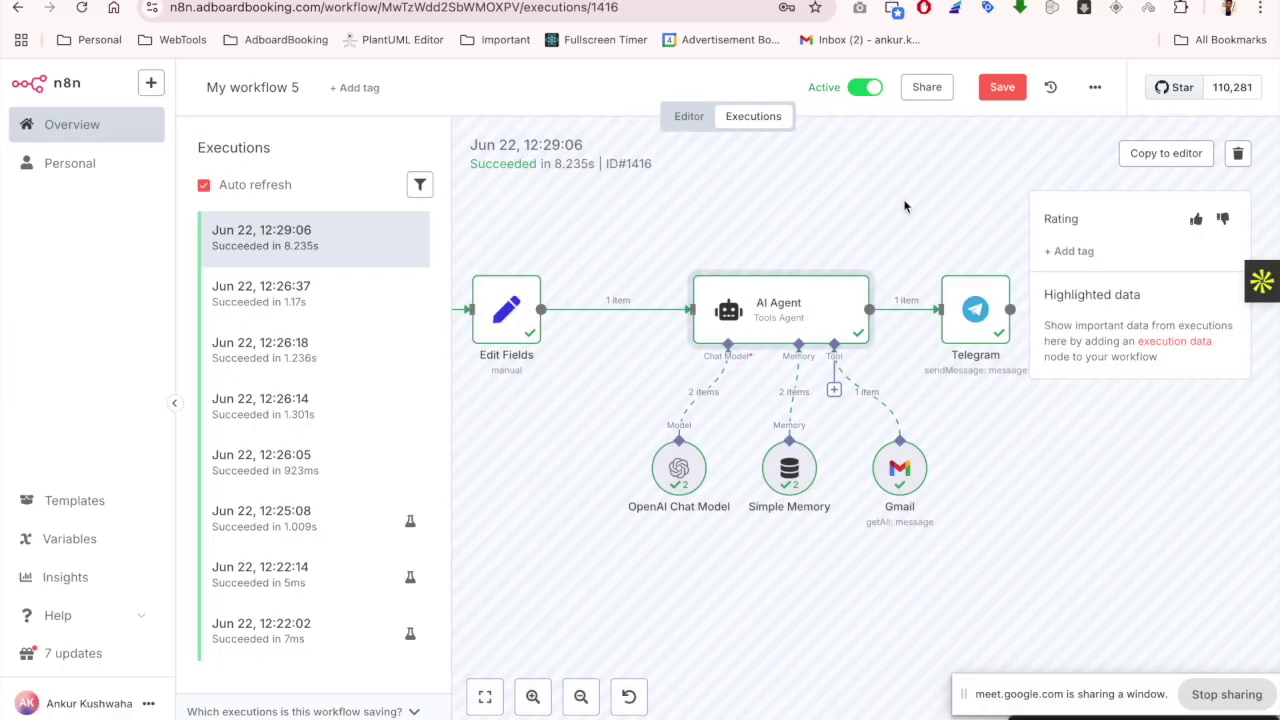
left_click(696, 120)
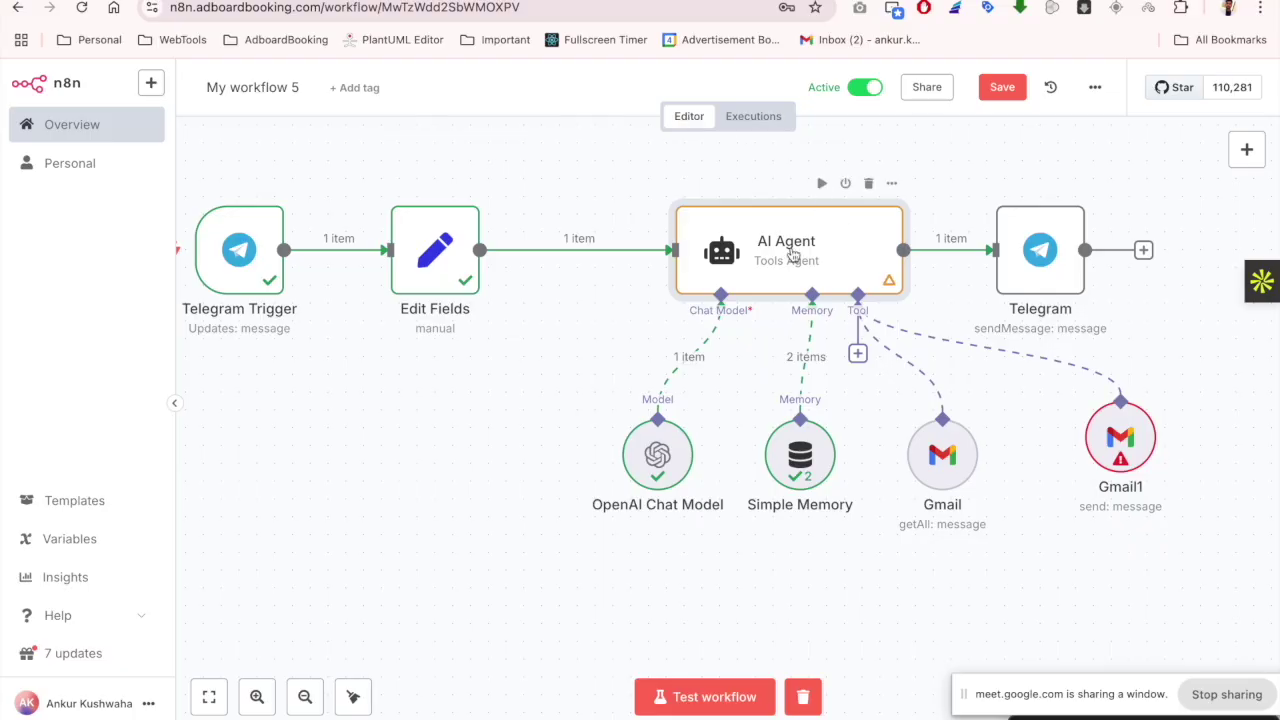
Add a System Message option to the AI Agent reading "You are a helpful assistant." and return to the canvas
double_click(828, 215)
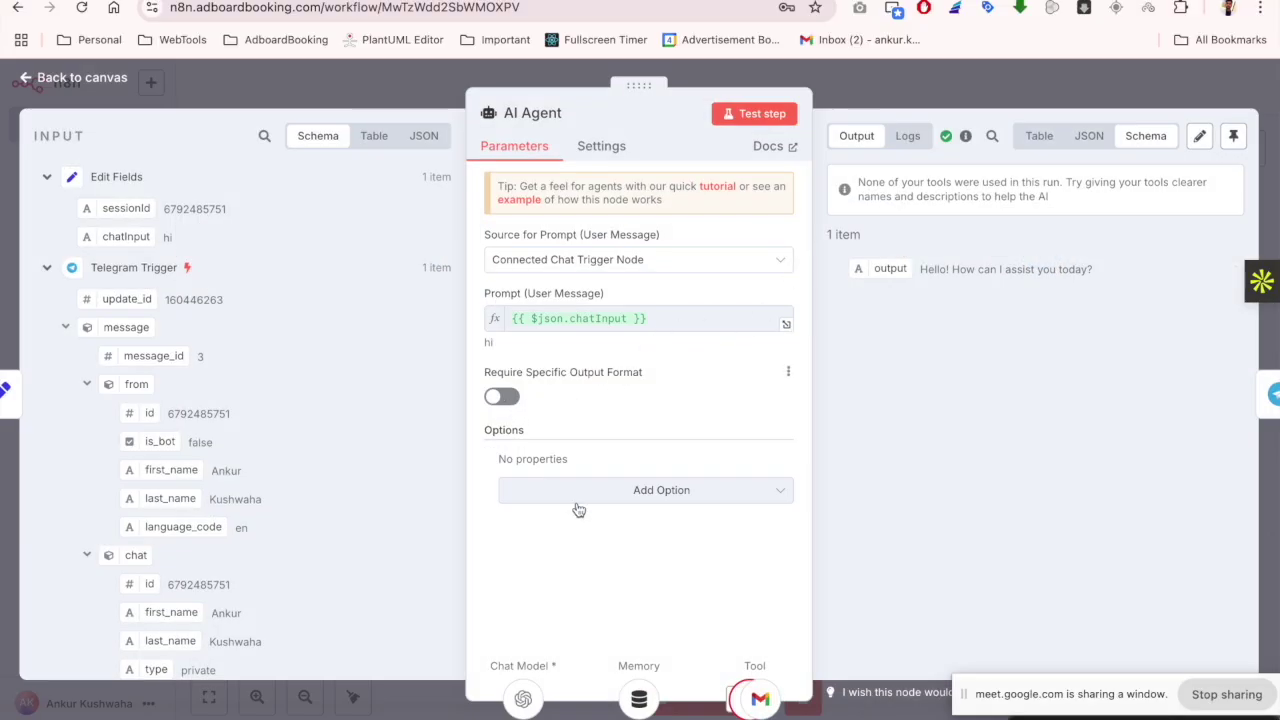
left_click(620, 495)
left_click(586, 537)
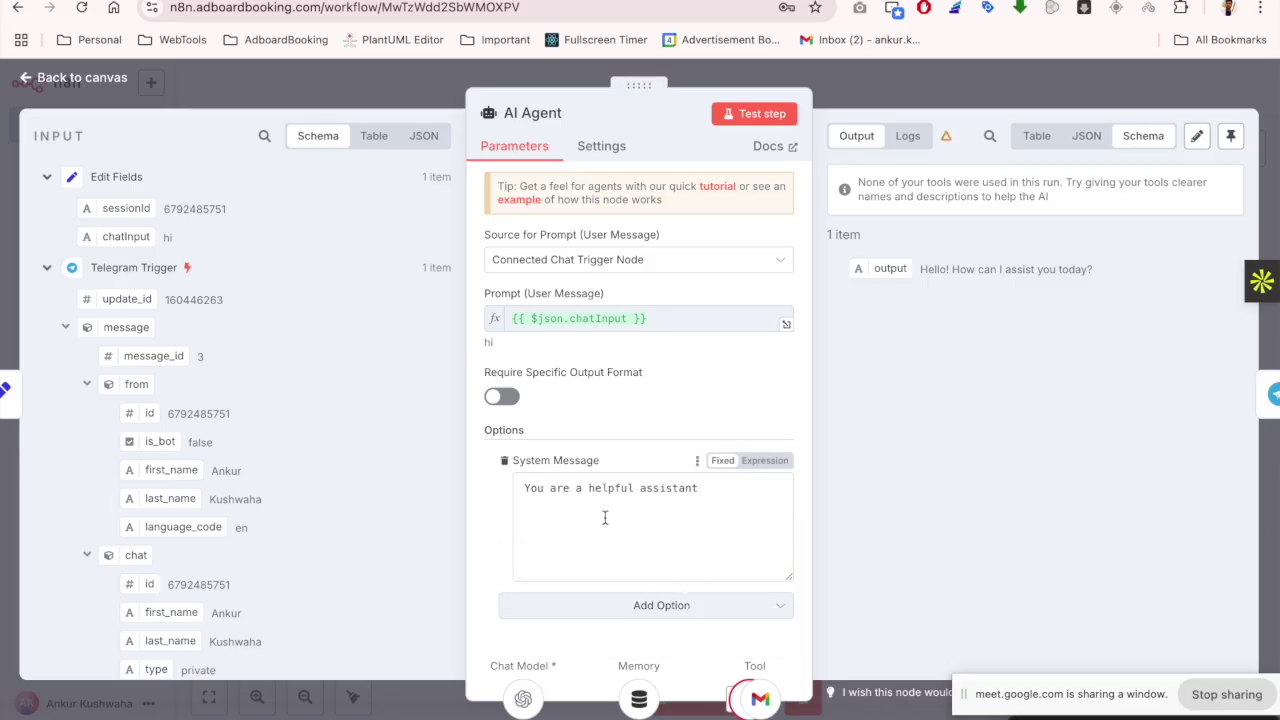
left_click(713, 498)
type(".")
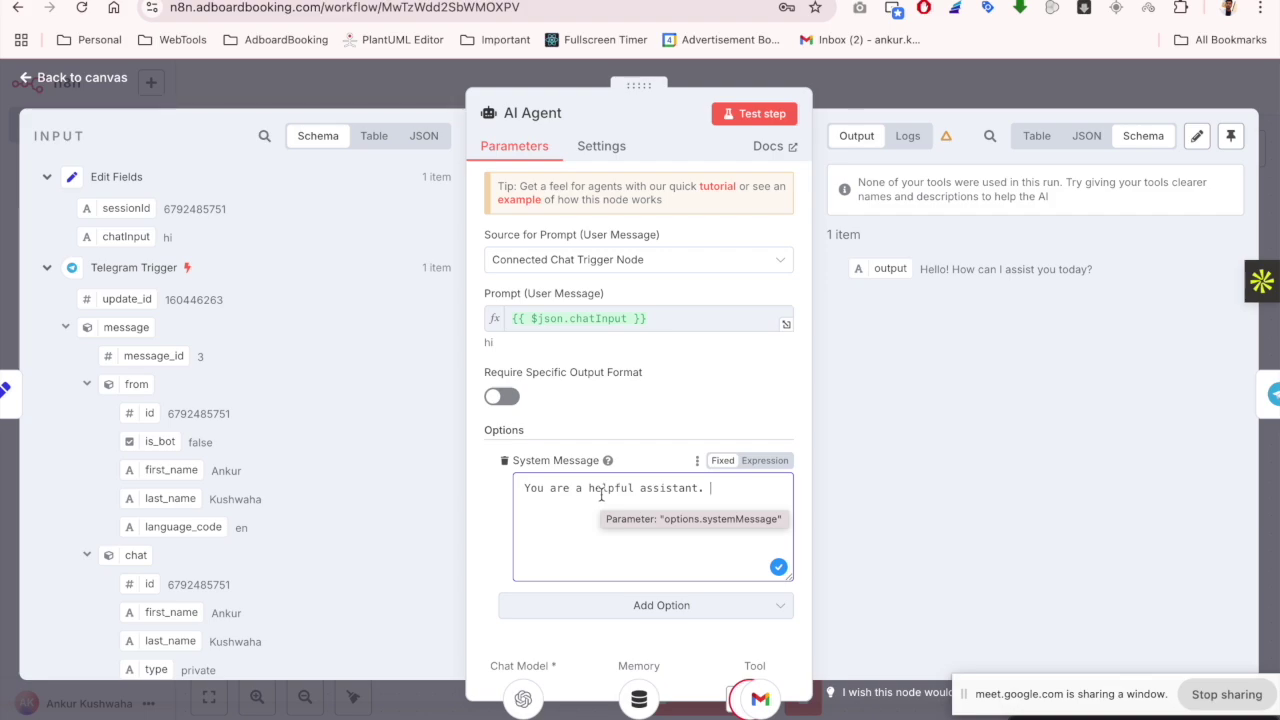
left_click(859, 85)
Check the bot's email reply in Telegram and return to the n8n canvas
key("ctrl+Tab")
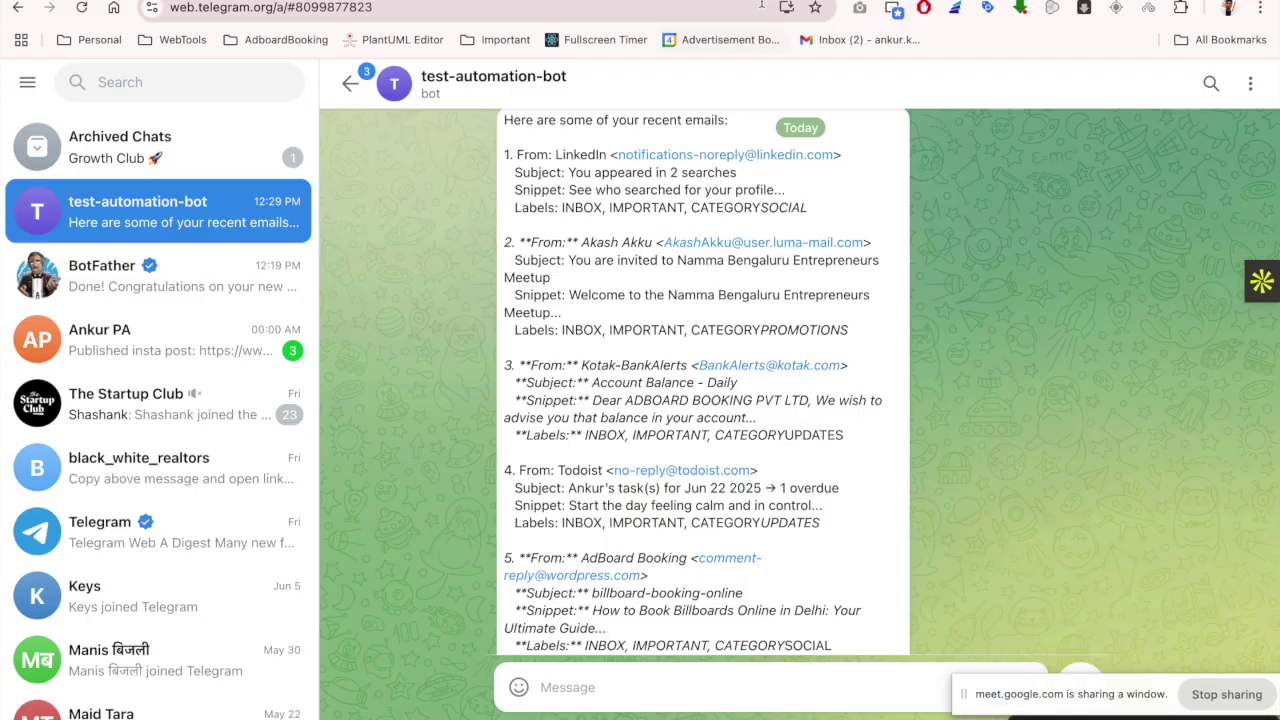
key("ctrl+Tab")
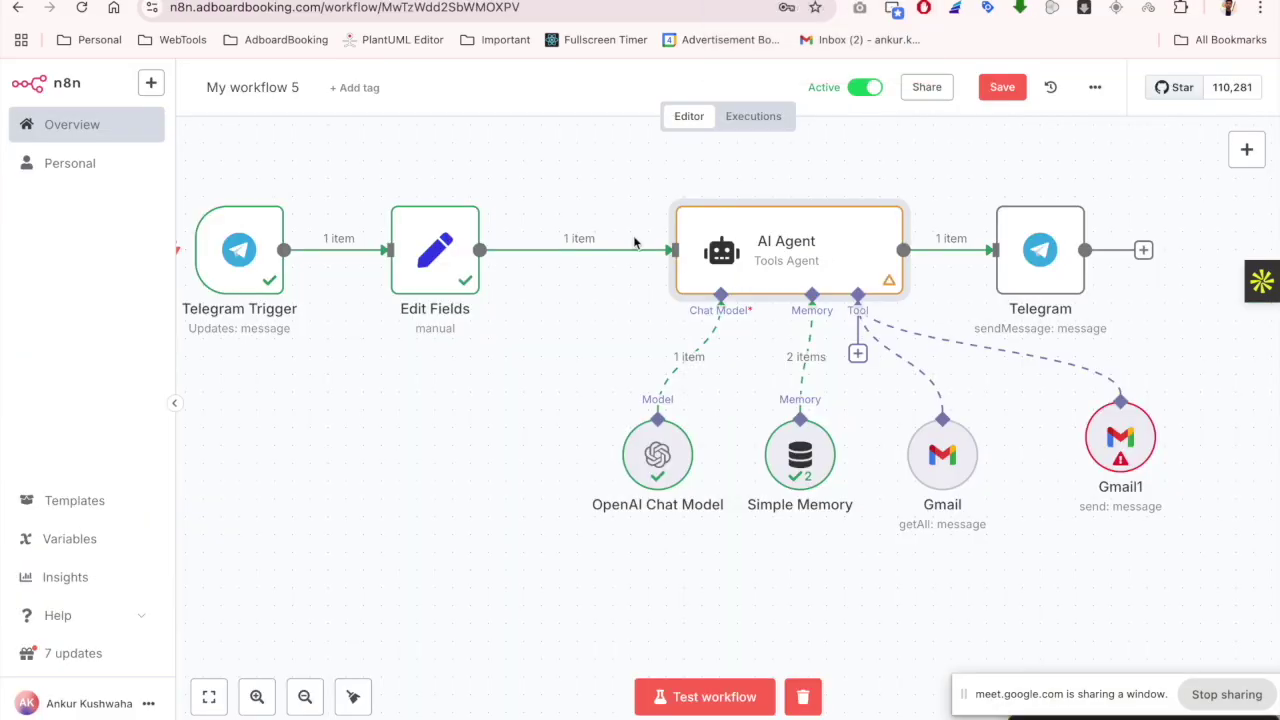
left_click(591, 335)
Add a Google Sheets tool to the AI Agent, review its available sheet operations, and return to the canvas
mouse_move(853, 325)
left_click(857, 353)
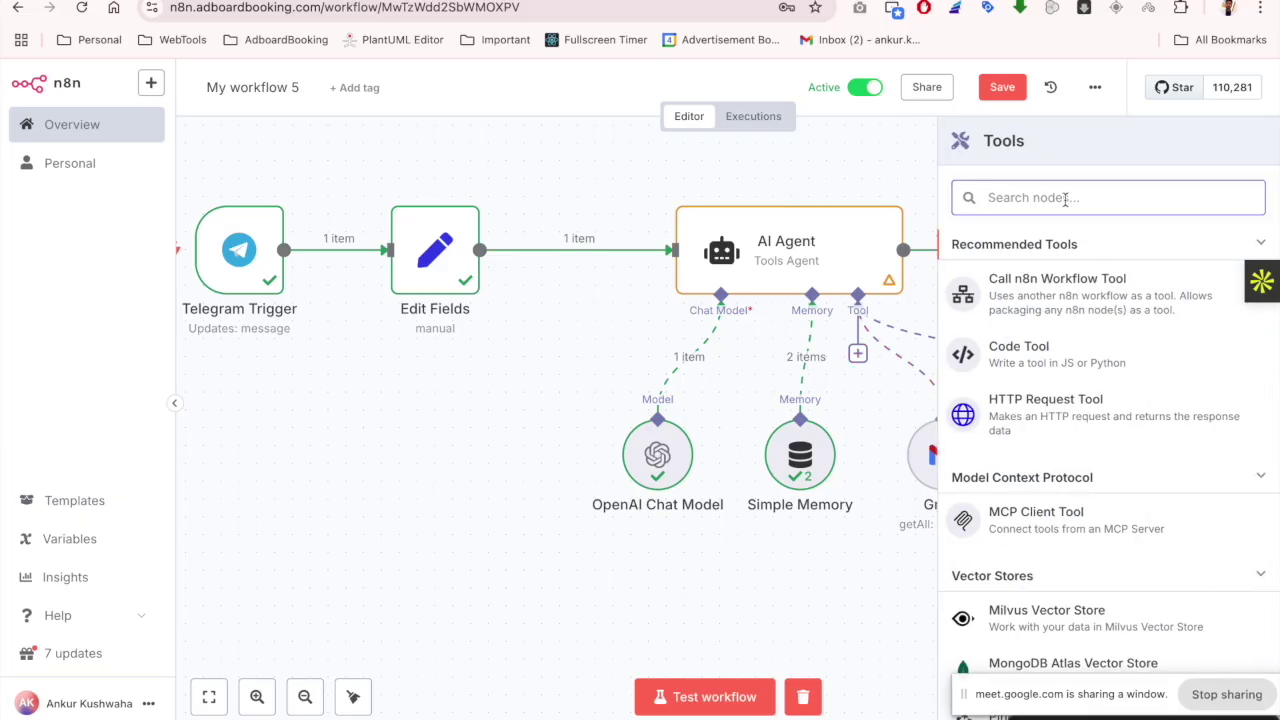
type("sheet")
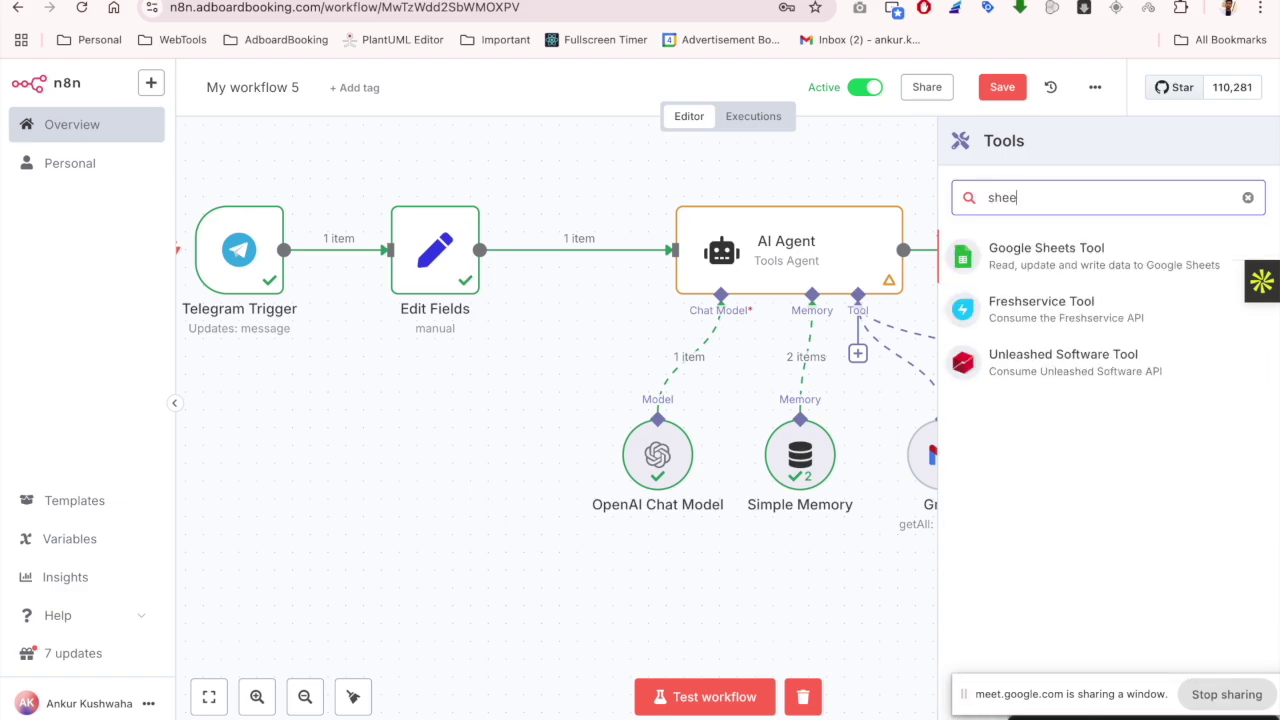
left_click(1064, 268)
left_click(551, 384)
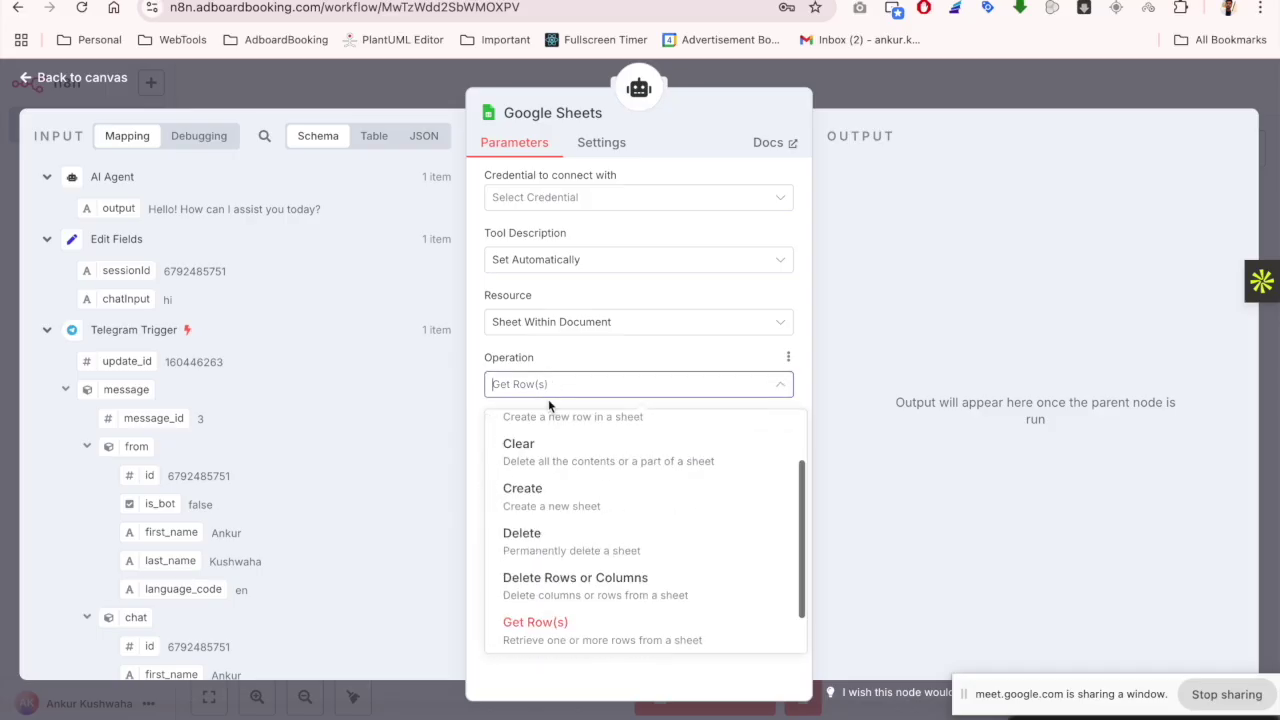
scroll(547, 530, "up", 1)
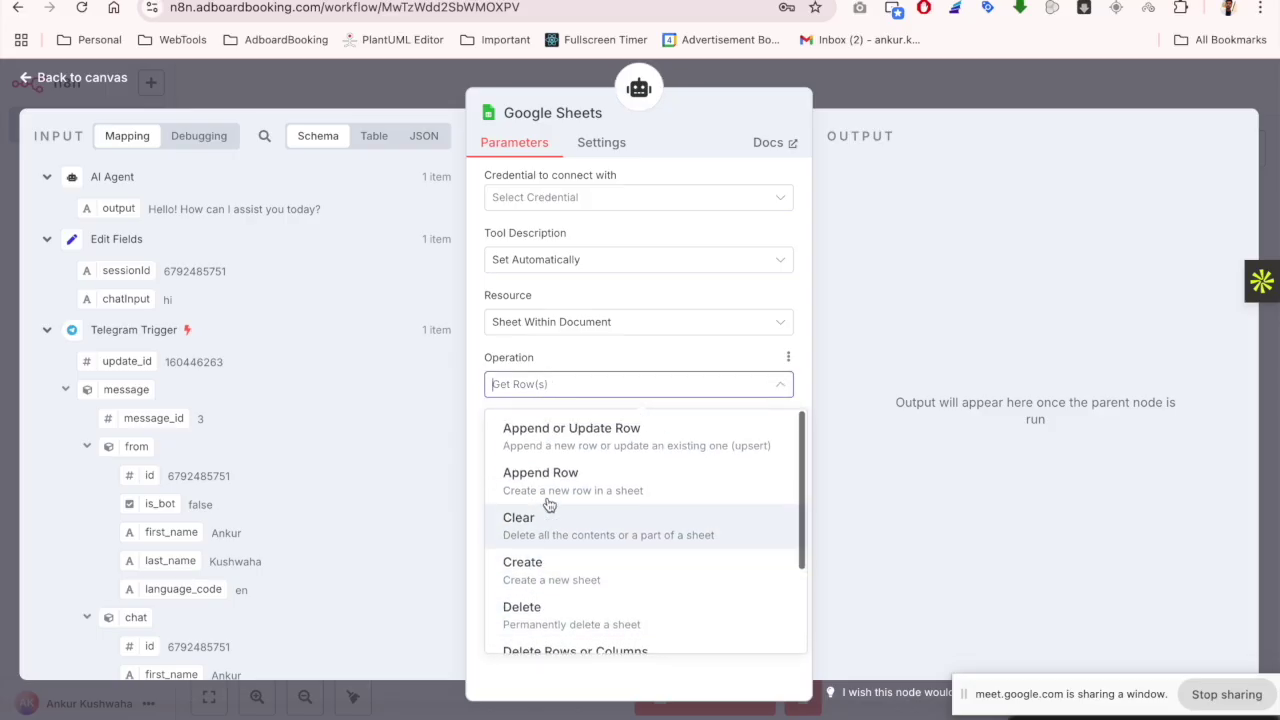
scroll(570, 540, "down", 3)
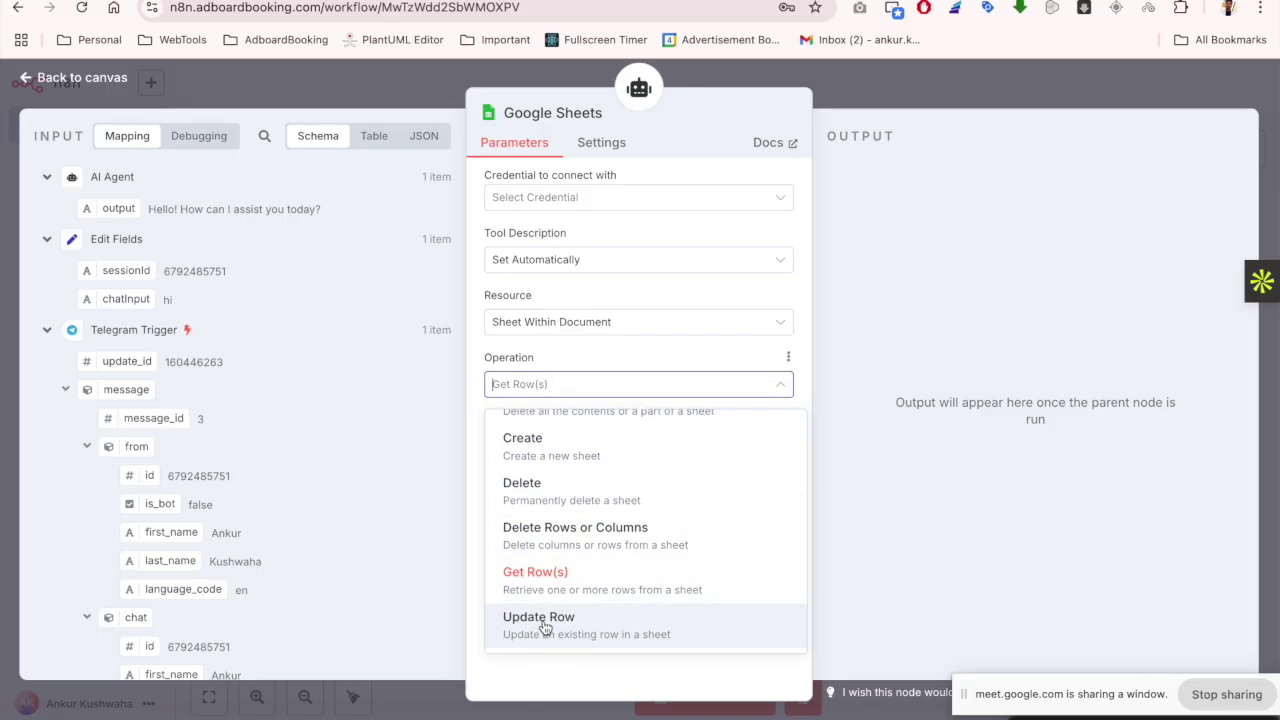
left_click(859, 373)
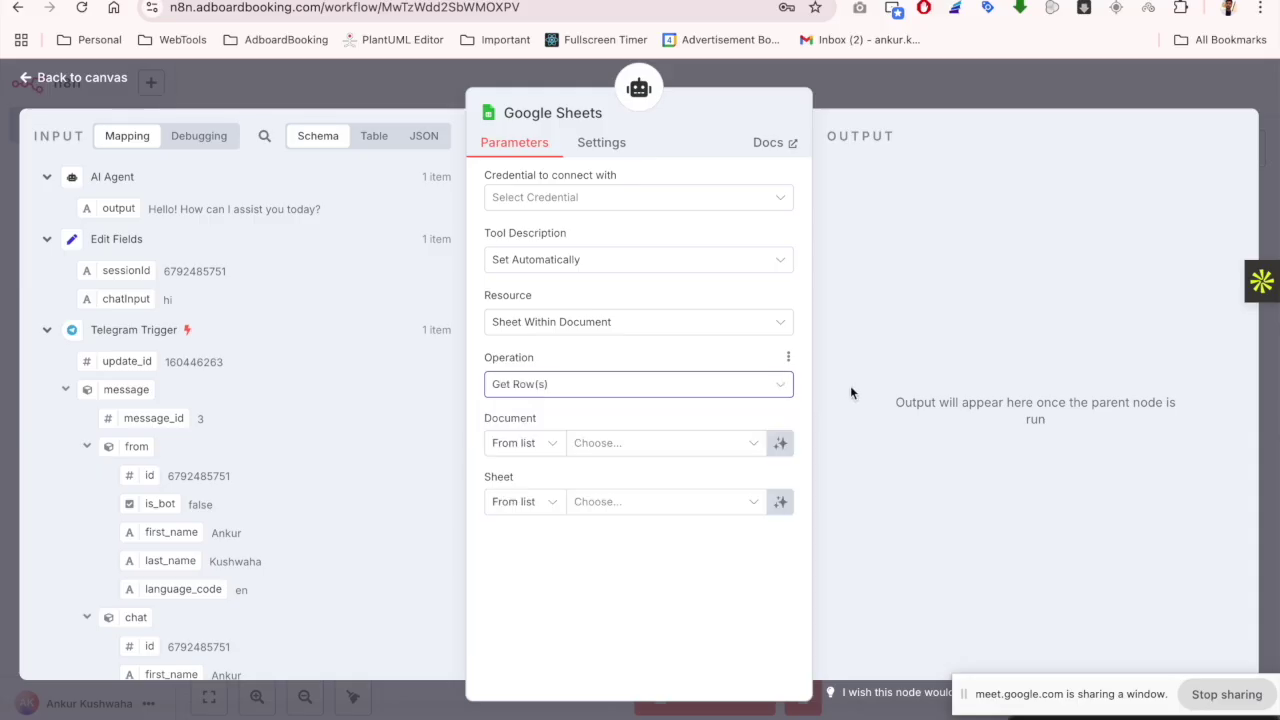
left_click(681, 452)
left_click(880, 323)
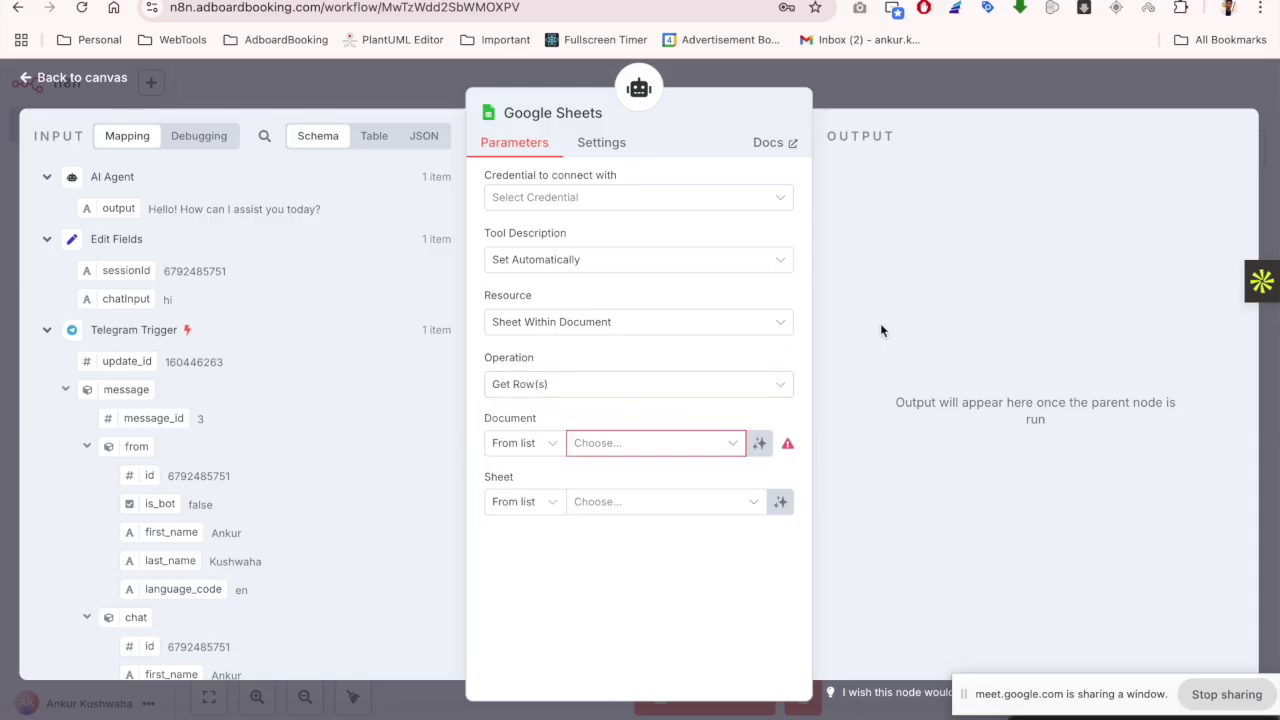
key("Escape")
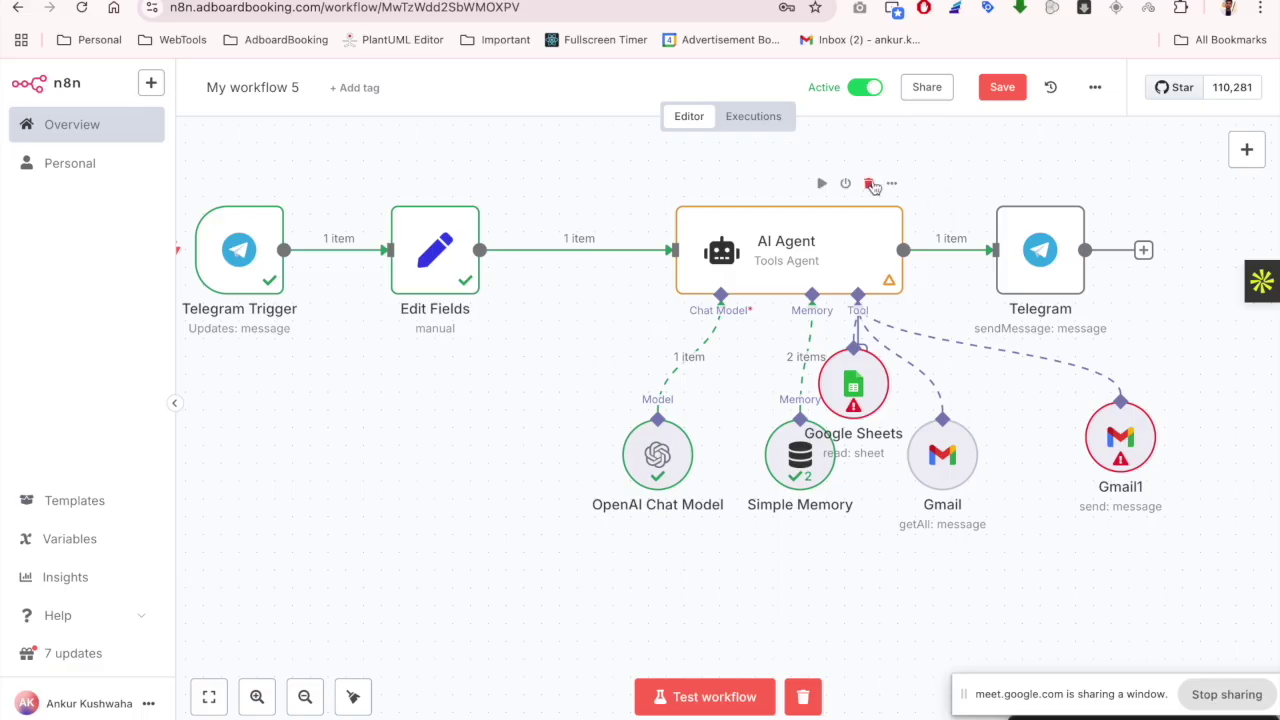
Delete both Gmail tools and the Google Sheets tool from the AI Agent and save the workflow
scroll(875, 180, "down", 3)
left_click_drag(1062, 450, 886, 330)
key("Delete")
left_click(858, 320)
key("Delete")
left_click(1002, 87)
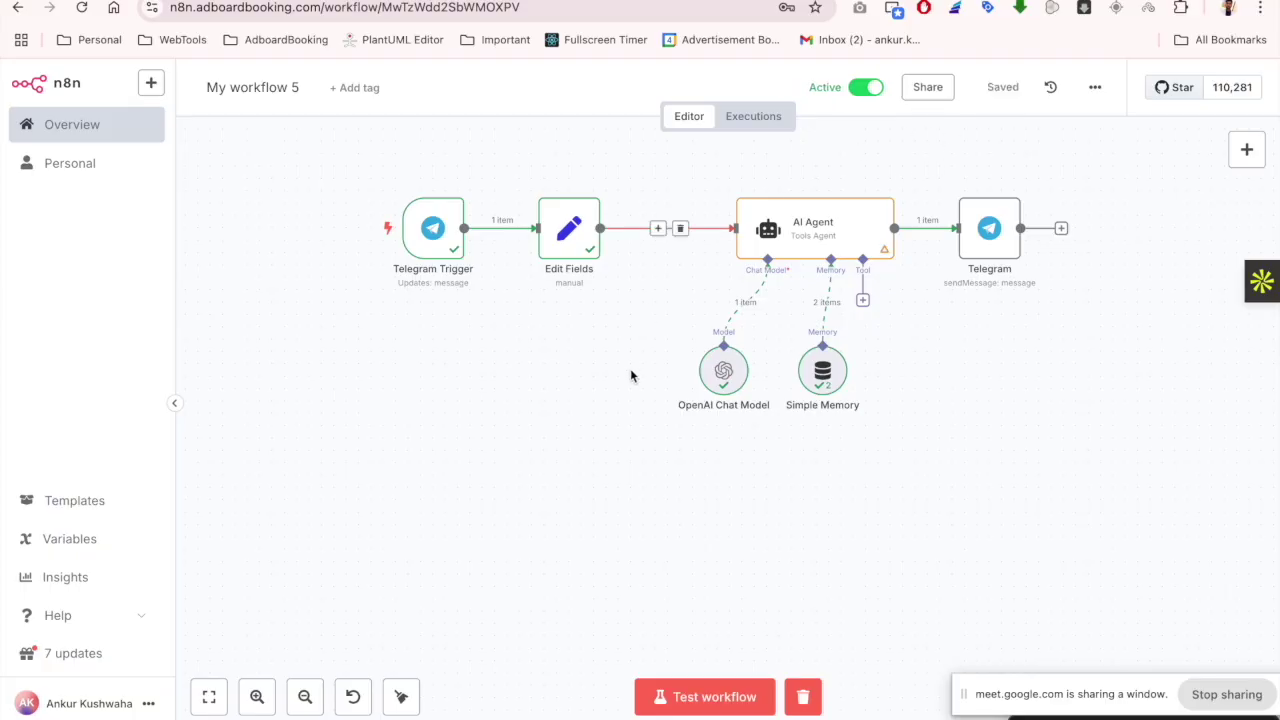
Review the API keys page and the new secret key form on the OpenAI platform without creating a key, and return to n8n
scroll(659, 480, "up", 2)
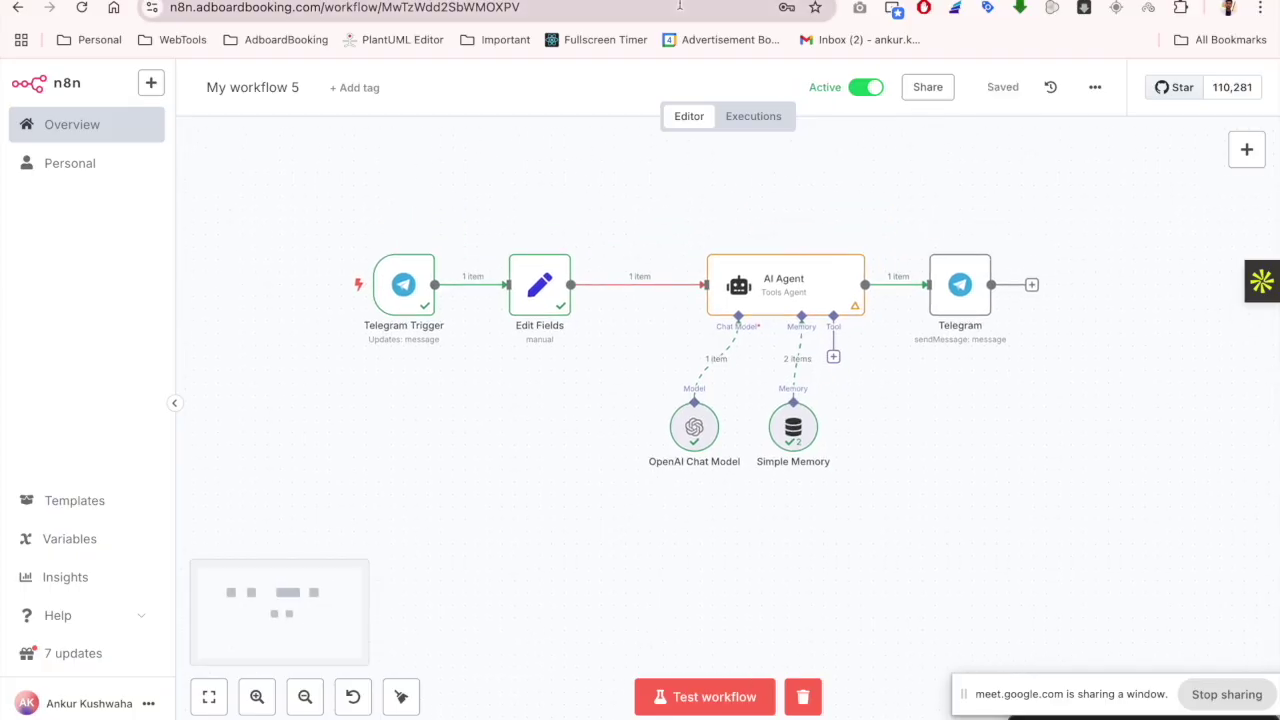
key("ctrl+Tab")
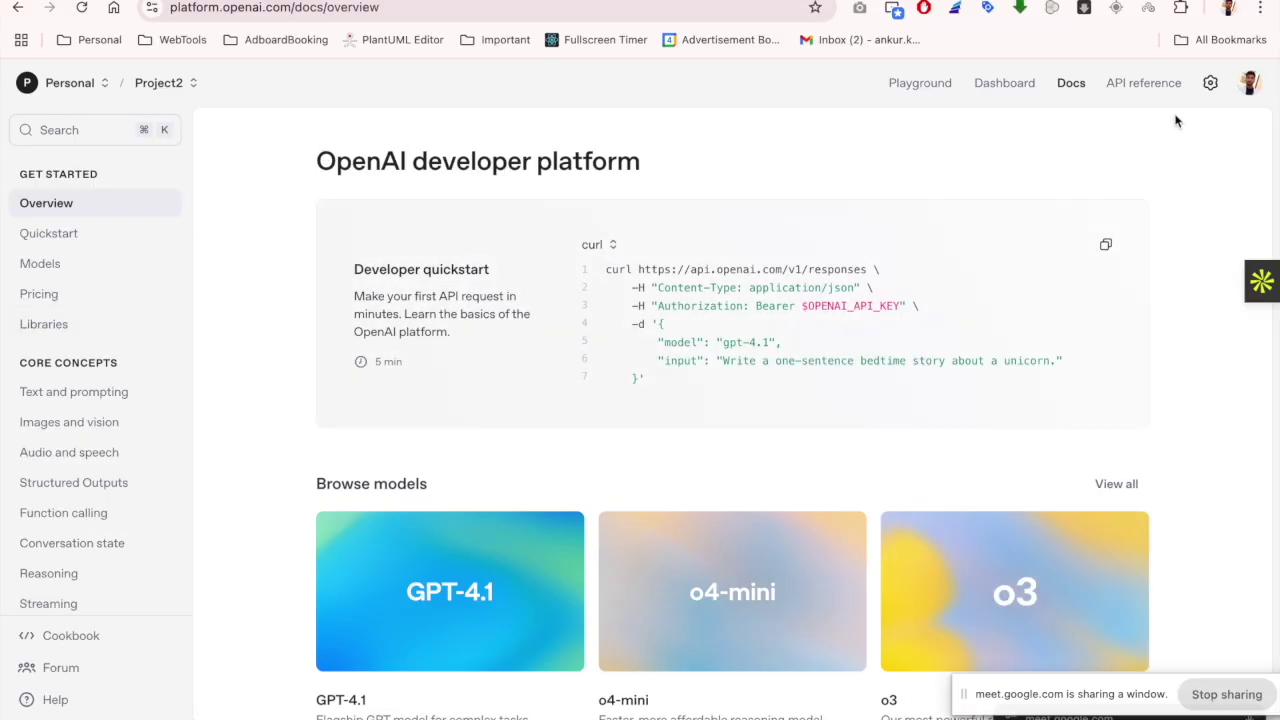
left_click(1005, 83)
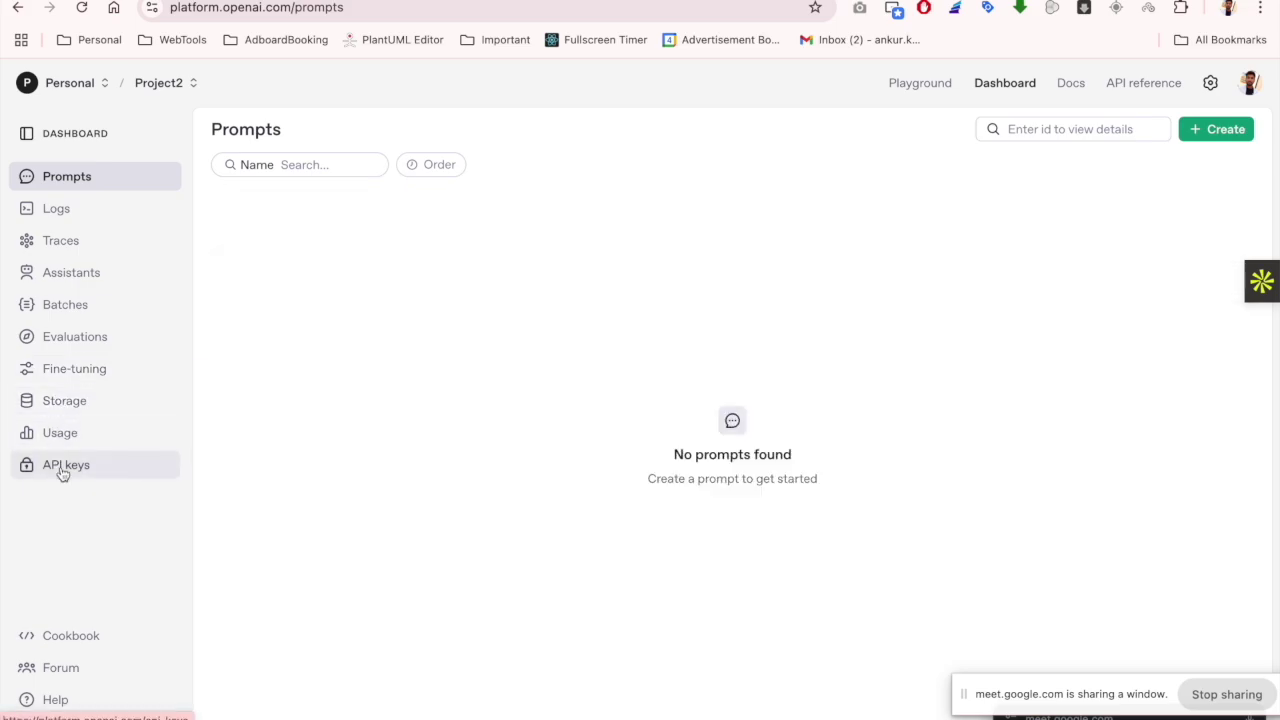
left_click(60, 465)
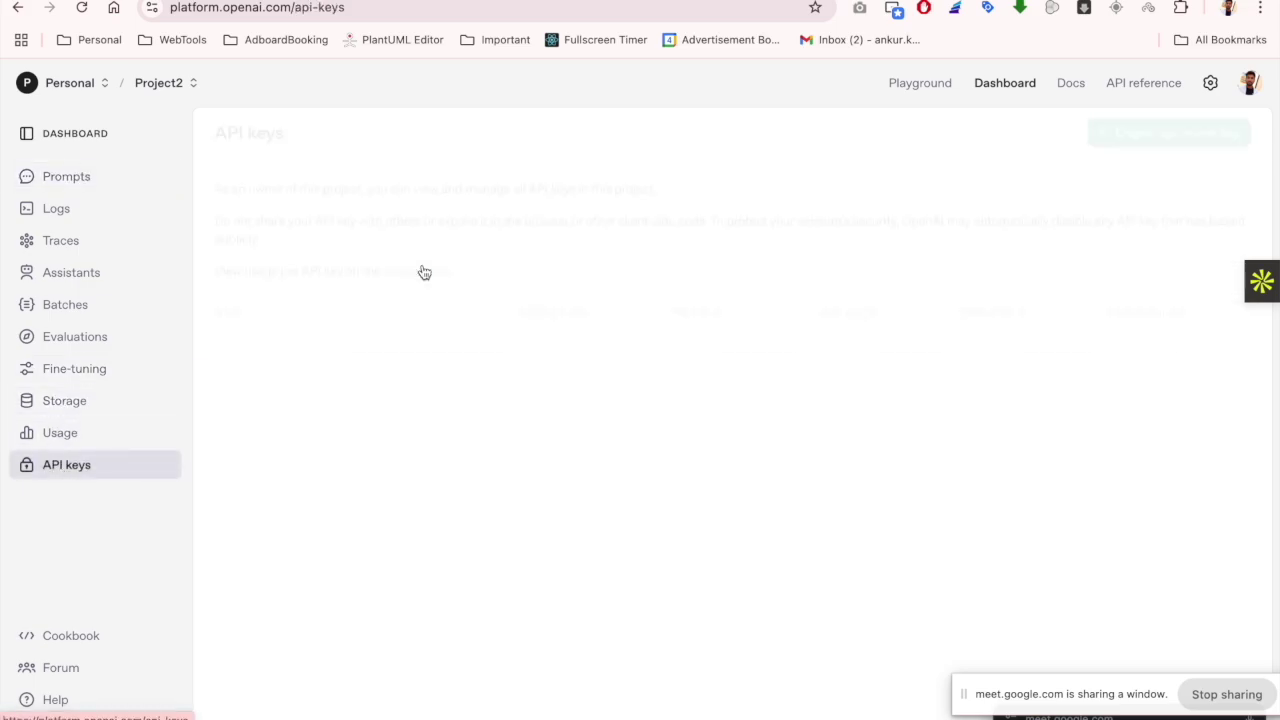
left_click(1238, 138)
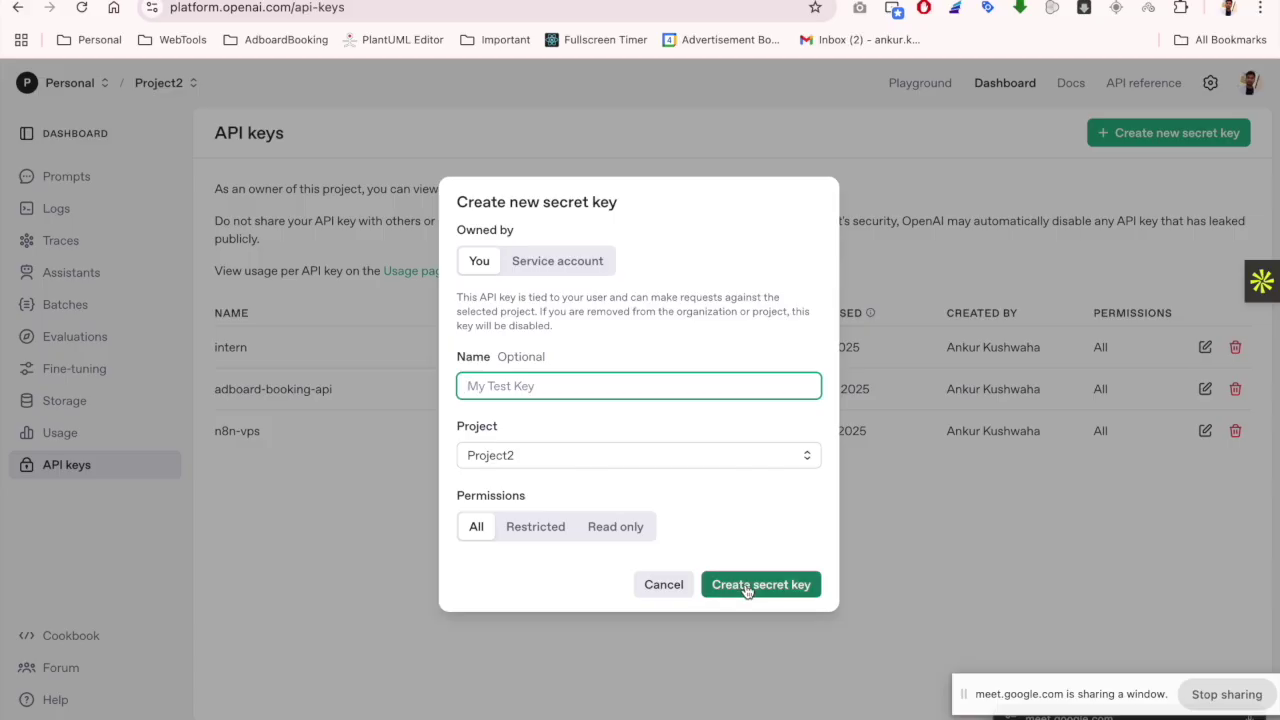
left_click(891, 178)
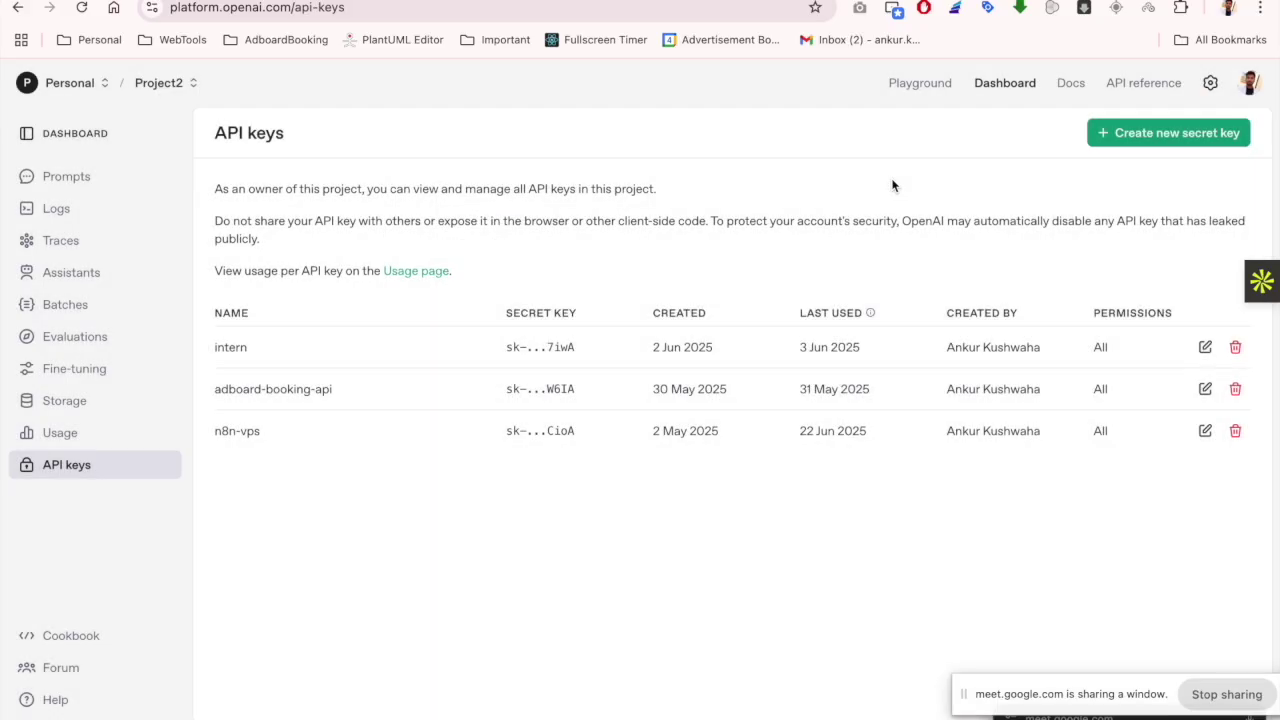
left_click_drag(500, 348, 580, 350)
key("ctrl+Tab")
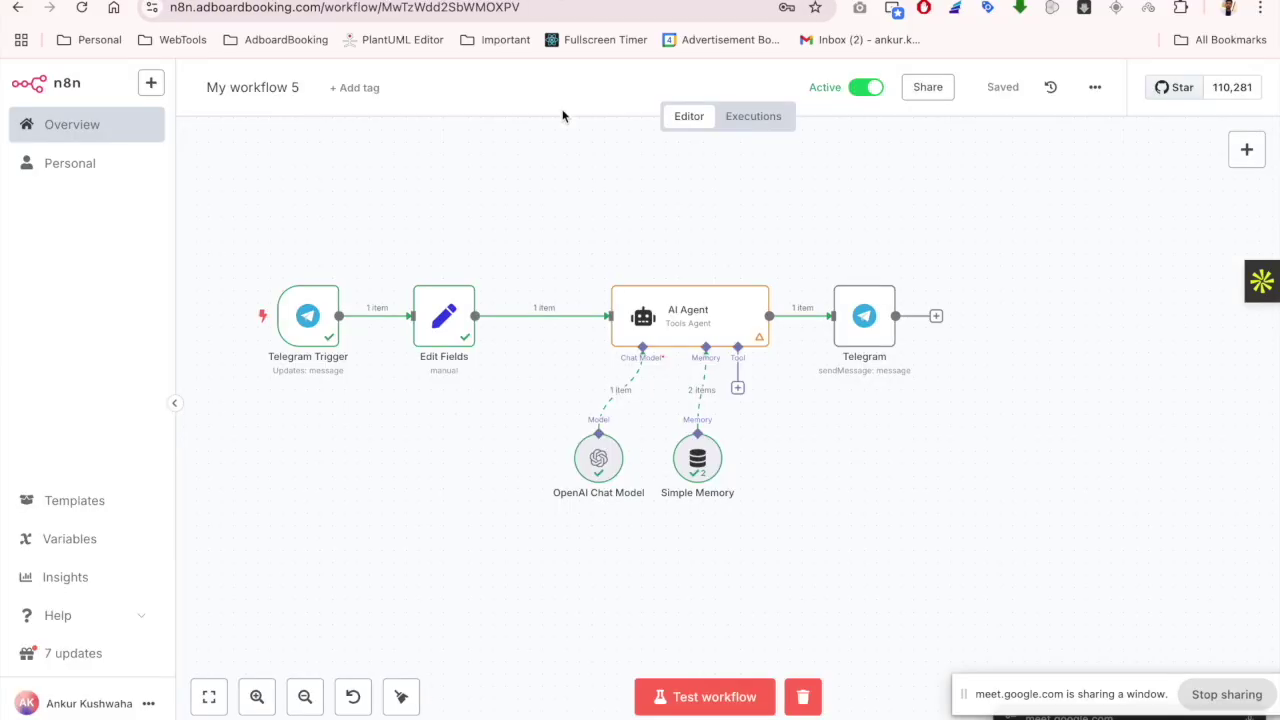
Inspect the OpenAI Chat Model node and its OpenAi account credential, and return to the canvas
double_click(600, 456)
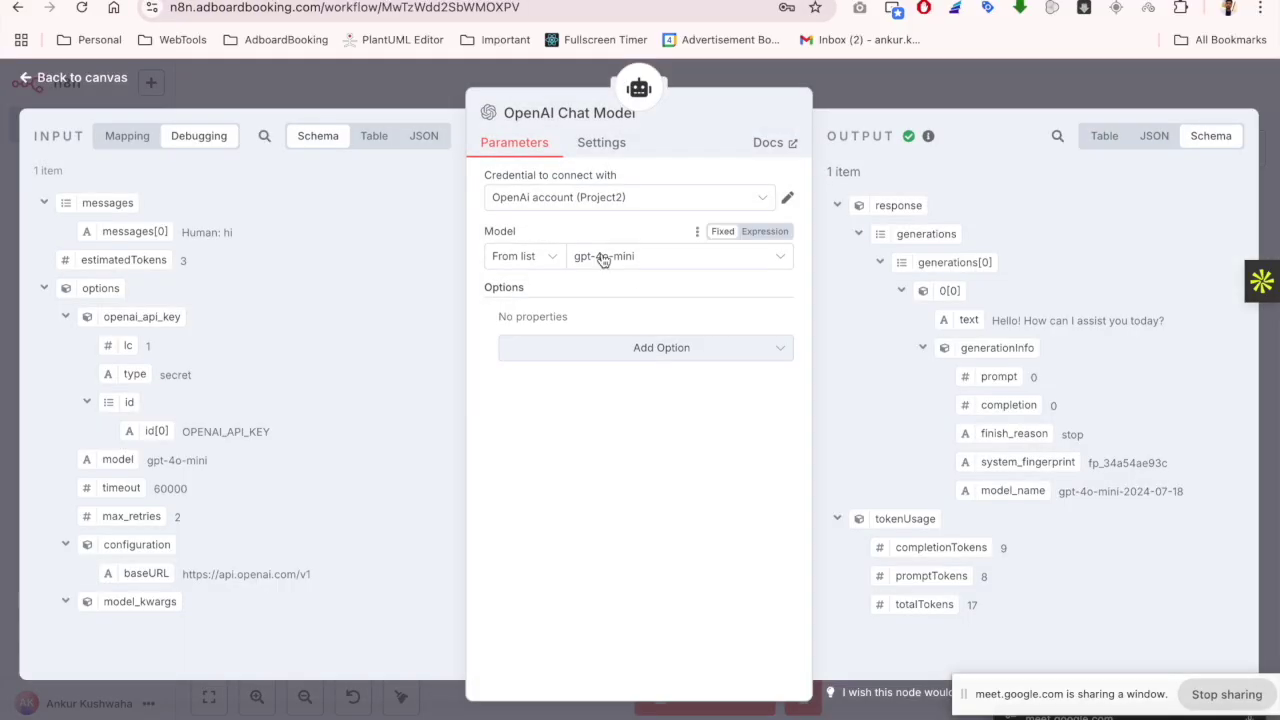
left_click(787, 202)
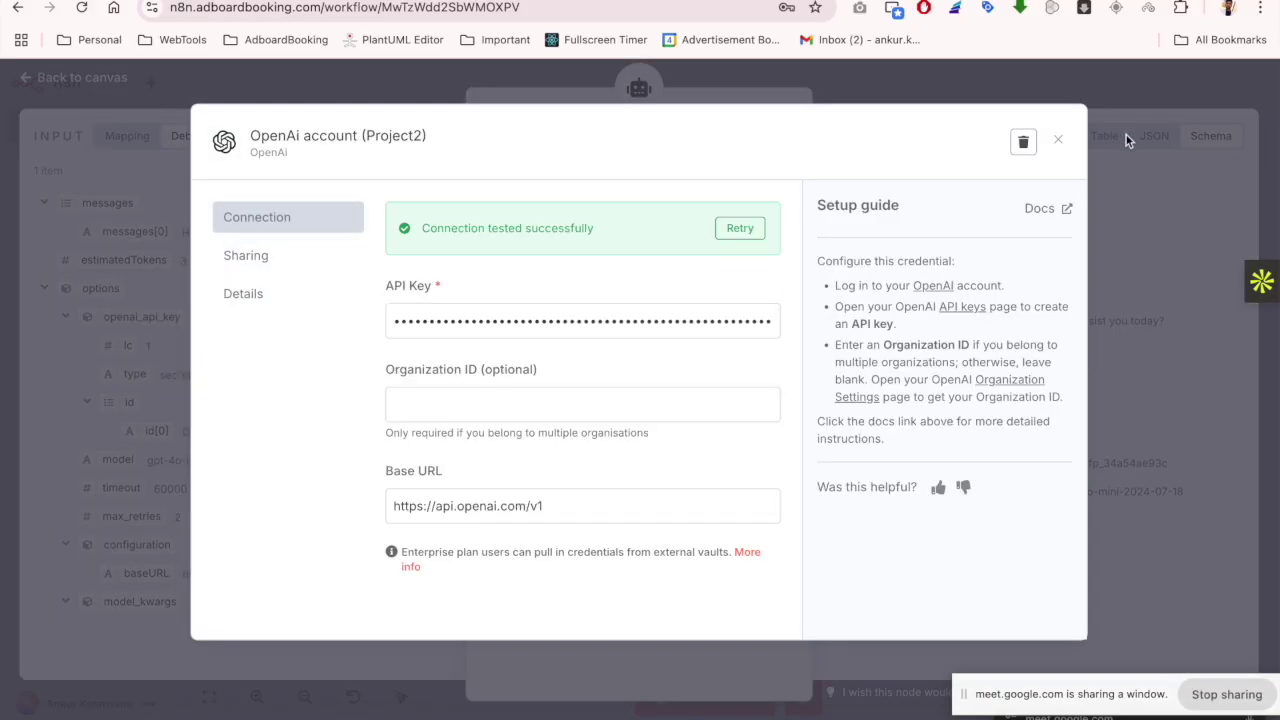
left_click(1070, 88)
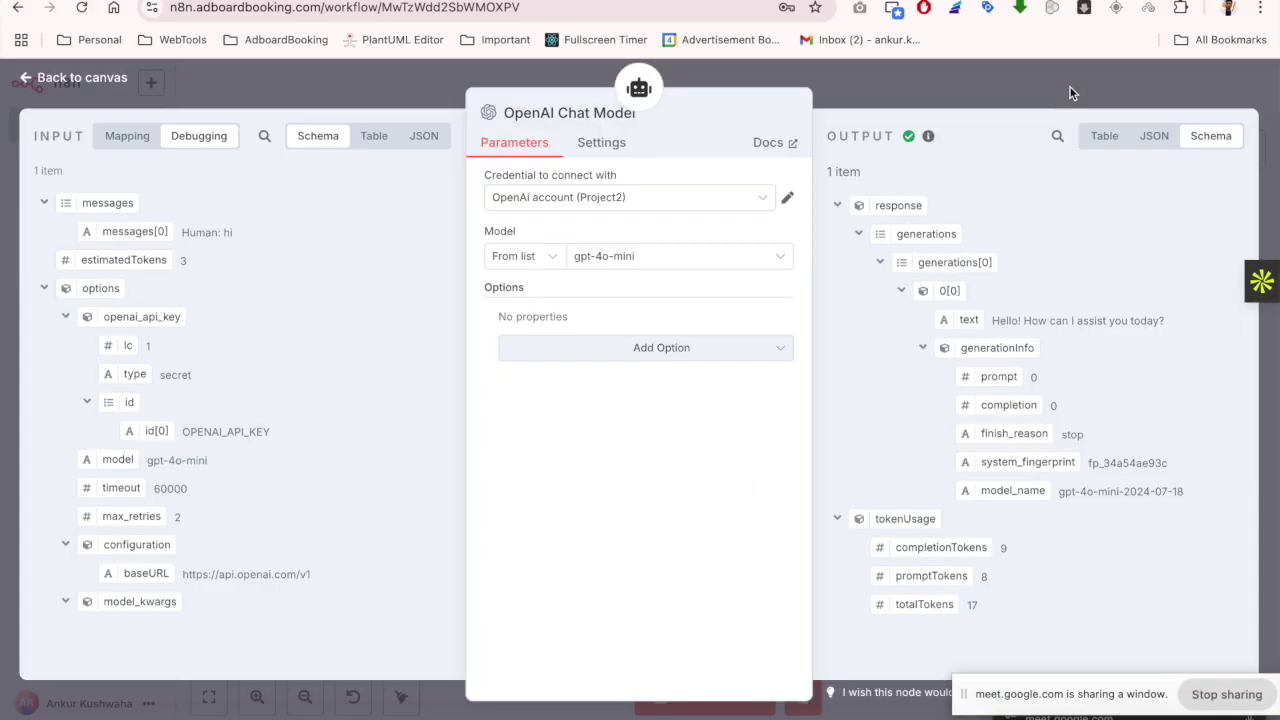
left_click(947, 86)
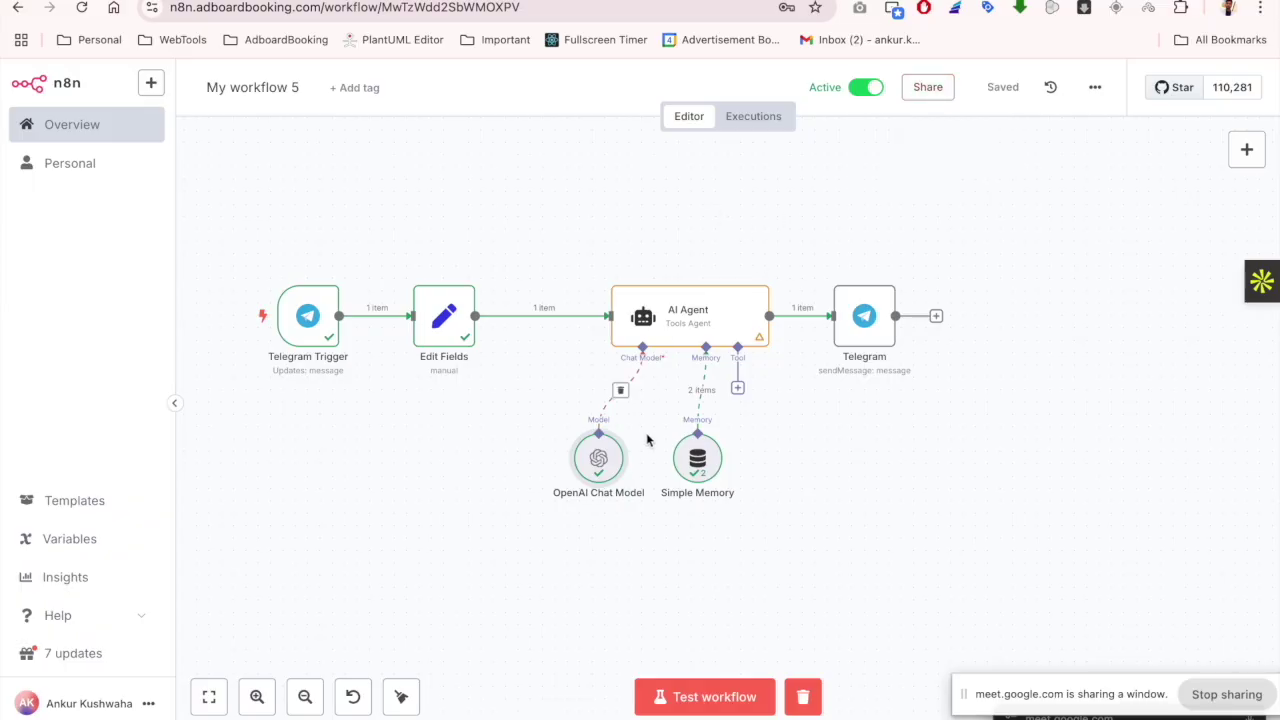
Review the categories of nodes that can be added to the workflow
left_click(1246, 150)
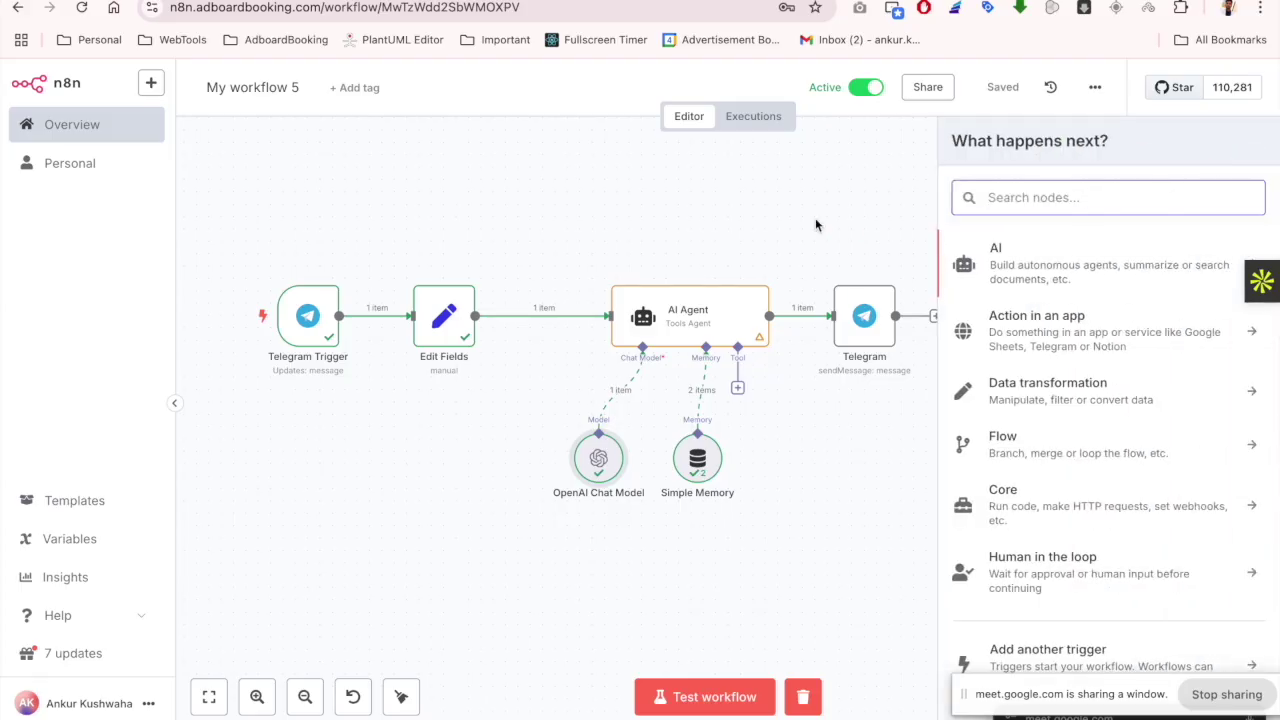
scroll(1024, 440, "down", 1)
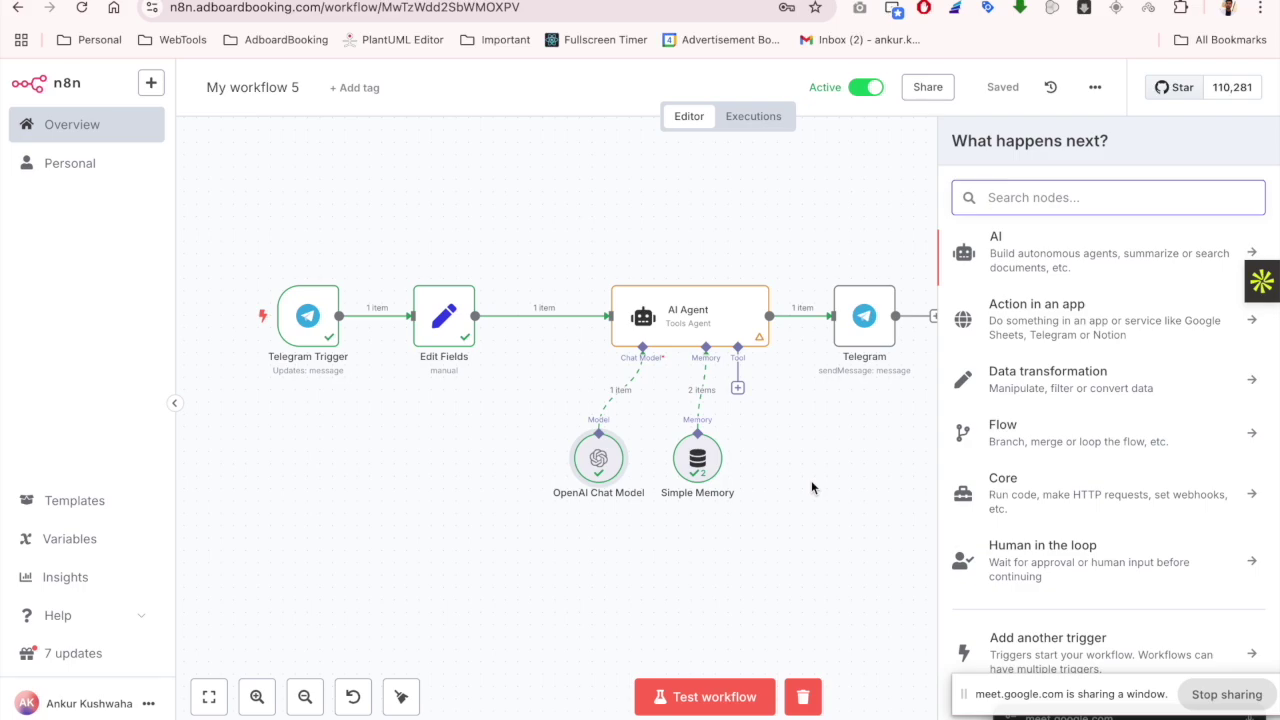
left_click(548, 205)
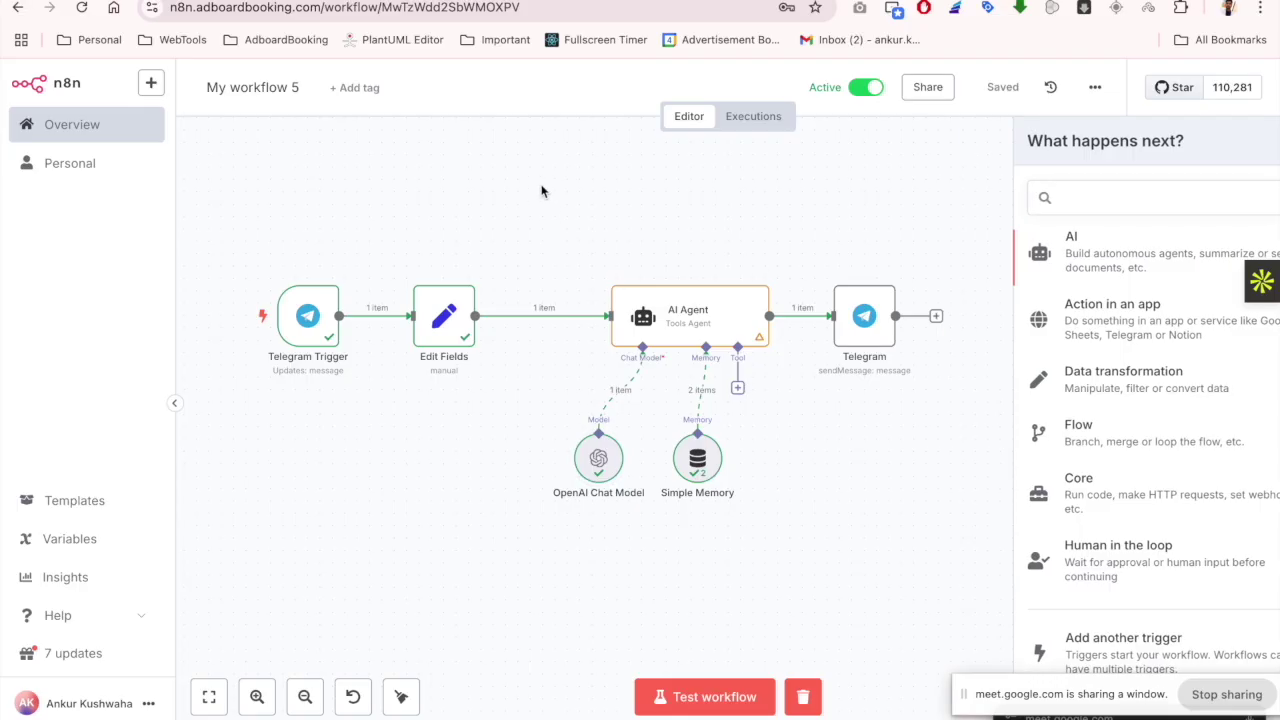
left_click(1245, 152)
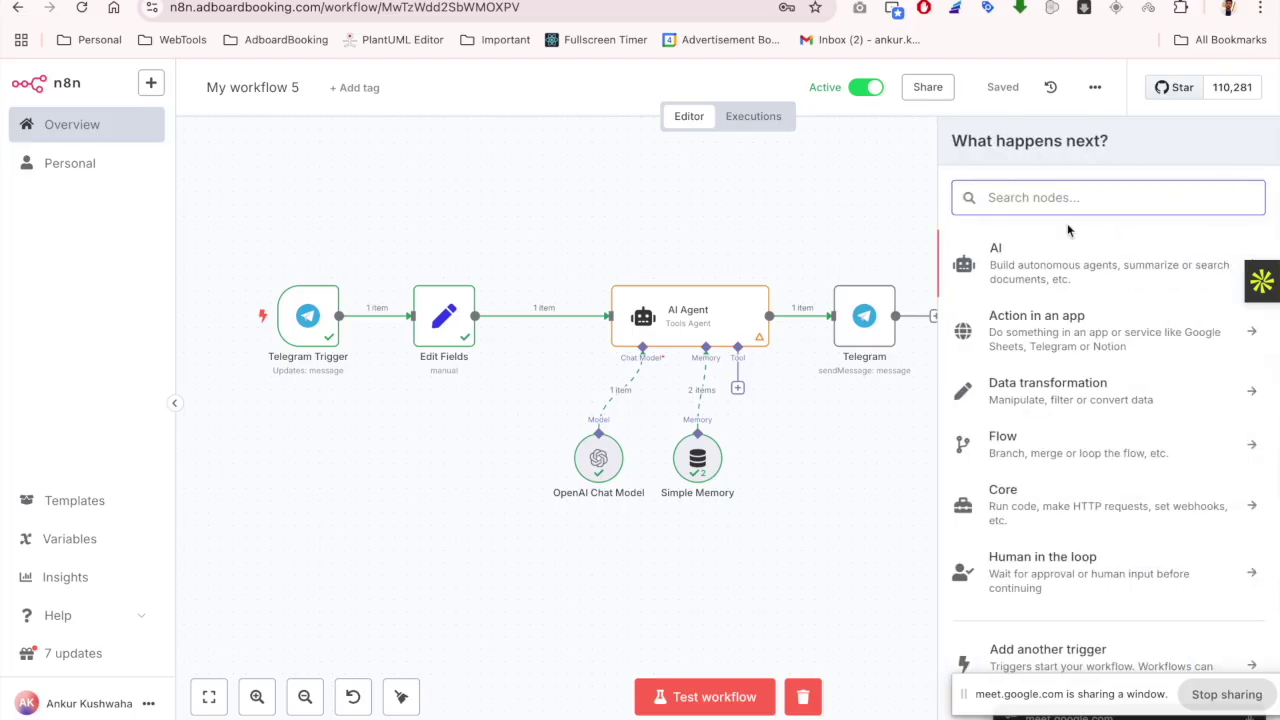
scroll(1060, 415, "down", 1)
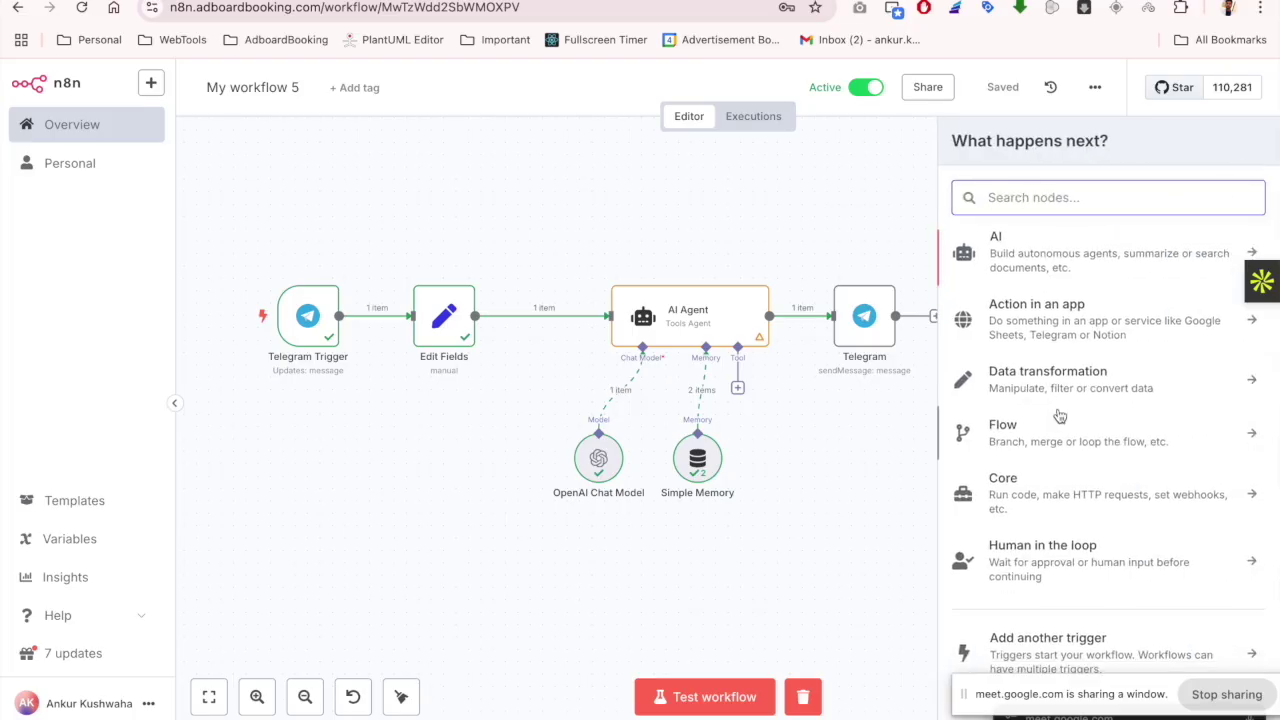
Switch to the n8n Docs Docker installation page and read the commands for starting n8n
key("ctrl+Tab")
scroll(445, 504, "down", 1)
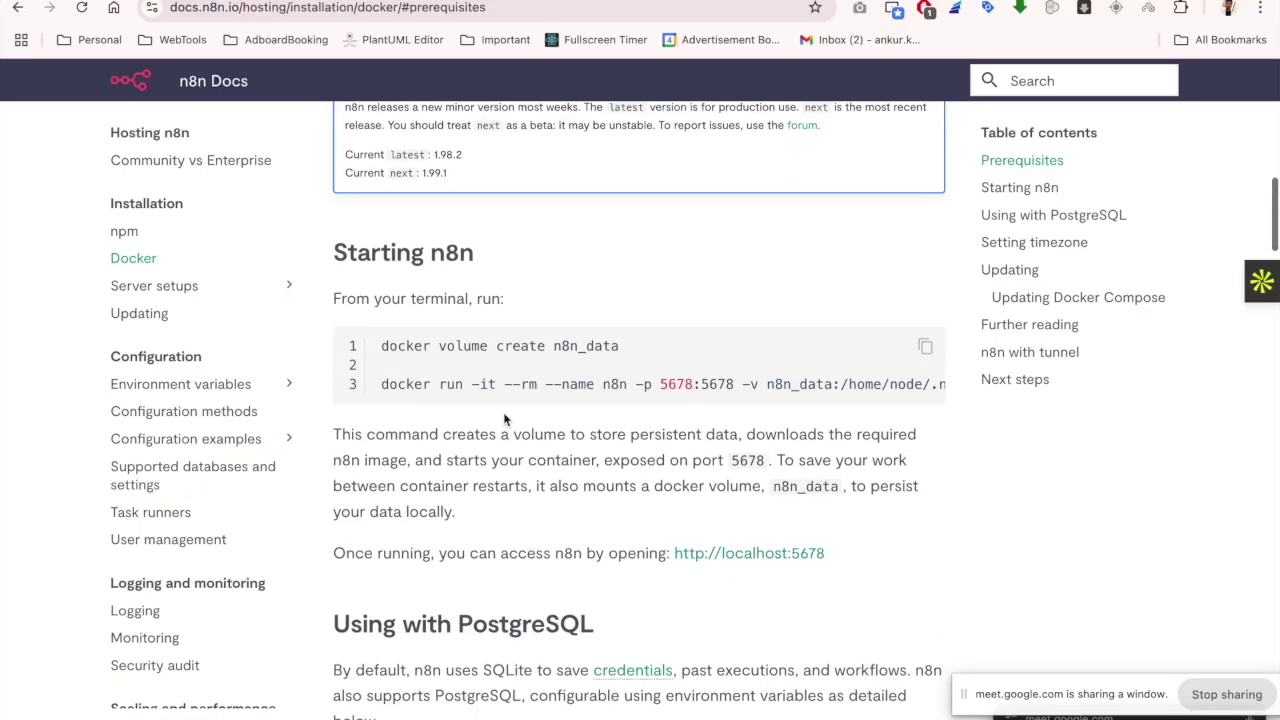
left_click_drag(382, 345, 660, 382)
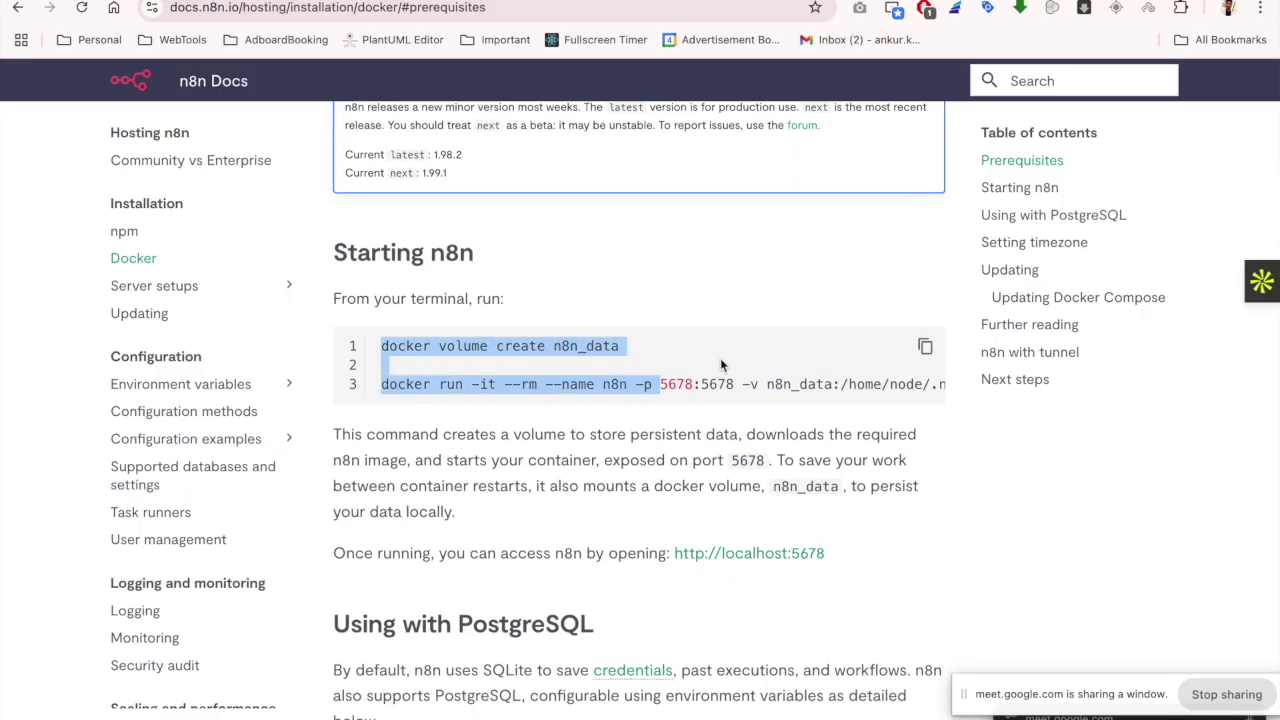
left_click(697, 351)
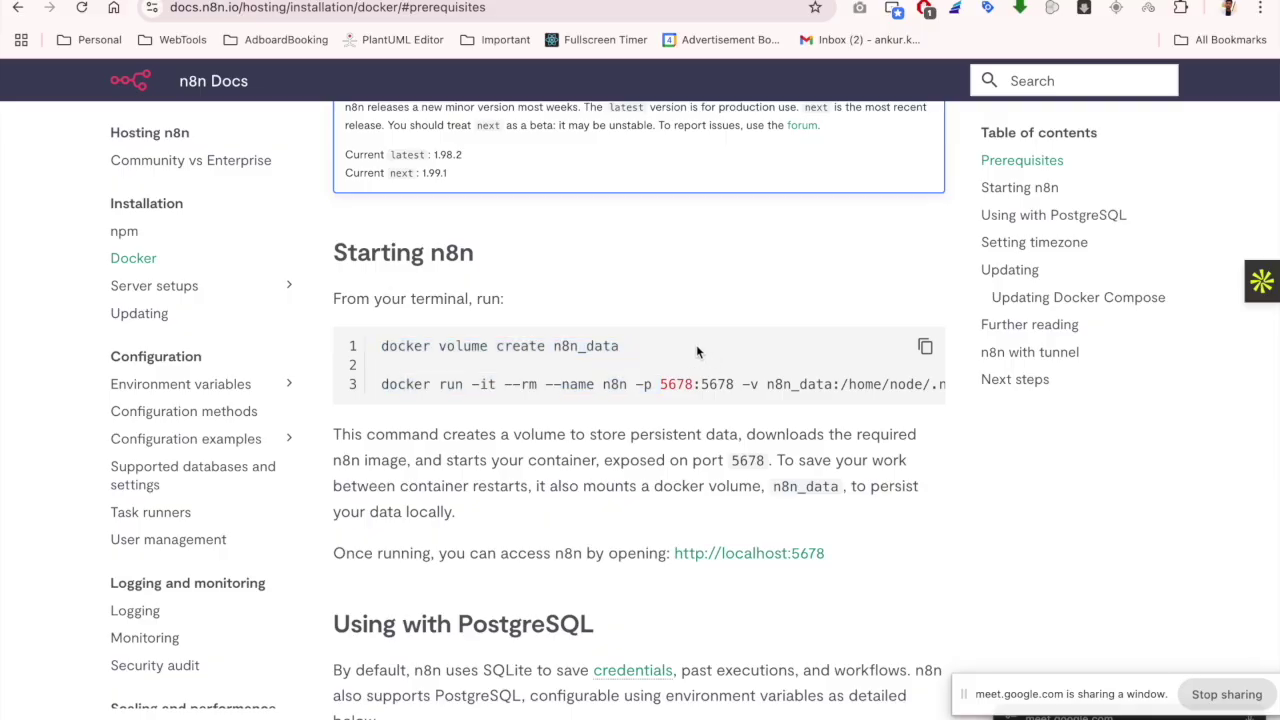
scroll(709, 362, "right", 5)
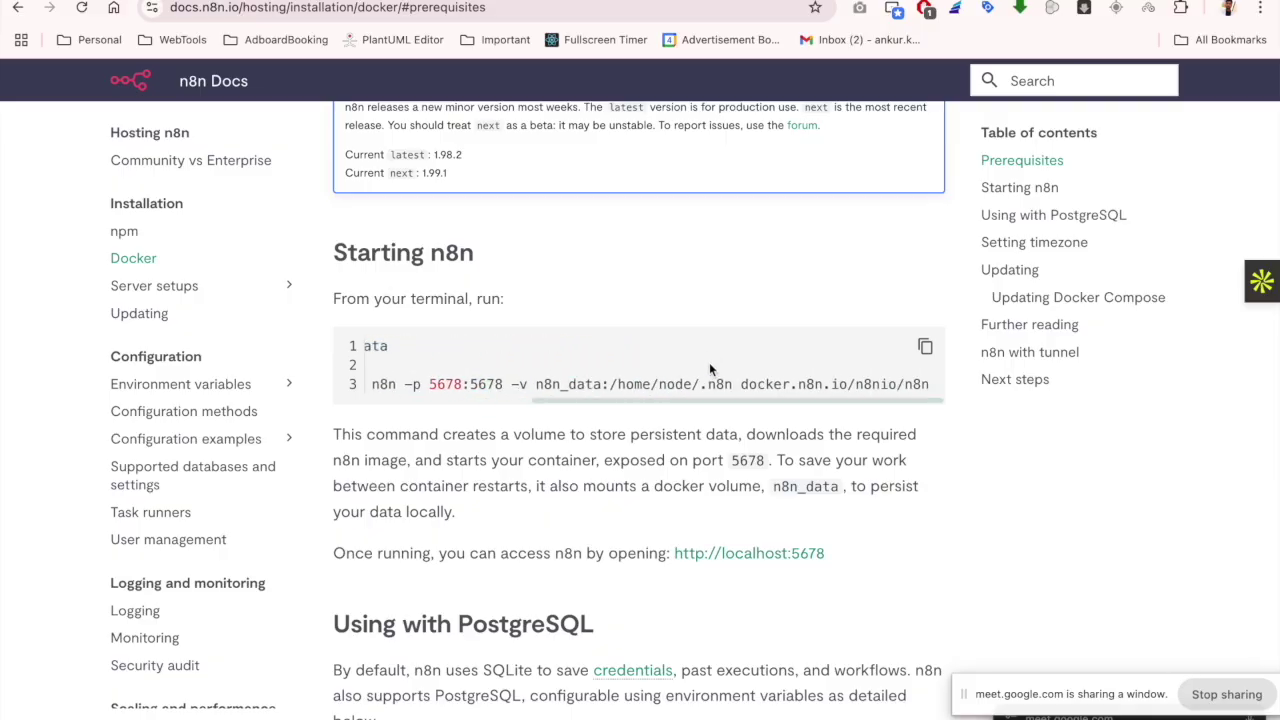
scroll(709, 365, "left", 5)
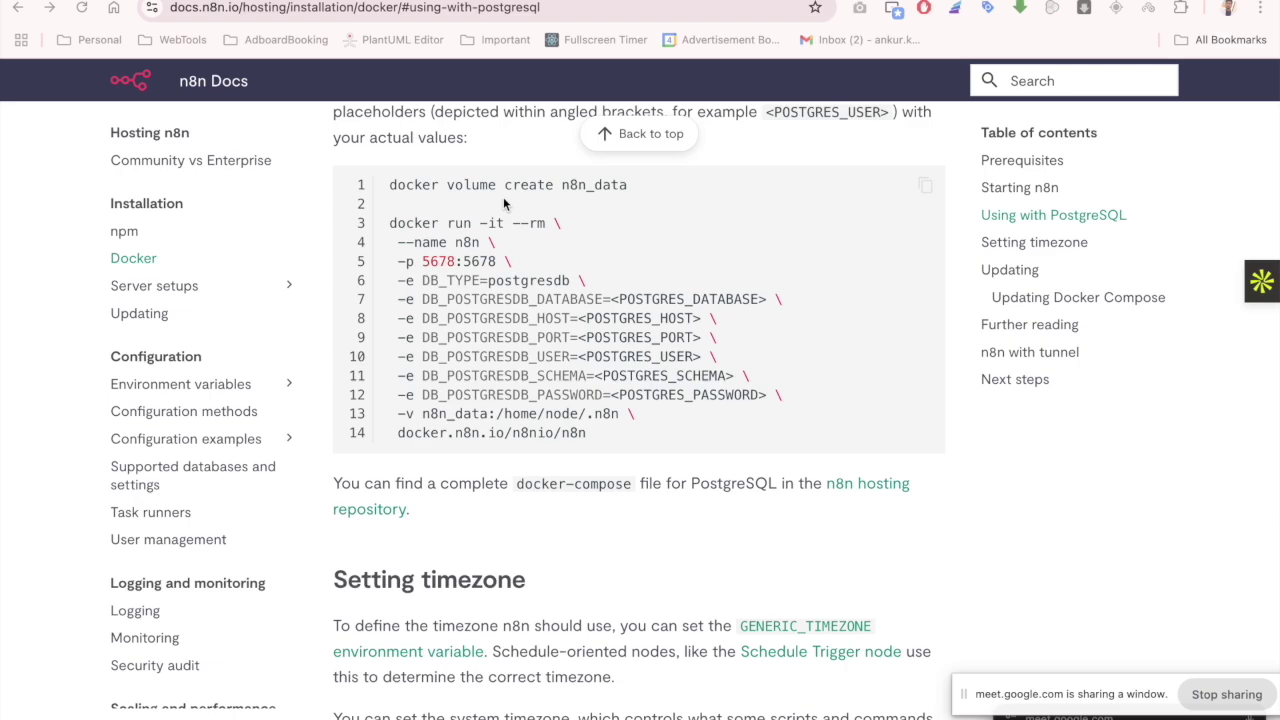
left_click(378, 3)
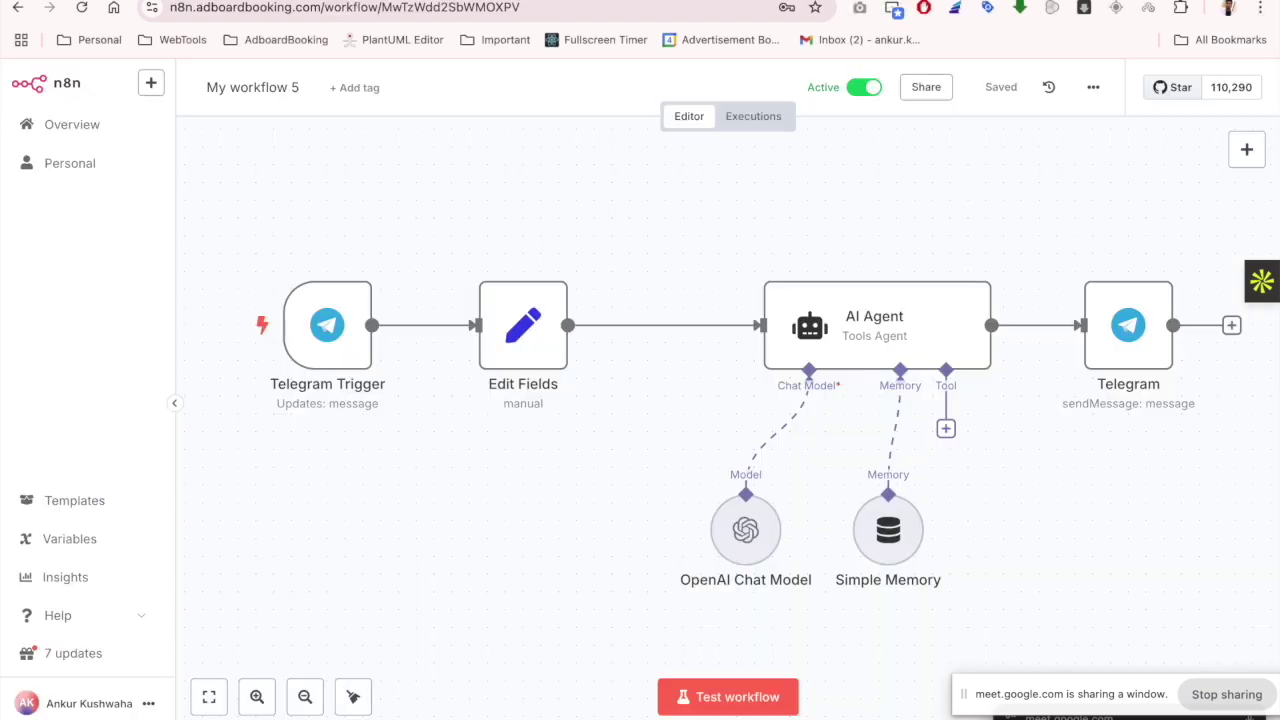
left_click(198, 10)
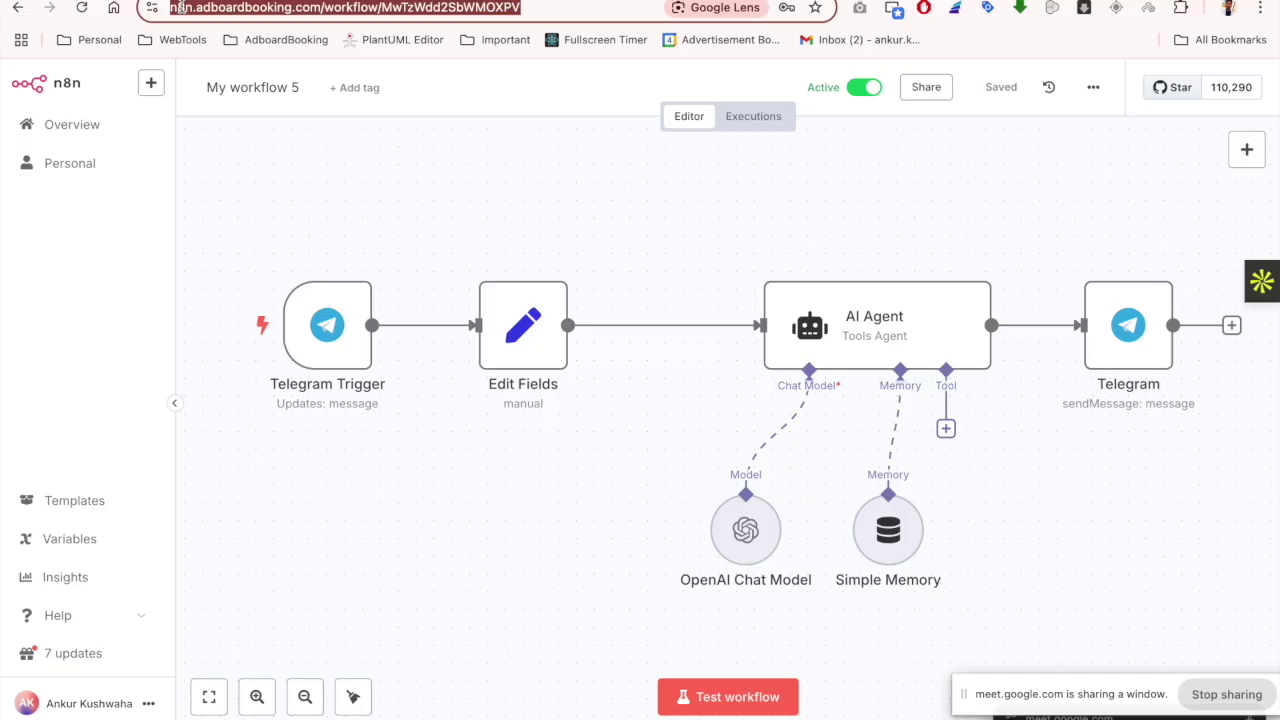
left_click(272, 10)
left_click_drag(358, 12, 170, 10)
triple_click(250, 17)
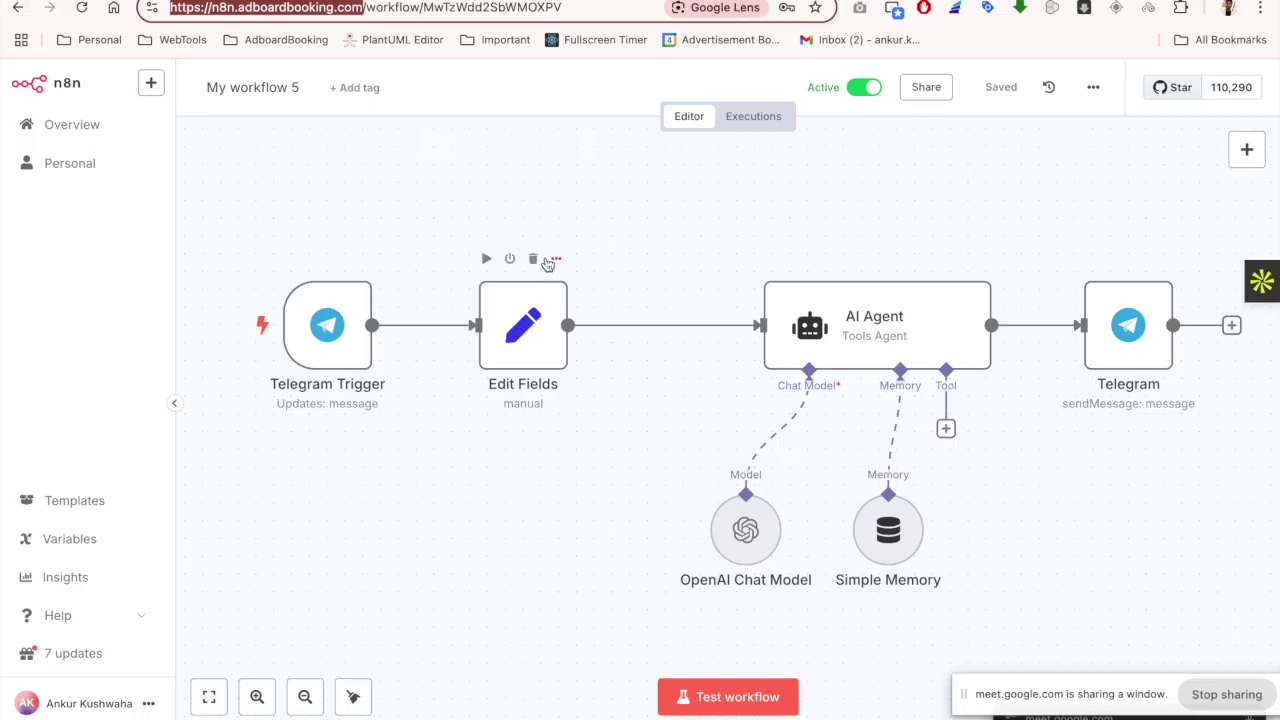
scroll(551, 263, "down", 3)
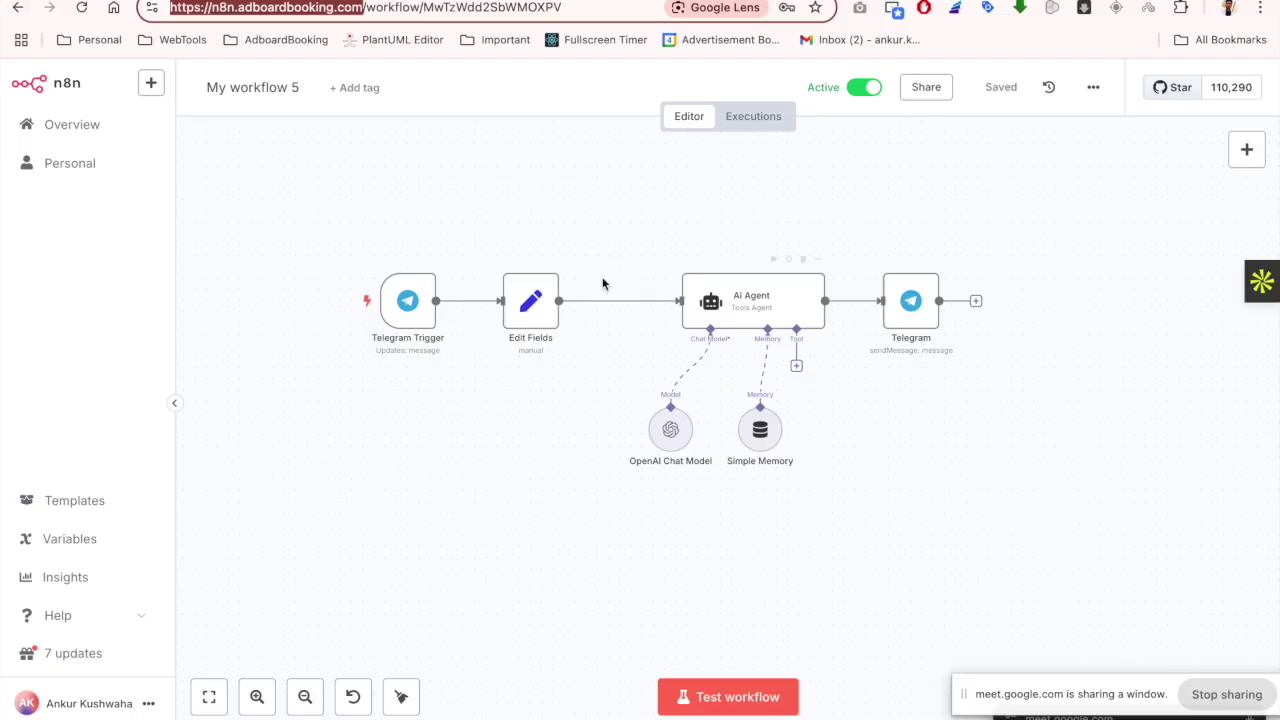
left_click(408, 298)
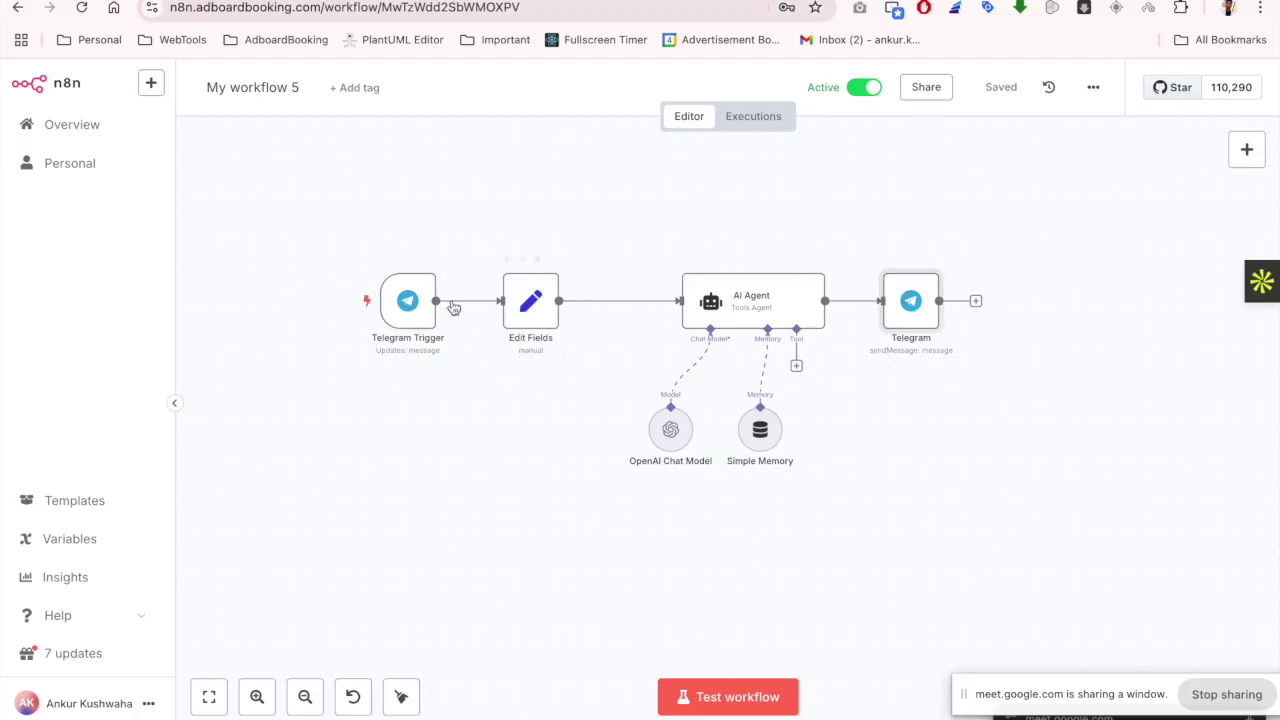
Move the Telegram Trigger node further left to widen the gap before the Edit Fields node
left_click_drag(471, 204, 864, 545)
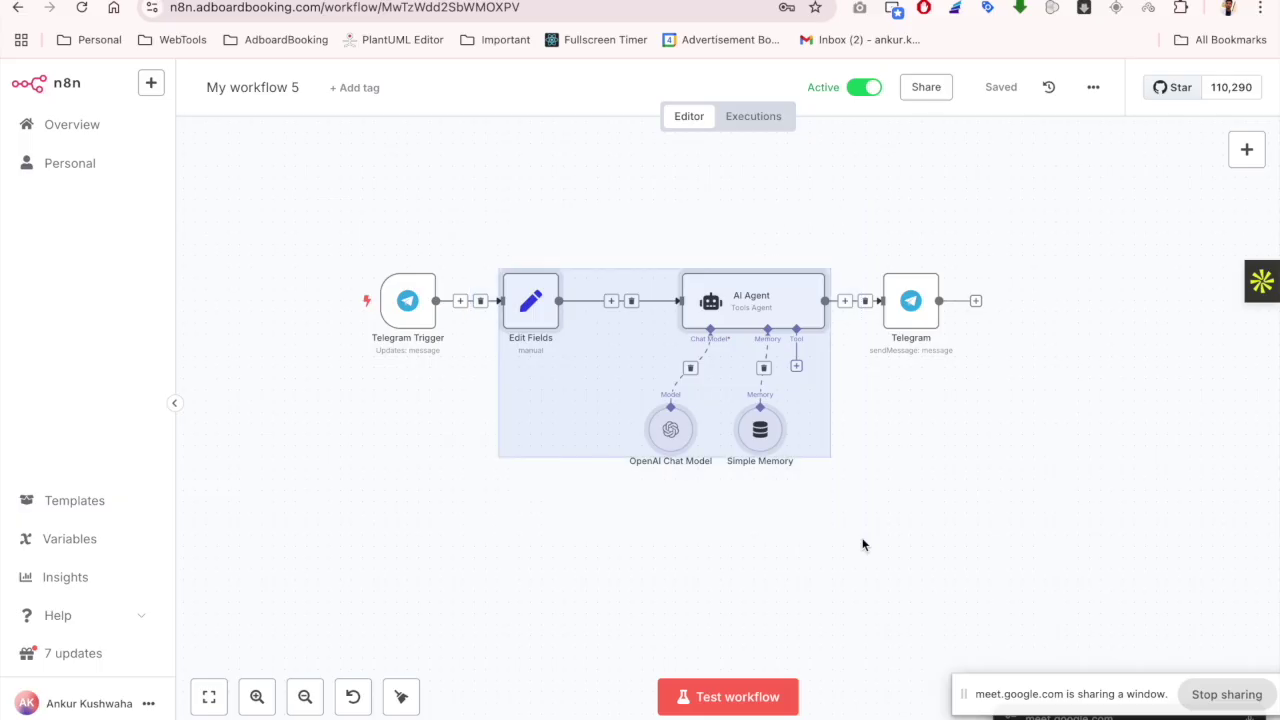
left_click(598, 612)
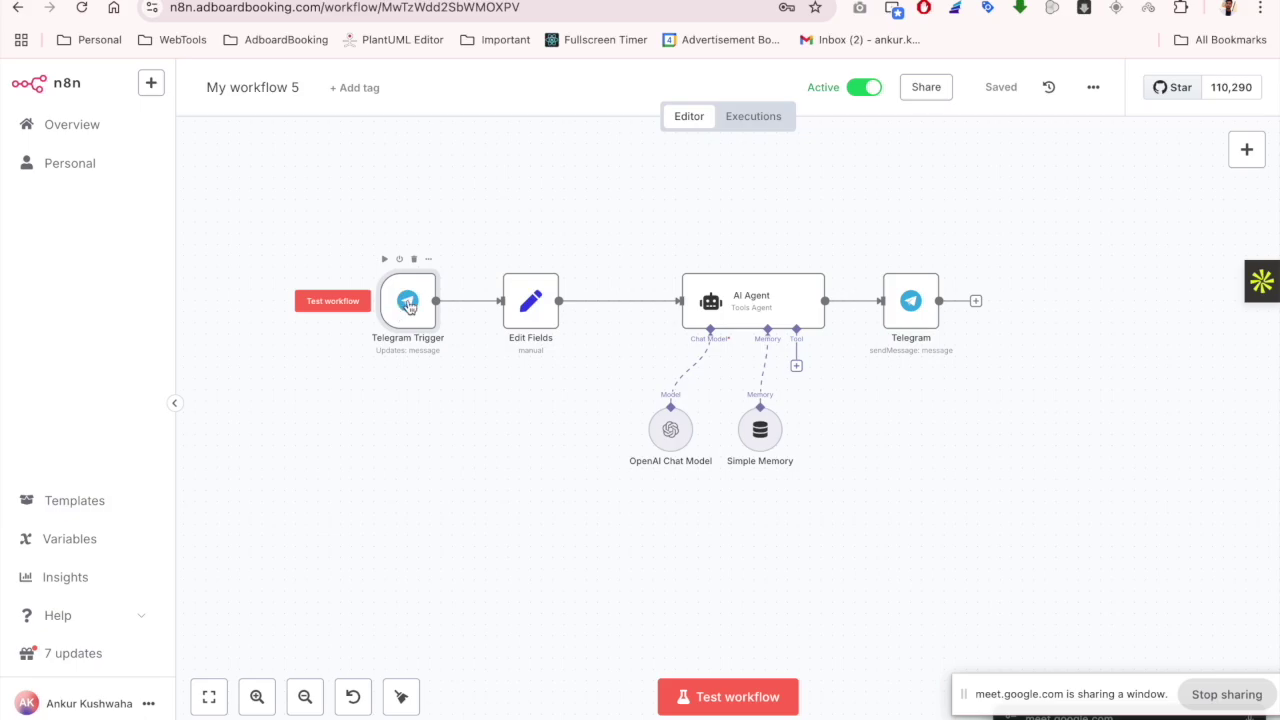
left_click_drag(409, 306, 308, 306)
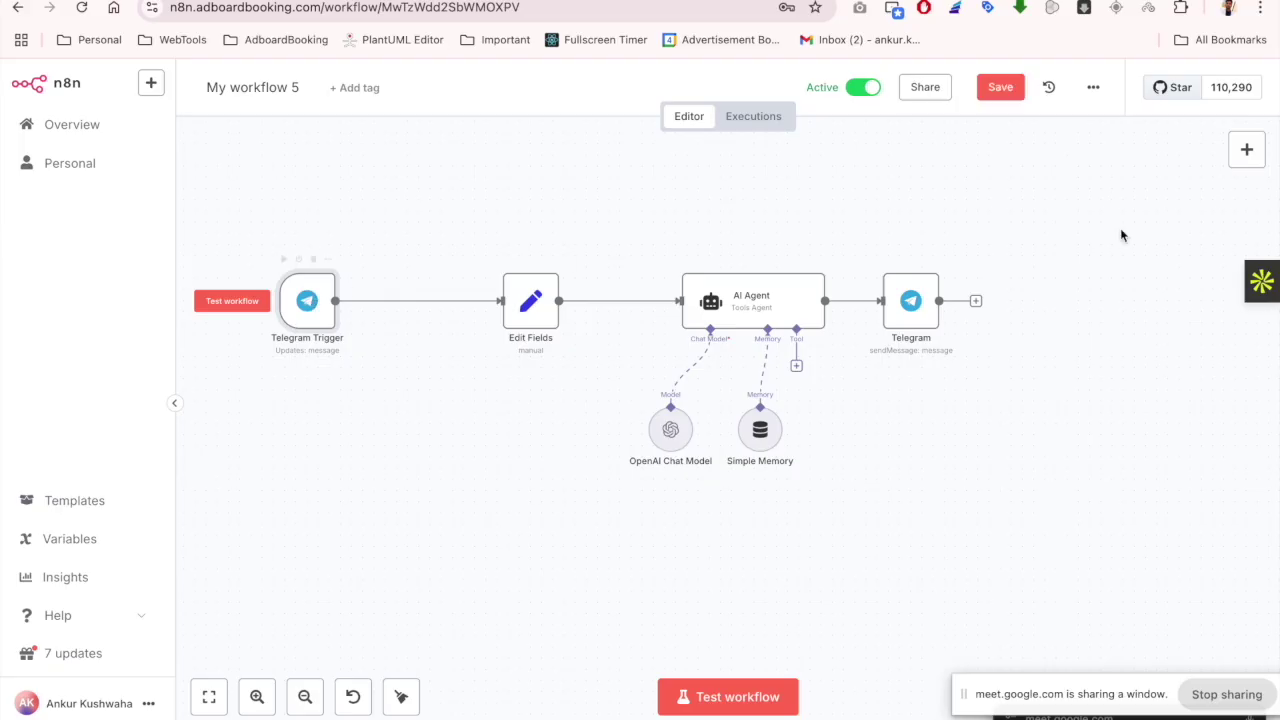
Add an OpenAI node with the Transcribe a recording action after the Telegram Trigger and place it above the main flow
left_click(1247, 150)
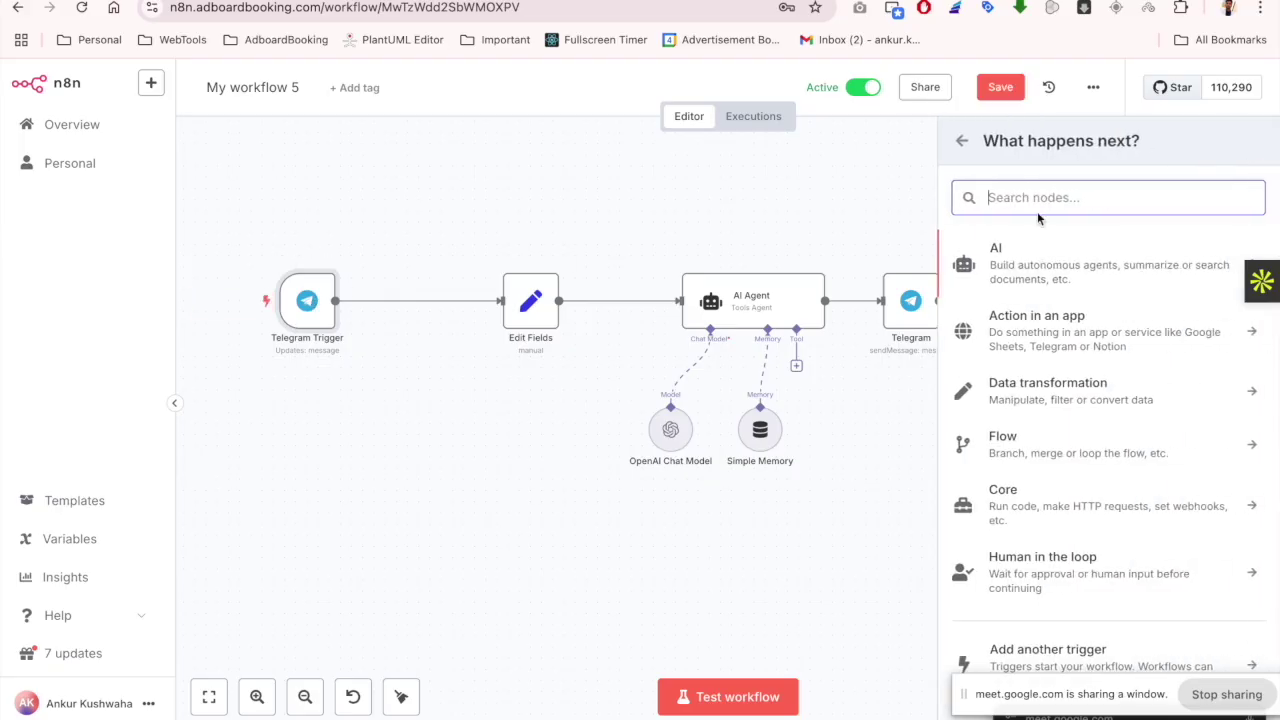
type("ai")
key("BackSpace")
key("BackSpace")
type("ope")
left_click(1032, 264)
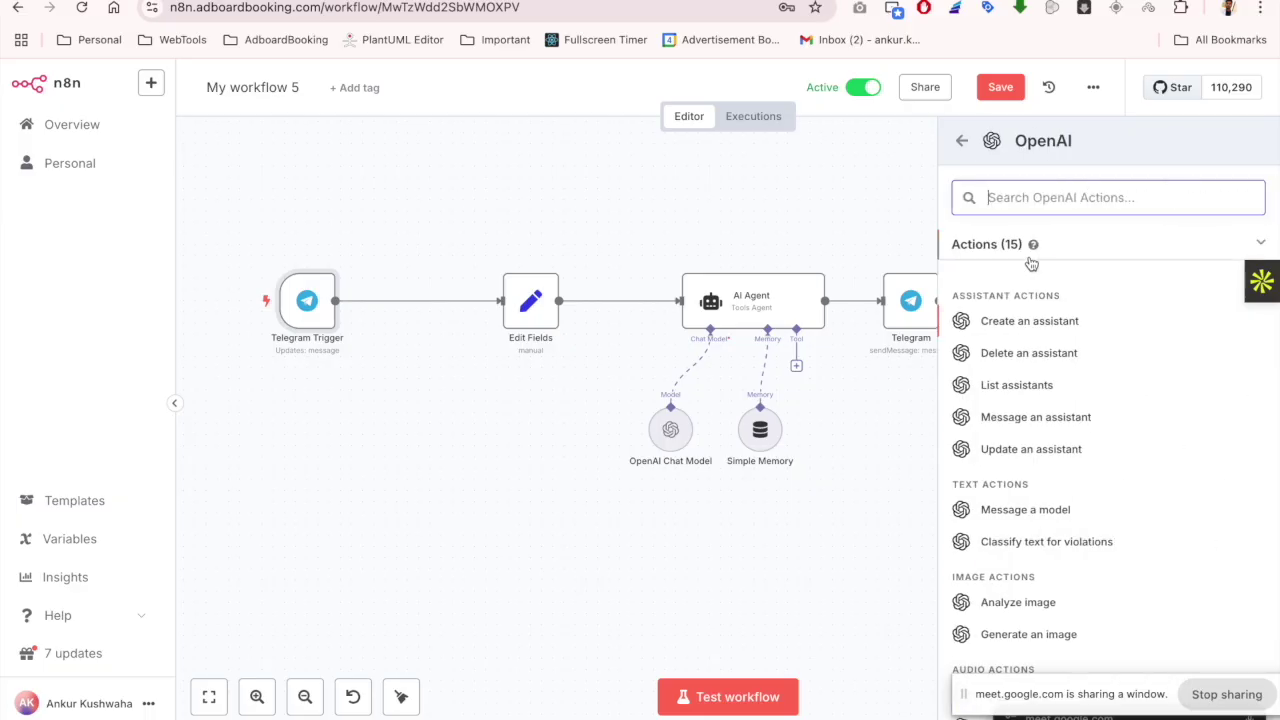
scroll(1063, 500, "down", 3)
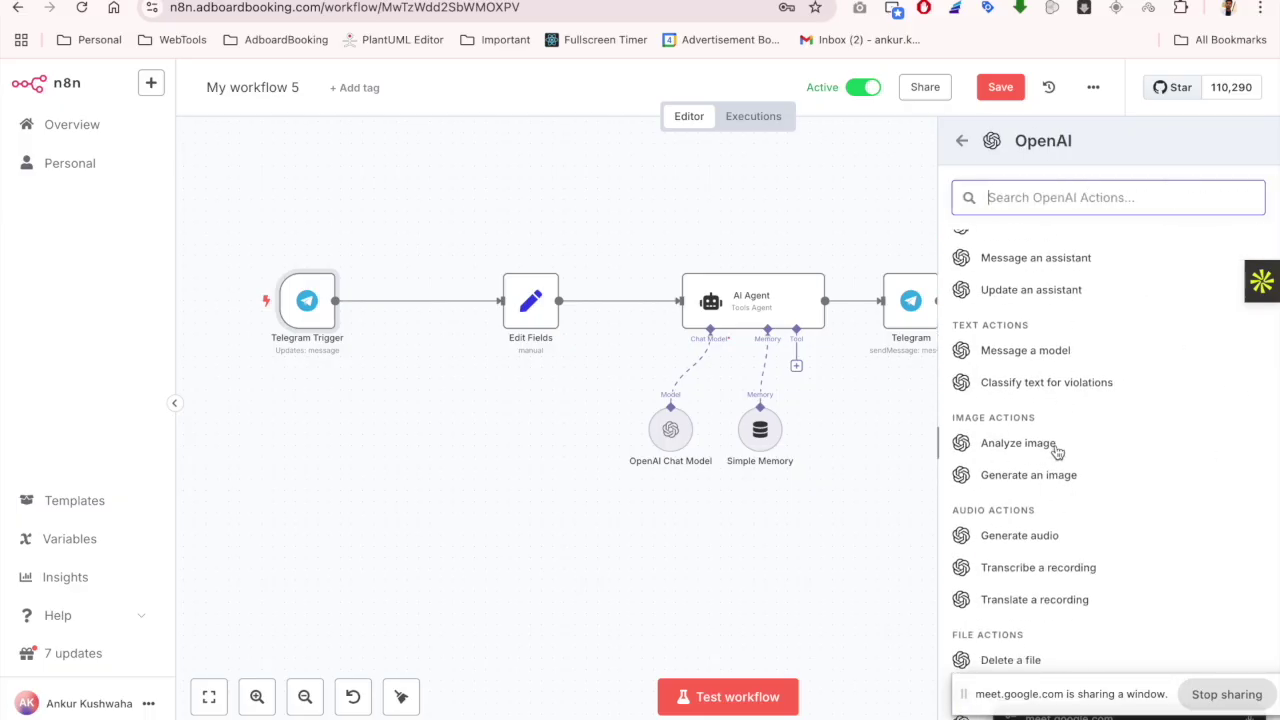
scroll(1080, 480, "down", 1)
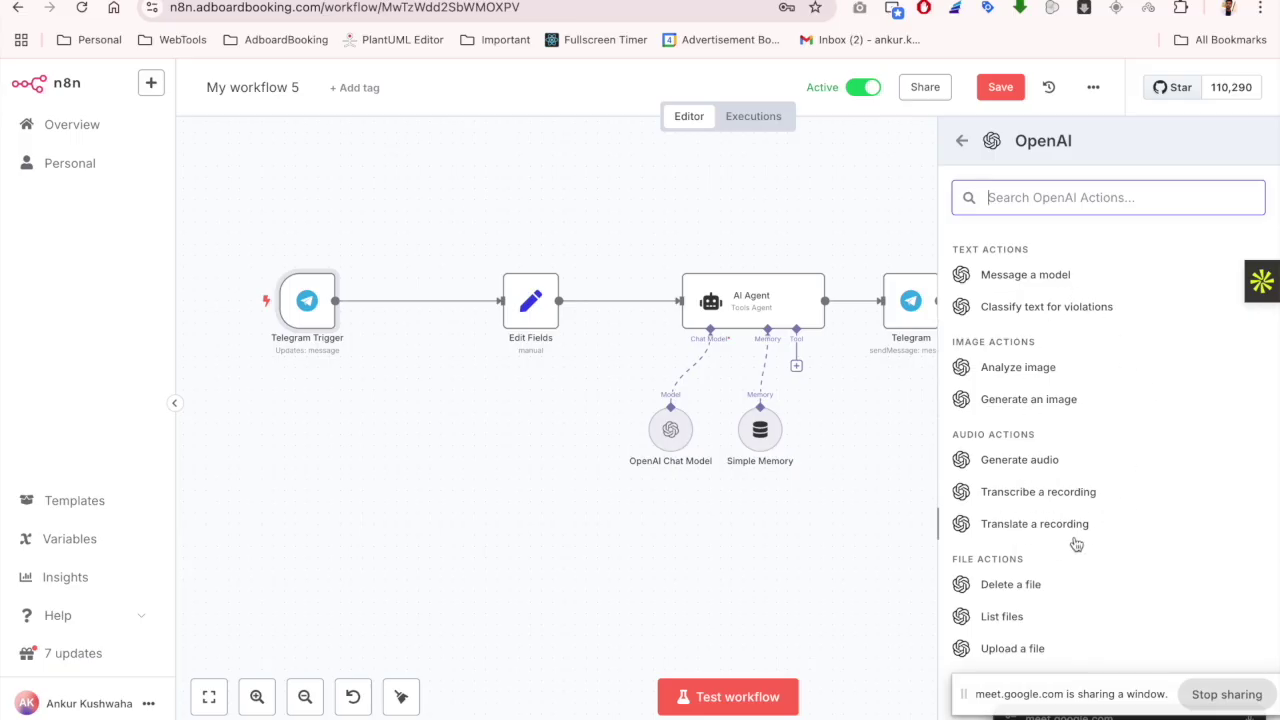
scroll(1074, 405, "down", 1)
scroll(1072, 300, "up", 1)
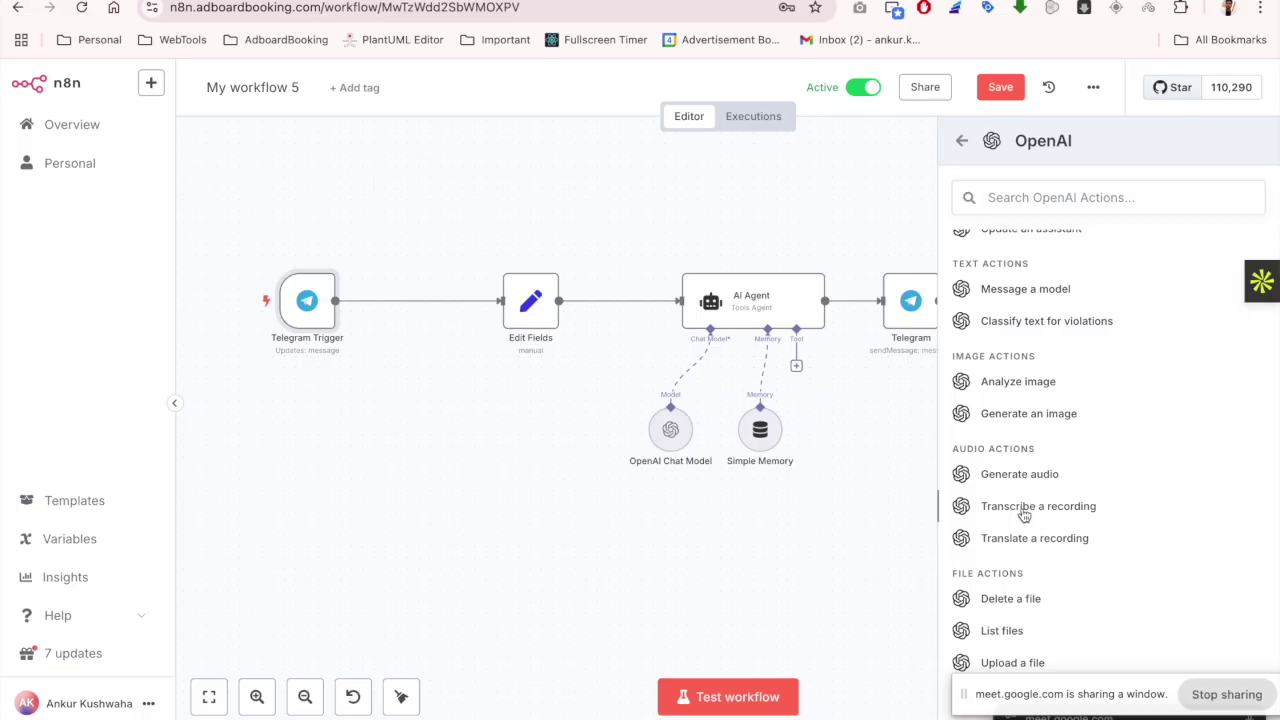
left_click(1024, 510)
left_click(904, 98)
left_click_drag(437, 304, 430, 170)
Insert a Switch node on the connection between the Telegram Trigger and the OpenAI transcription node, and return to the canvas
mouse_move(367, 271)
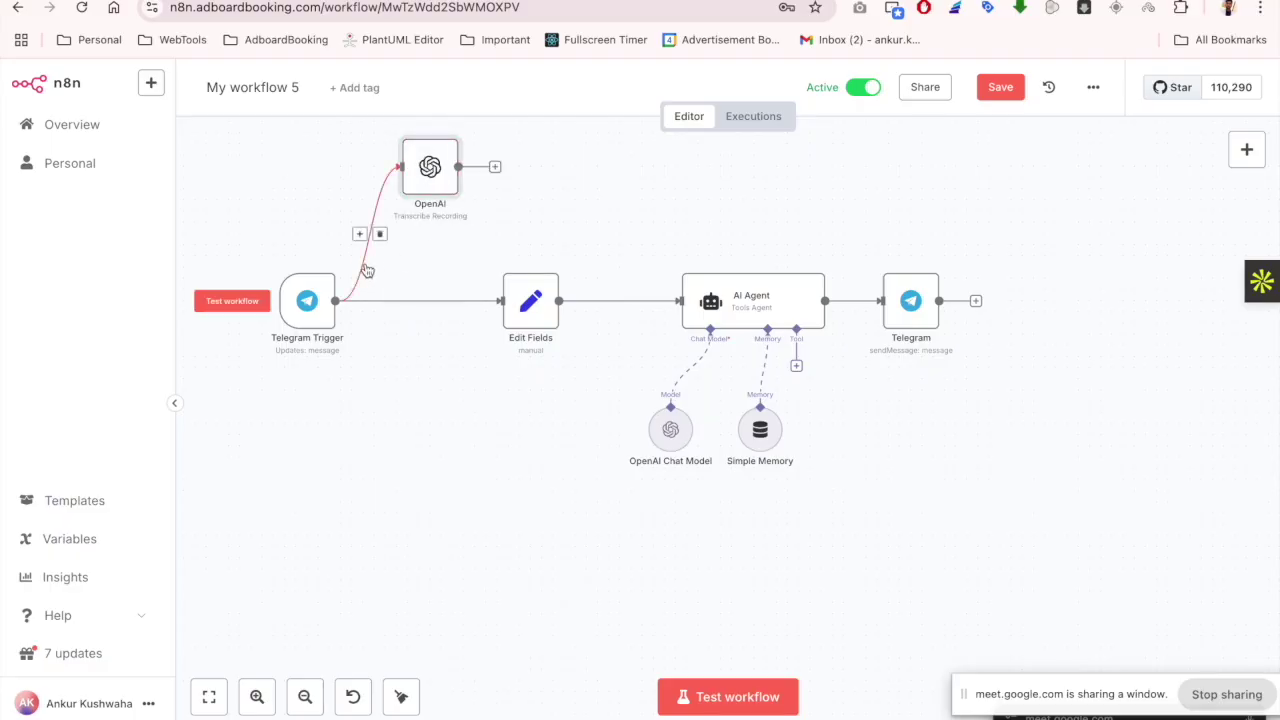
left_click(359, 235)
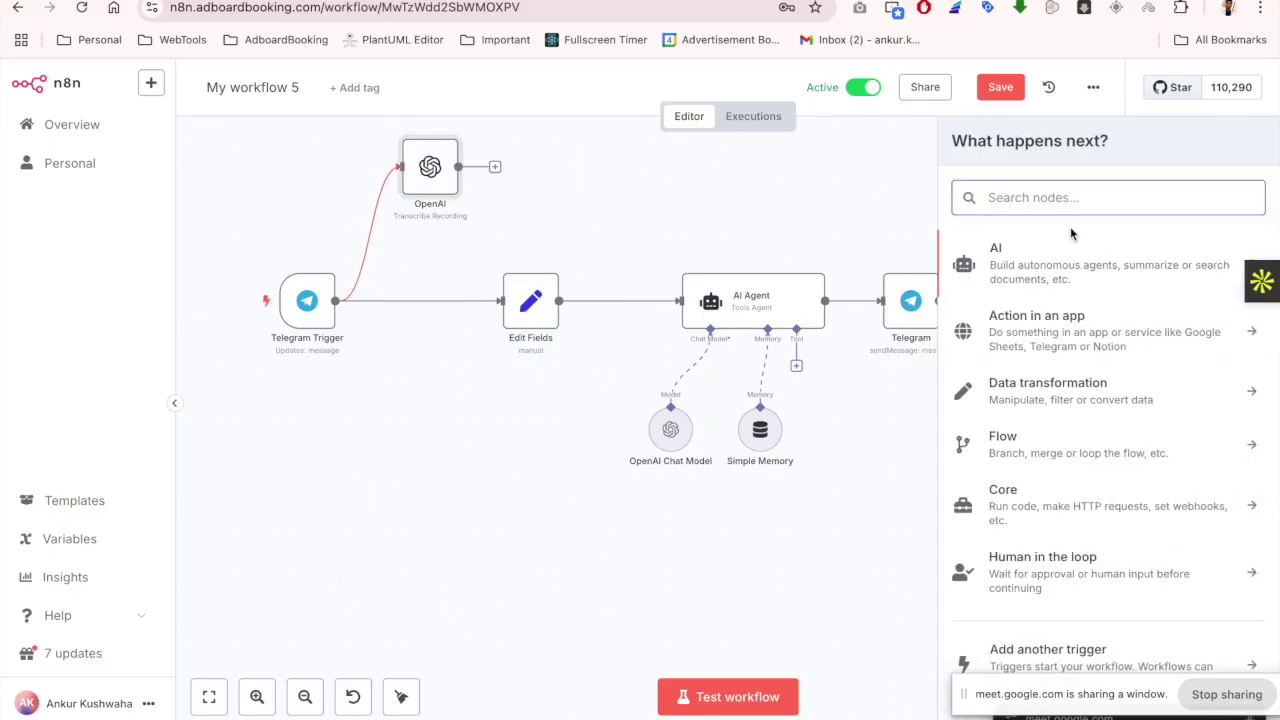
type("edit")
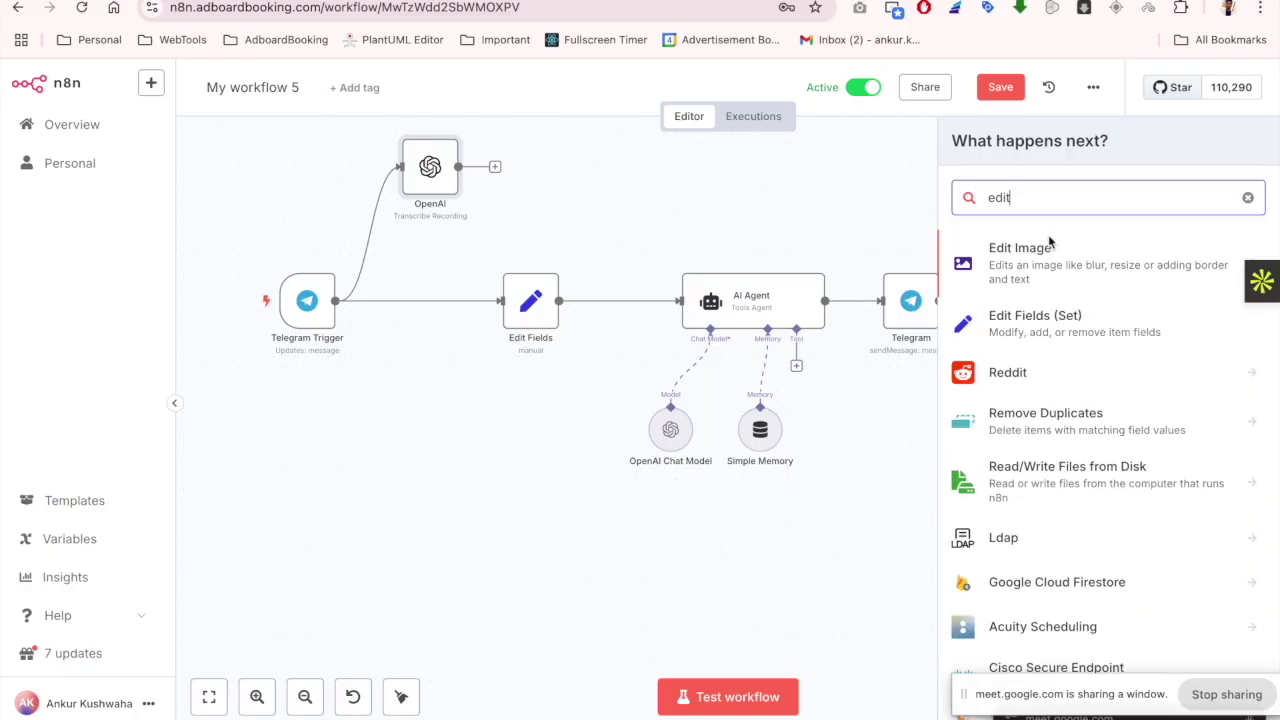
left_click_drag(1031, 200, 922, 203)
type("swit")
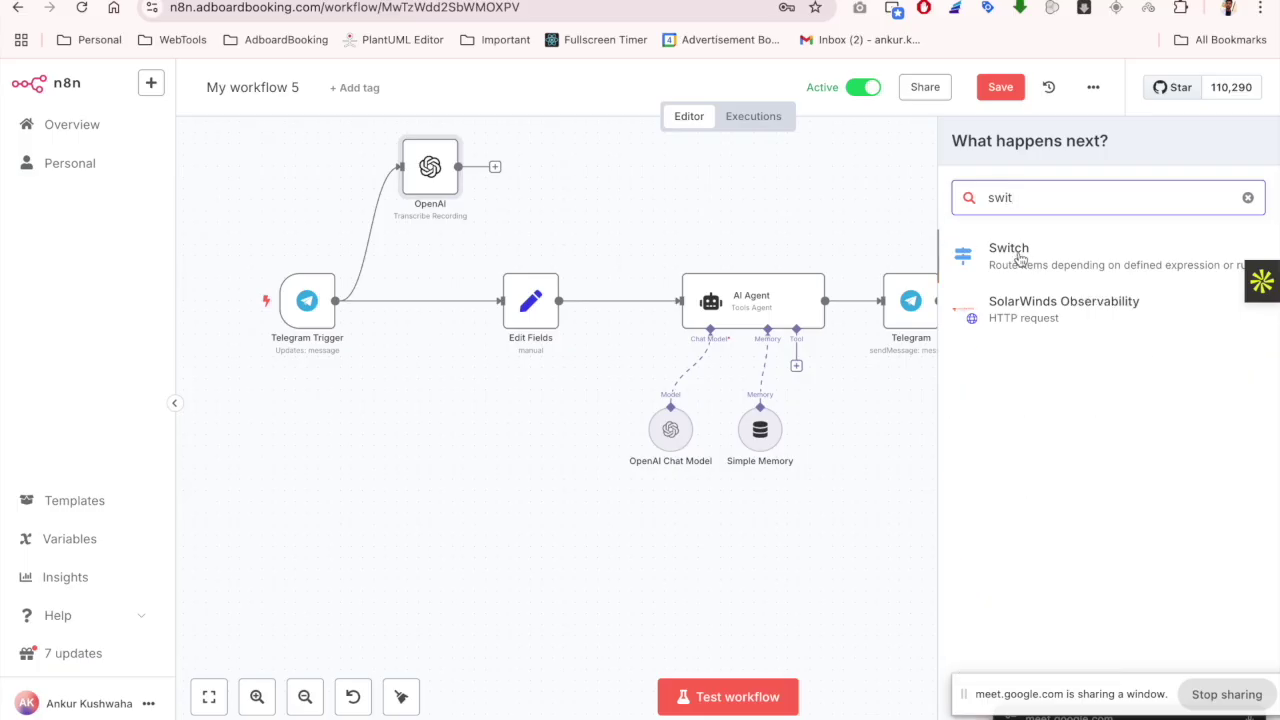
left_click(1015, 252)
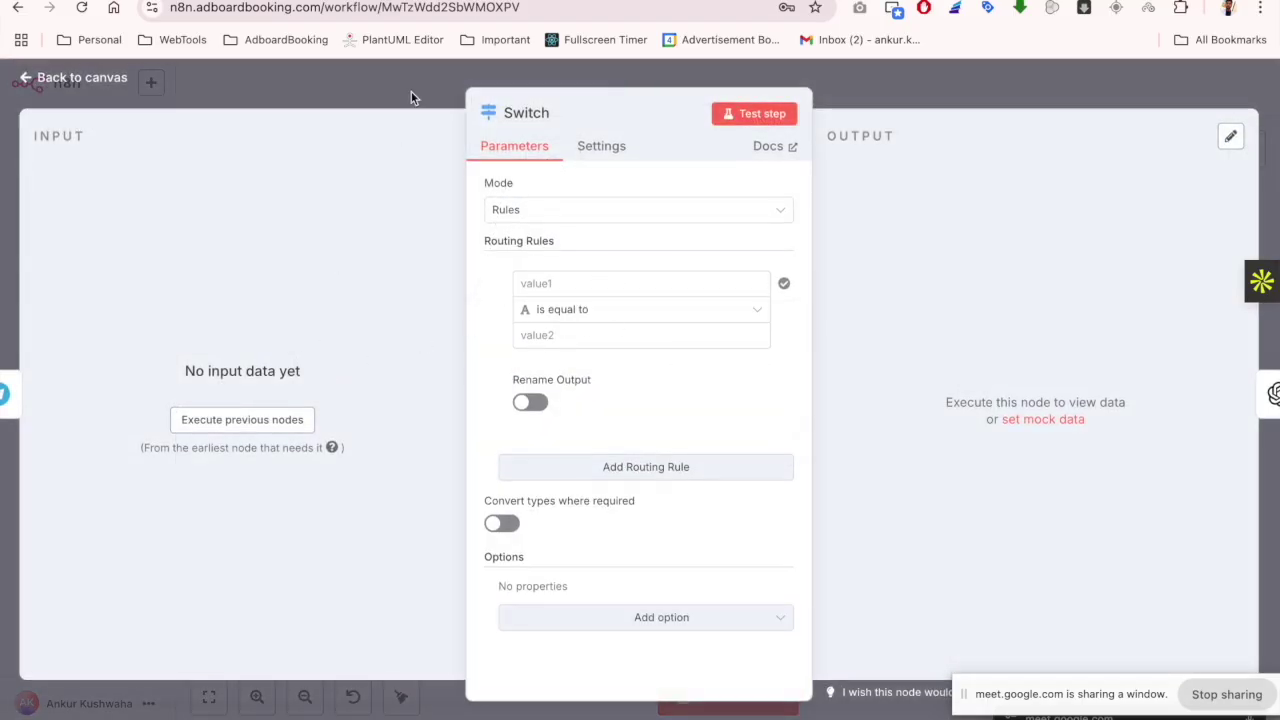
left_click(423, 105)
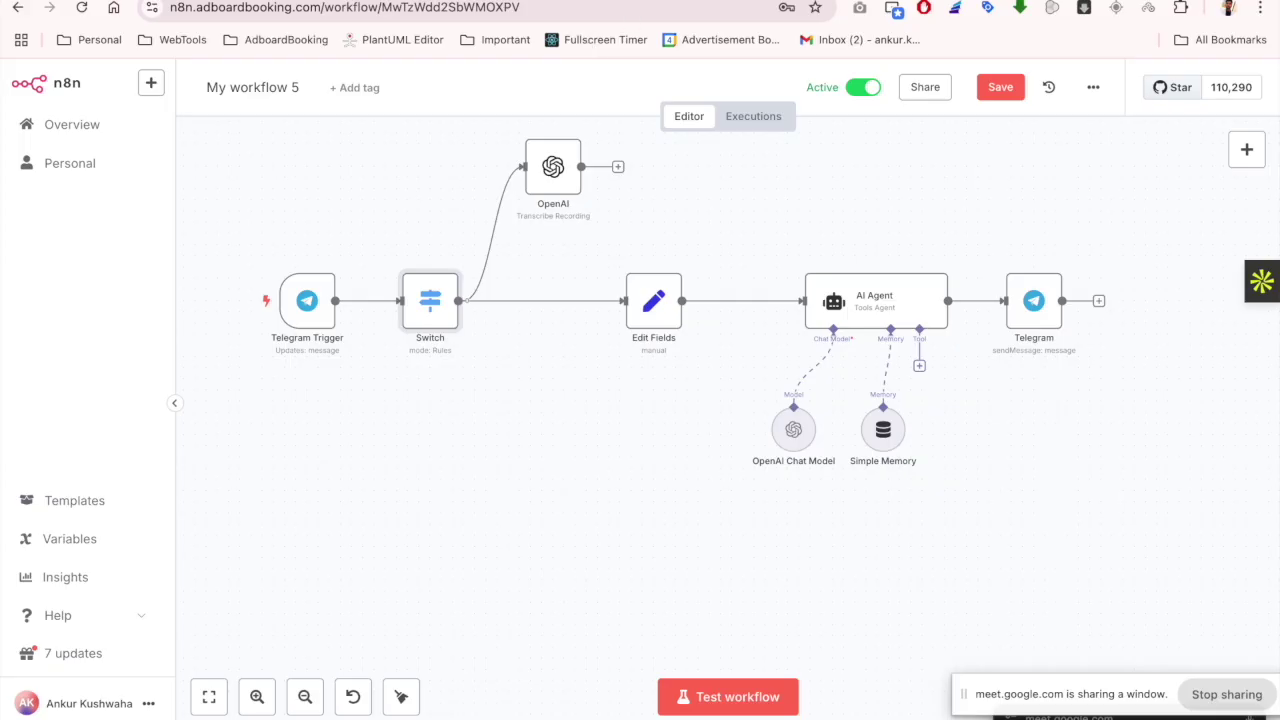
Switch to Telegram Web, allow microphone use while visiting the site, and send a short voice message to test-automation-bot
left_click(580, 1)
left_click_drag(991, 703, 1009, 490)
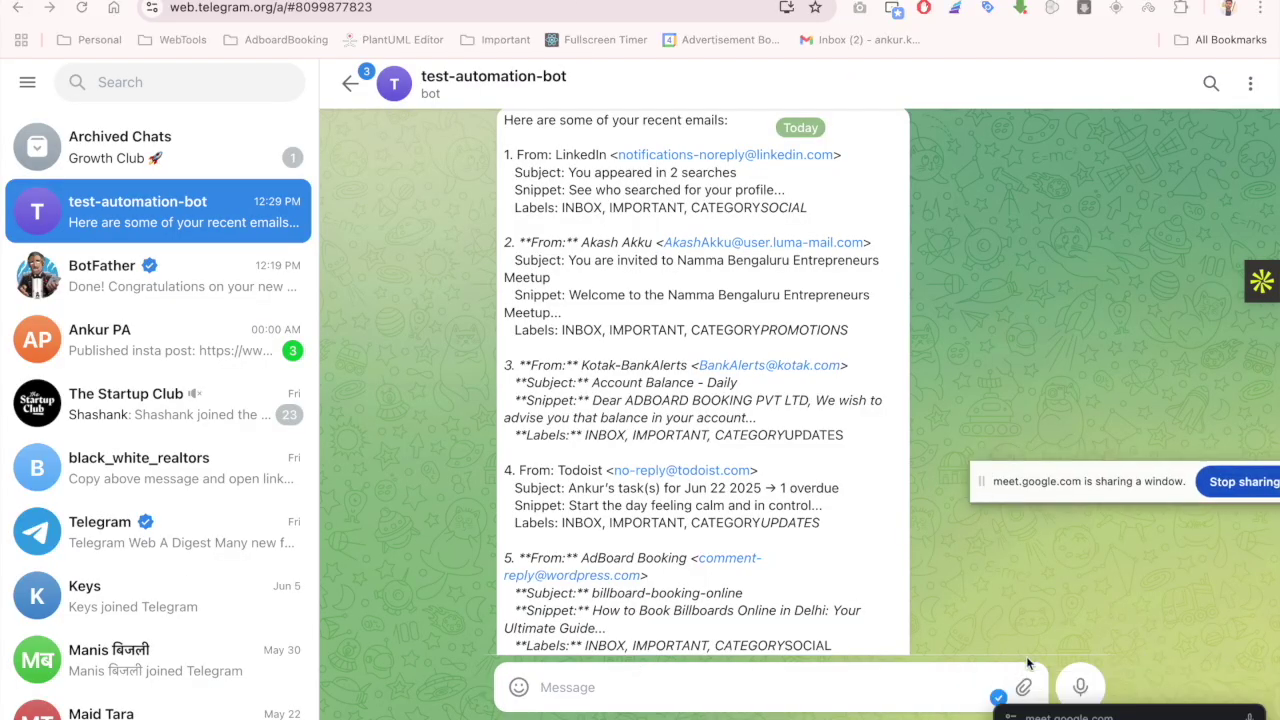
left_click(1080, 688)
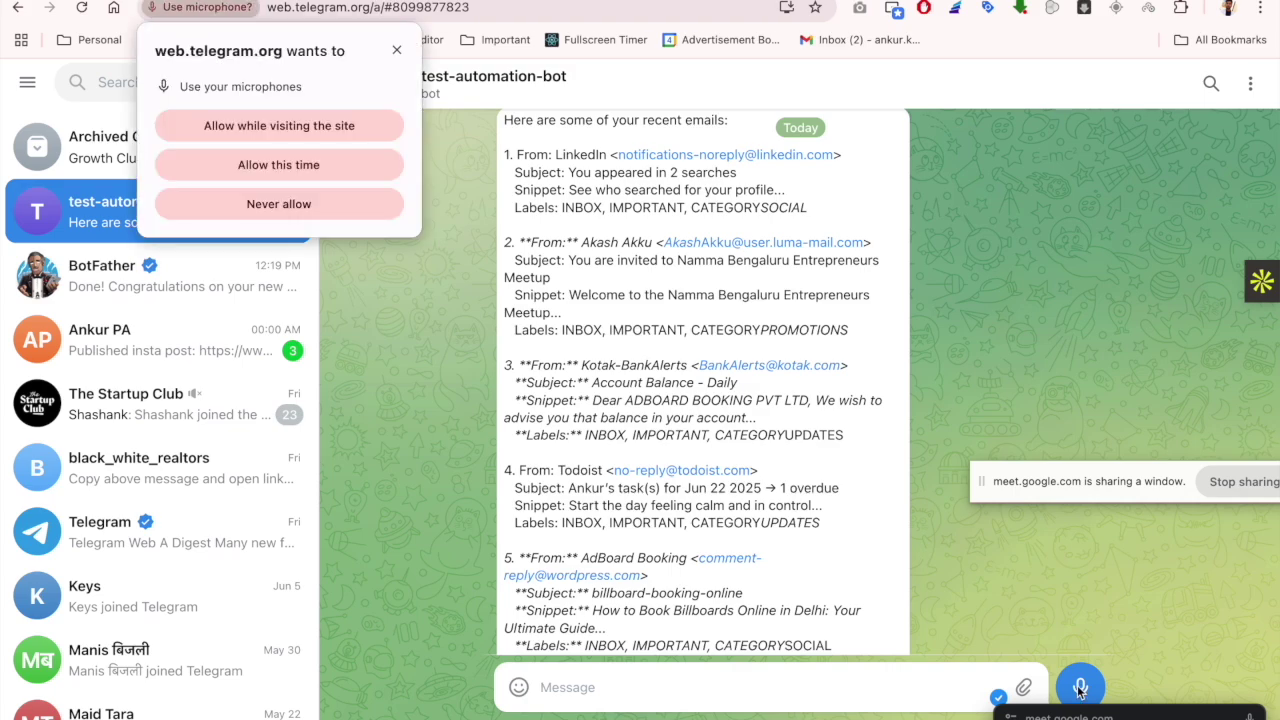
left_click(352, 122)
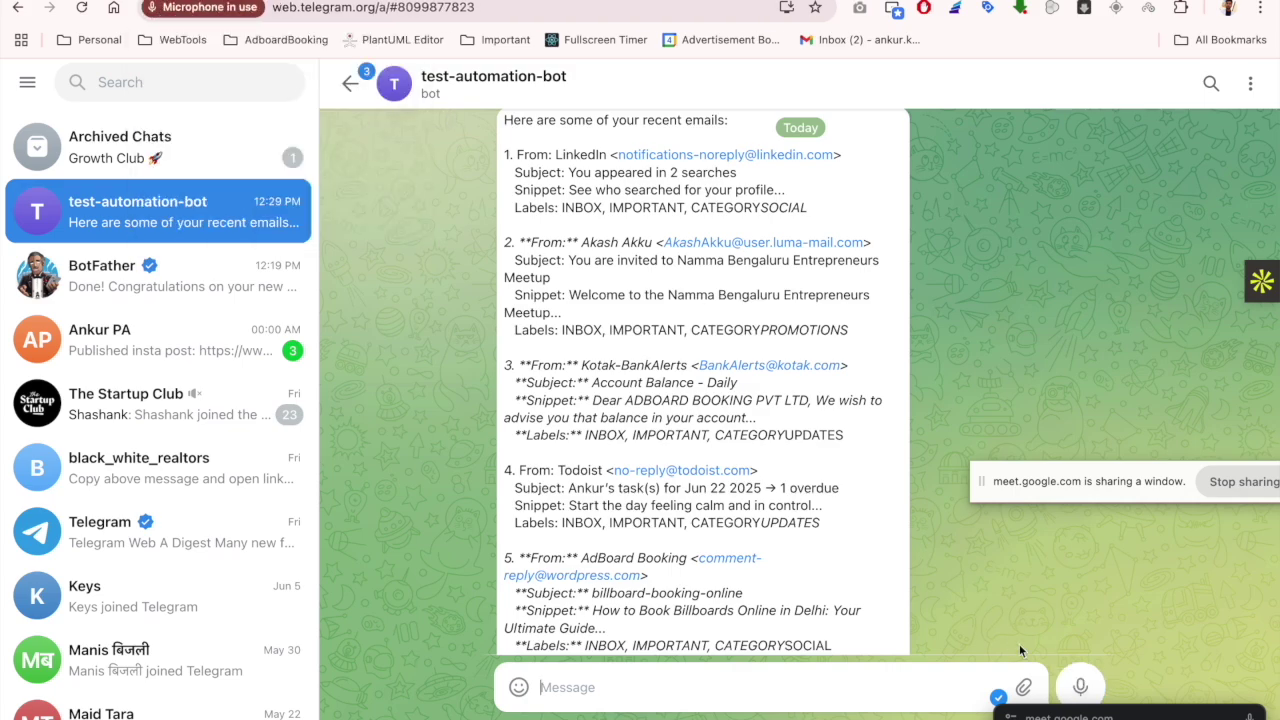
left_click(1080, 688)
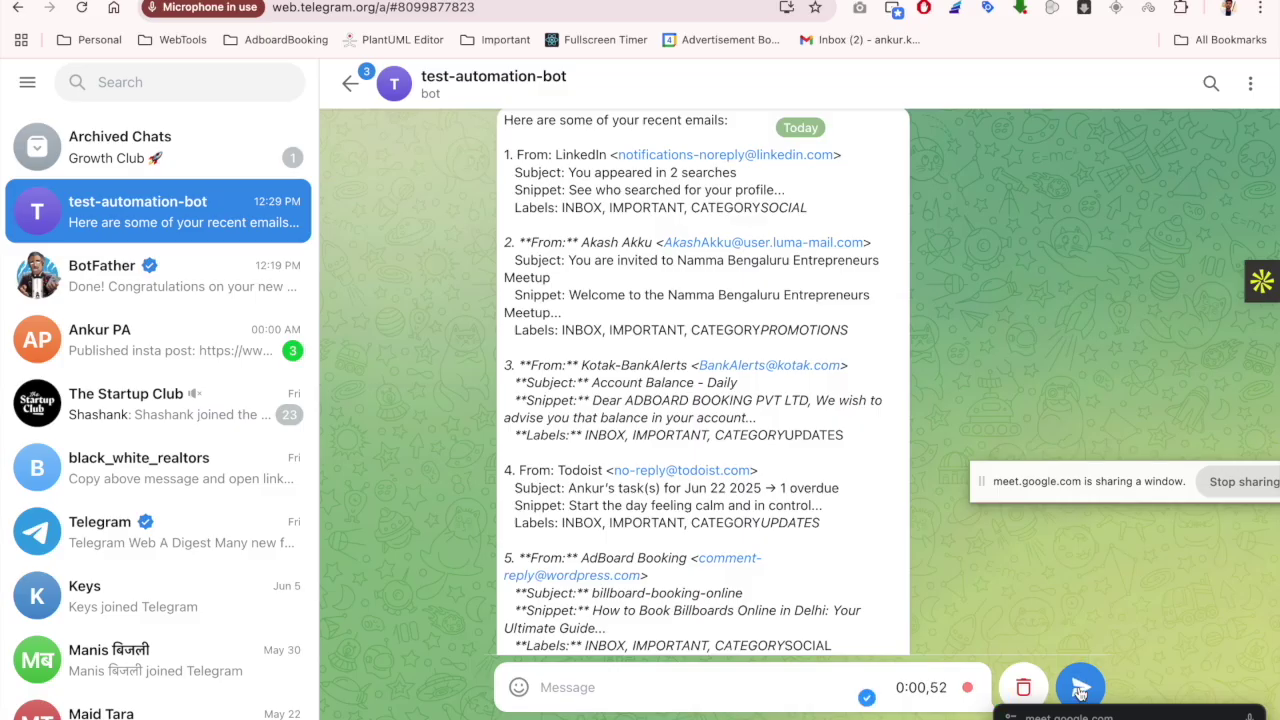
left_click(1080, 688)
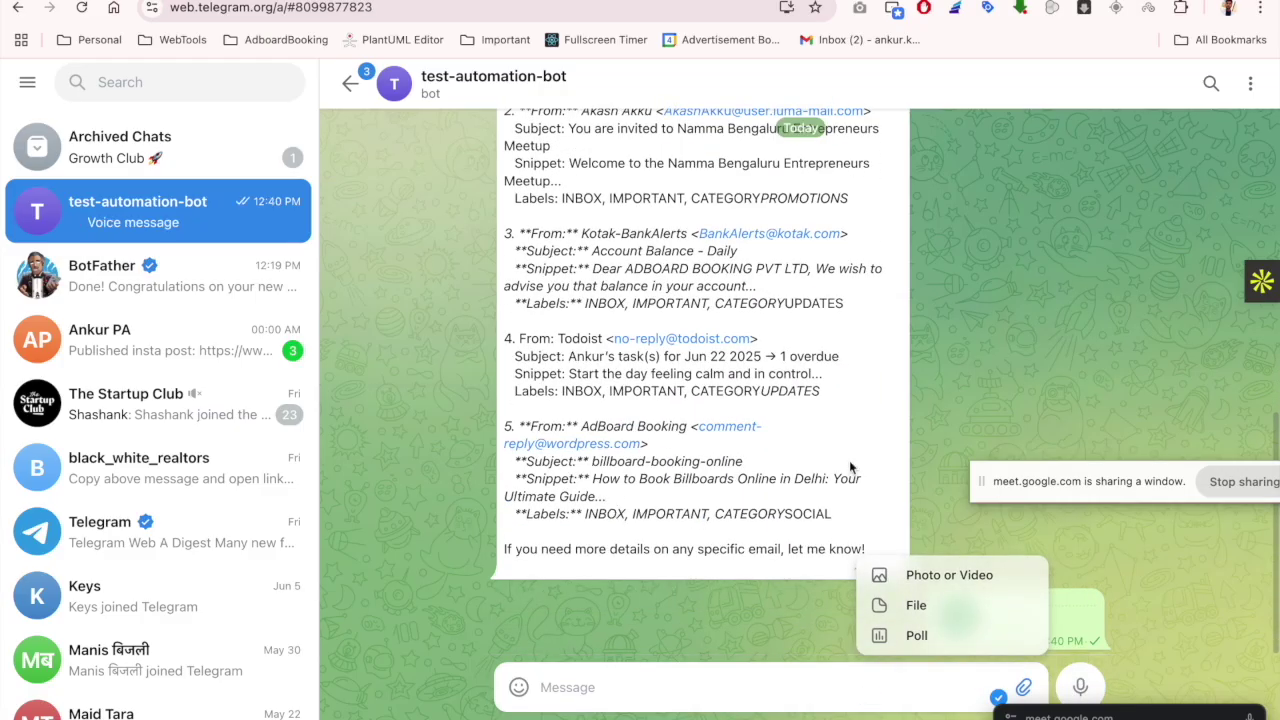
Return to the n8n workflow, try a test run, then save My workflow 5 and set it to inactive
key("ctrl+Tab")
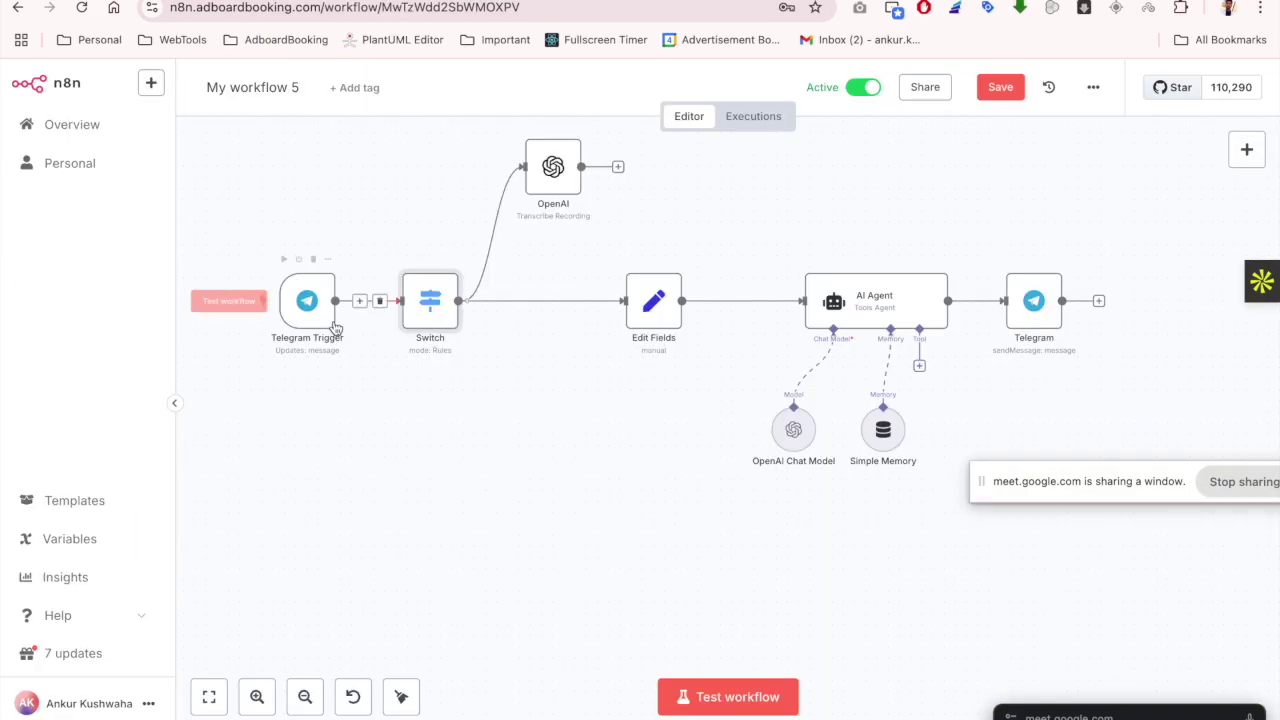
left_click(246, 308)
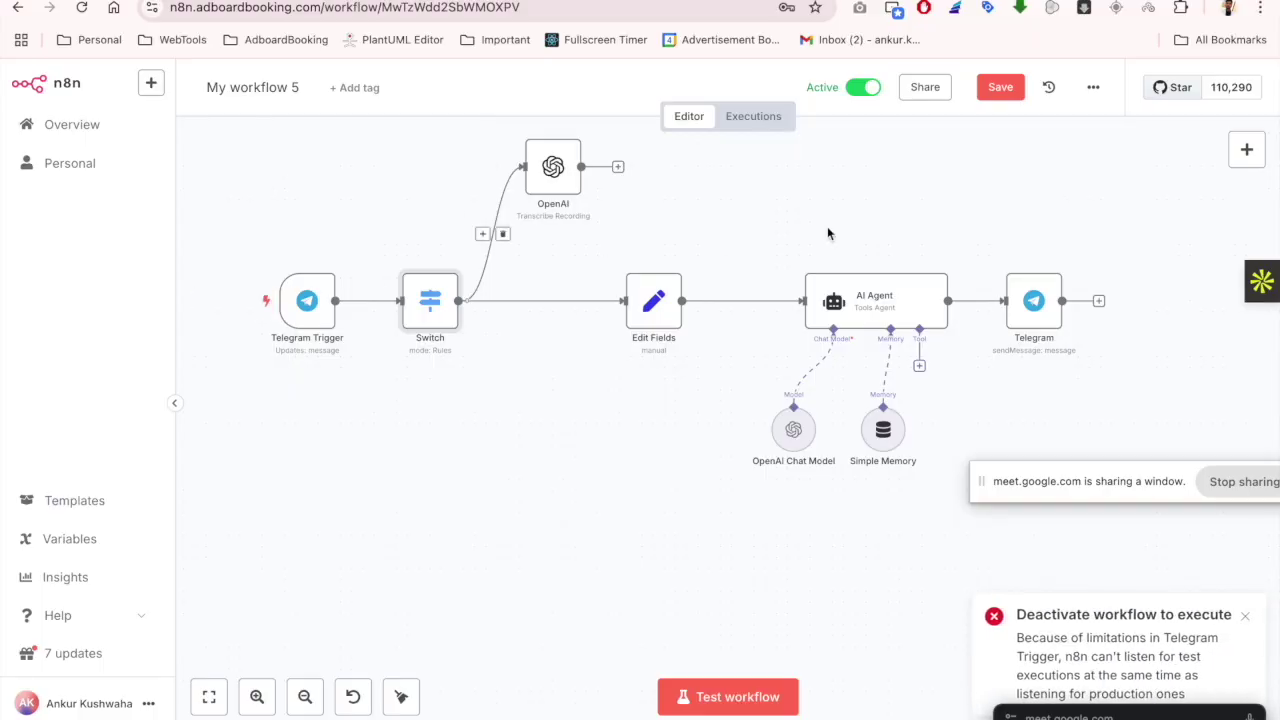
left_click(1000, 88)
left_click(858, 95)
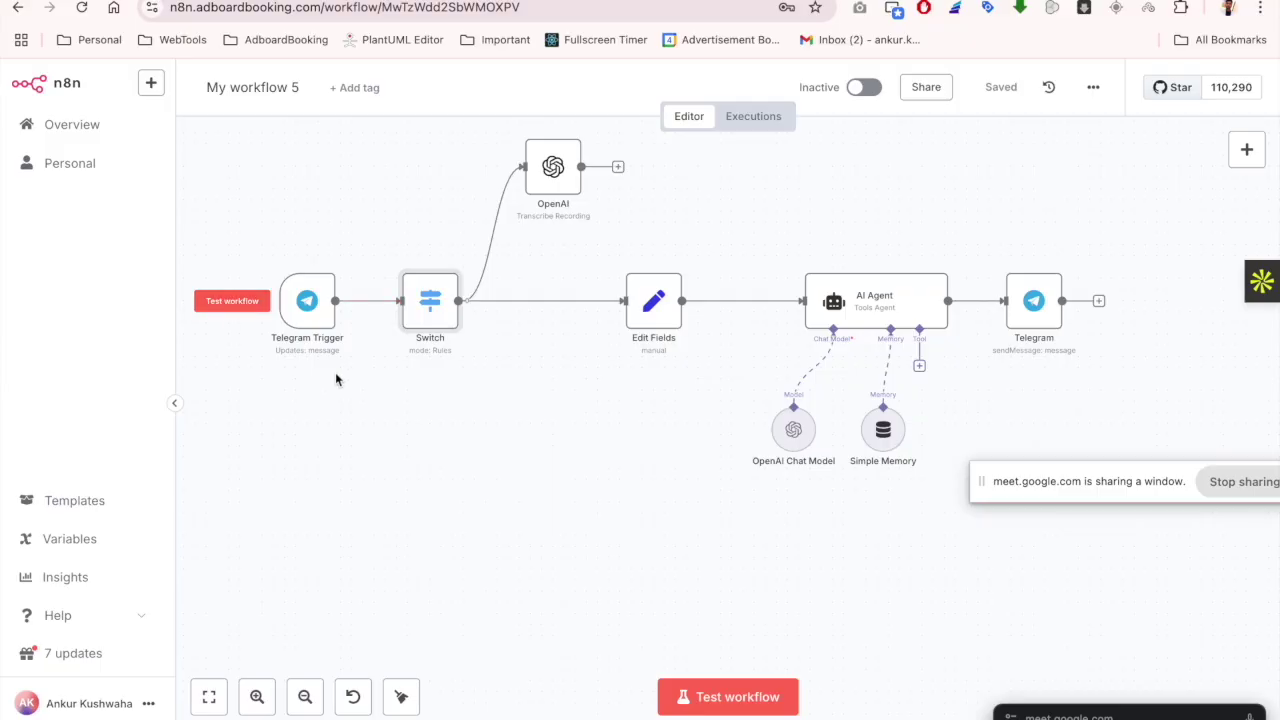
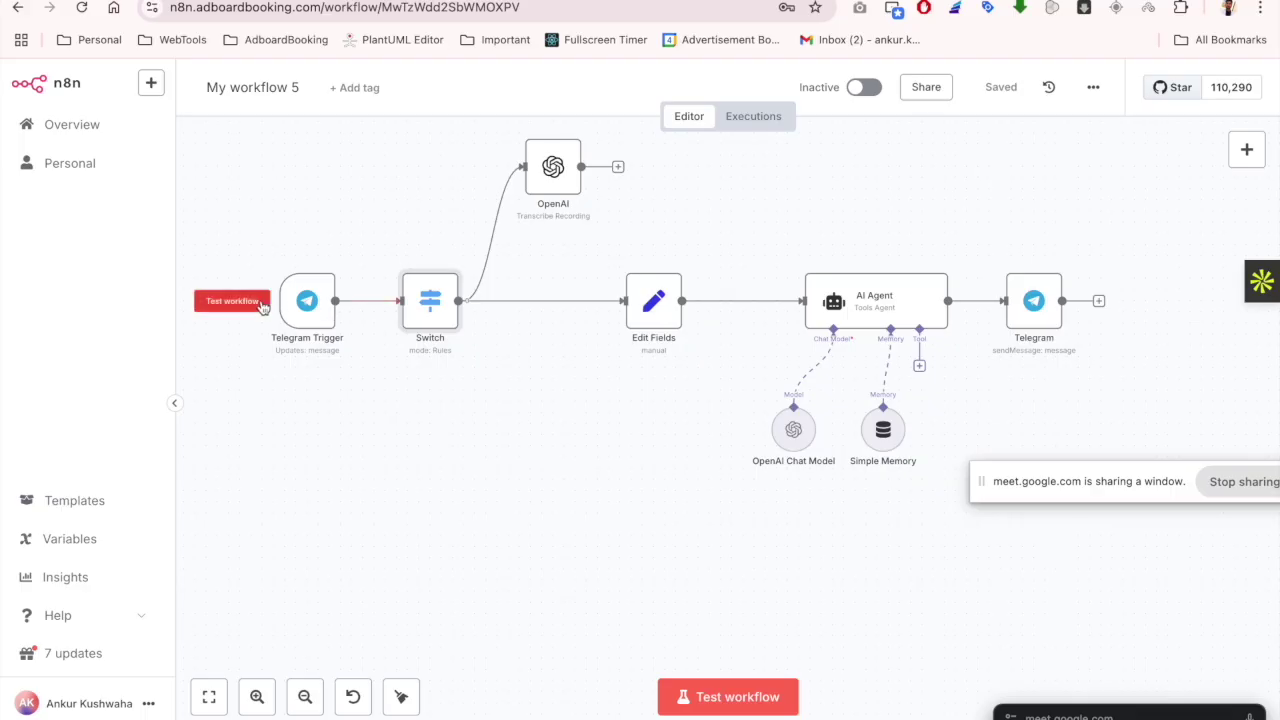
Test the workflow from the Telegram Trigger by sending test-automation-bot a voice message in Telegram Web, and return to n8n
left_click(241, 303)
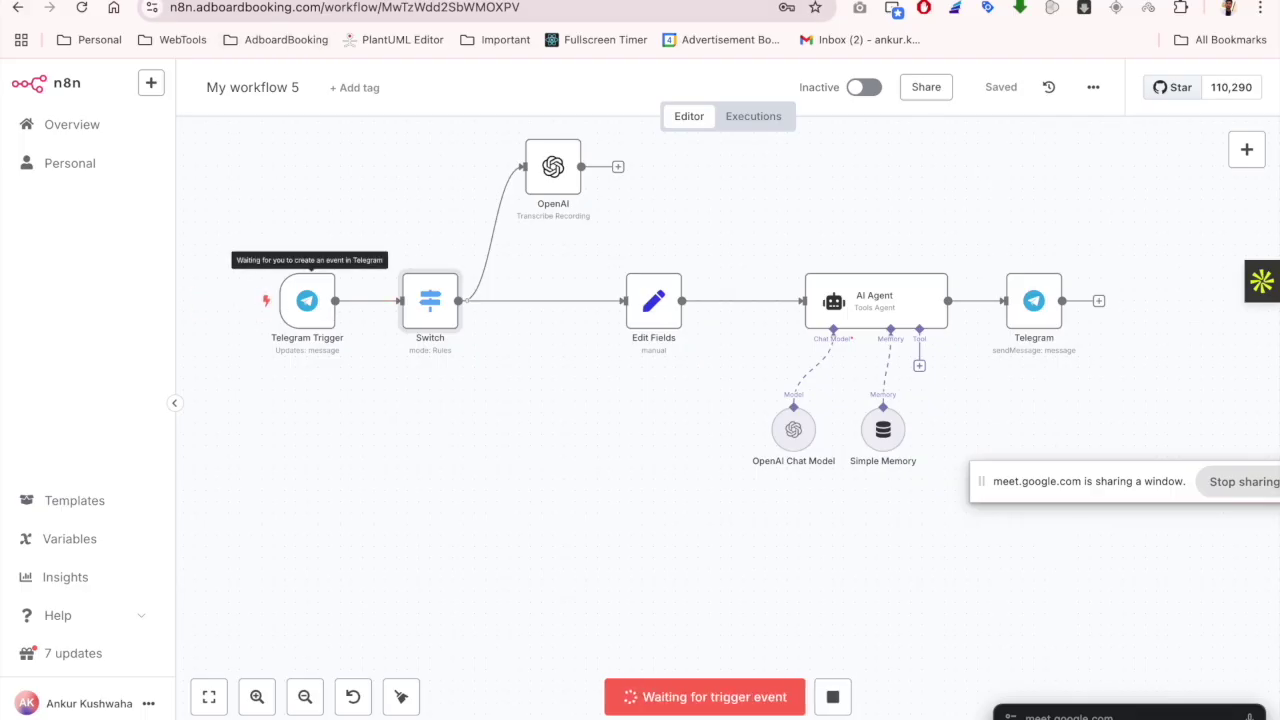
key("ctrl+Tab")
left_click(1093, 690)
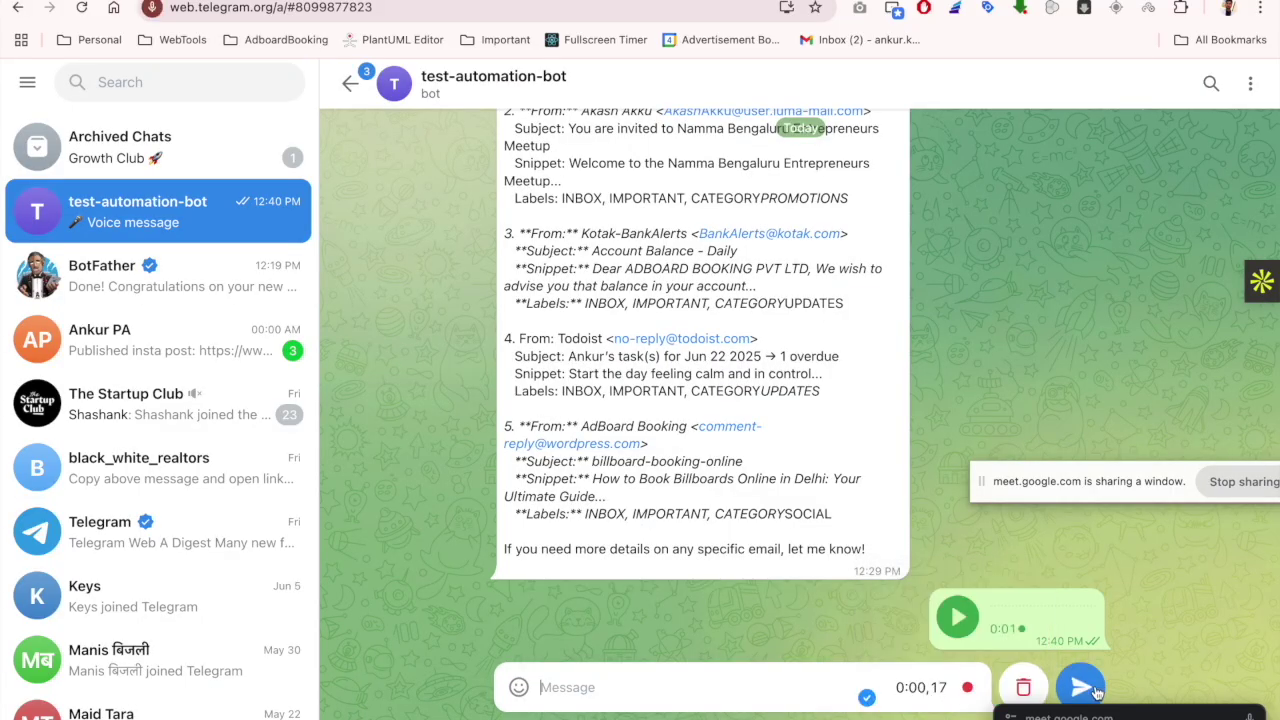
left_click(1081, 688)
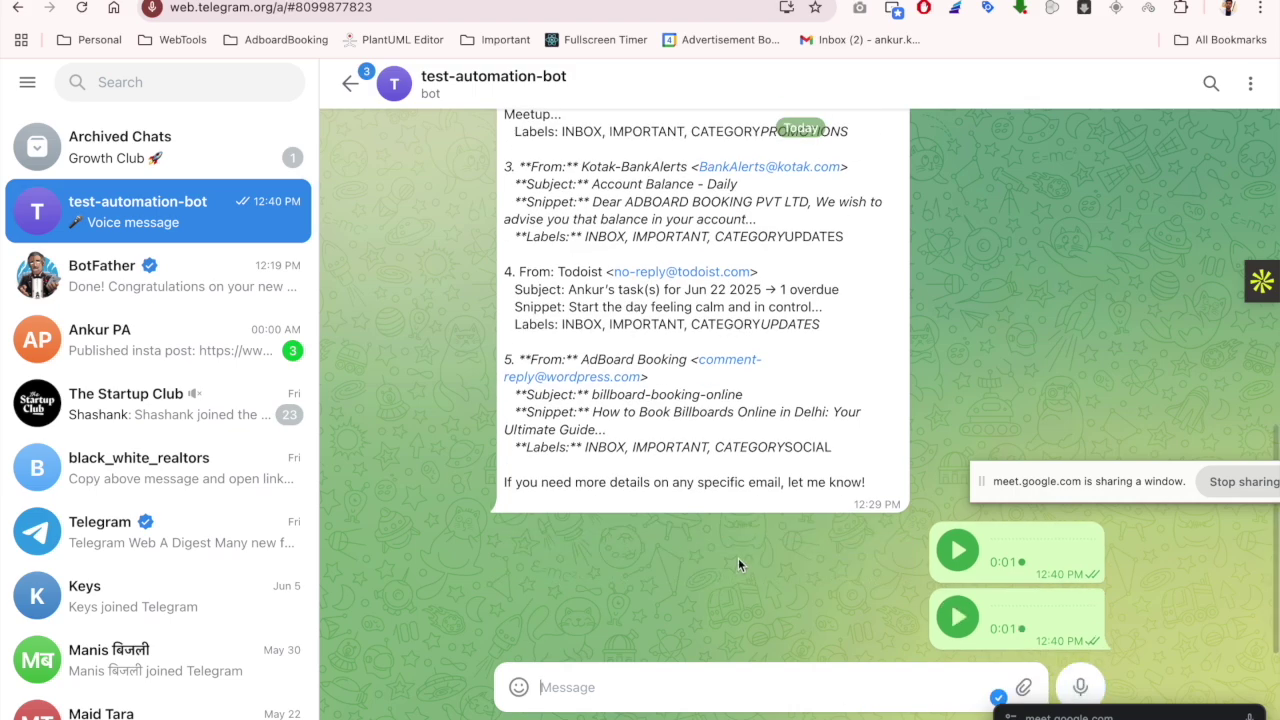
key("ctrl+shift+Tab")
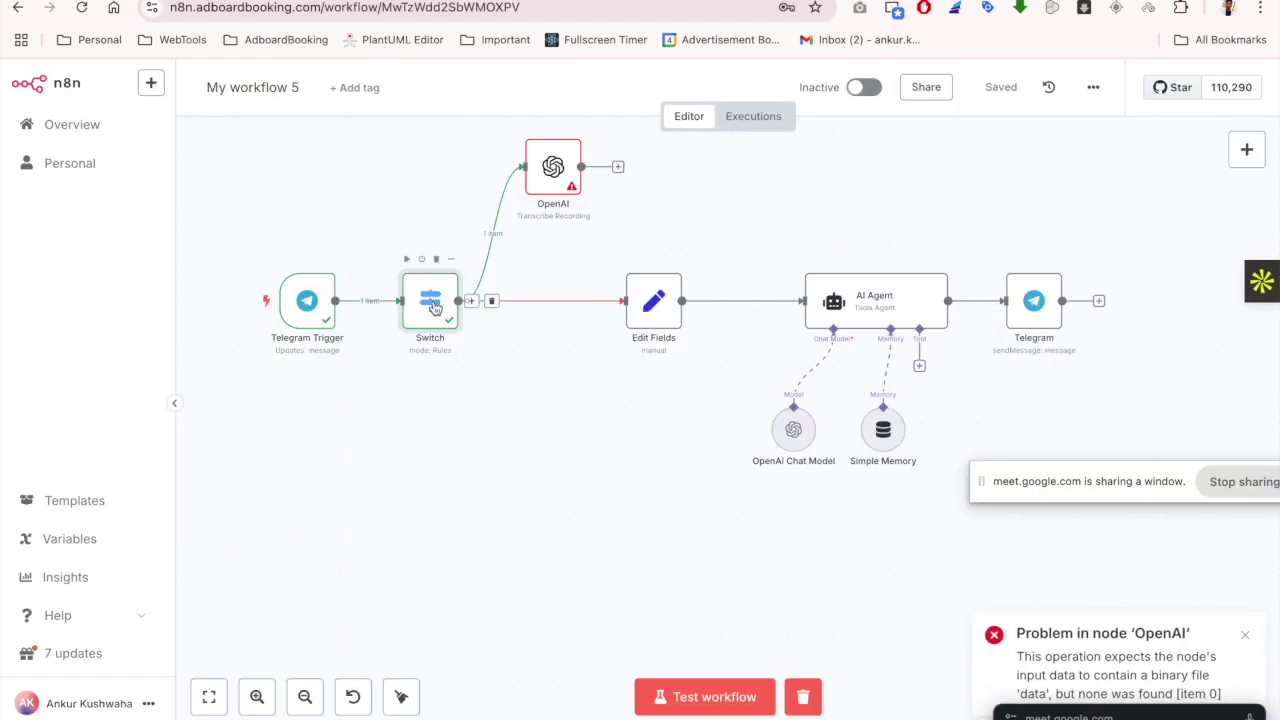
Set the Switch node's routing rule to check that the object {{ $json.message.voice }} exists, and return to the canvas
double_click(425, 312)
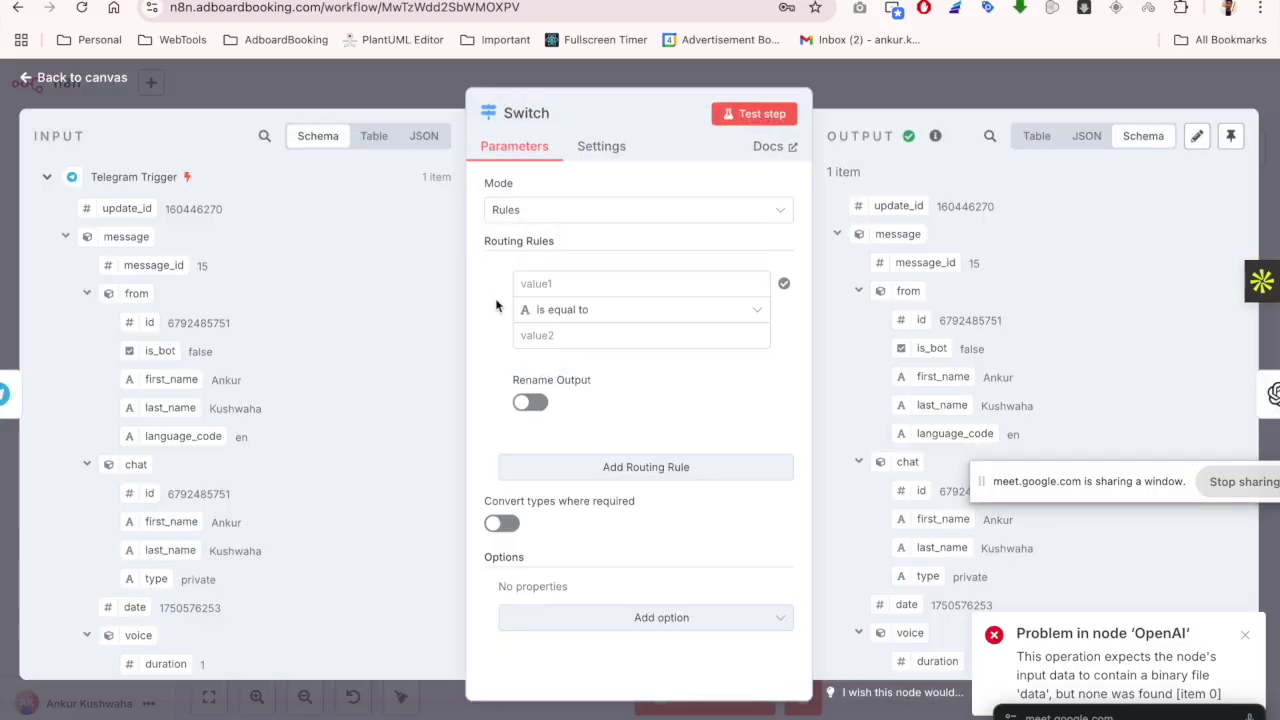
scroll(190, 420, "down", 3)
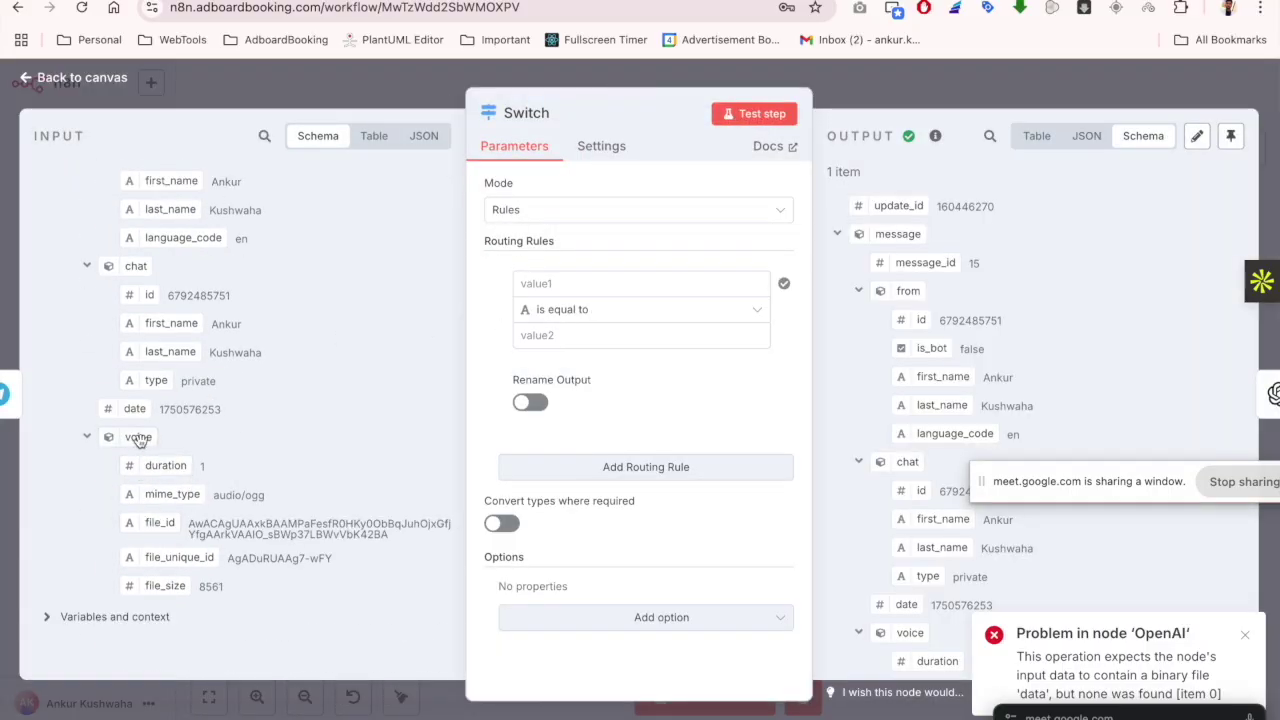
left_click_drag(130, 440, 545, 290)
left_click(567, 310)
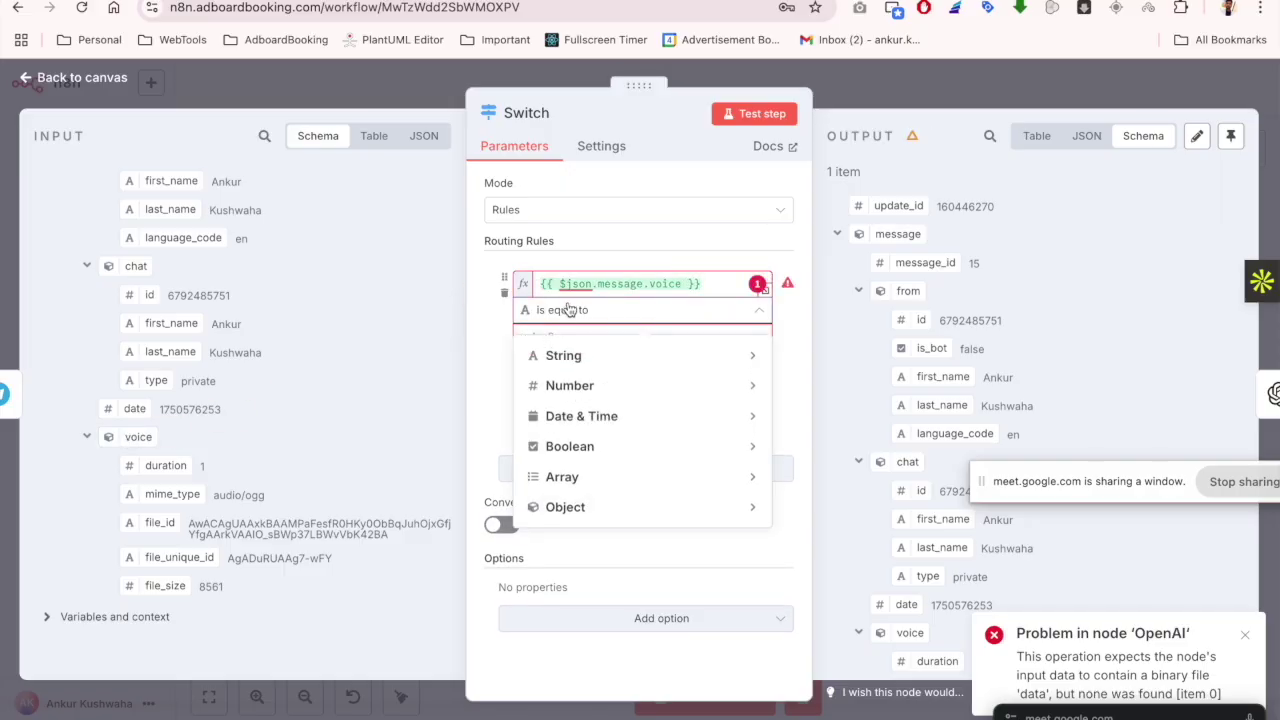
mouse_move(630, 508)
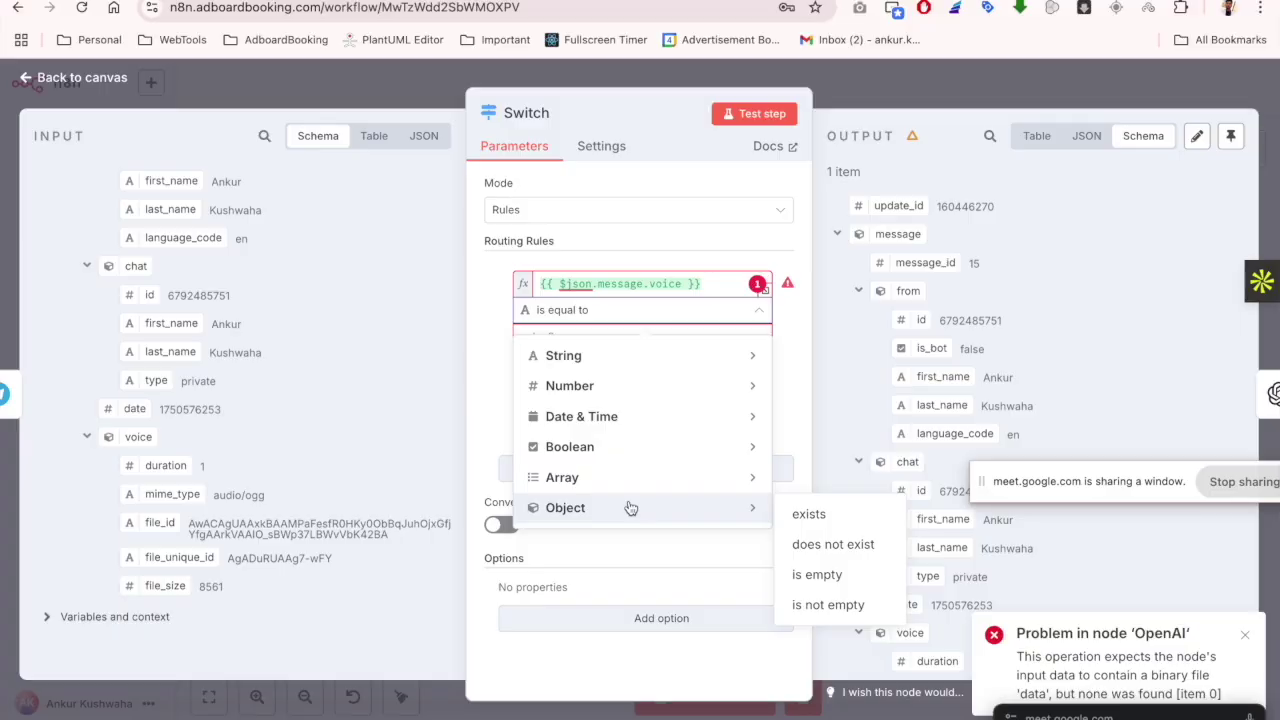
left_click(809, 514)
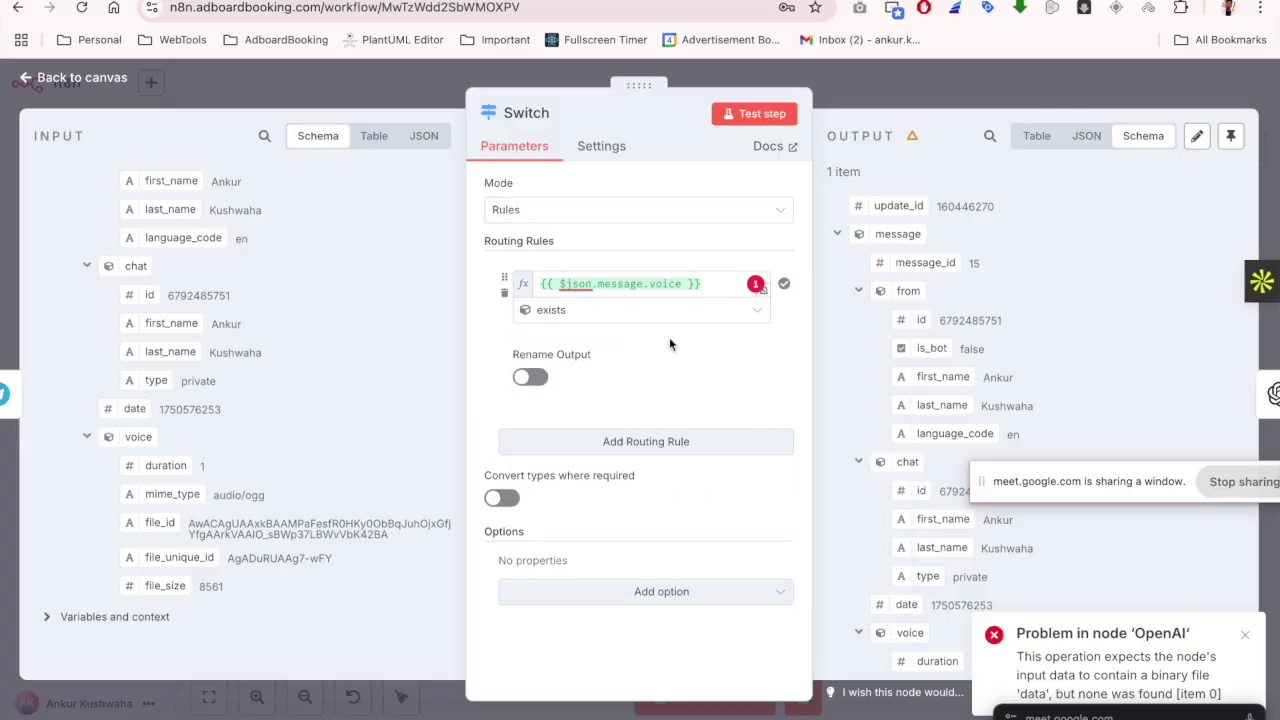
left_click(855, 87)
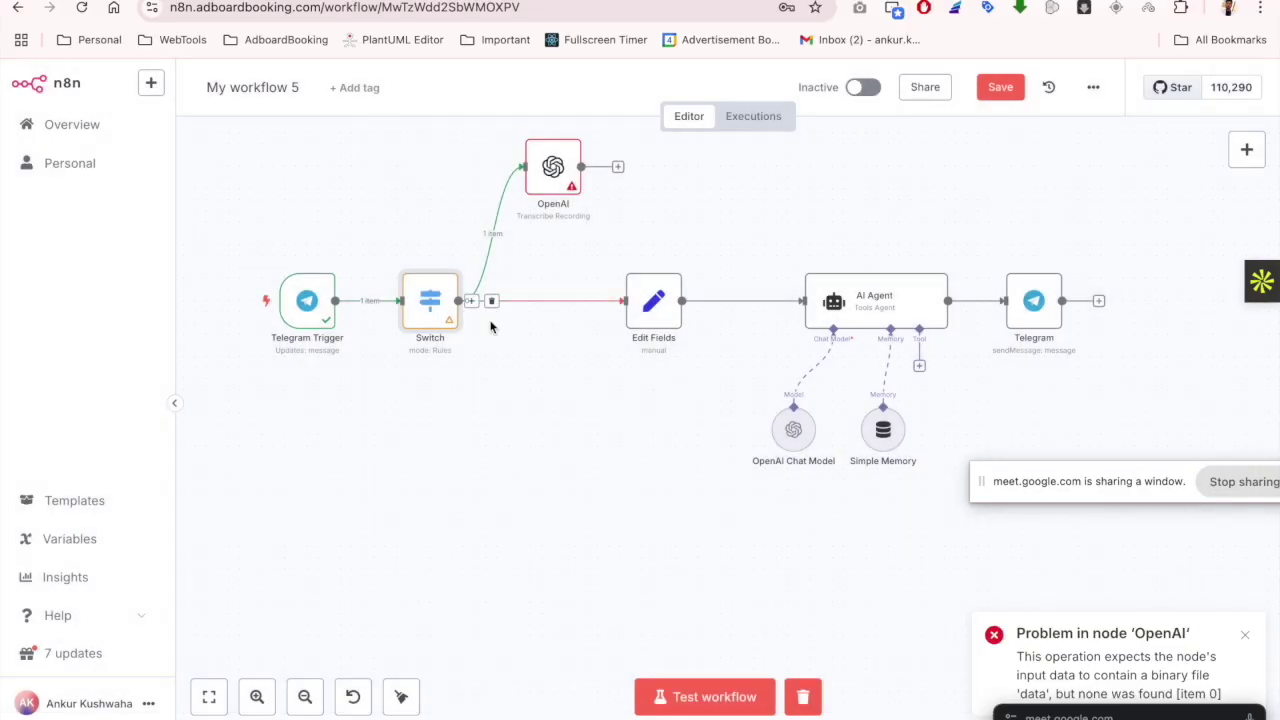
In the Switch node, rename the rule's output to voice, set Fallback Output to Extra Output, and return to the canvas
double_click(426, 306)
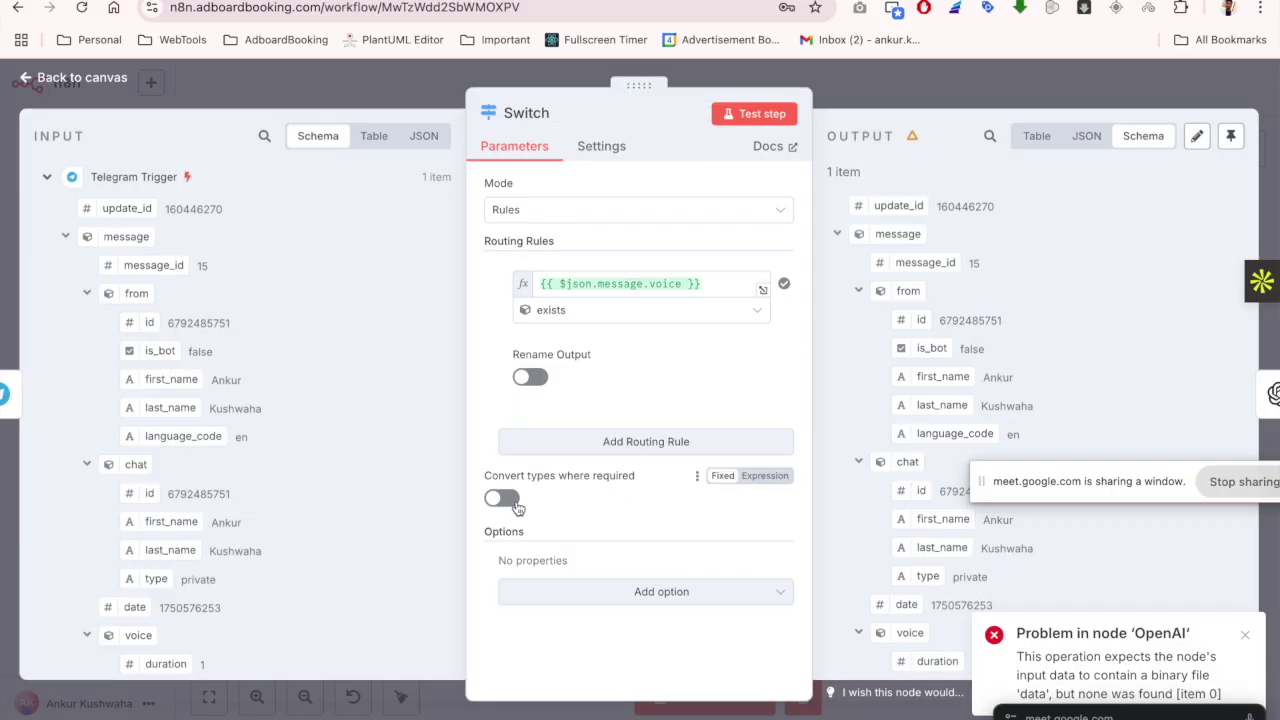
left_click(646, 598)
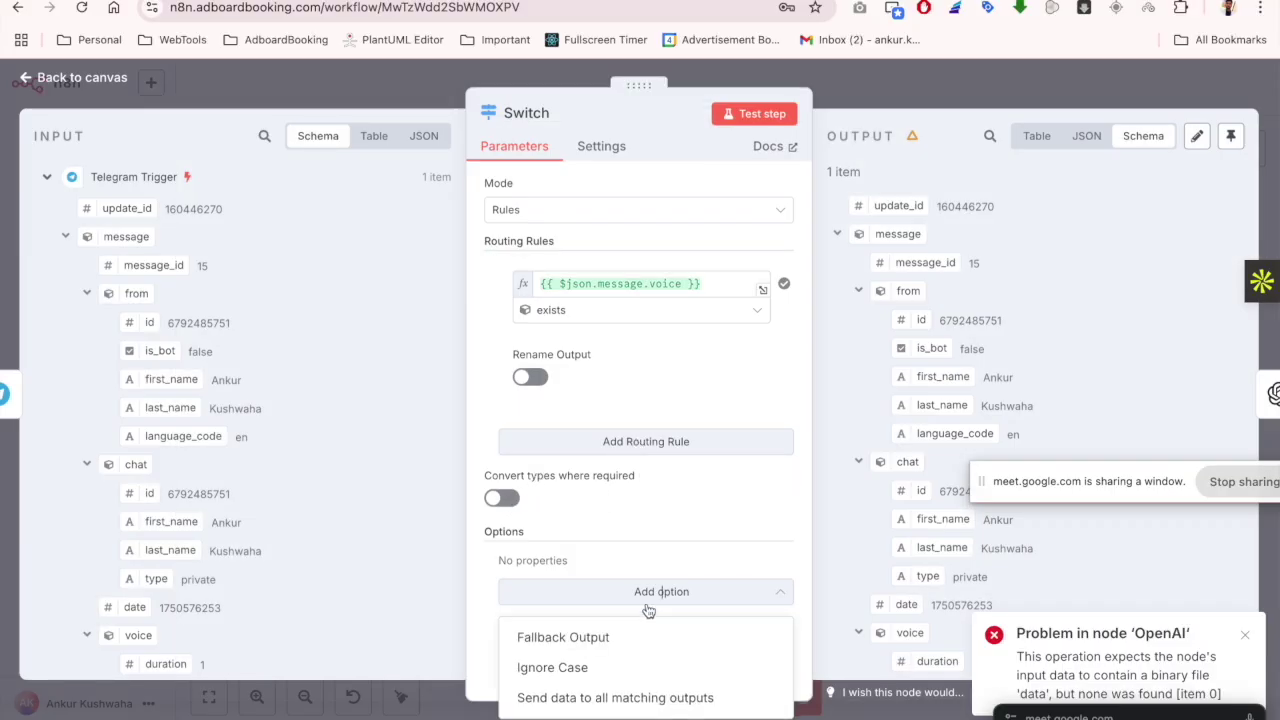
left_click(565, 637)
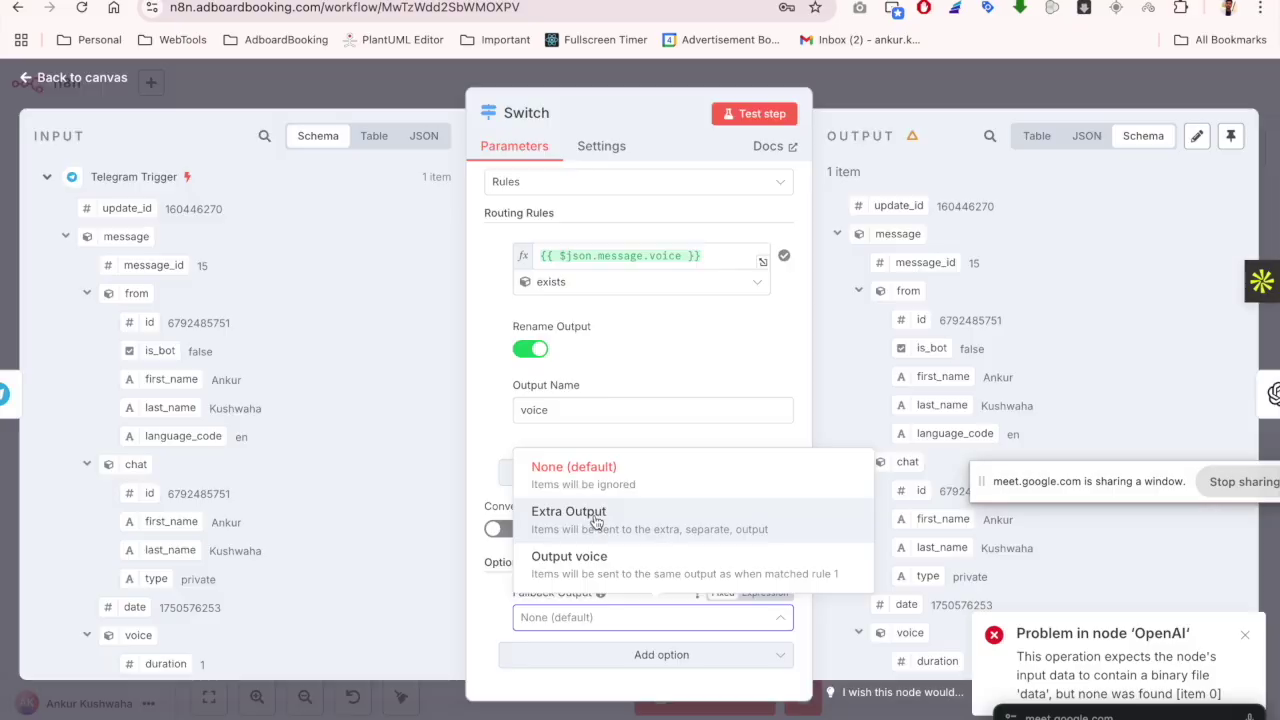
left_click(596, 521)
left_click(856, 71)
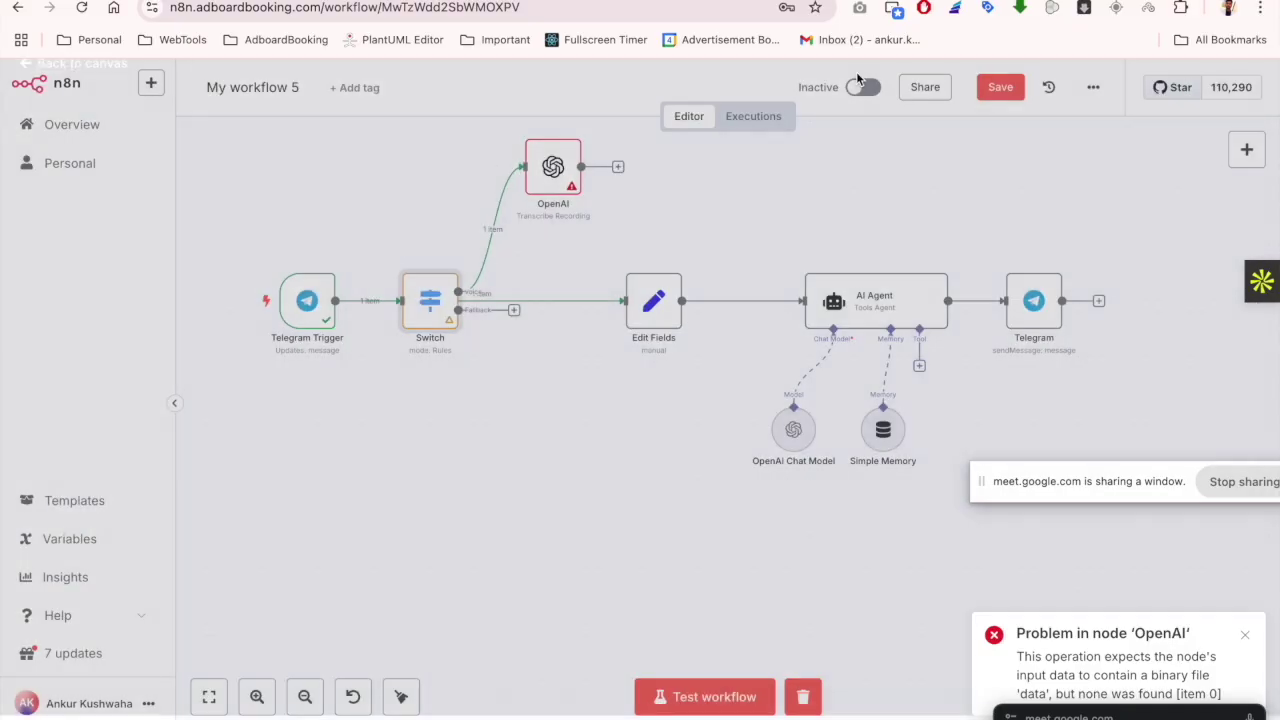
Connect the Switch node's Fallback output to Edit Fields and remove the direct voice connection to Edit Fields
left_click_drag(514, 312, 648, 305)
left_click(492, 303)
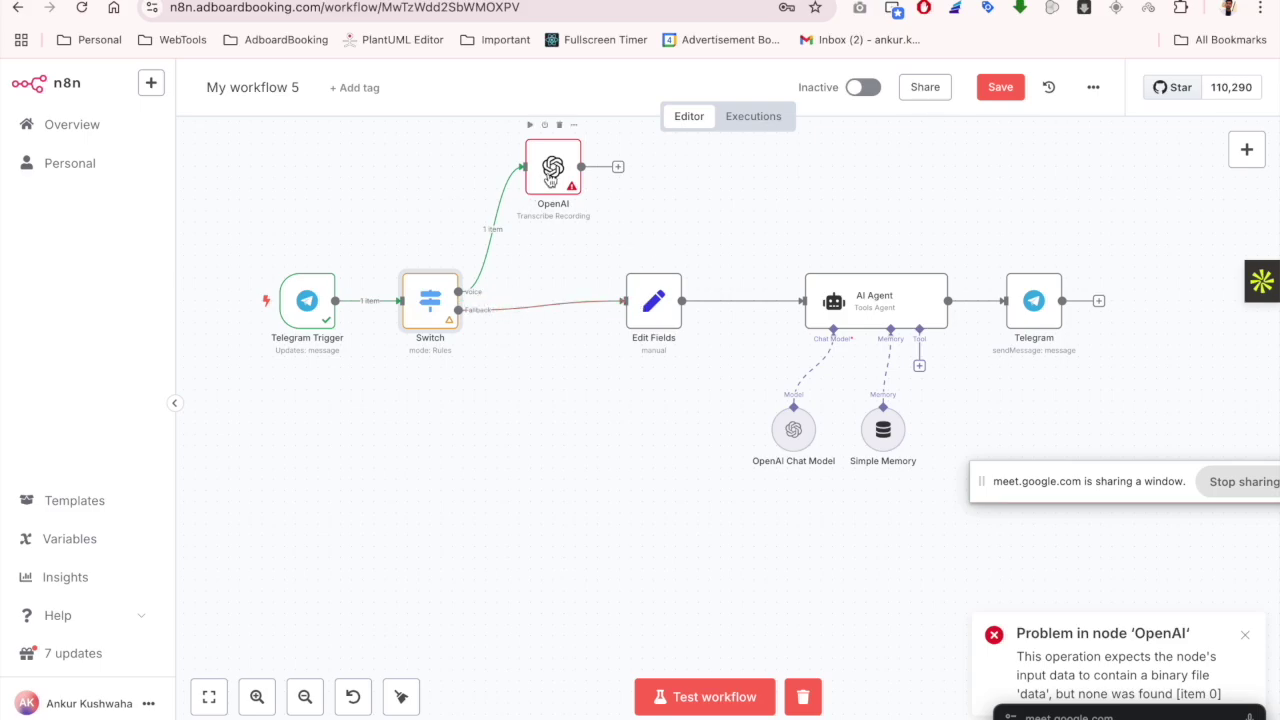
Shift the OpenAI node away from Switch and insert a Telegram Get a file node on the voice connection between them
double_click(550, 178)
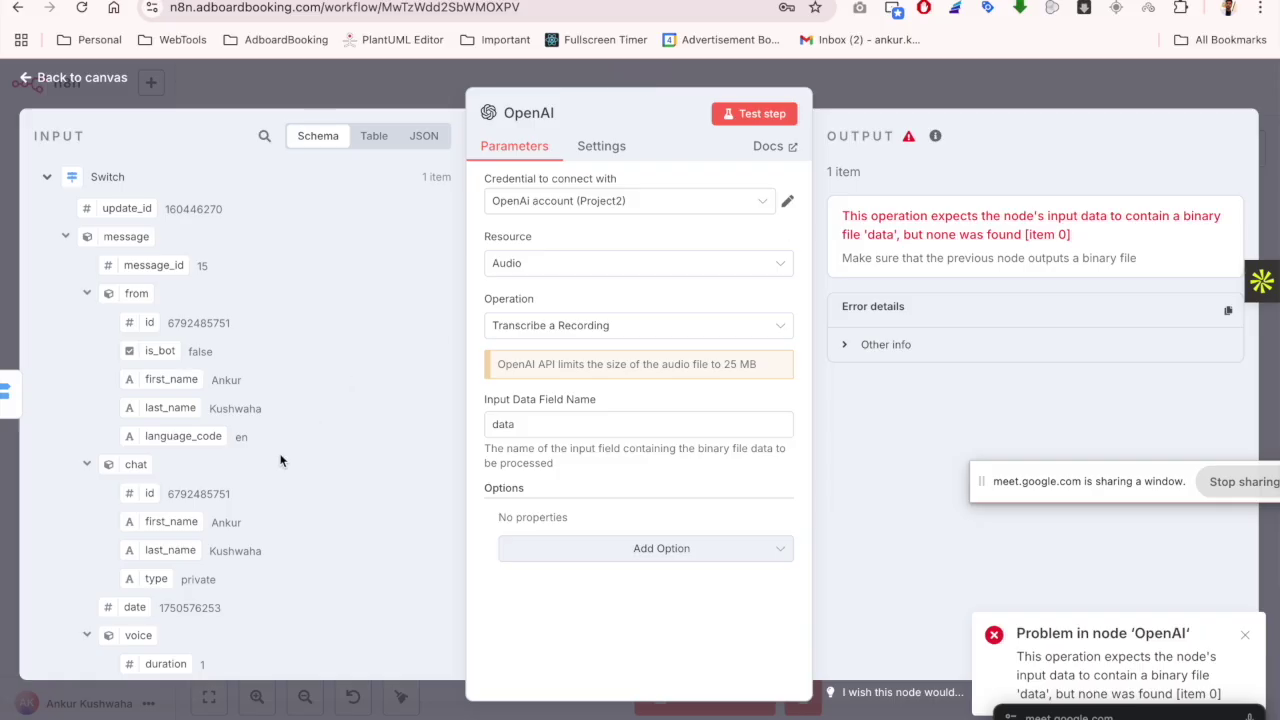
scroll(234, 515, "down", 3)
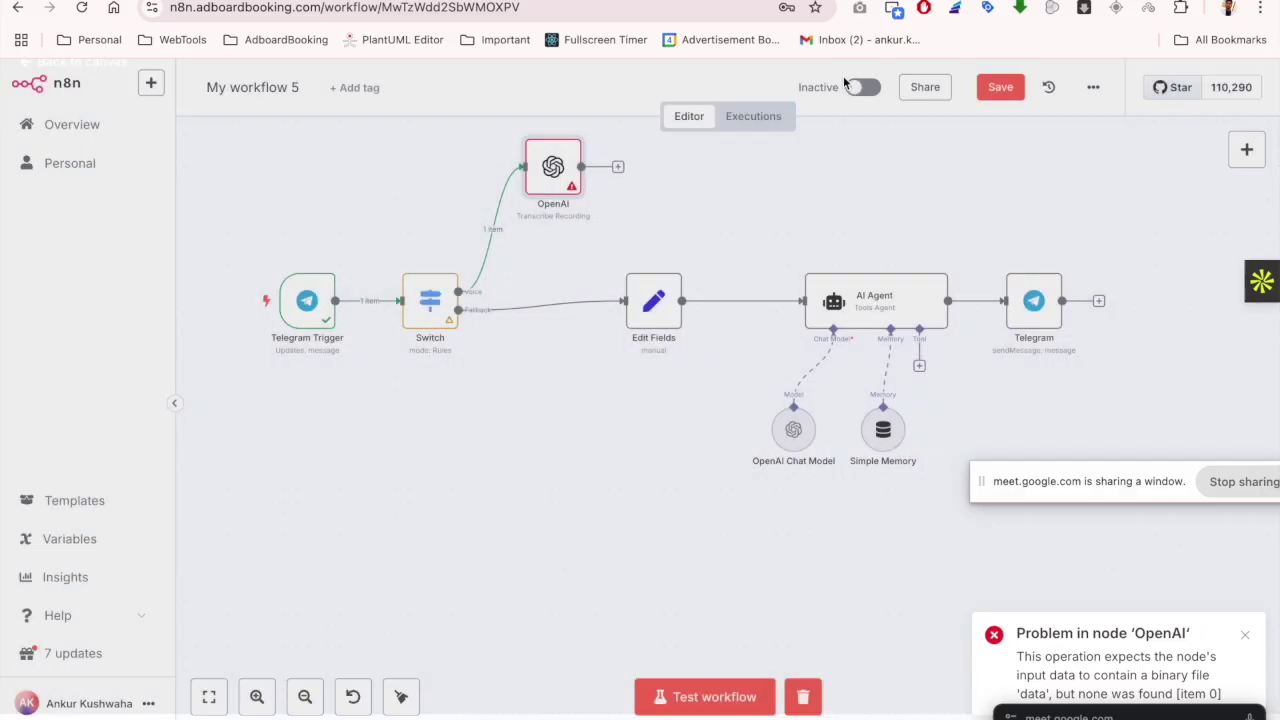
left_click(843, 76)
left_click_drag(565, 178, 757, 180)
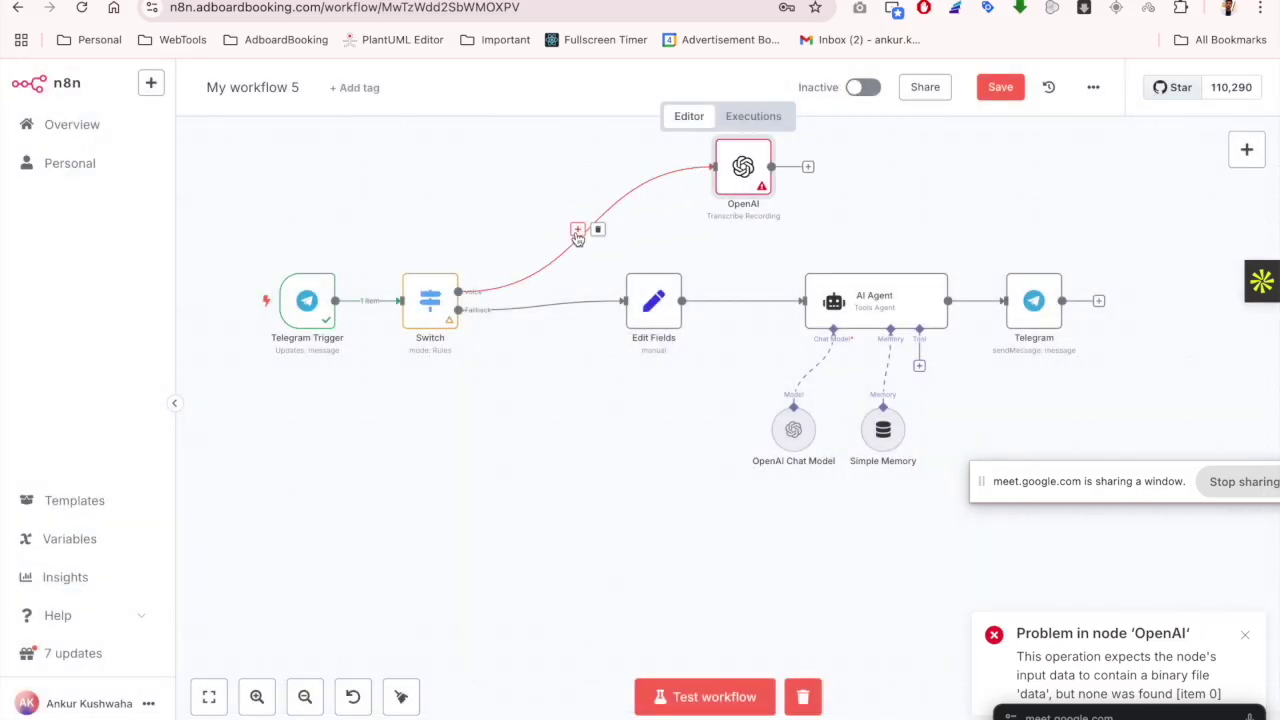
left_click(577, 231)
type("tele")
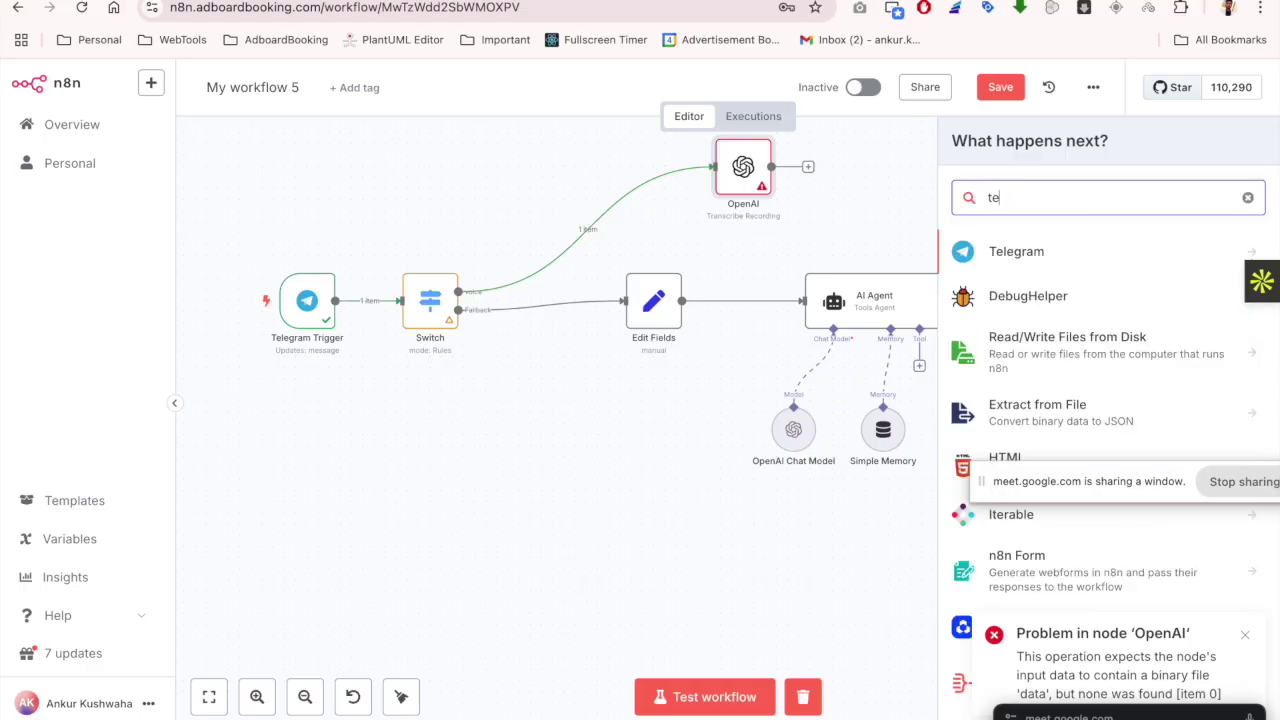
left_click(1058, 258)
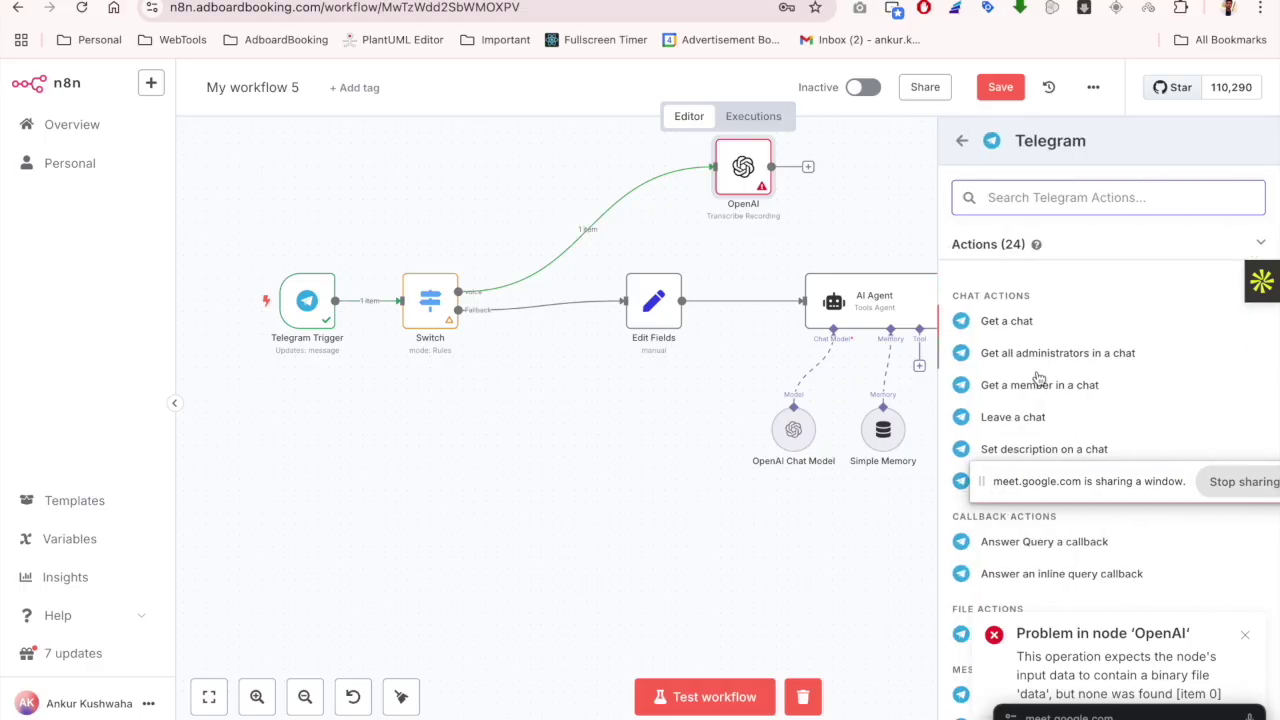
scroll(1022, 540, "down", 5)
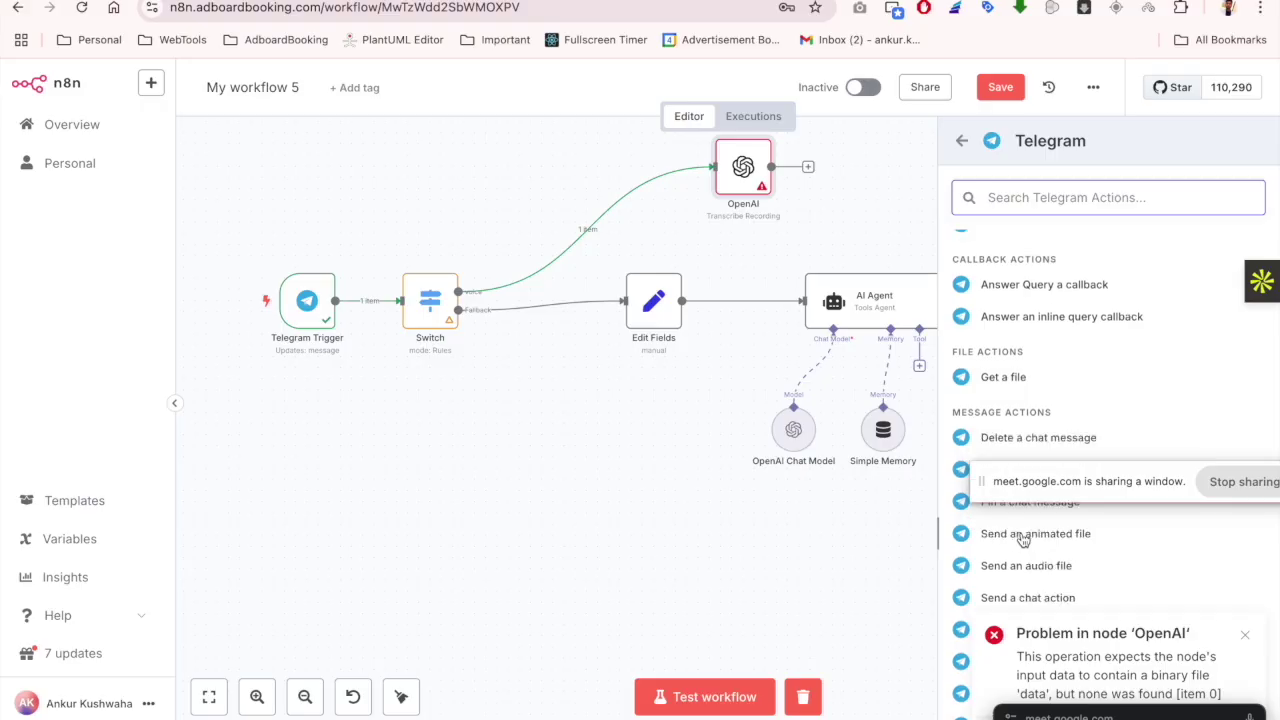
left_click(1003, 307)
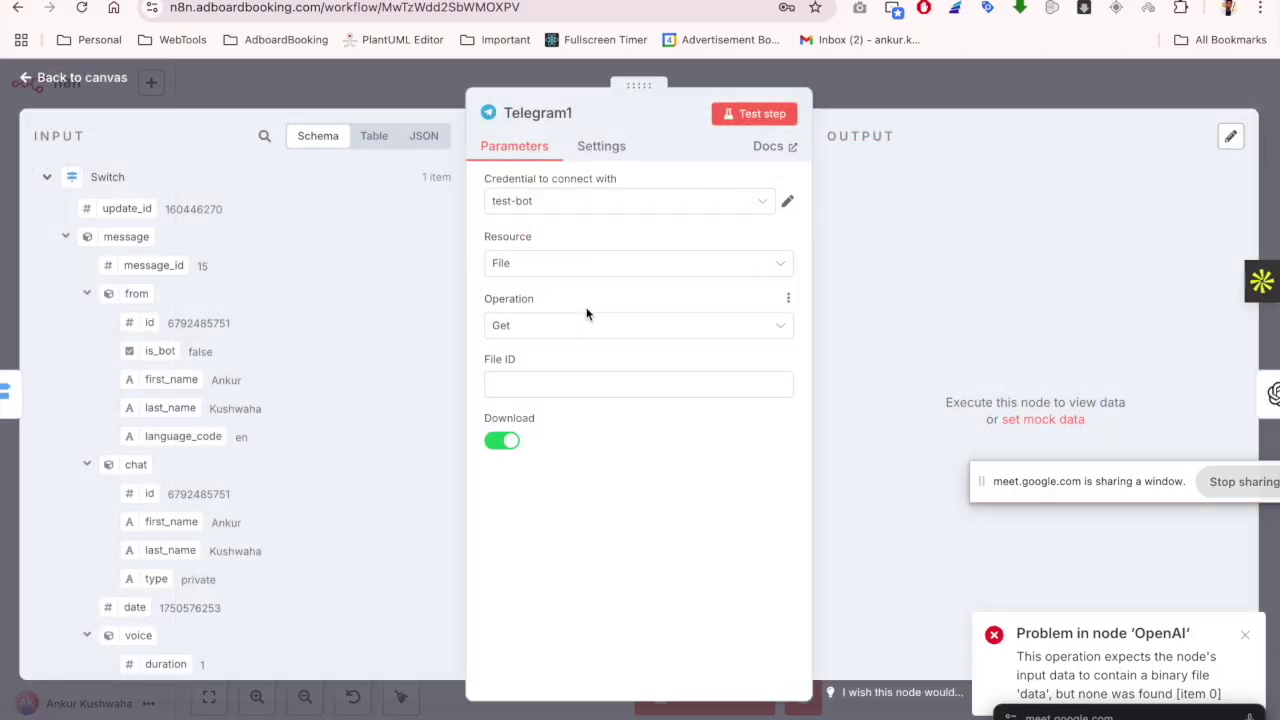
Map the voice file_id from the Switch input to the Telegram1 node's File ID, and return to the canvas
left_click(525, 386)
scroll(284, 506, "down", 5)
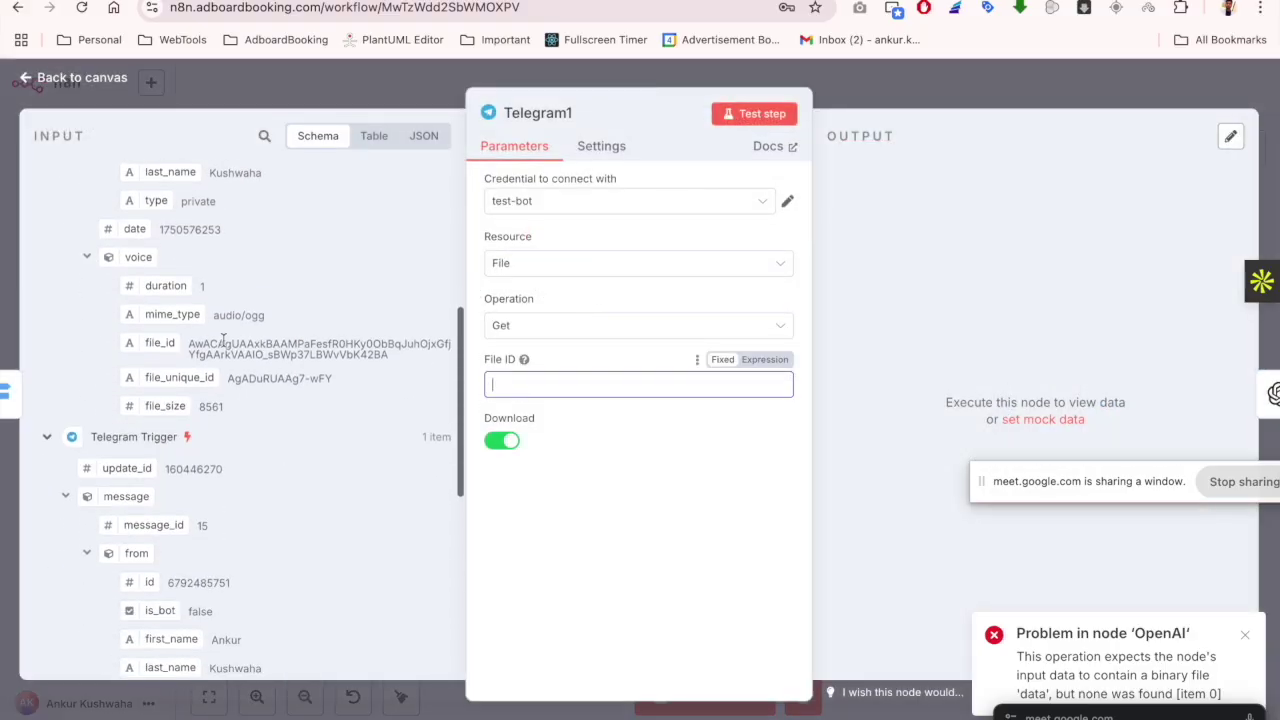
left_click_drag(155, 346, 523, 384)
left_click(927, 79)
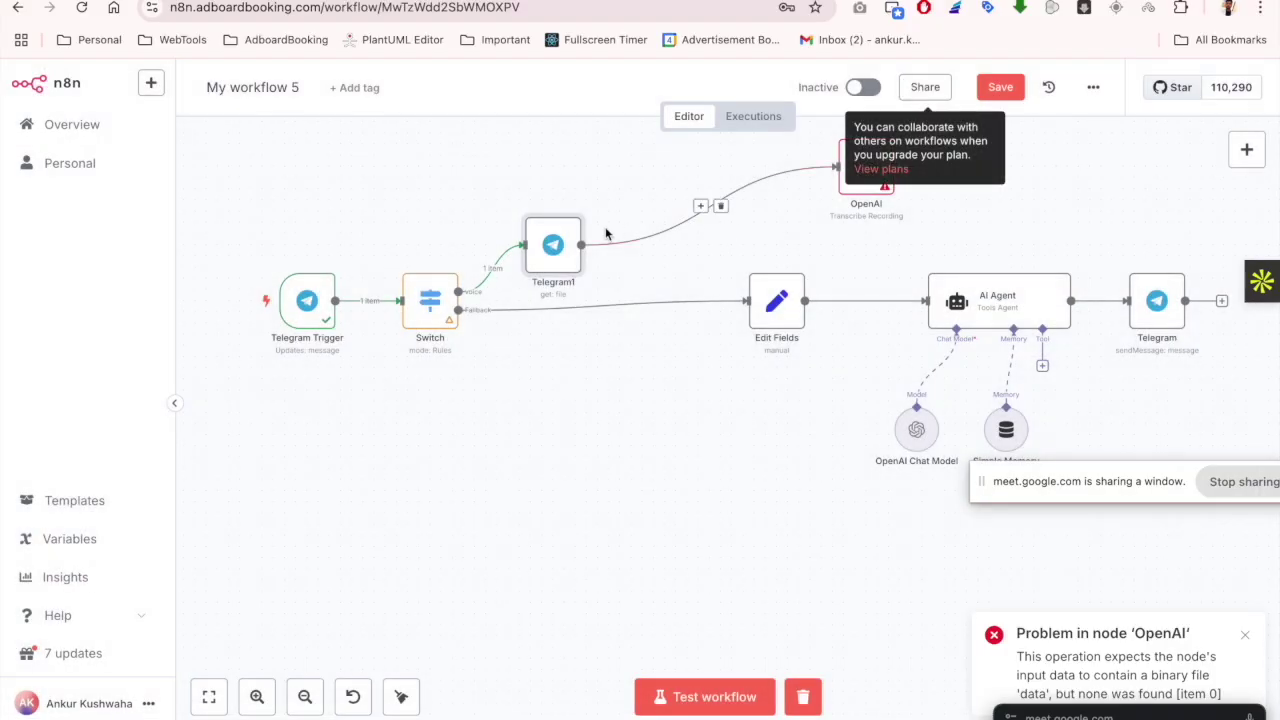
Line up the Telegram1 and OpenAI nodes above the main flow and connect the OpenAI output to Edit Fields
left_click_drag(557, 181, 557, 191)
left_click_drag(872, 182, 713, 192)
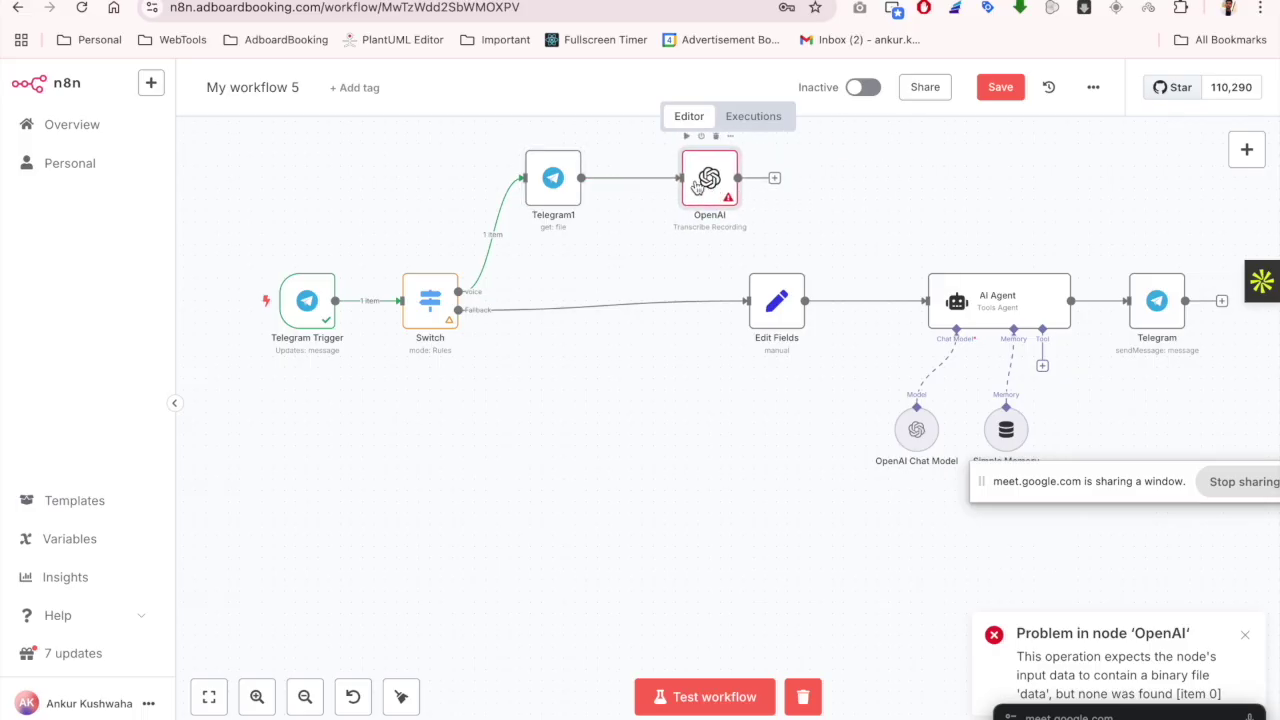
double_click(697, 188)
left_click(960, 65)
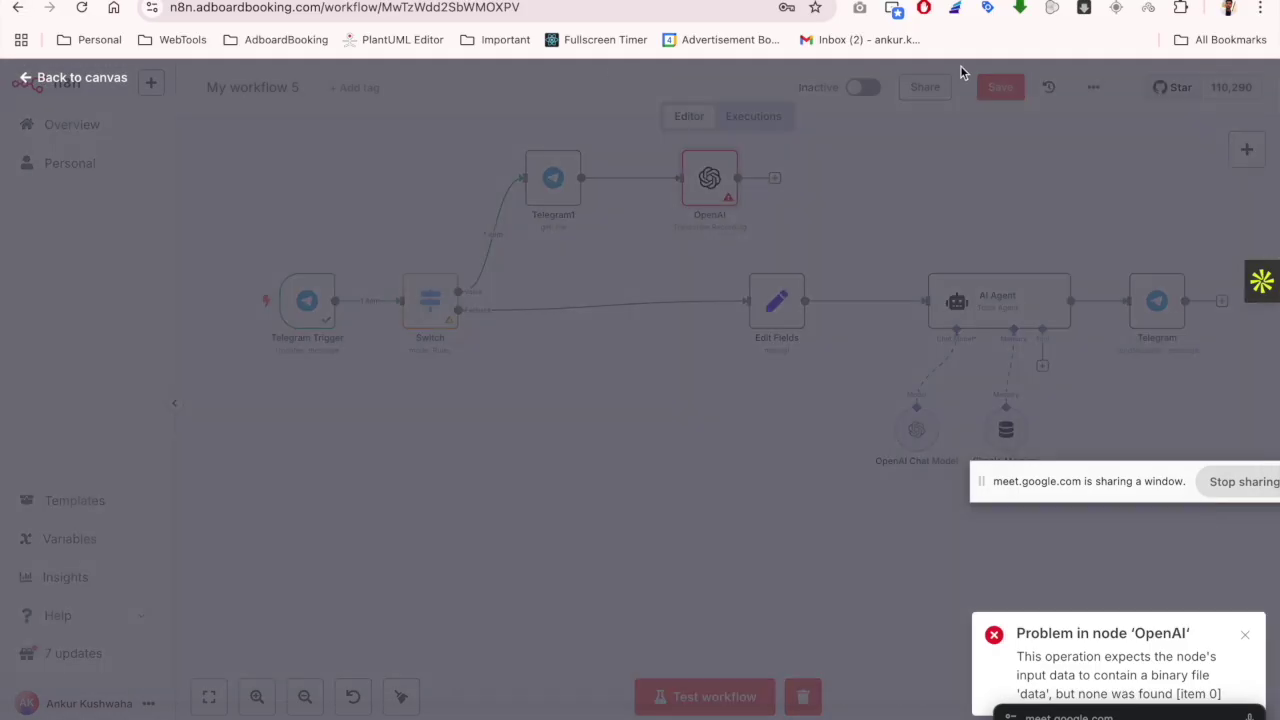
left_click_drag(775, 183, 755, 308)
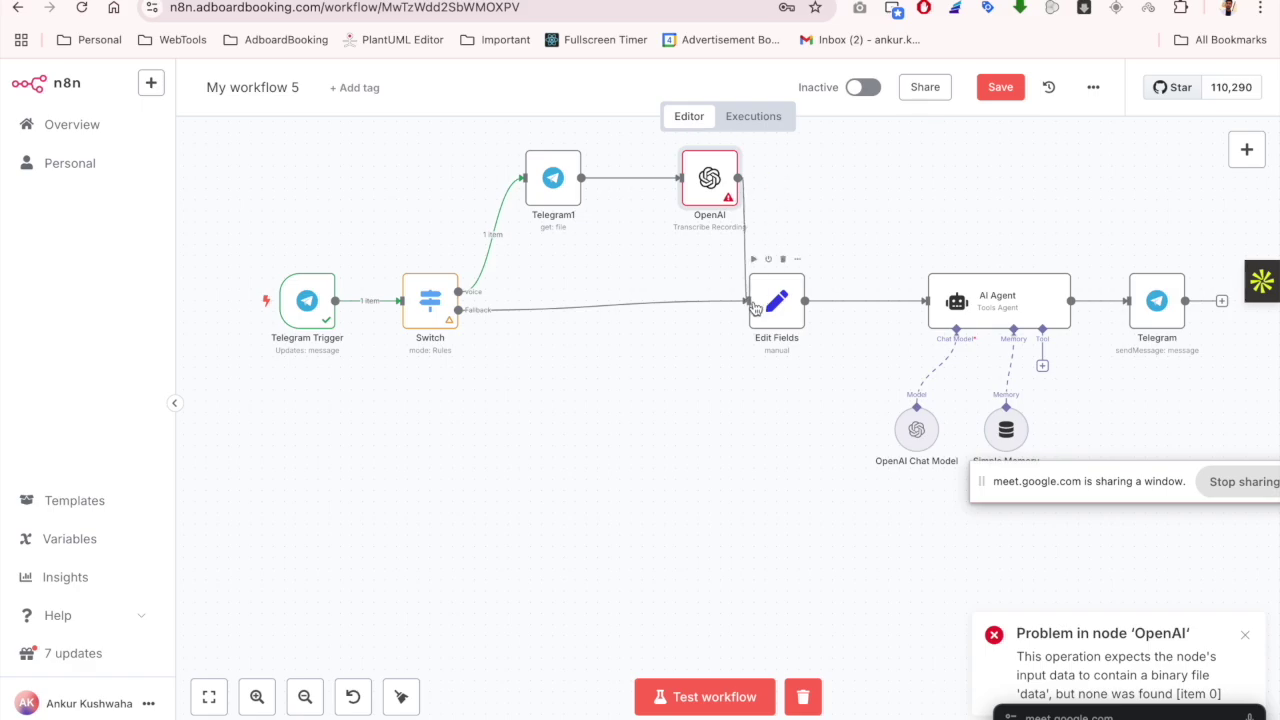
left_click_drag(702, 192, 657, 190)
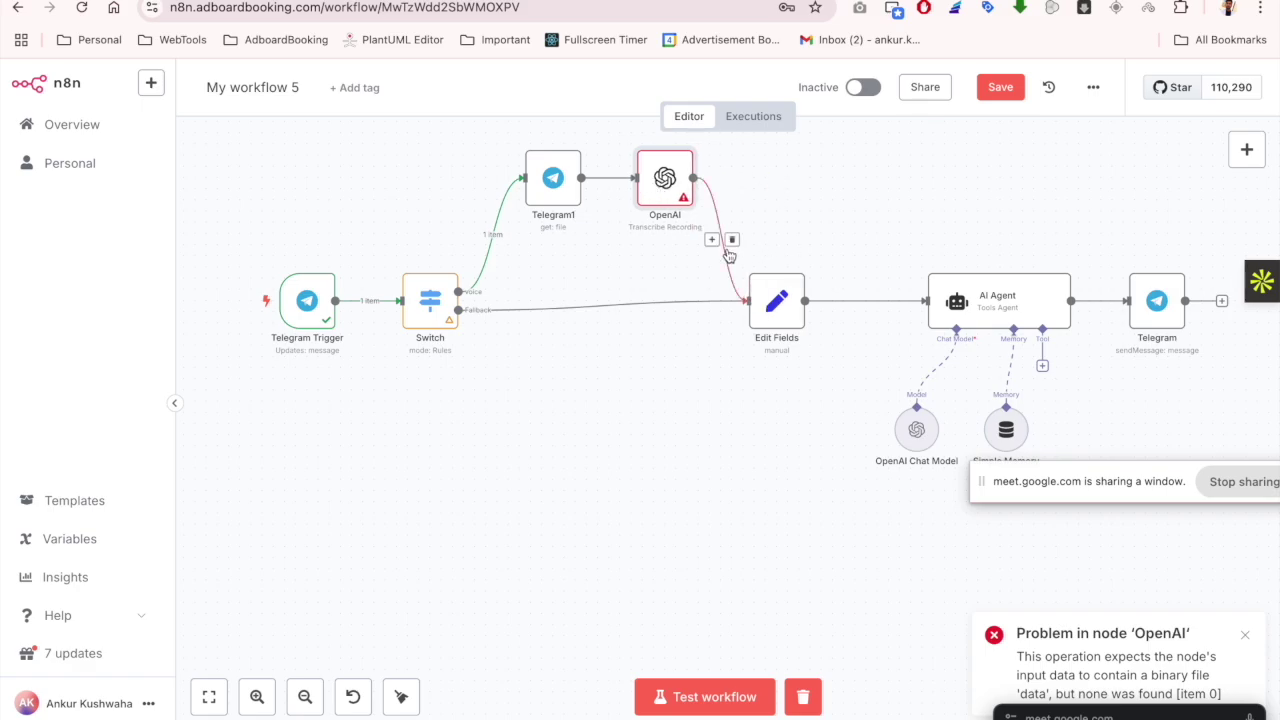
Insert an Edit Fields (Set) node between OpenAI and Edit Fields, and add a String field named chatInput to it
left_click(712, 241)
type("ed")
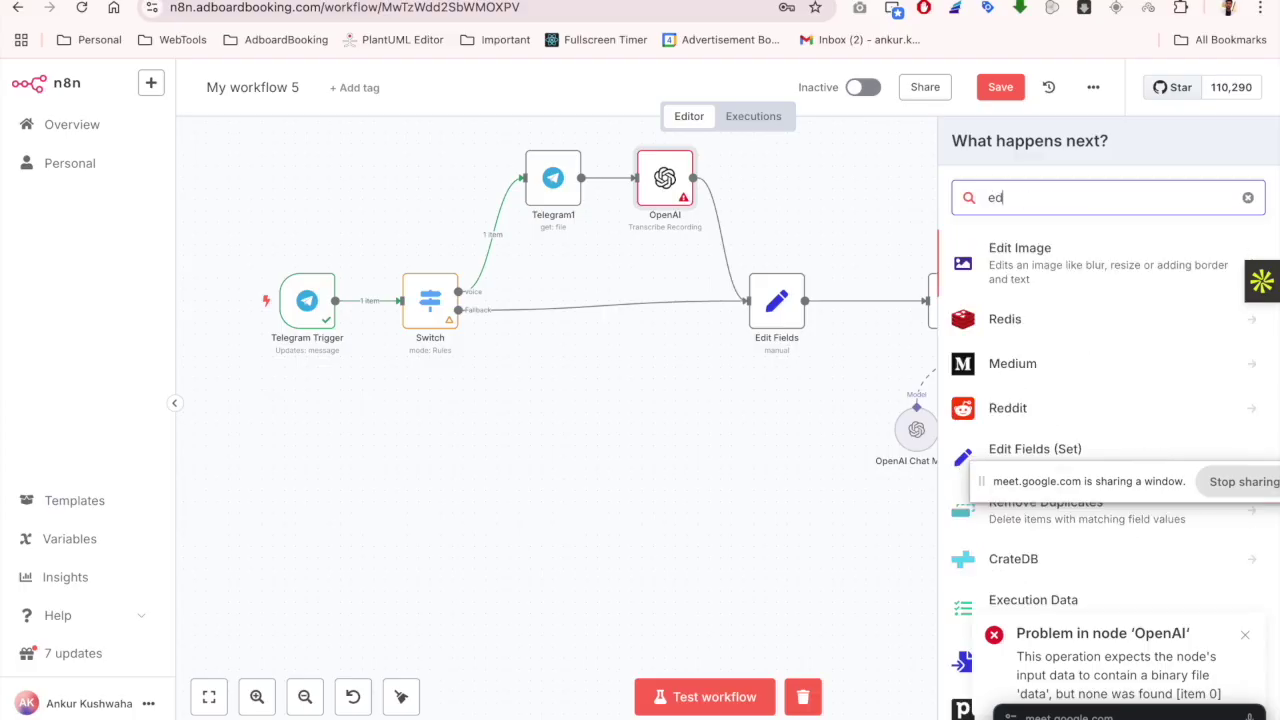
type("it")
left_click(1041, 316)
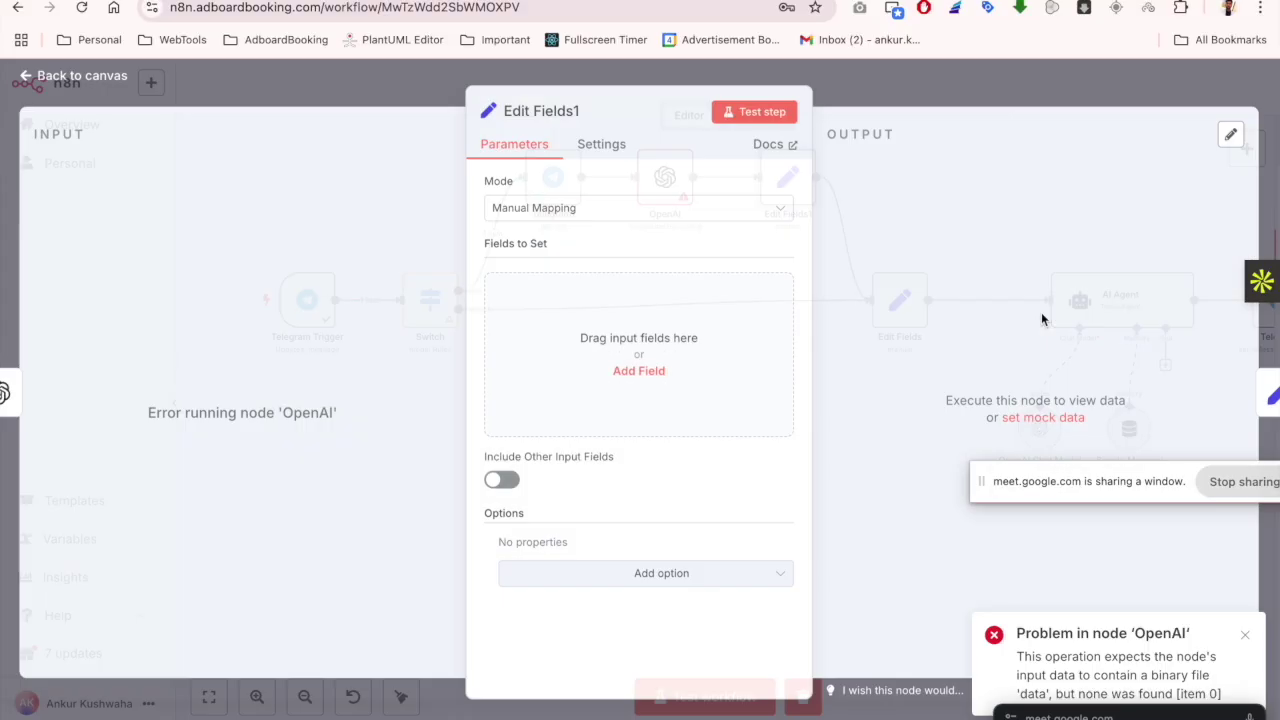
left_click(566, 313)
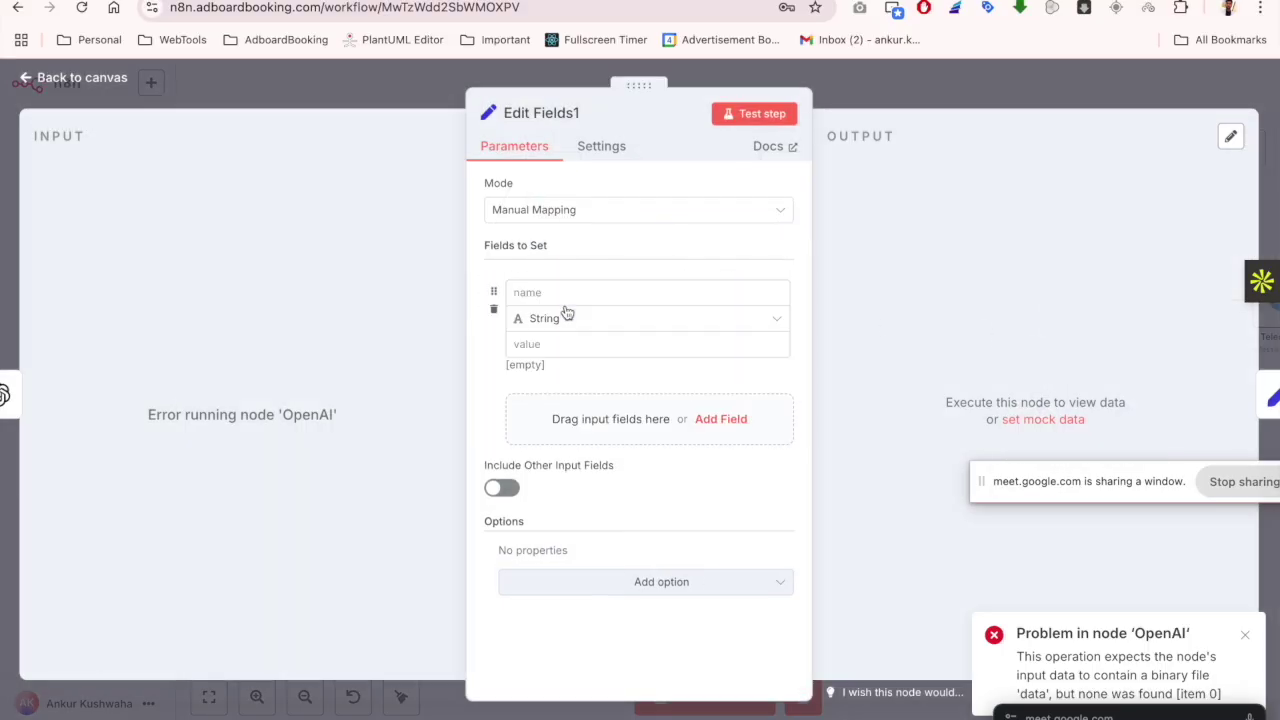
left_click(556, 294)
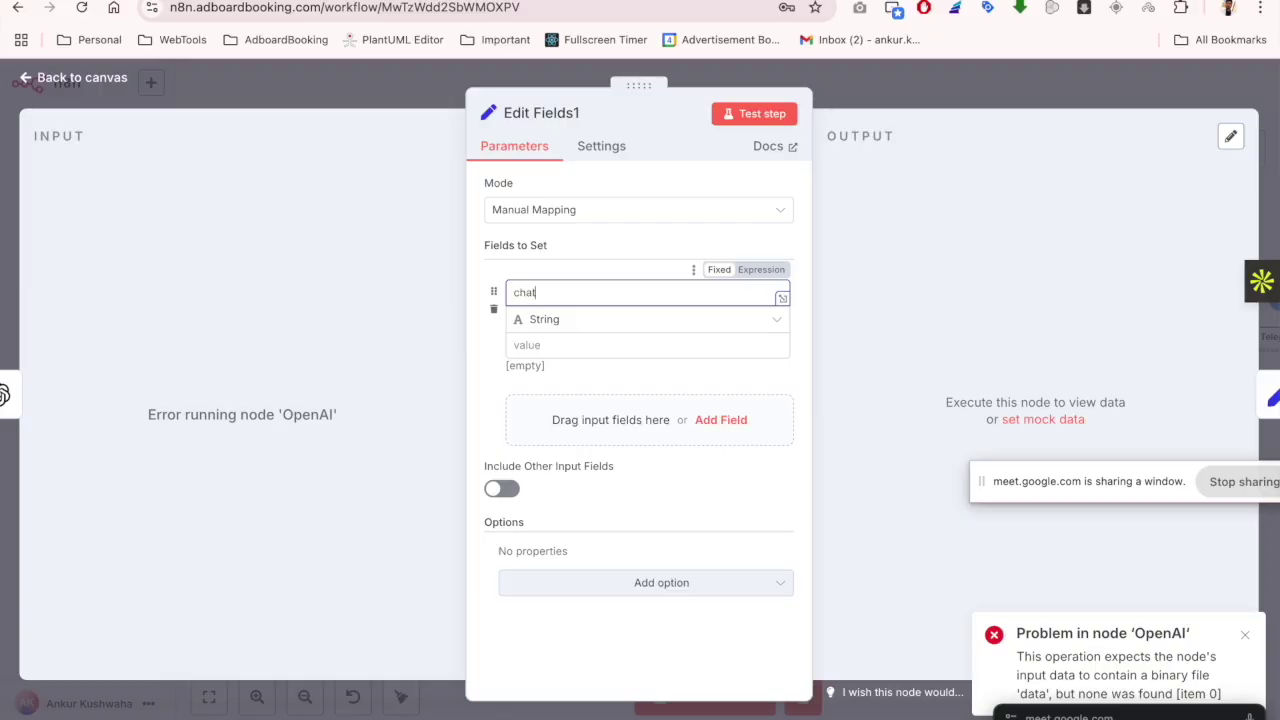
left_click(549, 343)
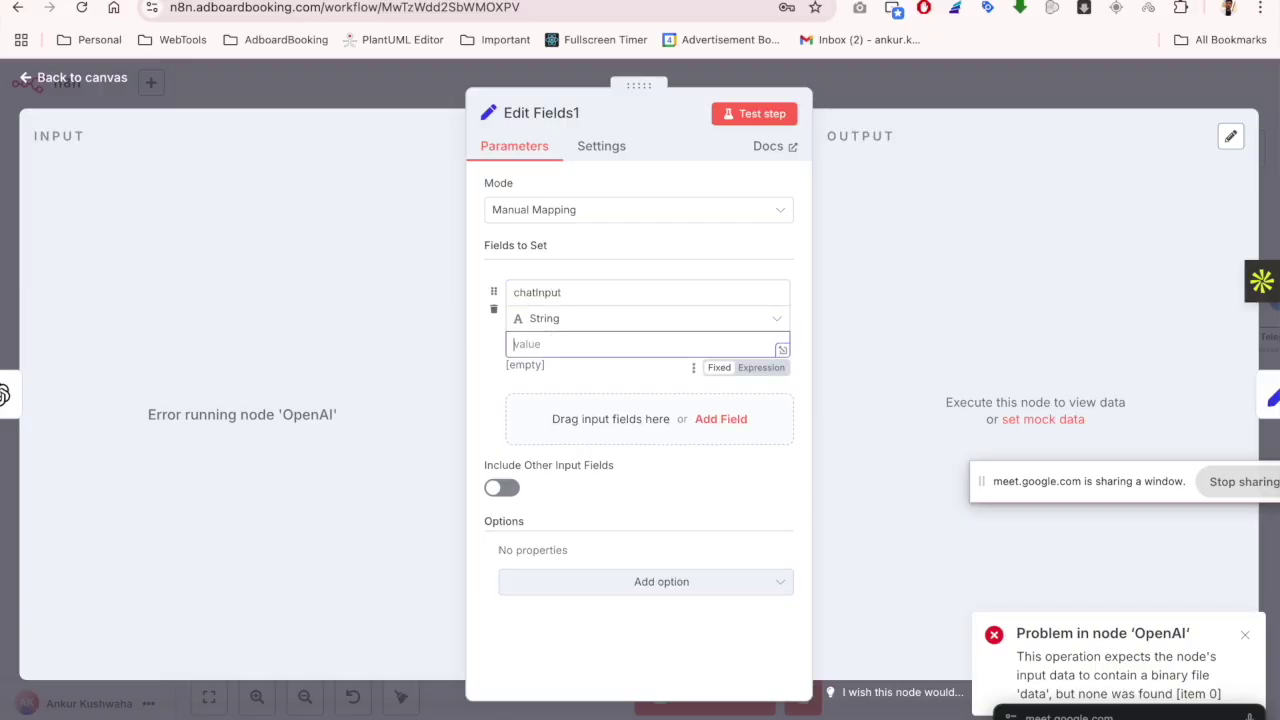
left_click(877, 115)
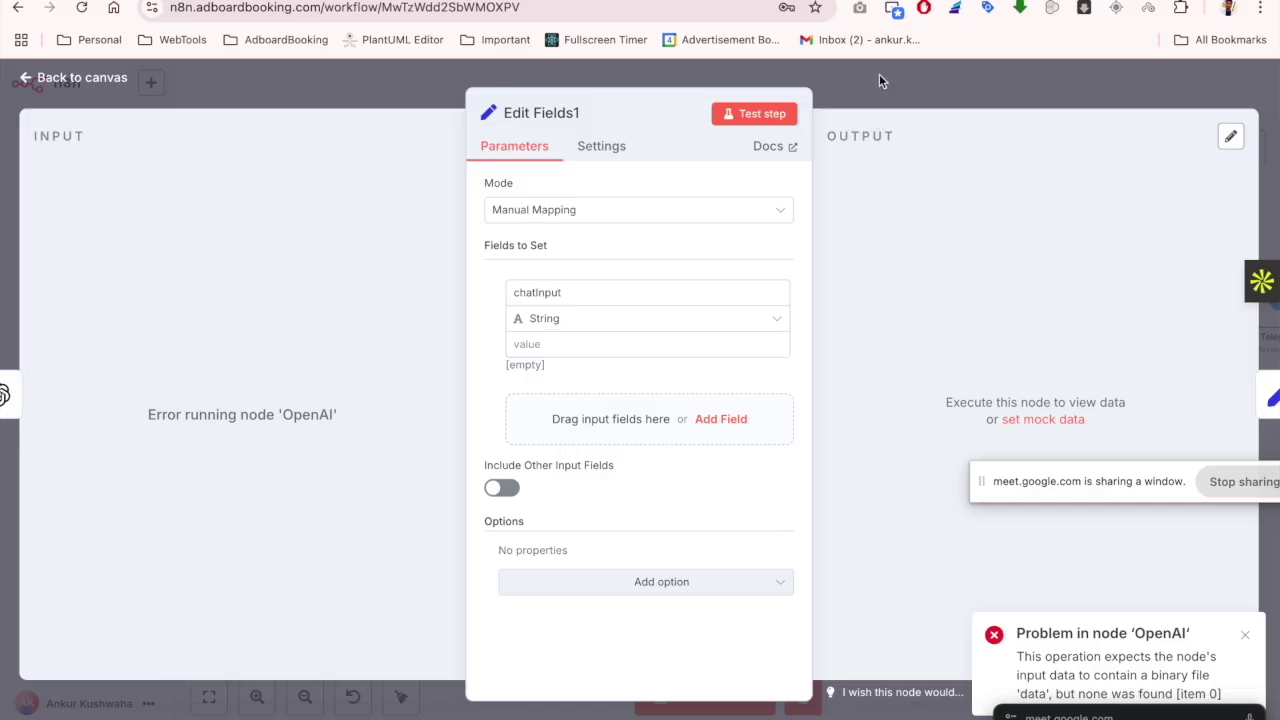
Save My workflow 5, test it from the Telegram Trigger by sending test-automation-bot a voice message in Telegram Web, and return to n8n
left_click(1004, 88)
left_click(252, 300)
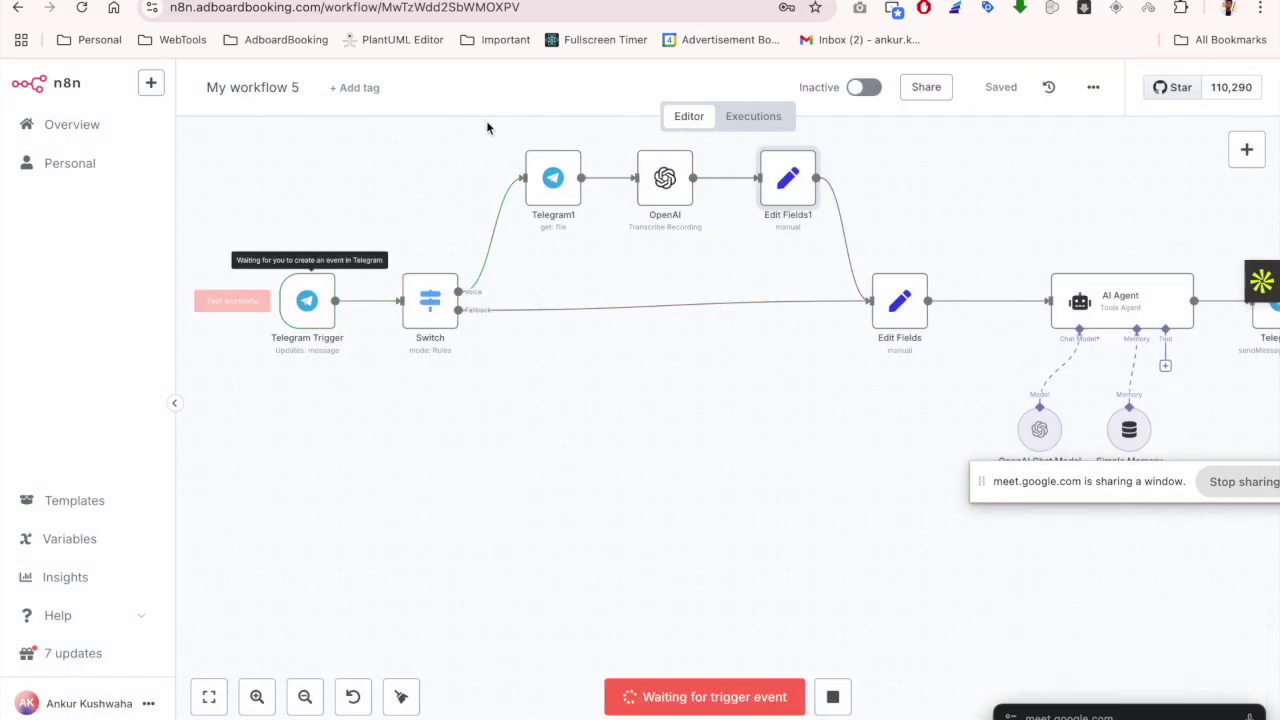
key("ctrl+Tab")
left_click(1082, 688)
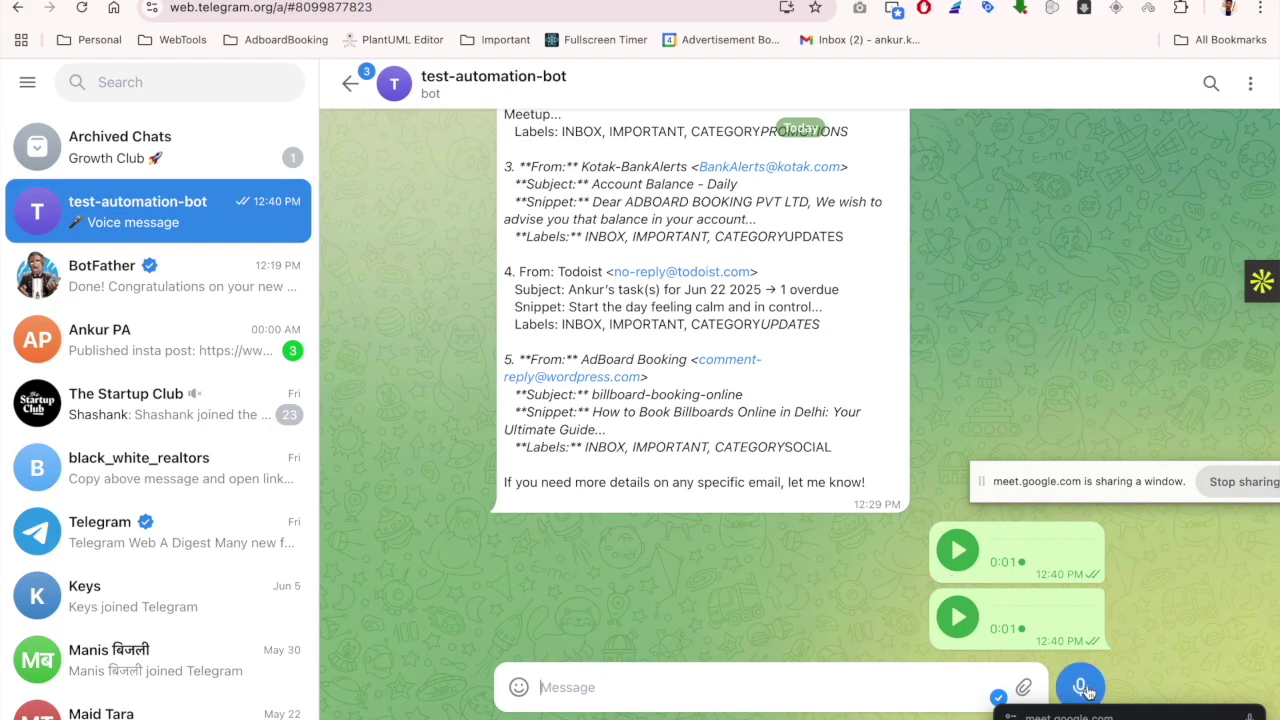
left_click(1082, 688)
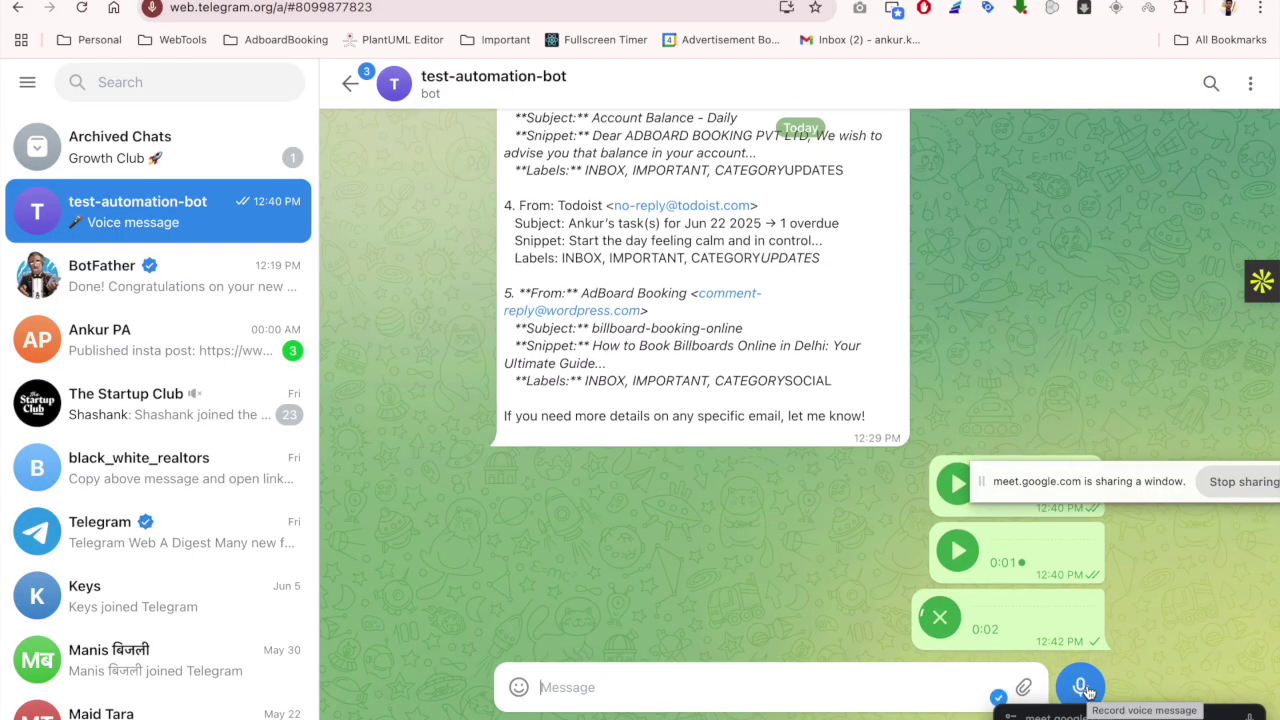
key("ctrl+shift+Tab")
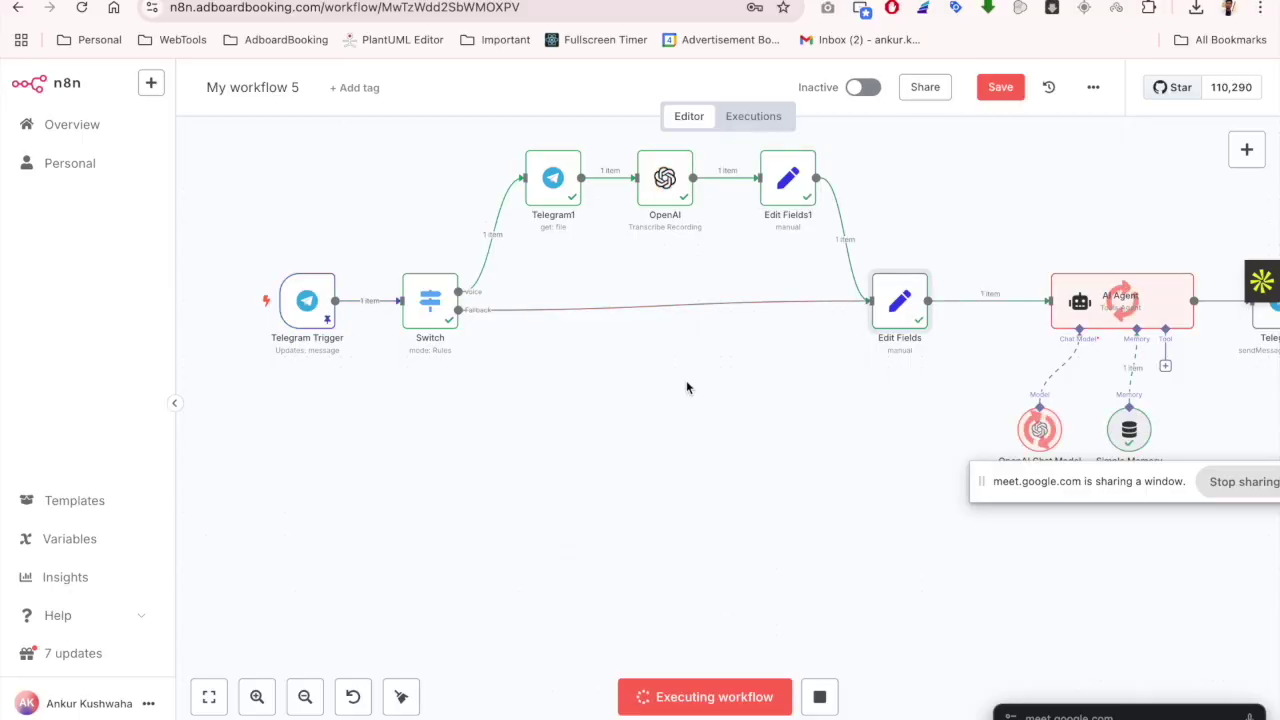
scroll(774, 411, "right", 5)
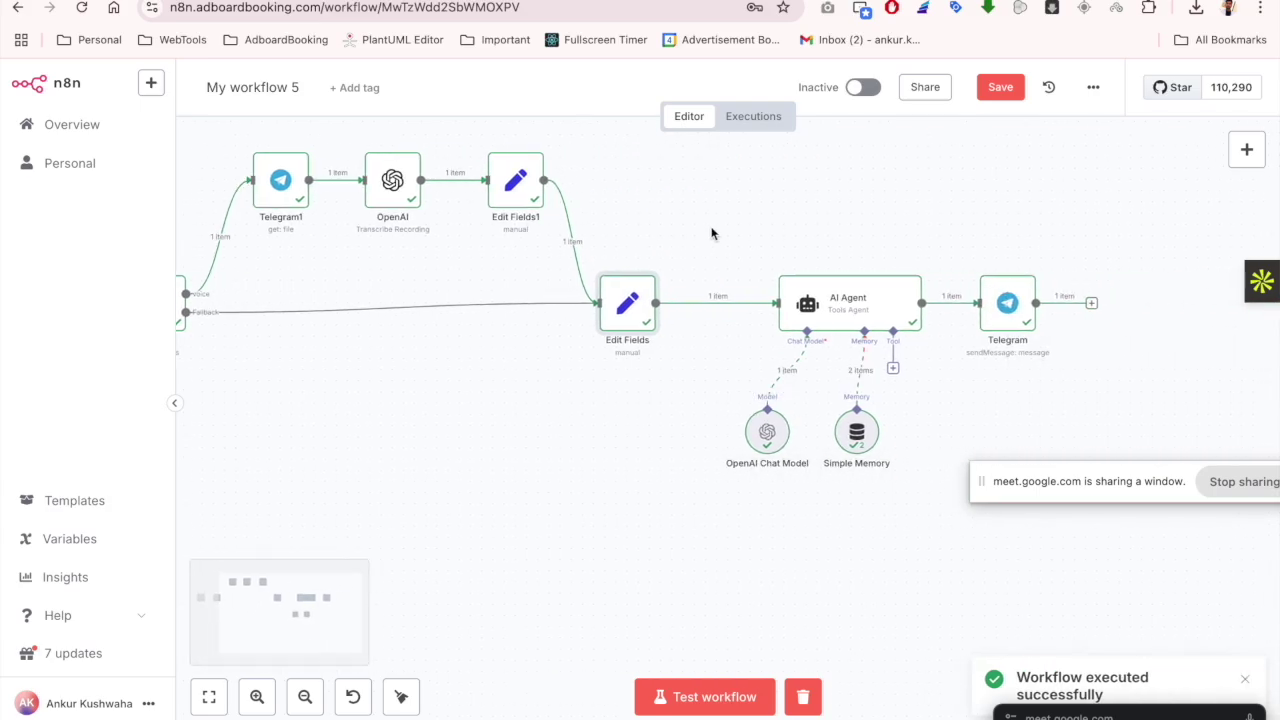
Switch to Telegram Web, check test-automation-bot's reply, and send the bot another voice message of about 6 seconds
left_click(674, 0)
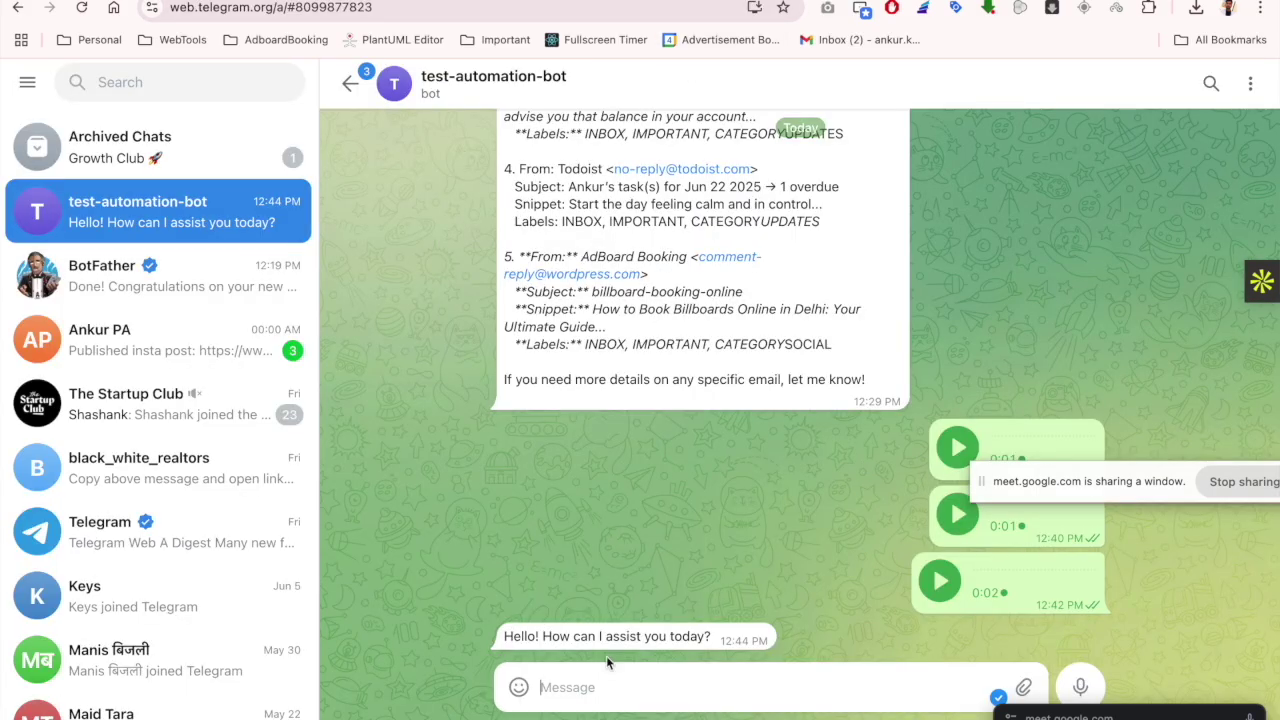
left_click_drag(1047, 716, 1193, 541)
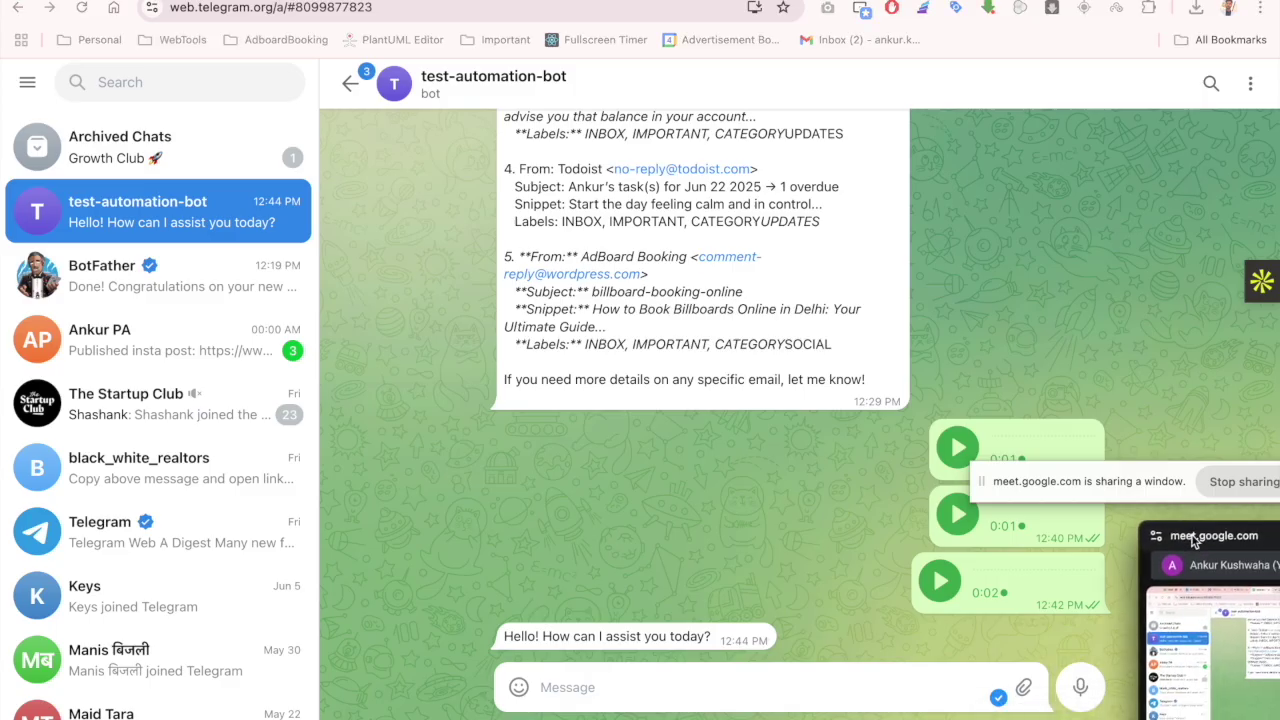
left_click(1080, 687)
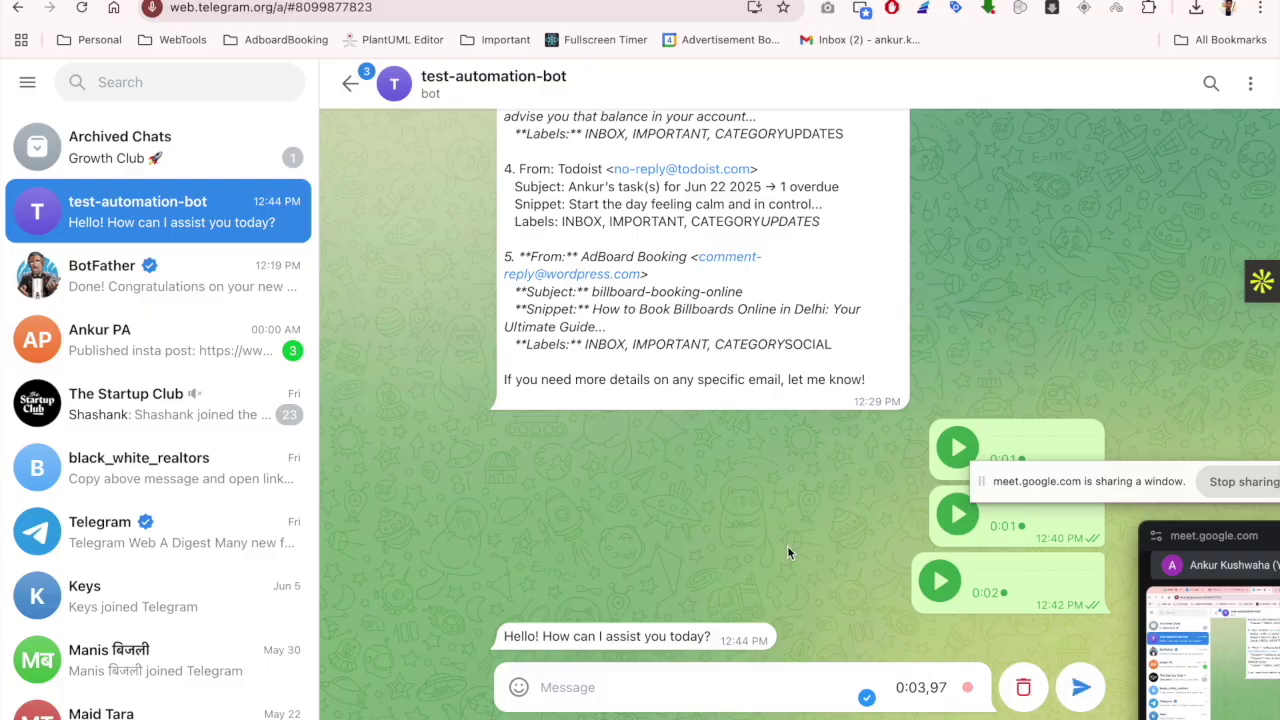
left_click(1078, 688)
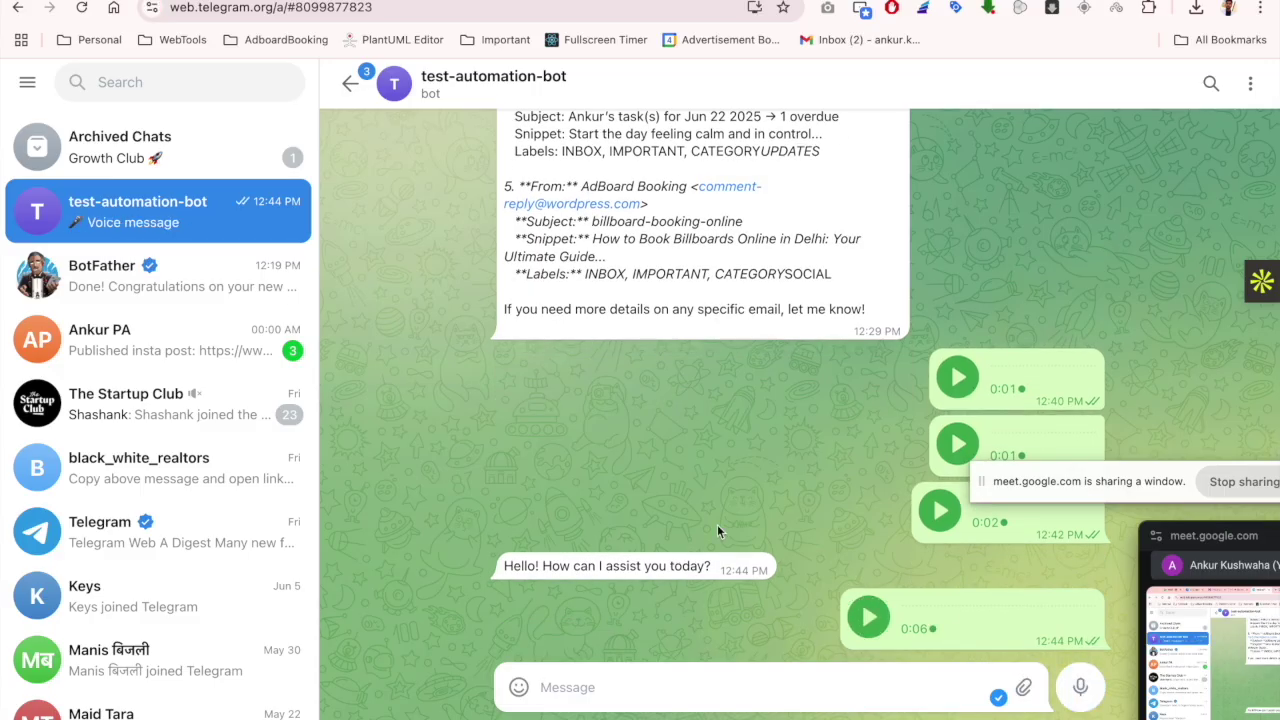
Switch to n8n, save My workflow 5 and set it to active, and return to the test-automation-bot chat in Telegram Web
key("ctrl+Tab")
left_click(995, 87)
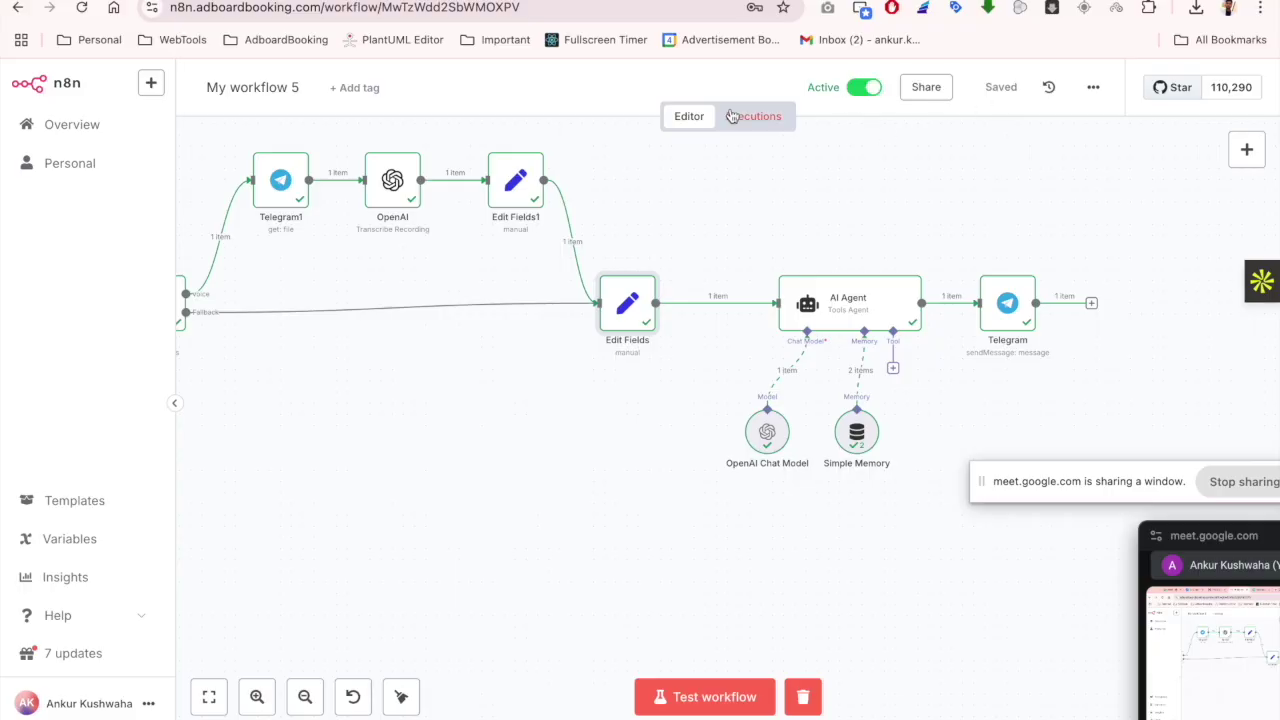
key("ctrl+shift+Tab")
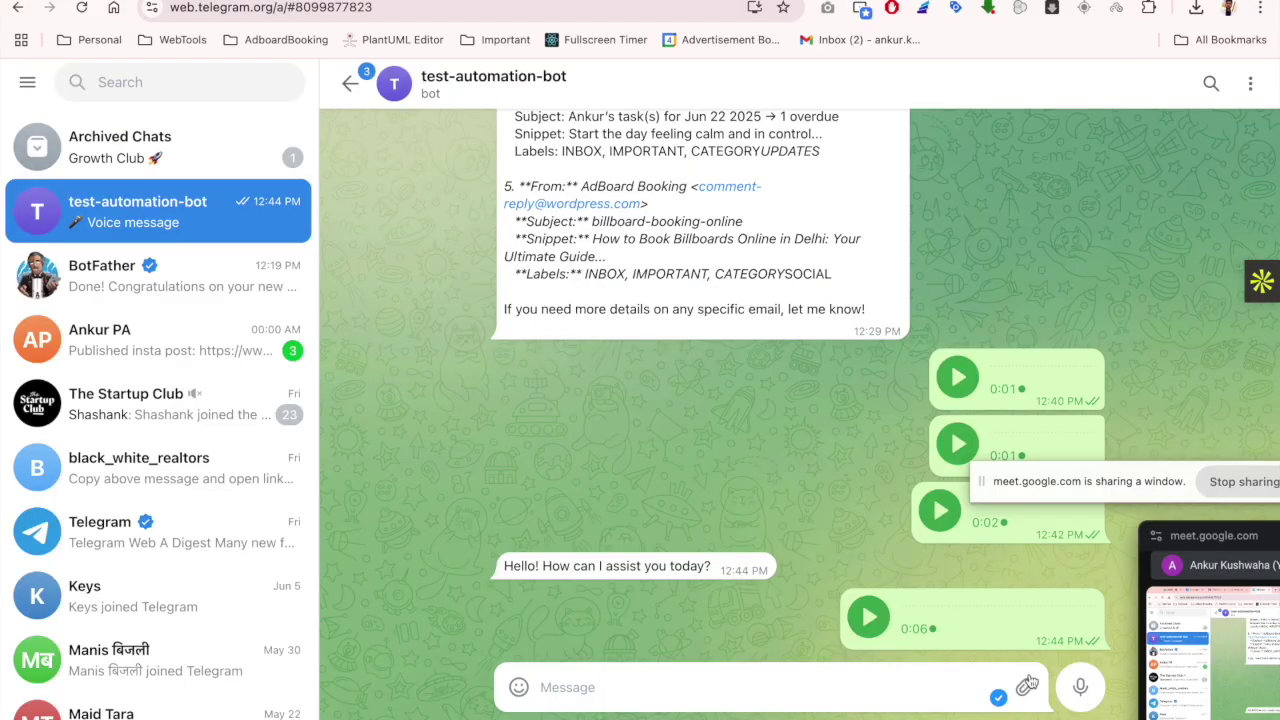
Read test-automation-bot's reply to the 6-second voice message in Telegram Web, and switch back to My workflow 5 in n8n
mouse_move(1046, 696)
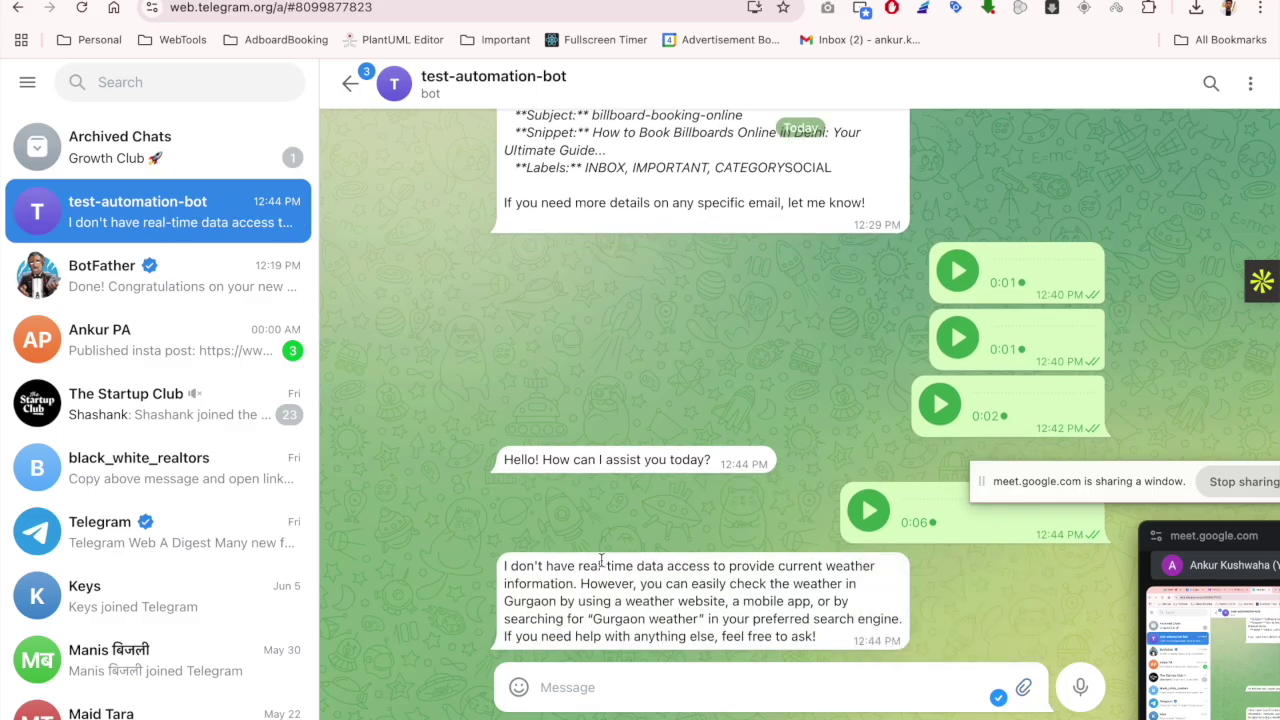
left_click_drag(533, 573, 810, 634)
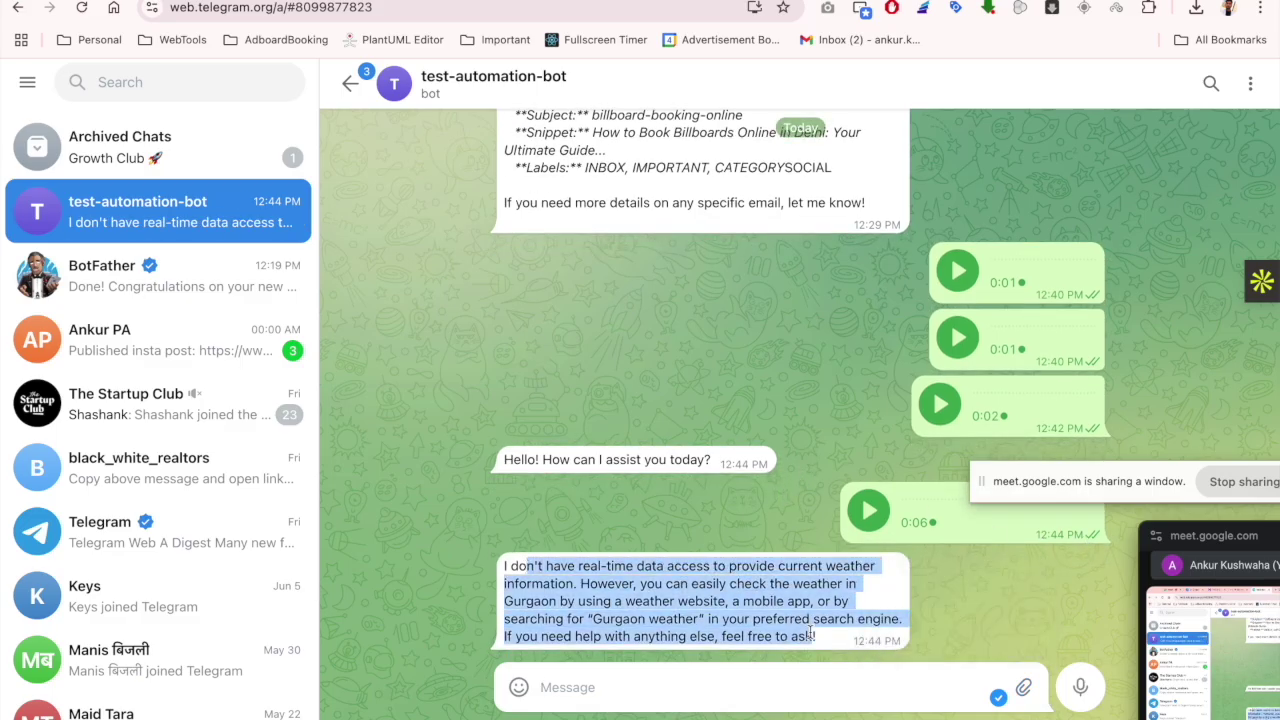
left_click(766, 600)
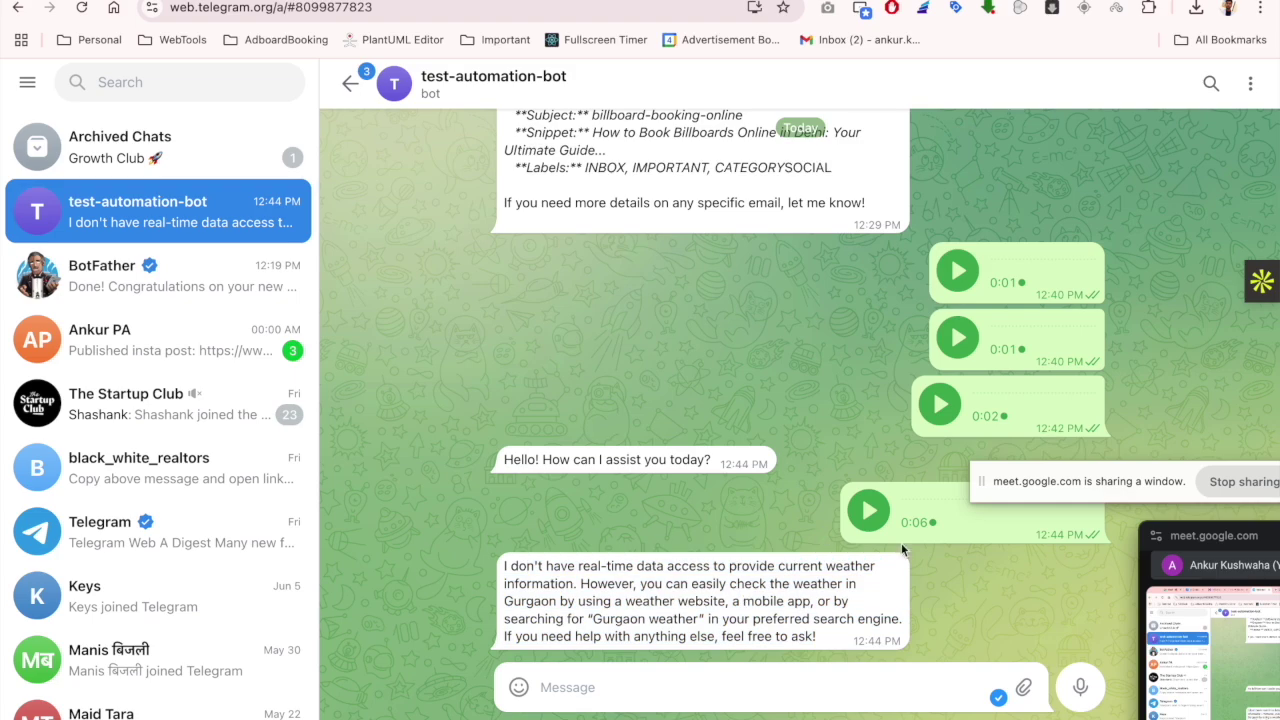
left_click_drag(1081, 480, 1044, 171)
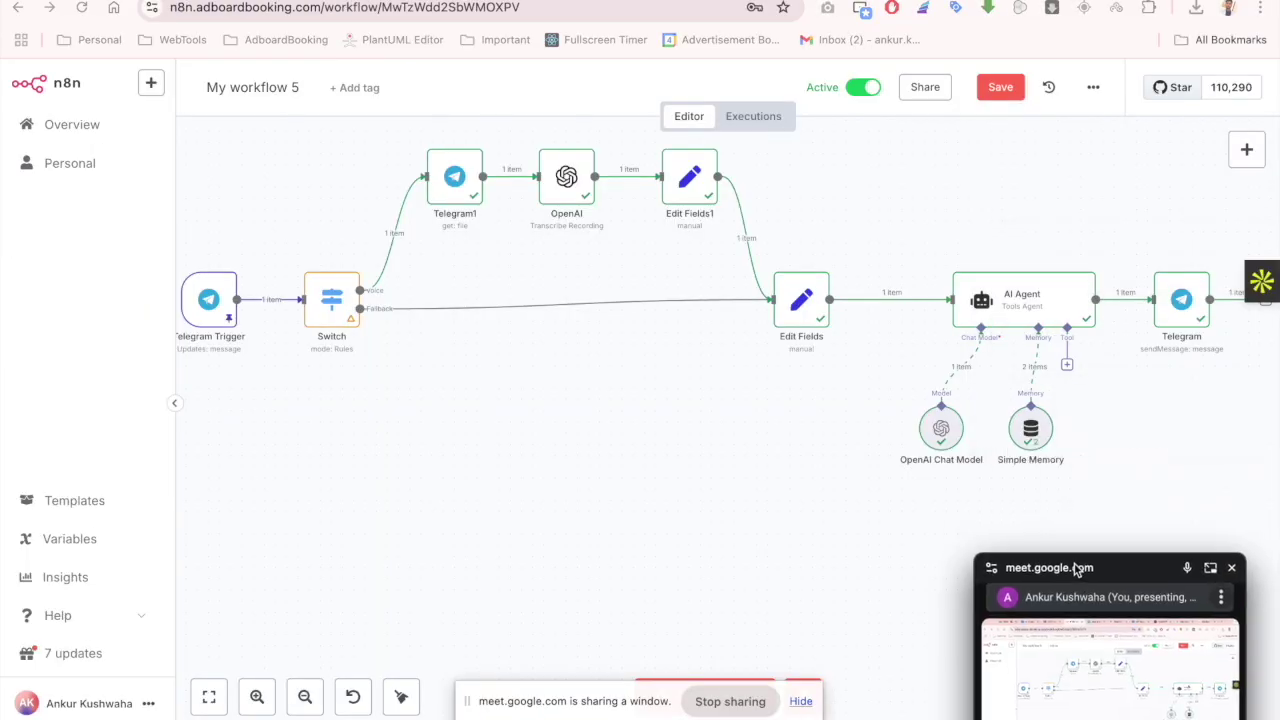
Inspect the parameters of the Telegram send-message node after the AI Agent, and return to the canvas
scroll(842, 499, "right", 5)
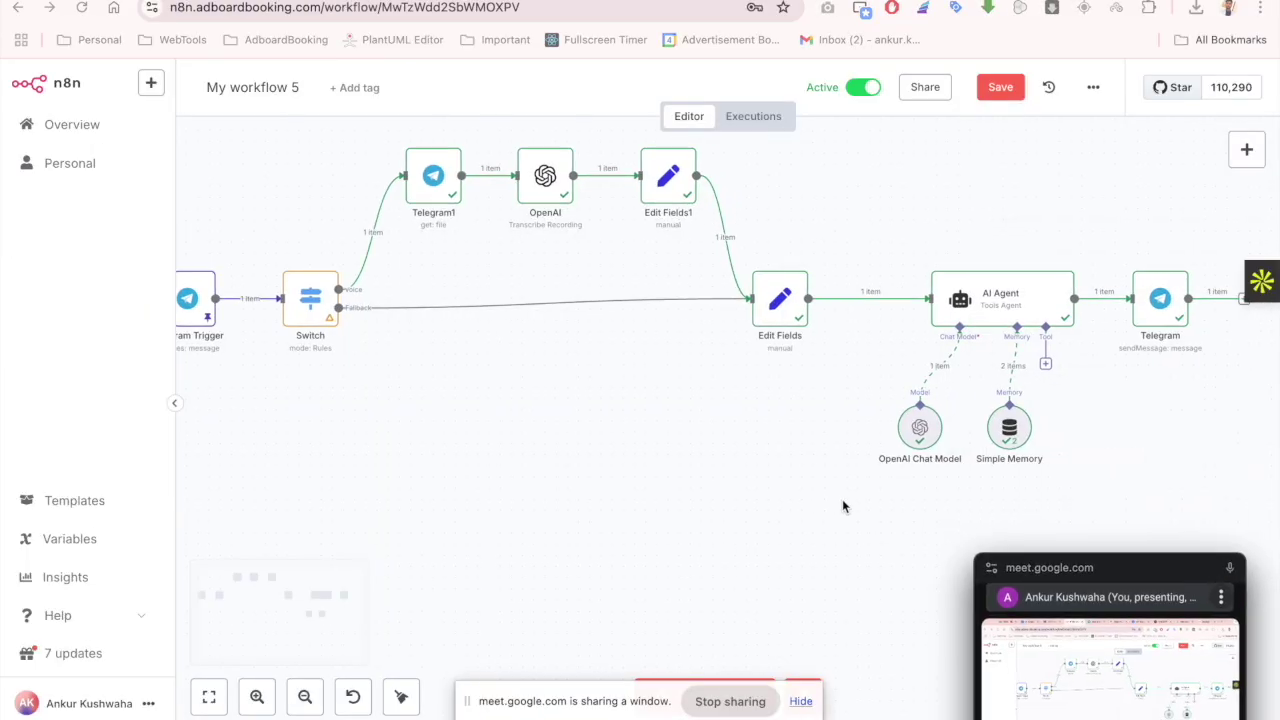
double_click(968, 297)
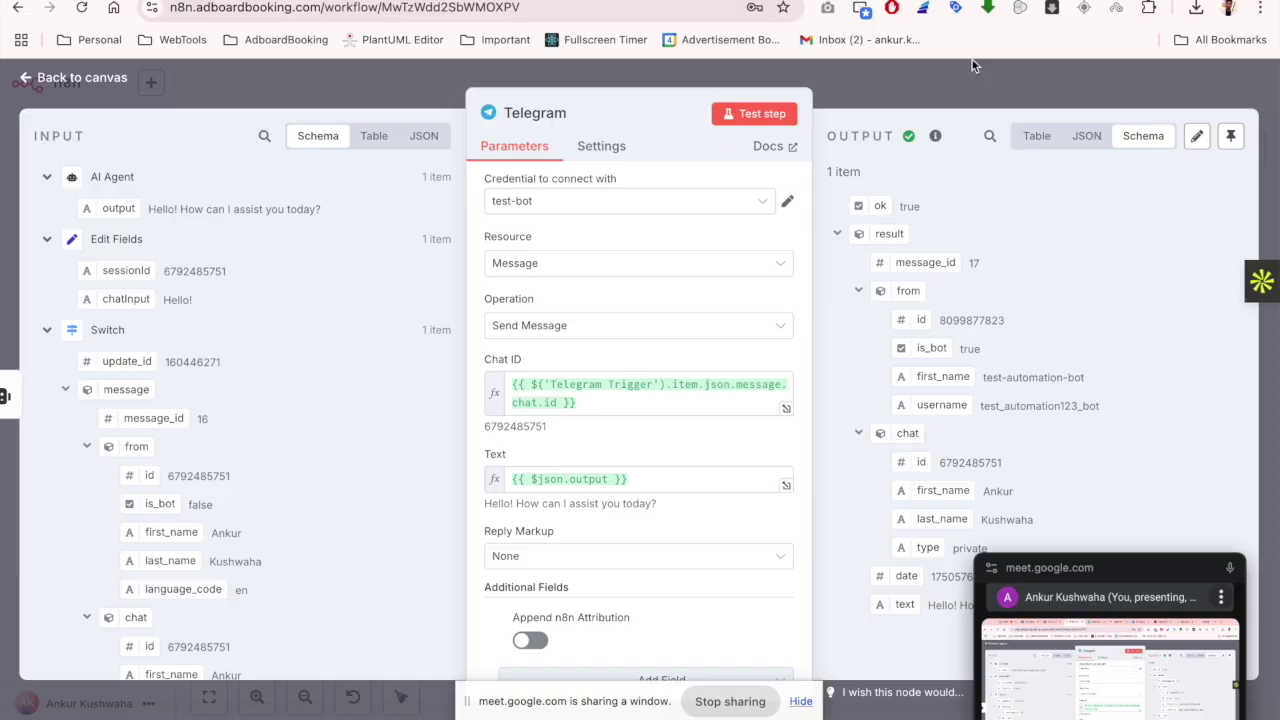
left_click(940, 94)
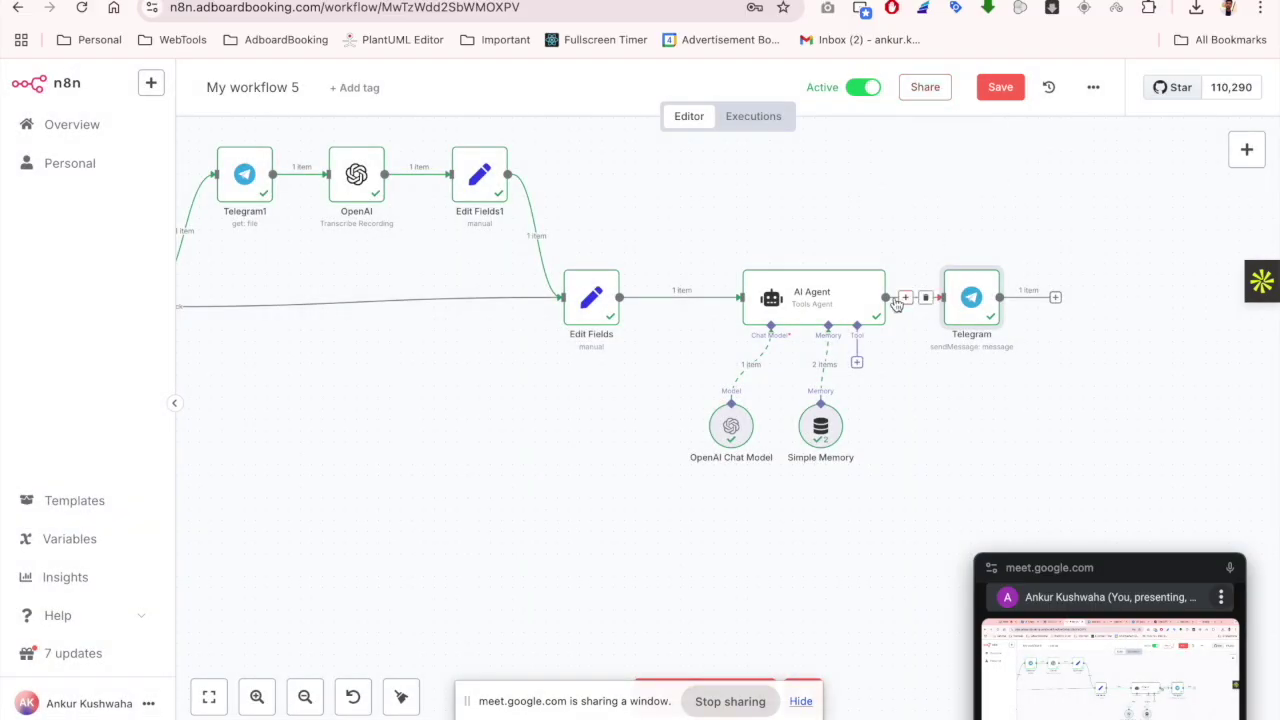
Insert a Google Sheets node with the Append row in sheet action between the AI Agent and Telegram nodes
left_click(905, 299)
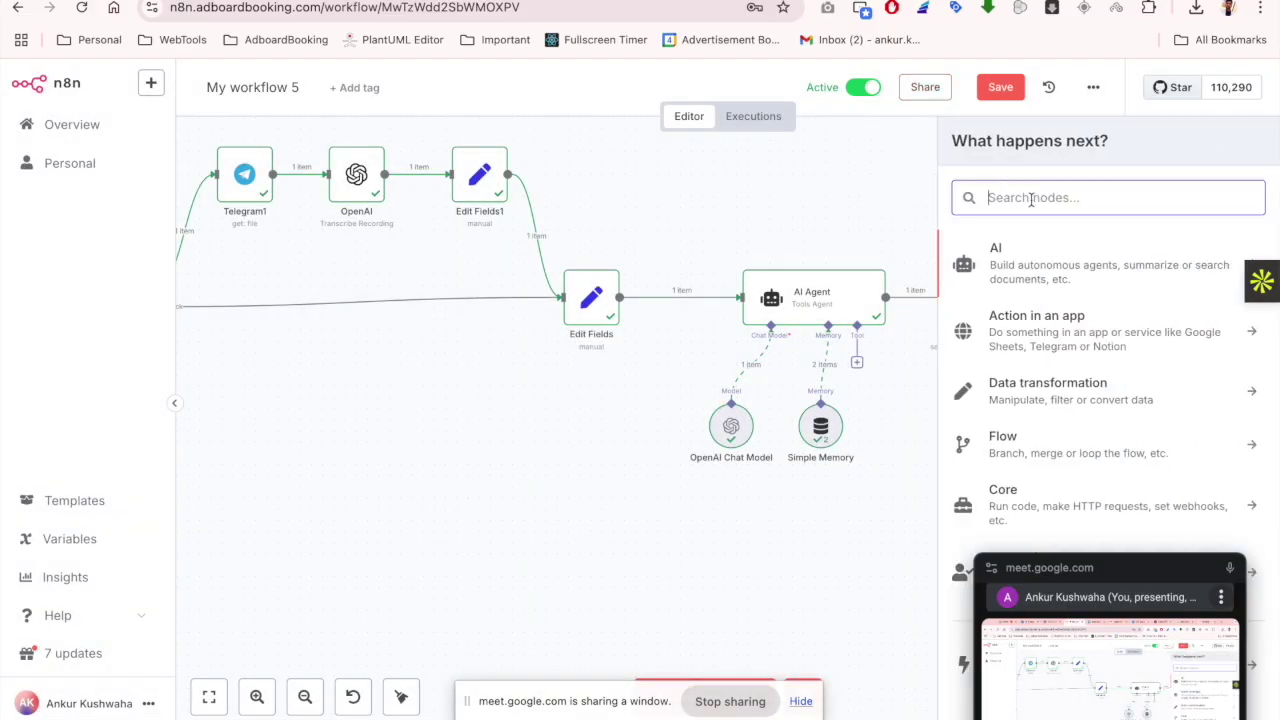
type("shee")
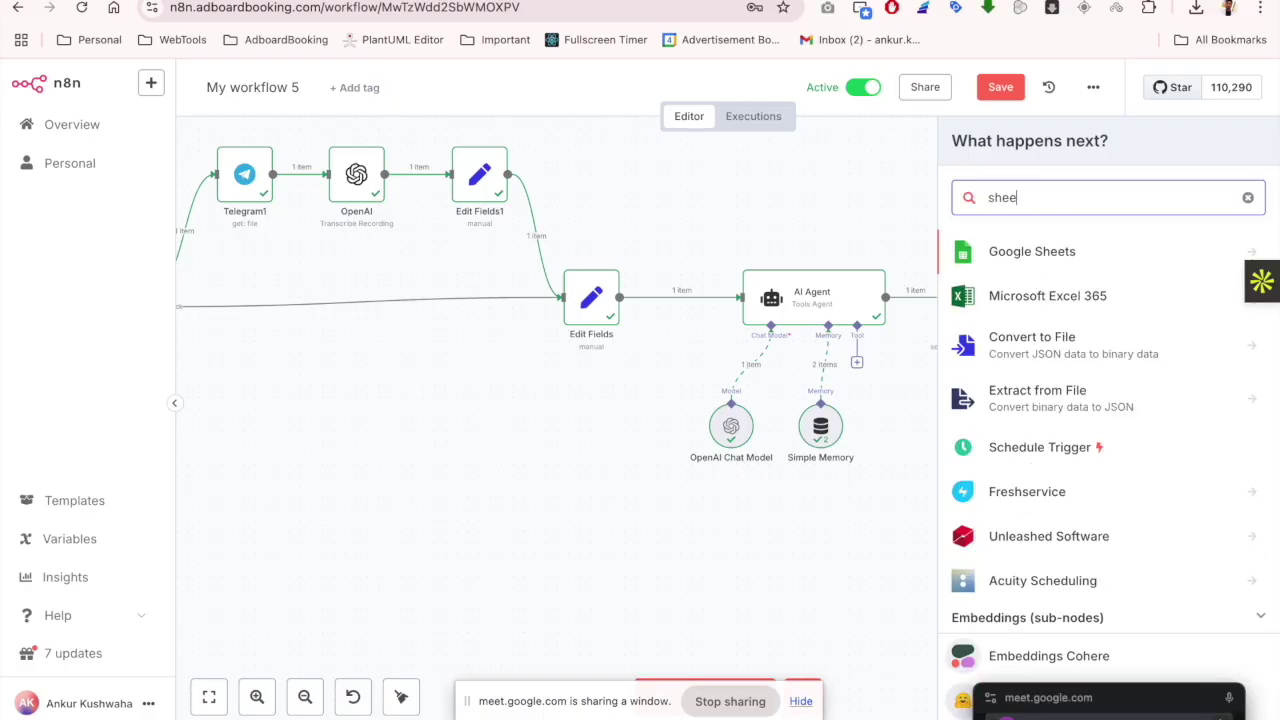
left_click(1063, 252)
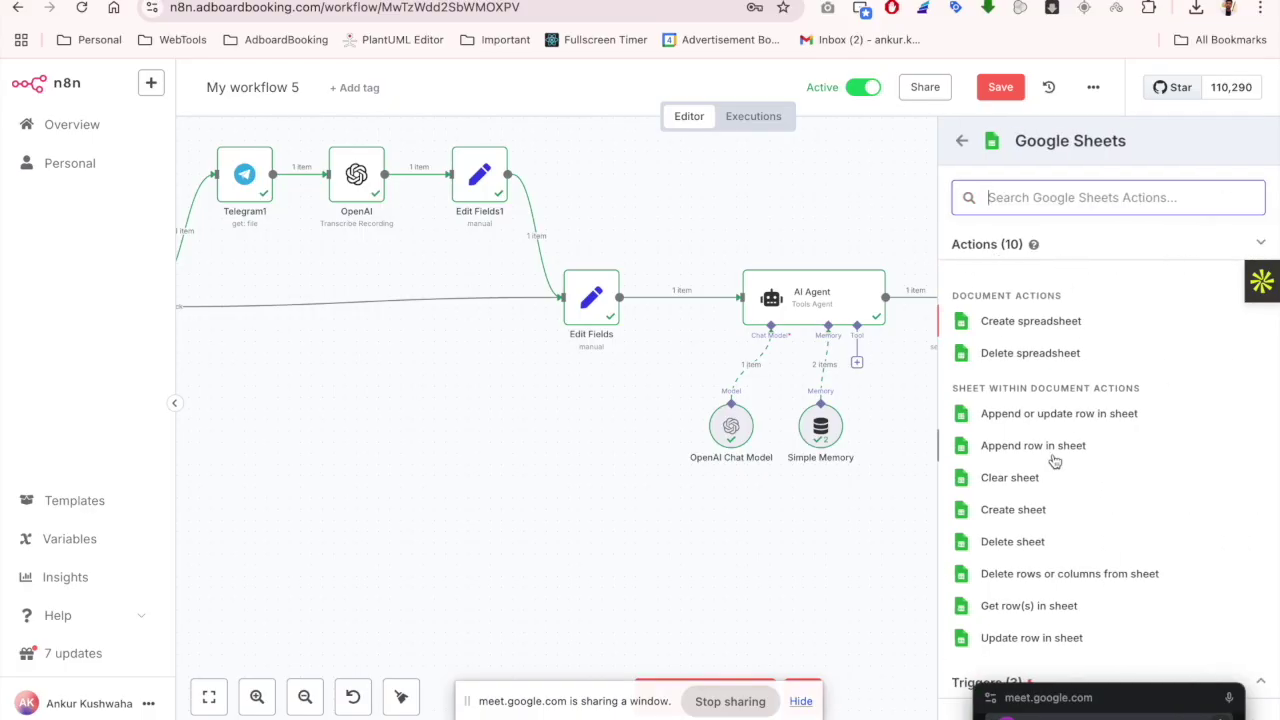
scroll(1055, 457, "down", 1)
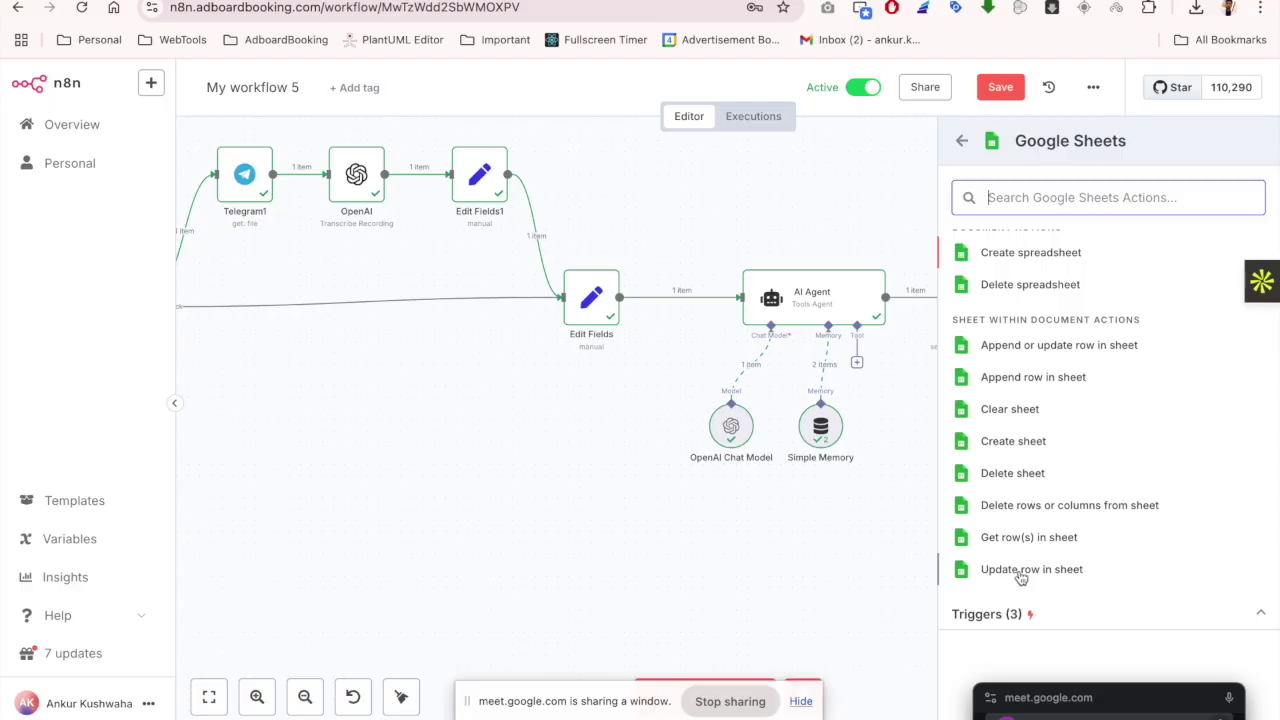
left_click(1053, 381)
Start a new OAuth2 credential for the Google Sheets node and look over its required connection fields
left_click(578, 210)
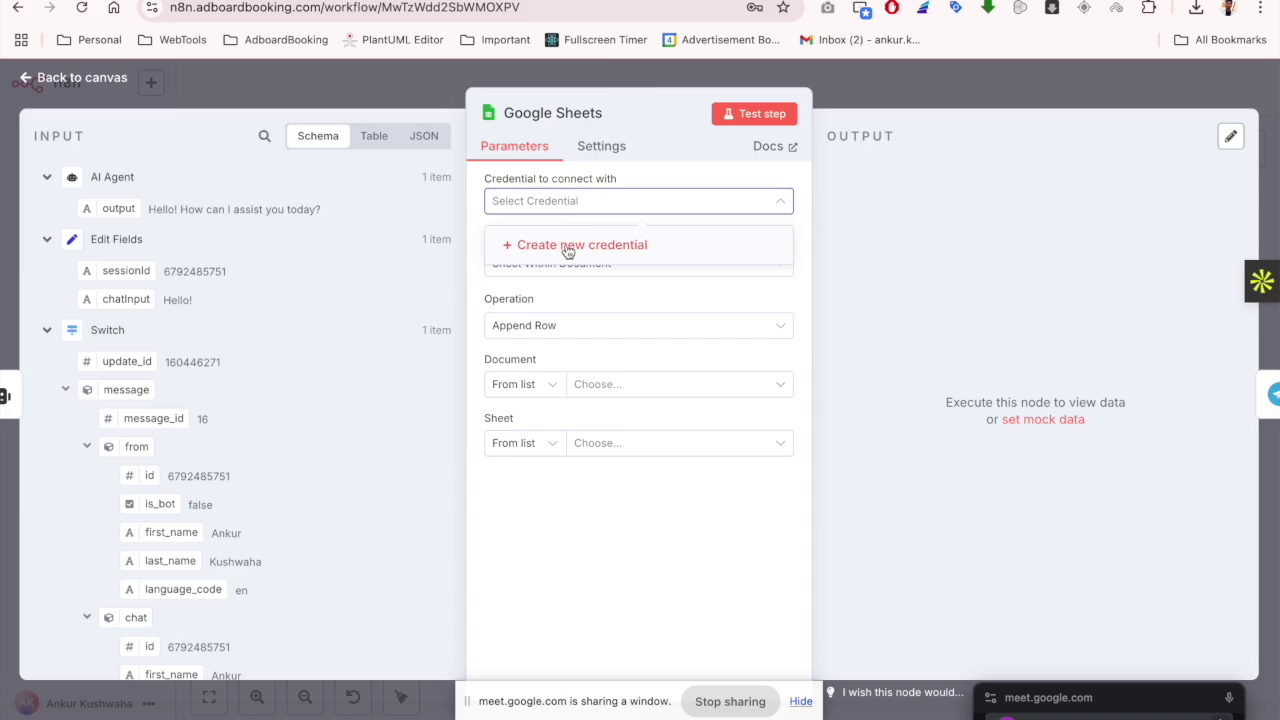
left_click(567, 248)
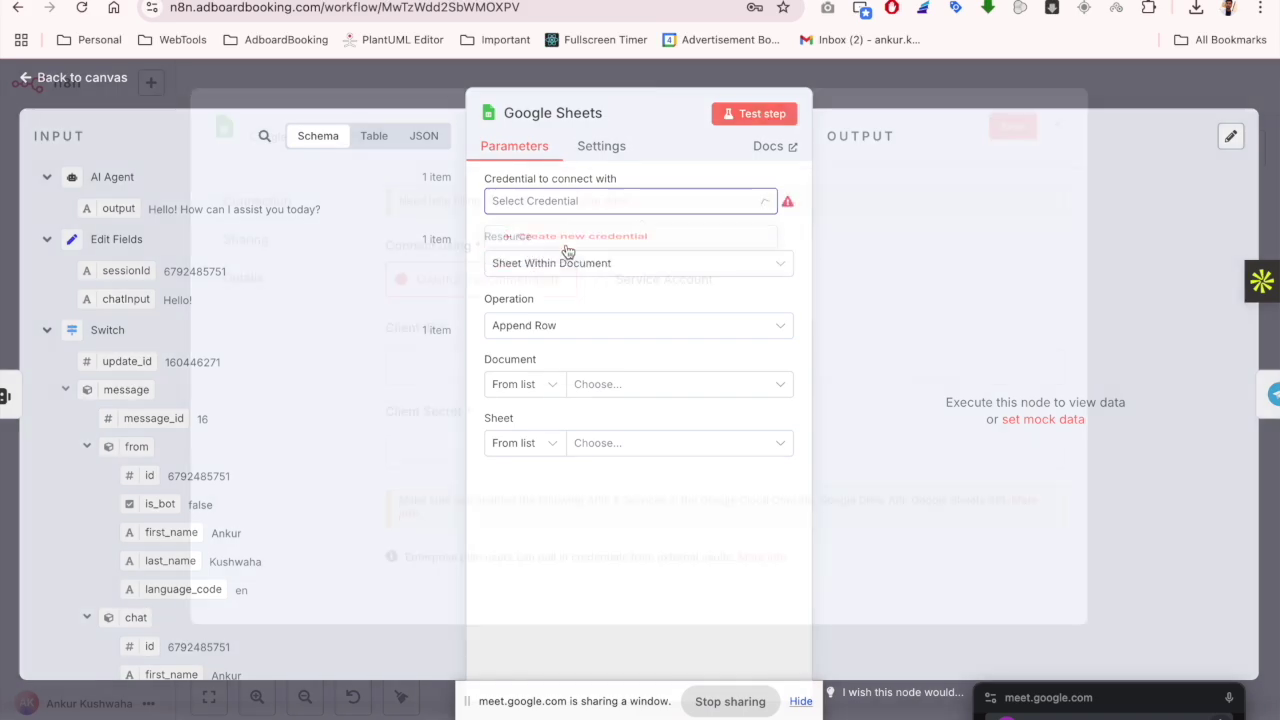
left_click(584, 484)
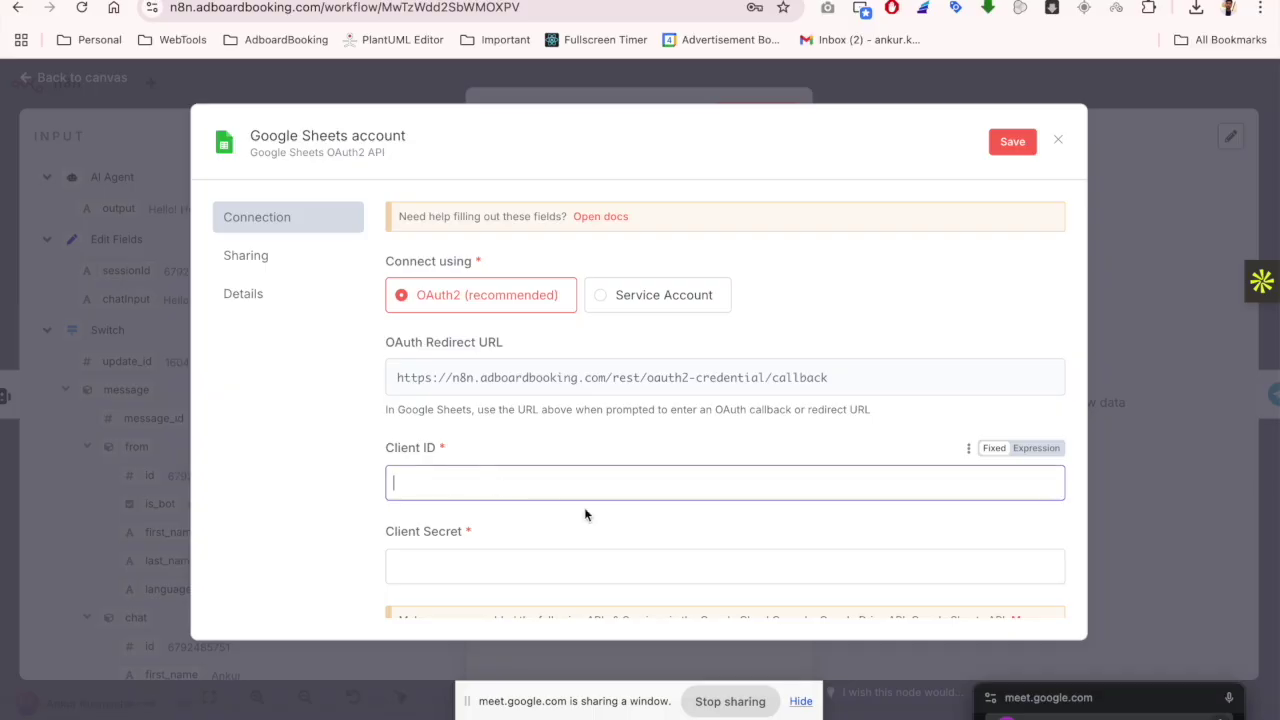
scroll(601, 521, "down", 2)
scroll(575, 360, "up", 2)
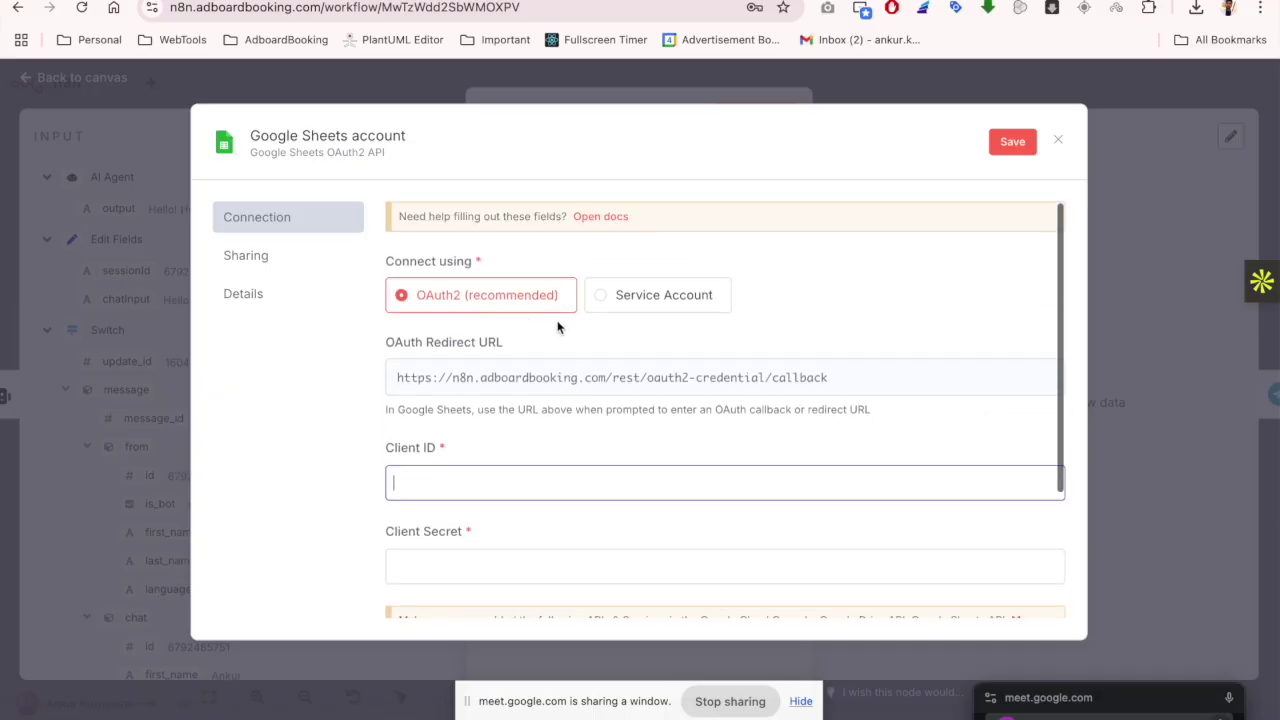
Open the n8n documentation for the Google OAuth2 credential and follow its link to the Google Cloud Console
left_click(600, 217)
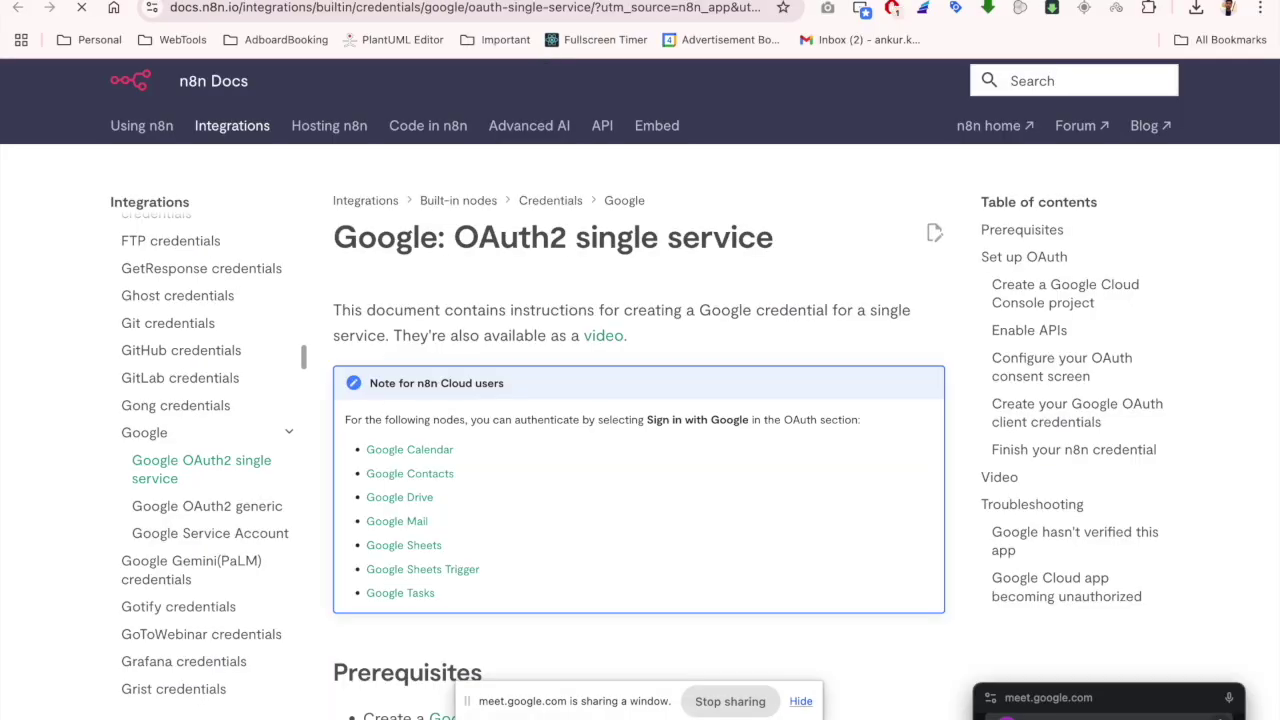
scroll(519, 372, "down", 8)
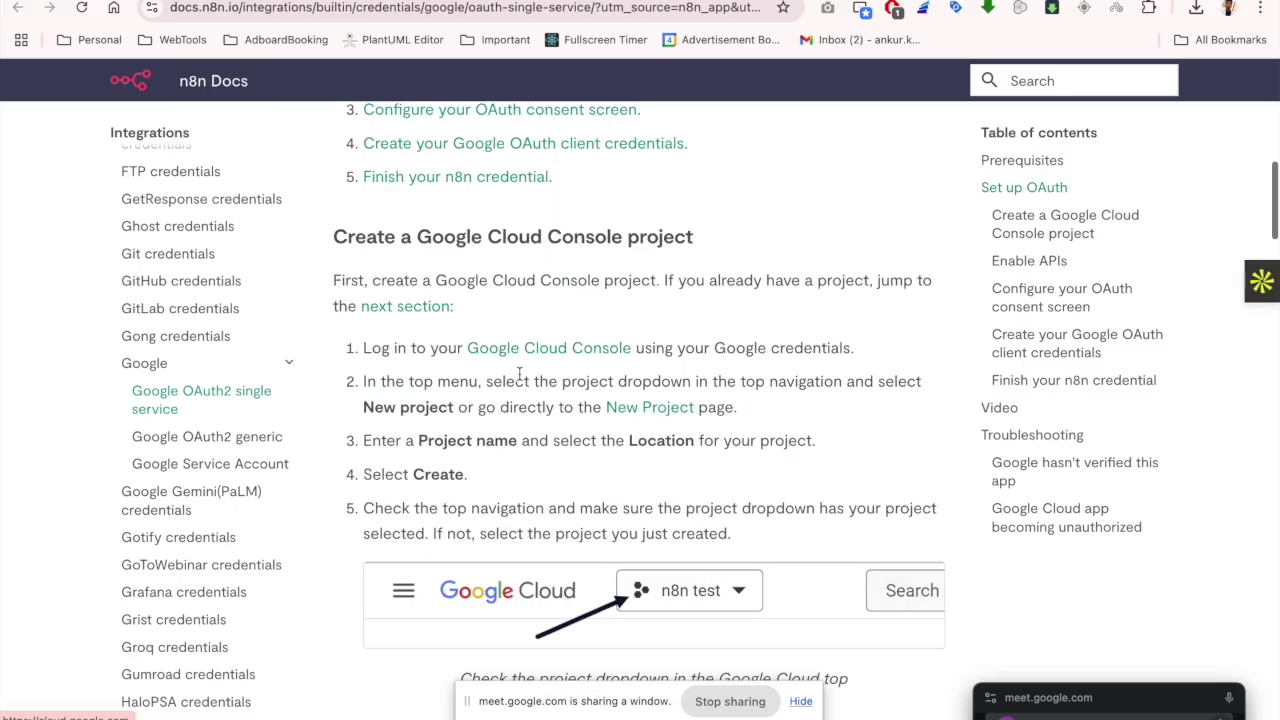
left_click(546, 348)
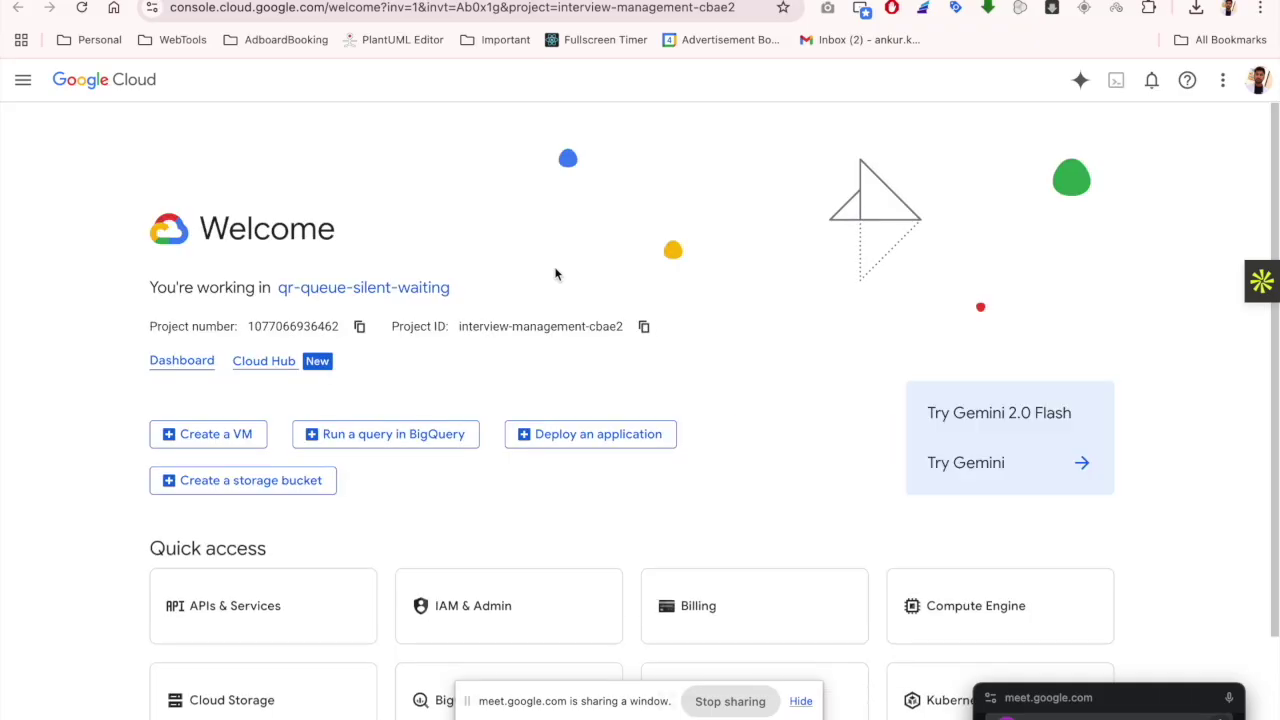
Find the Google Sheets API in Google Cloud and switch to the Adboard Booking project
left_click(434, 88)
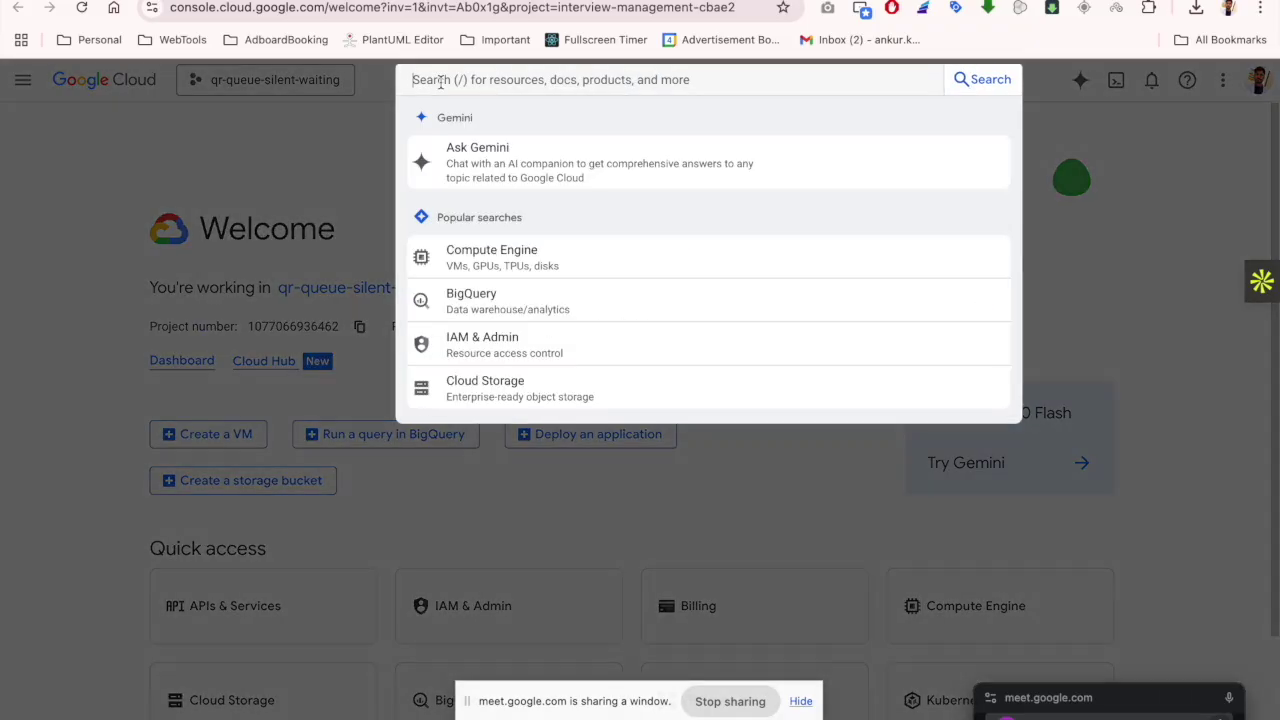
type("sheet")
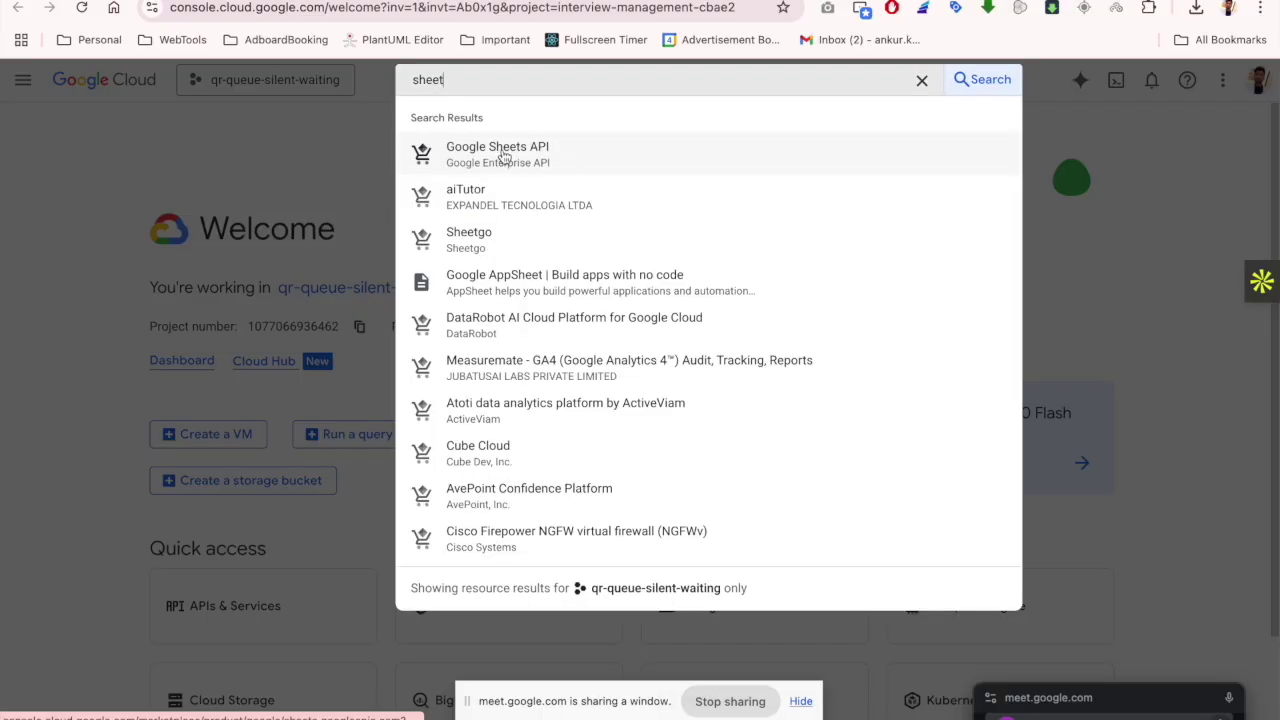
left_click(500, 152)
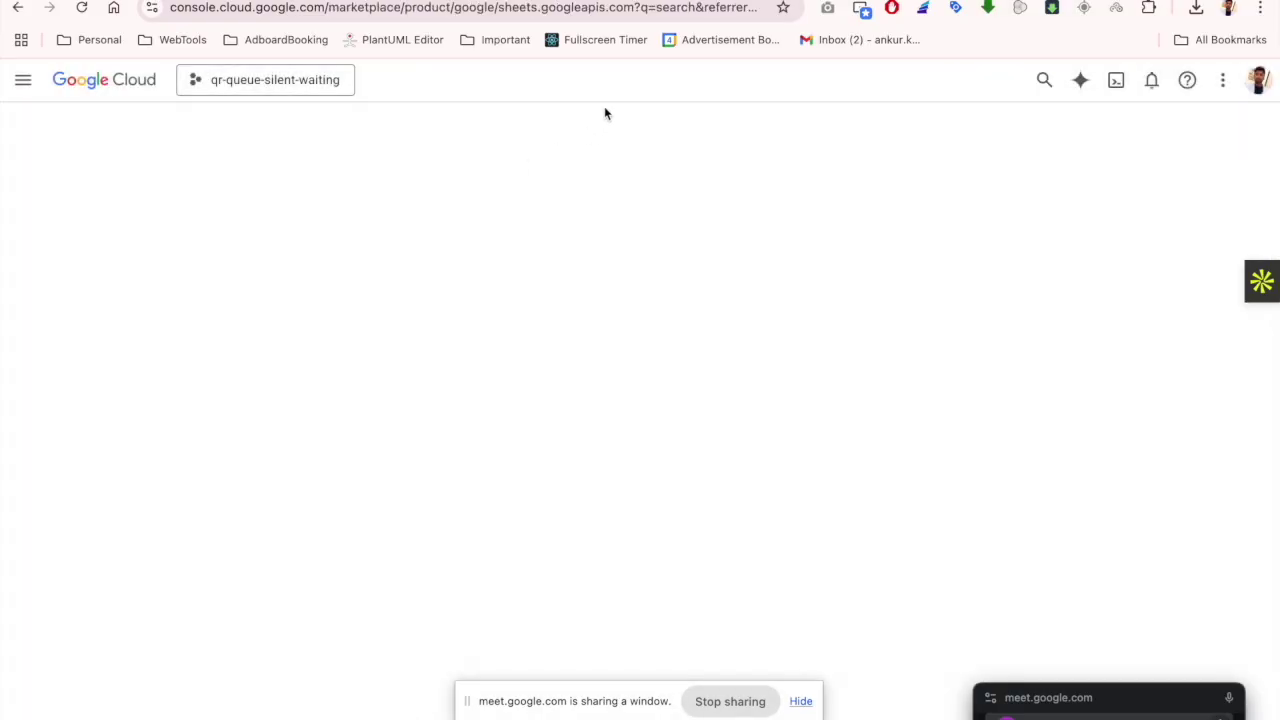
left_click(236, 88)
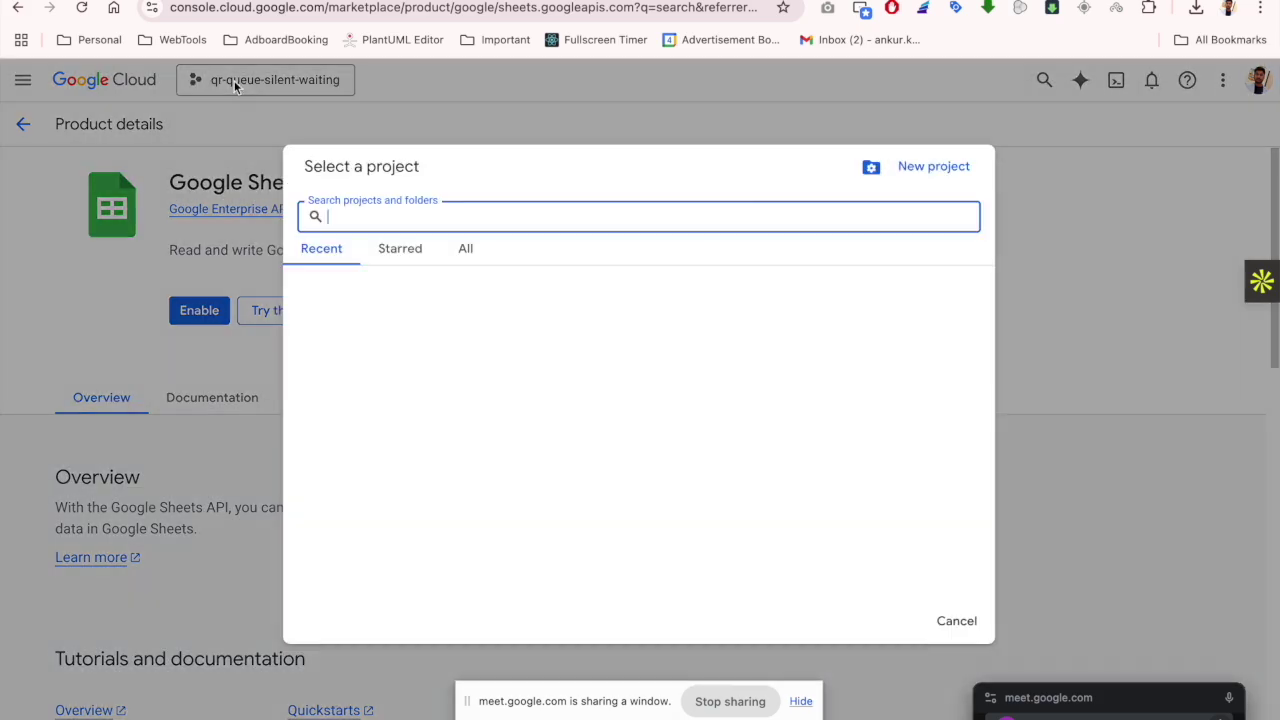
left_click(378, 332)
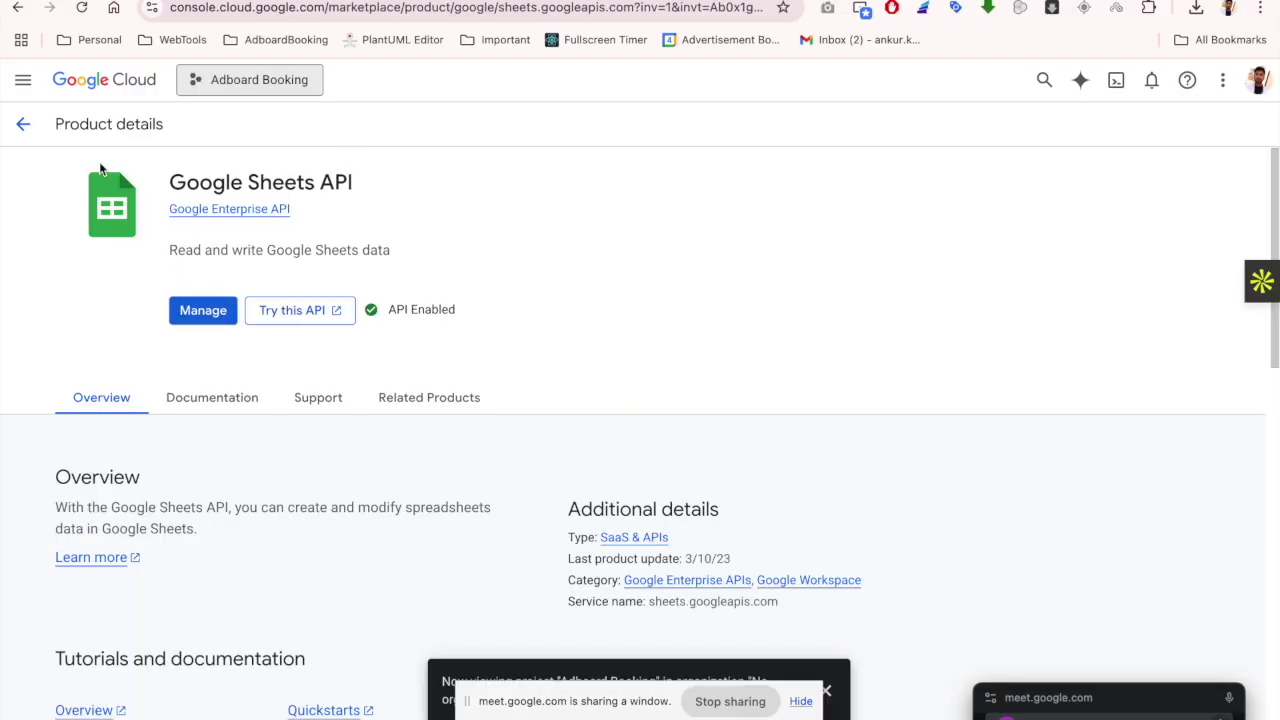
Go to the project's API credentials and open the OAuth 2.0 client named n8n
left_click(23, 79)
mouse_move(170, 310)
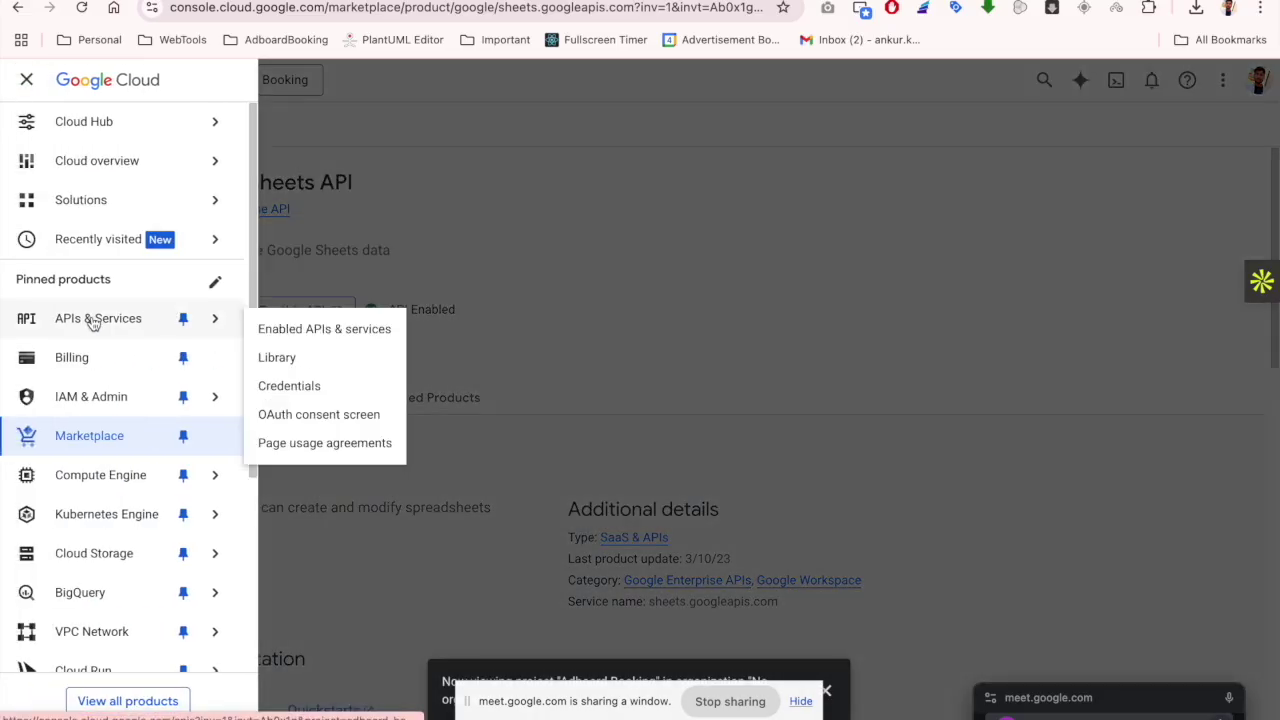
left_click(279, 390)
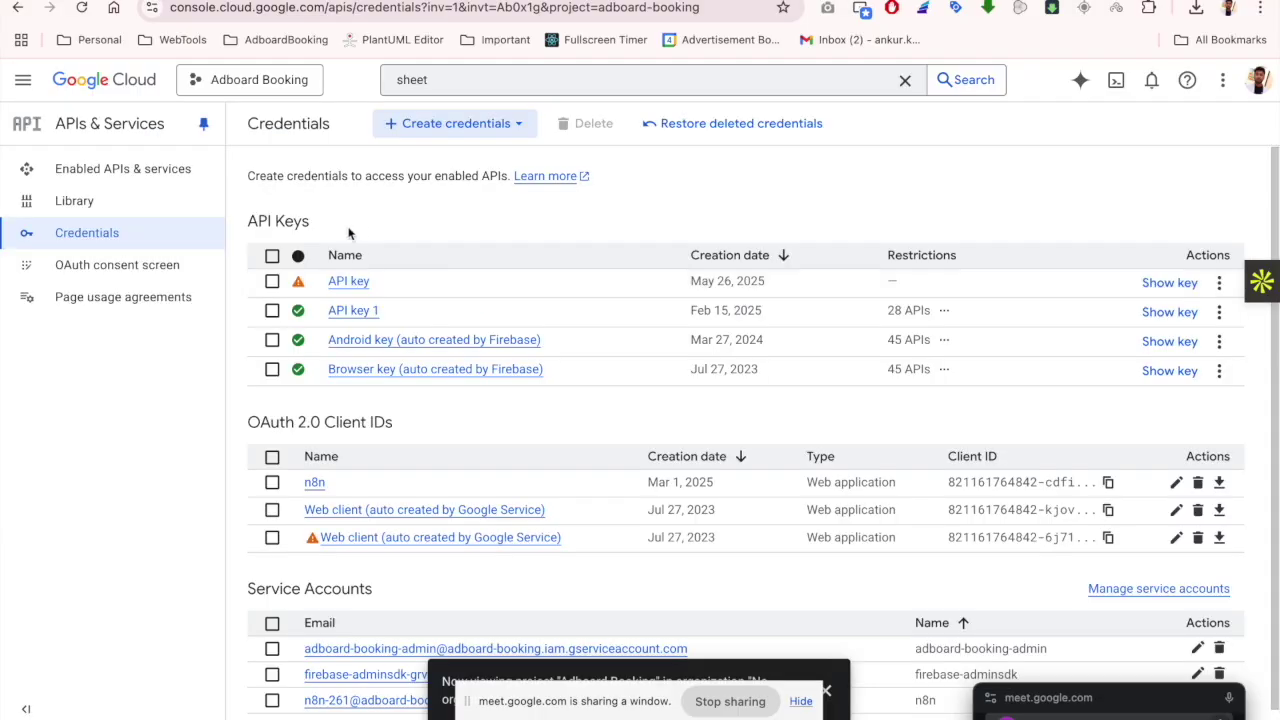
scroll(408, 418, "down", 1)
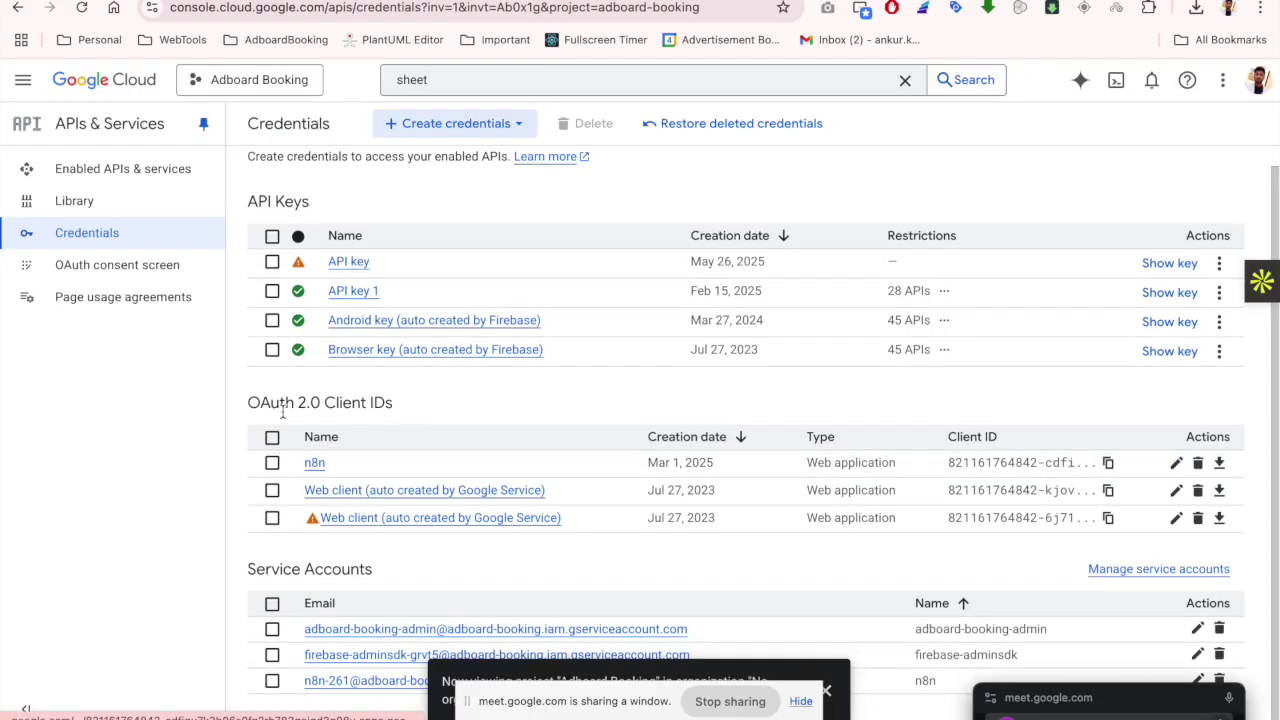
left_click(314, 468)
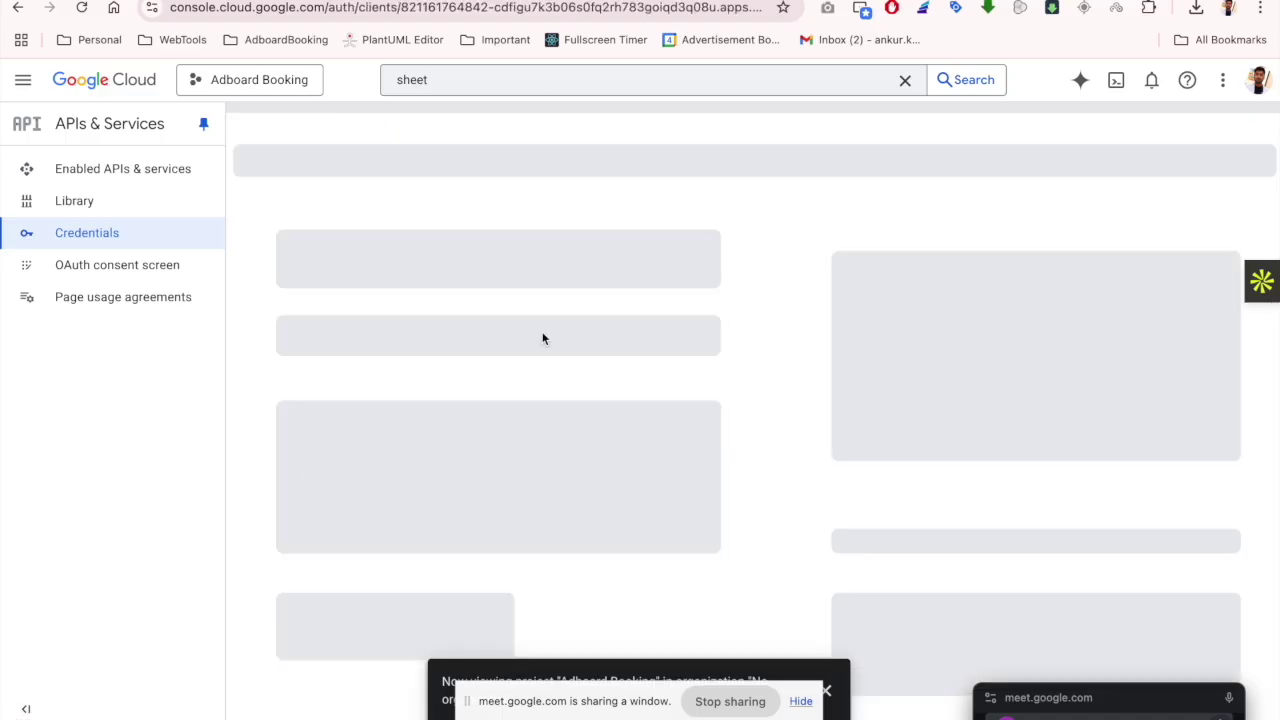
Return to n8n, fill in the Google Sheets credential's client ID and client secret, and start signing in with Google
key("ctrl+shift+Tab")
scroll(451, 380, "down", 1)
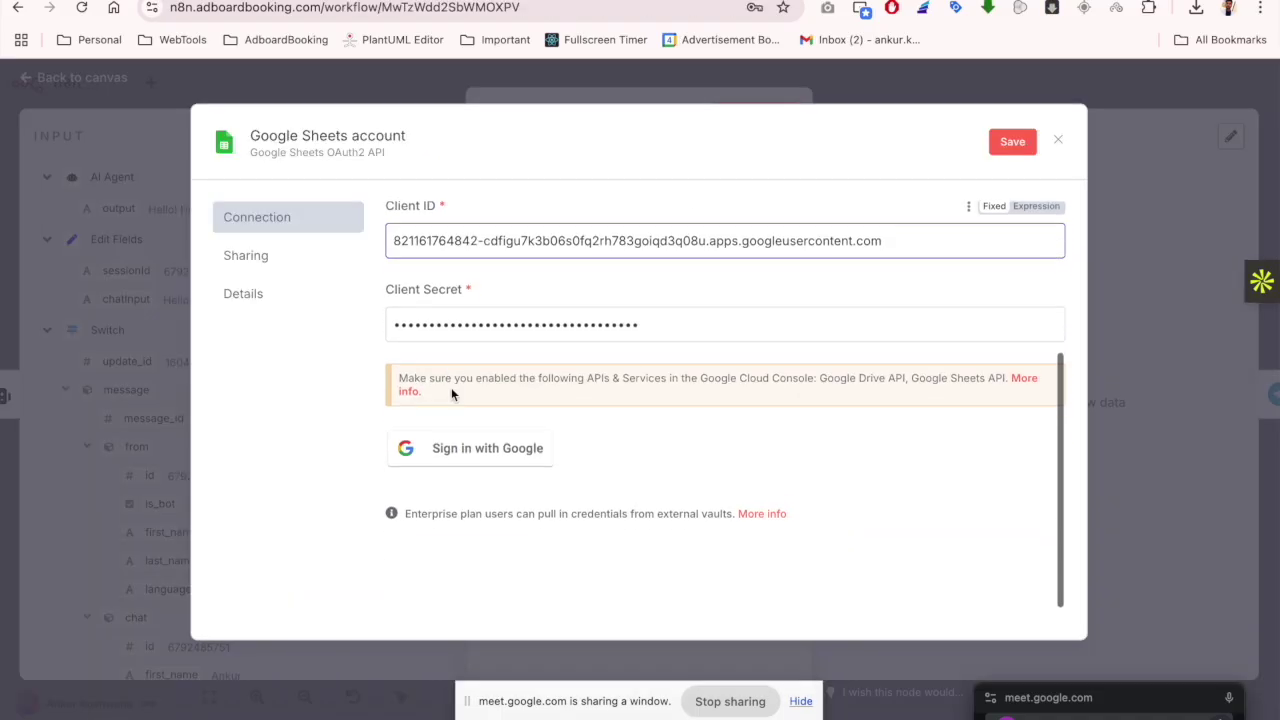
left_click(455, 448)
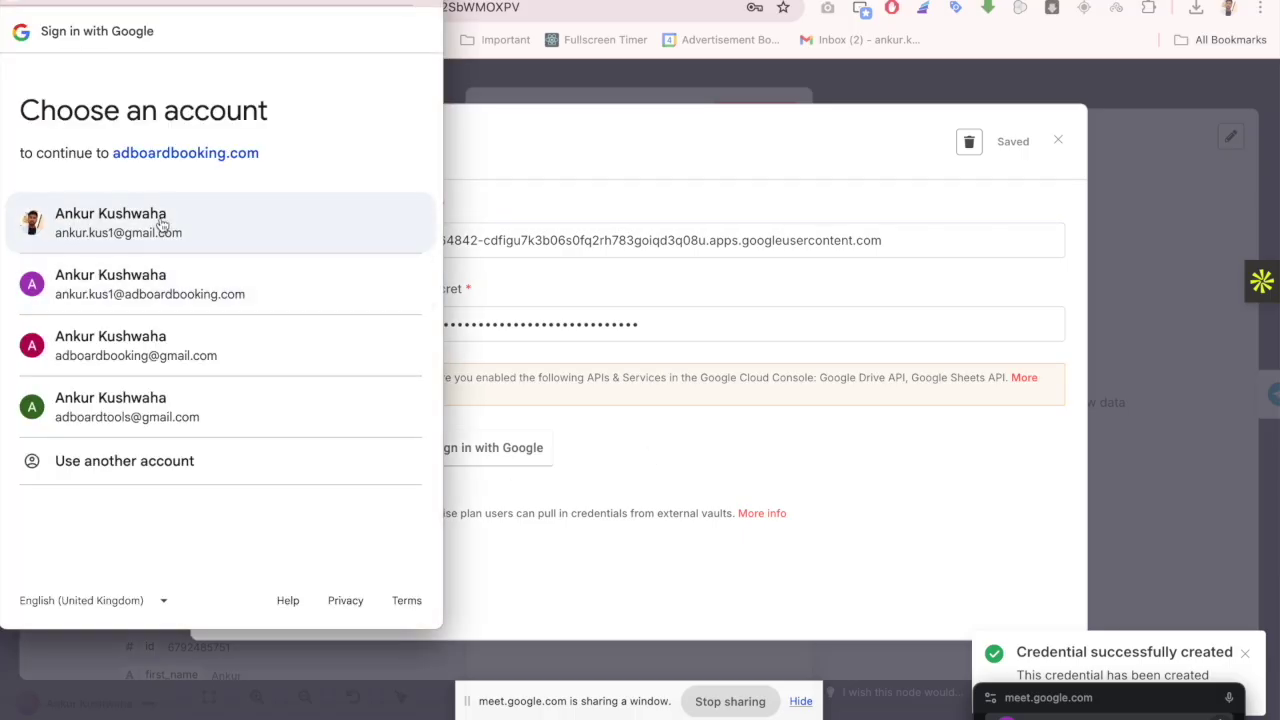
Authorize adboardbooking.com with the personal Gmail account despite the unverified-app warning, granting all requested permissions, and close the Google Sheets credential
left_click(160, 222)
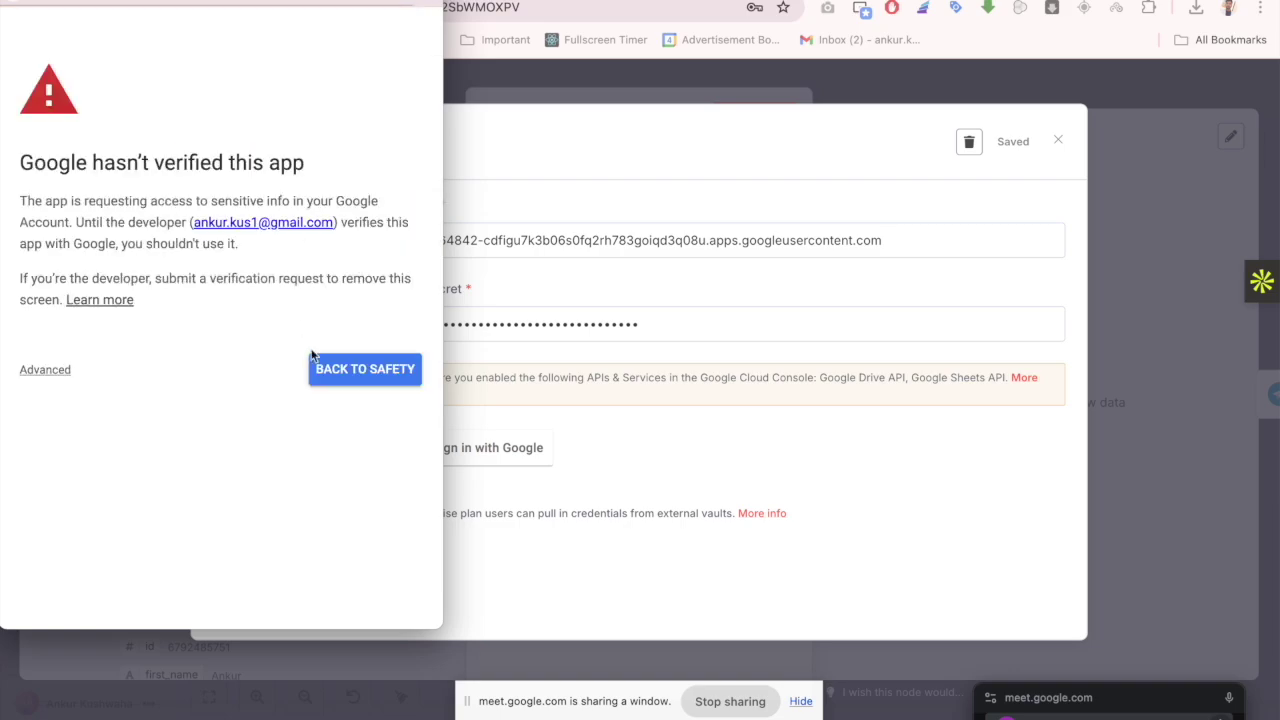
left_click(60, 372)
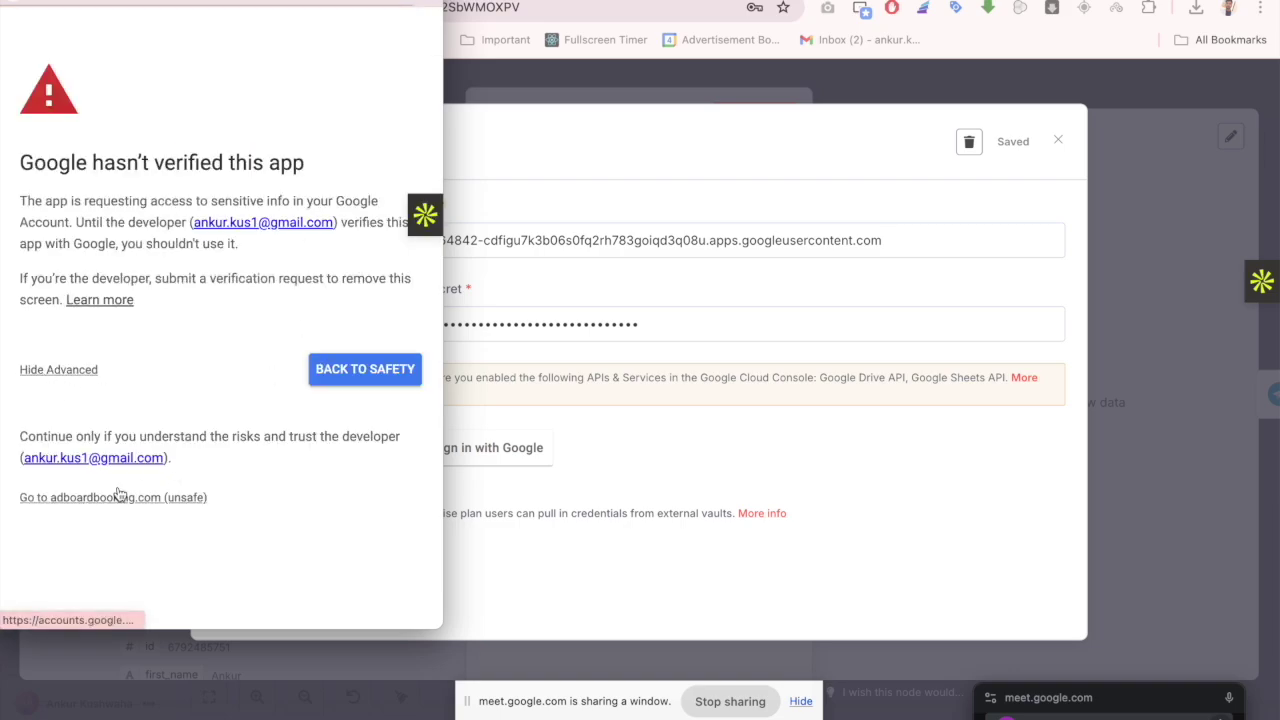
left_click(43, 326)
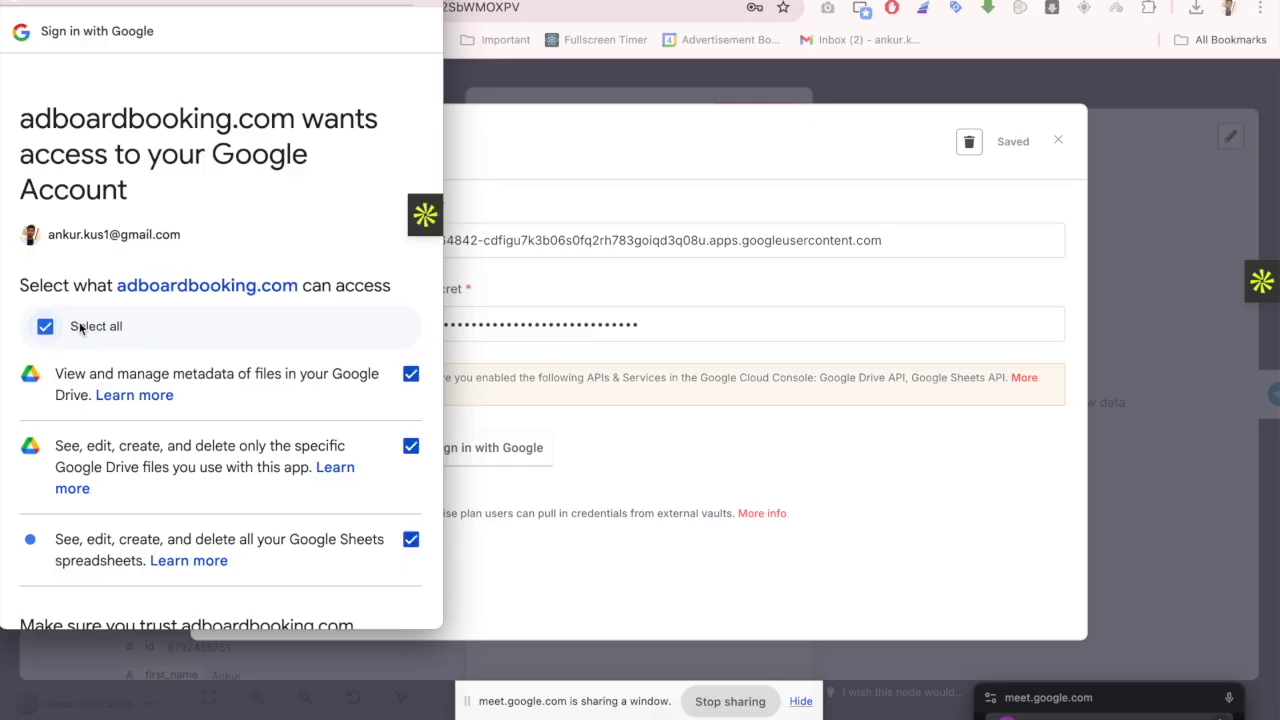
scroll(93, 330, "down", 5)
left_click(283, 549)
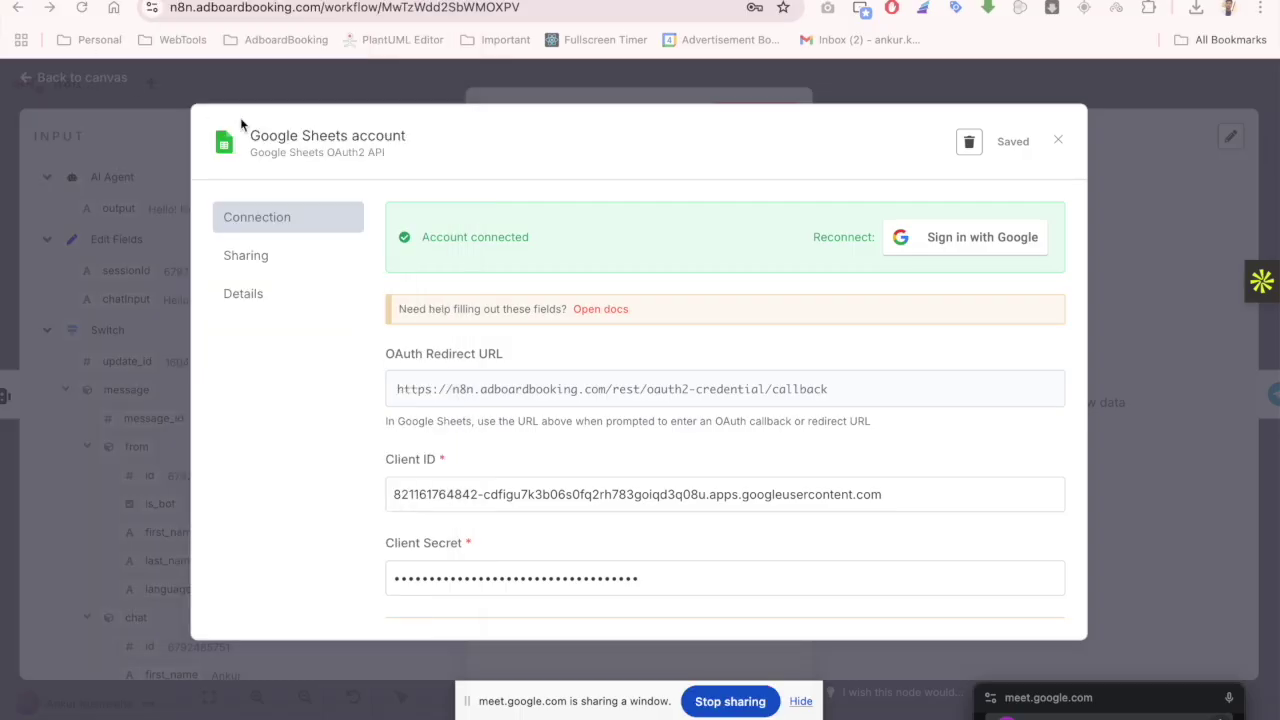
scroll(430, 418, "down", 3)
scroll(594, 418, "up", 3)
left_click(1059, 142)
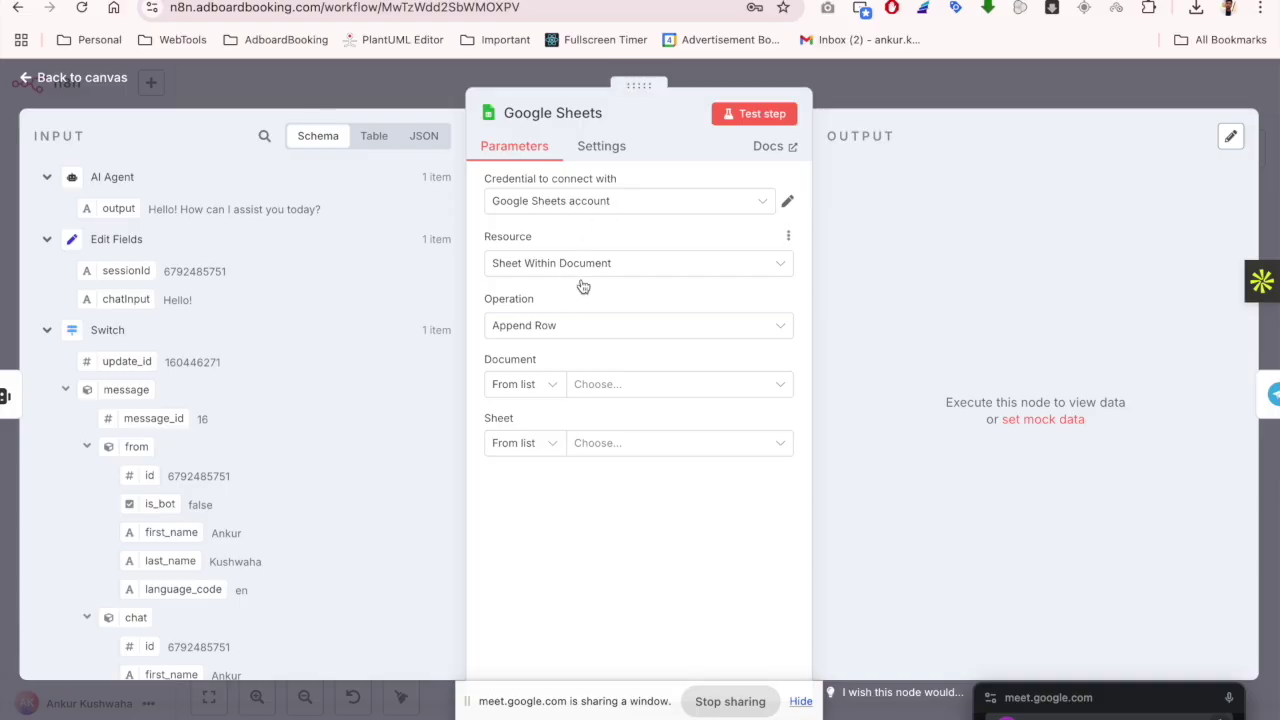
Set the Google Sheets node's document to Untitled spreadsheet and its sheet to Sheet1
left_click(587, 386)
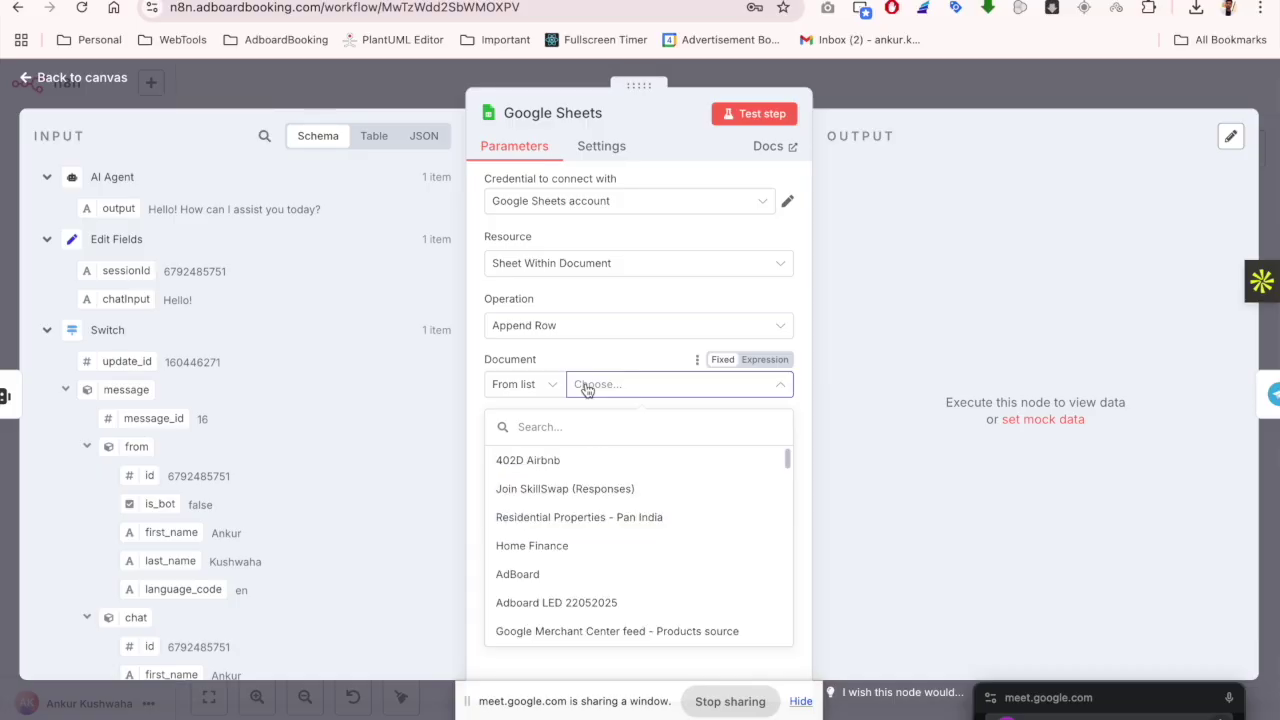
scroll(603, 560, "down", 2)
scroll(603, 562, "down", 1)
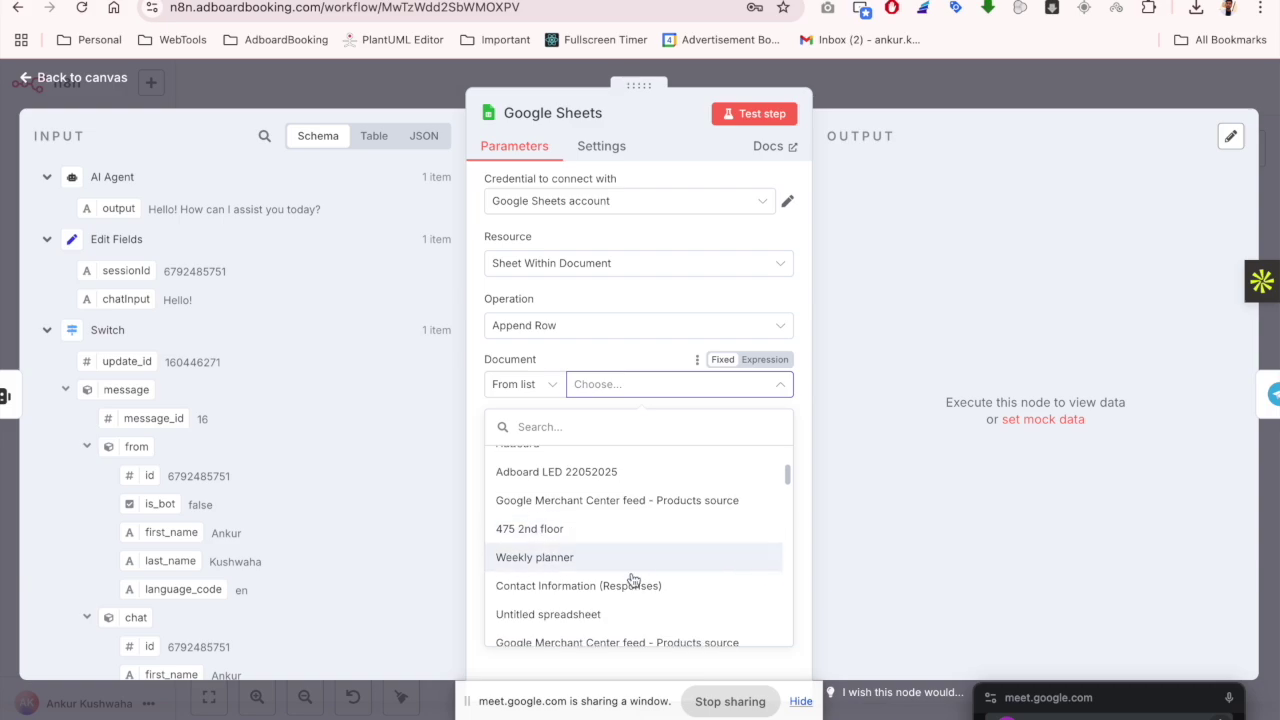
left_click(575, 616)
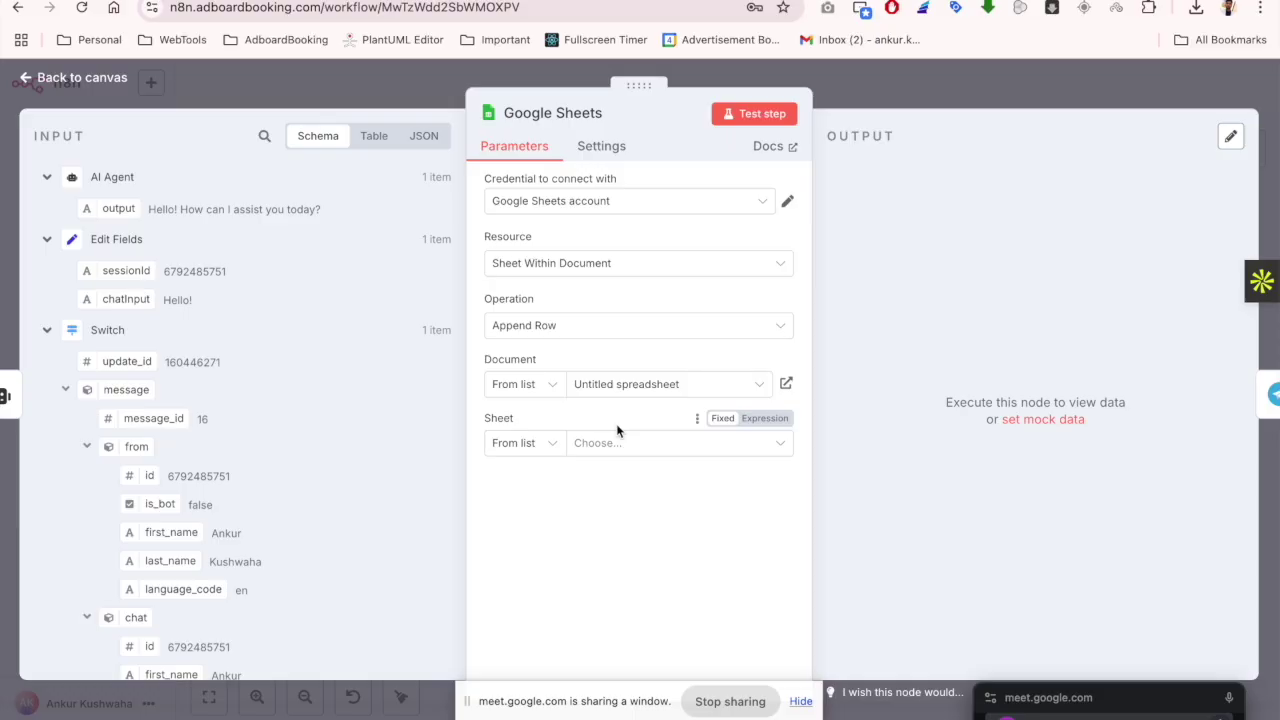
left_click(786, 384)
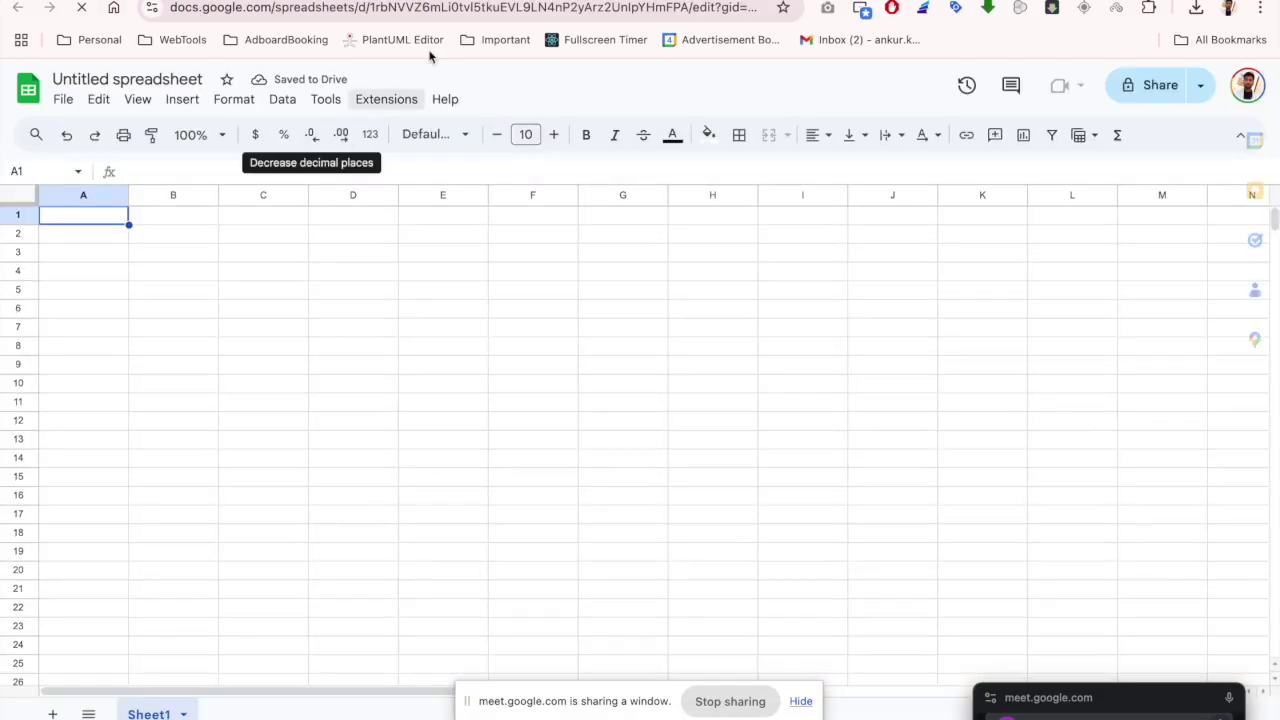
left_click(398, 3)
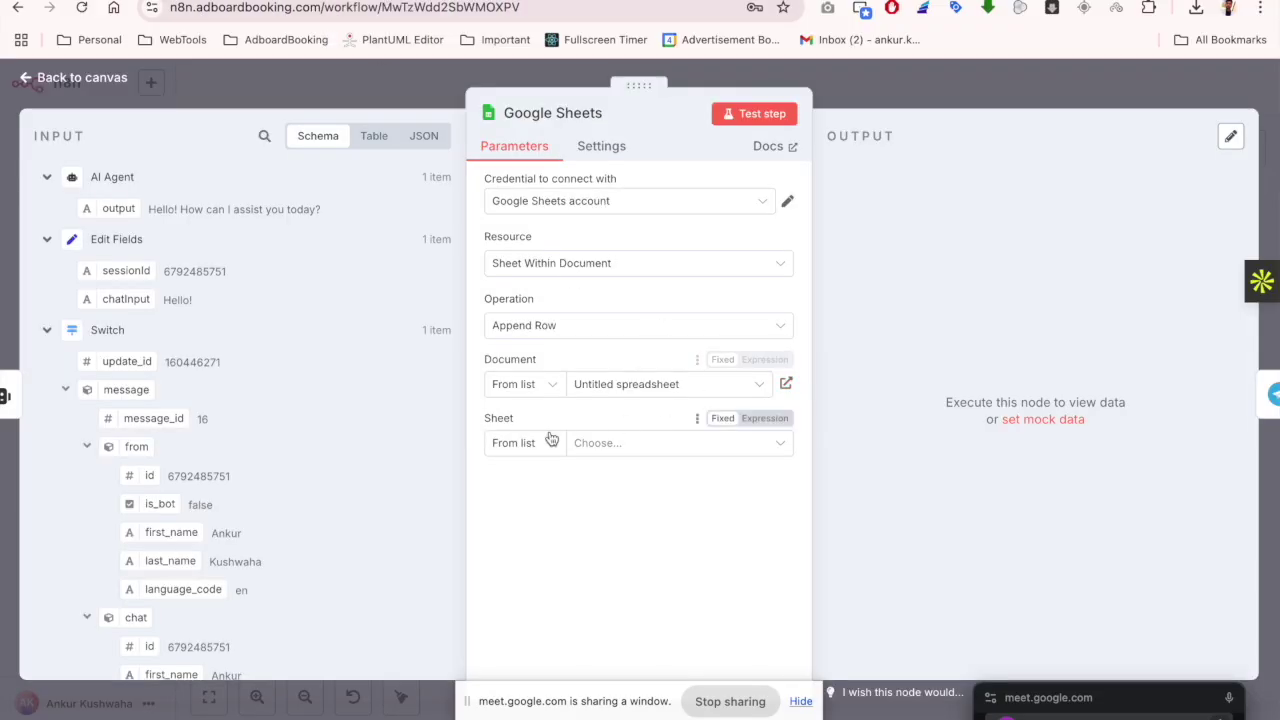
left_click(616, 450)
left_click(566, 490)
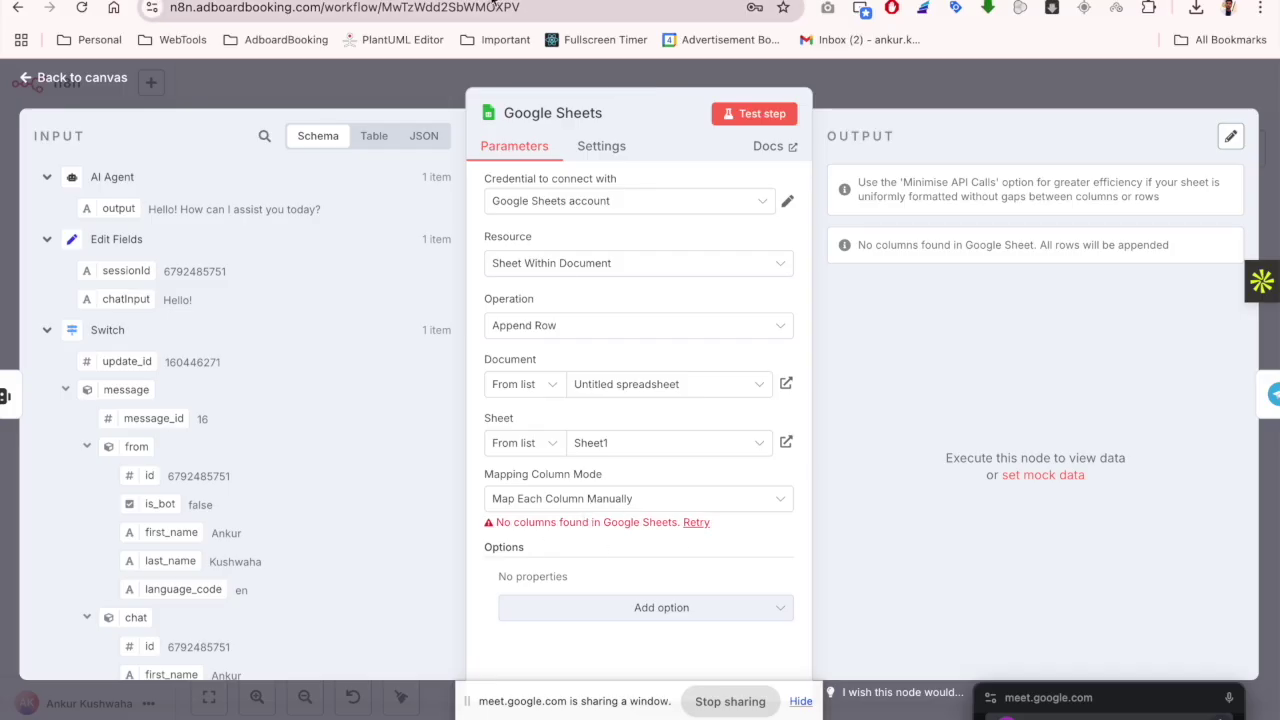
Switch to the untitled Google spreadsheet and enter the headers Phone, Input and output in cells A1 to C1
left_click(473, 4)
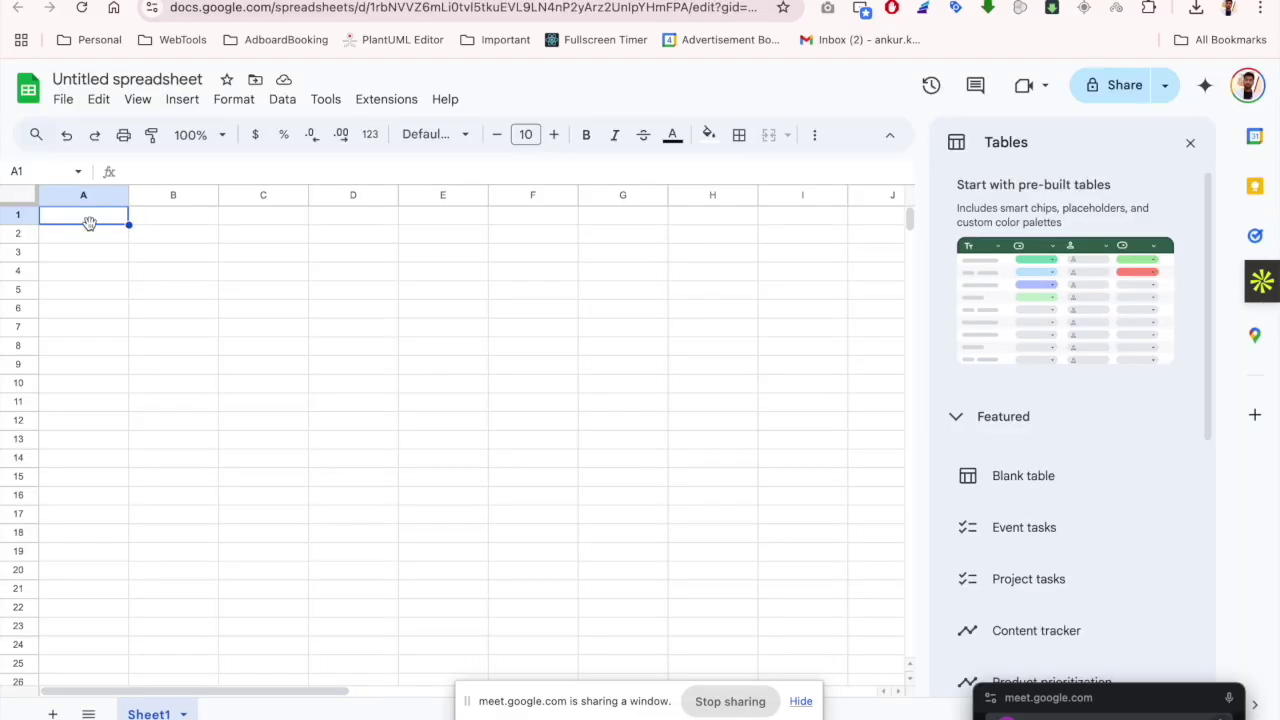
type("F")
key("Escape")
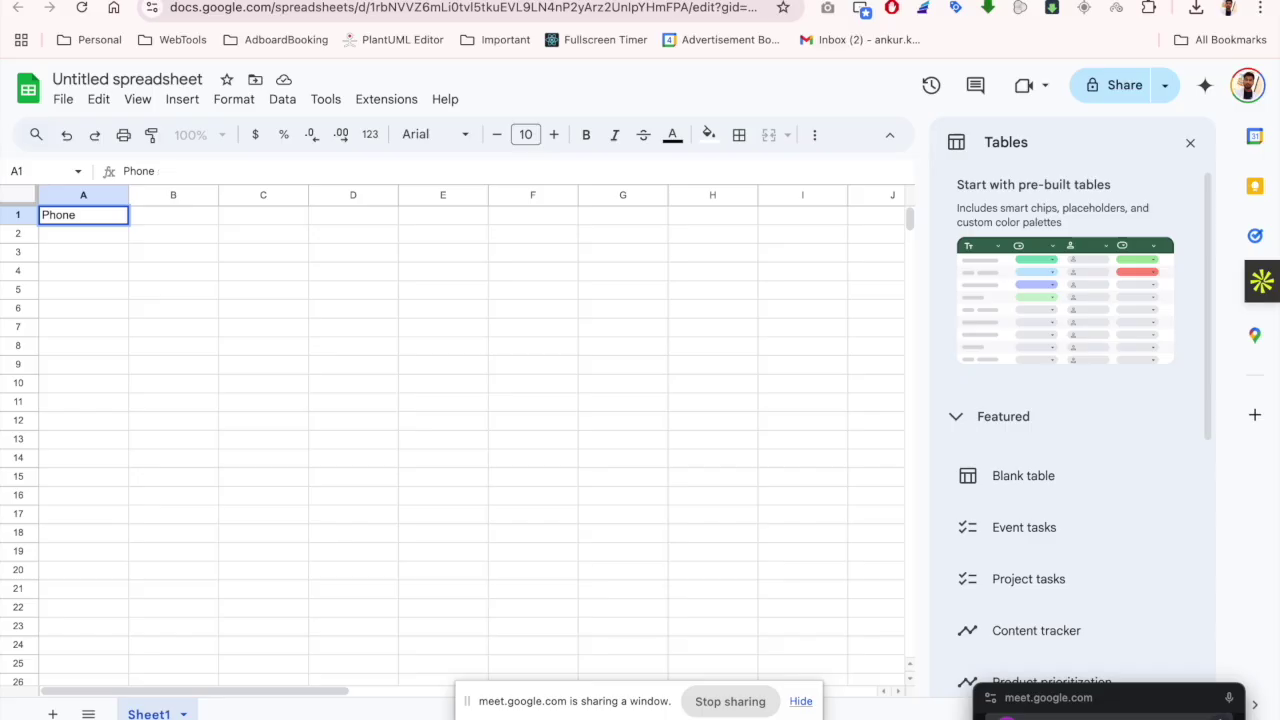
key("Tab")
type("Input")
key("Tab")
type("oup")
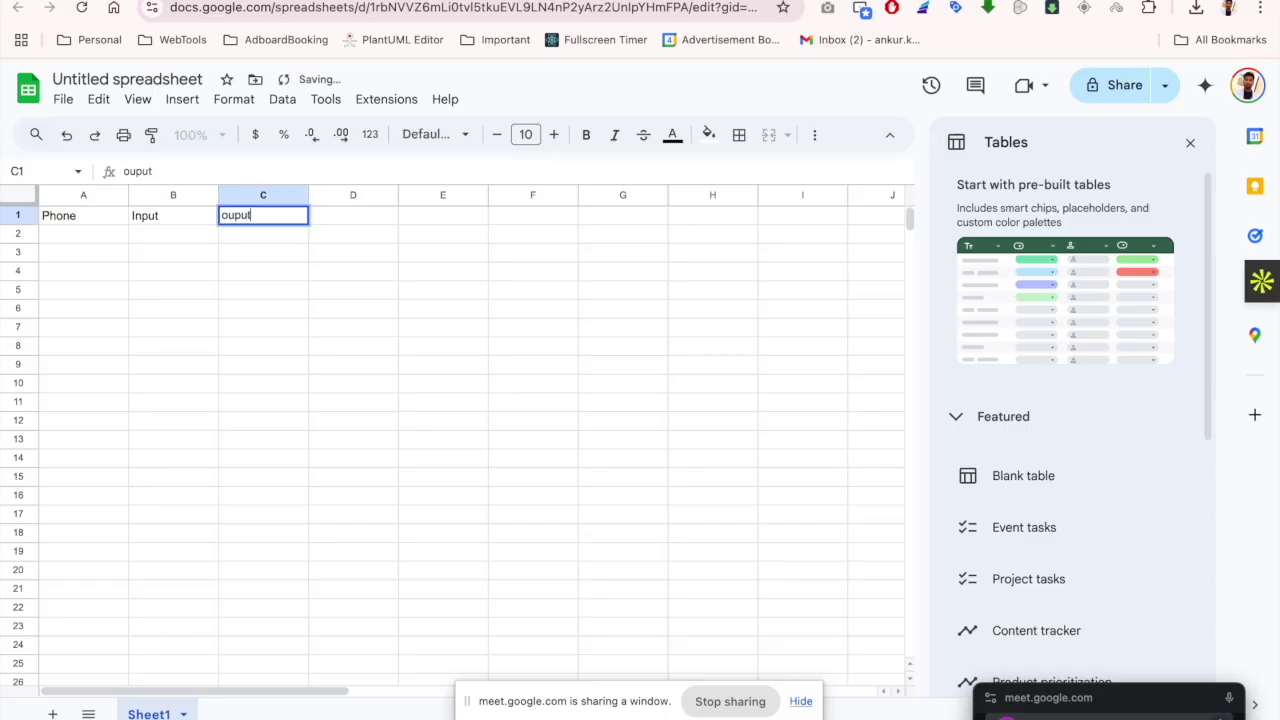
key("BackSpace")
type("tpu")
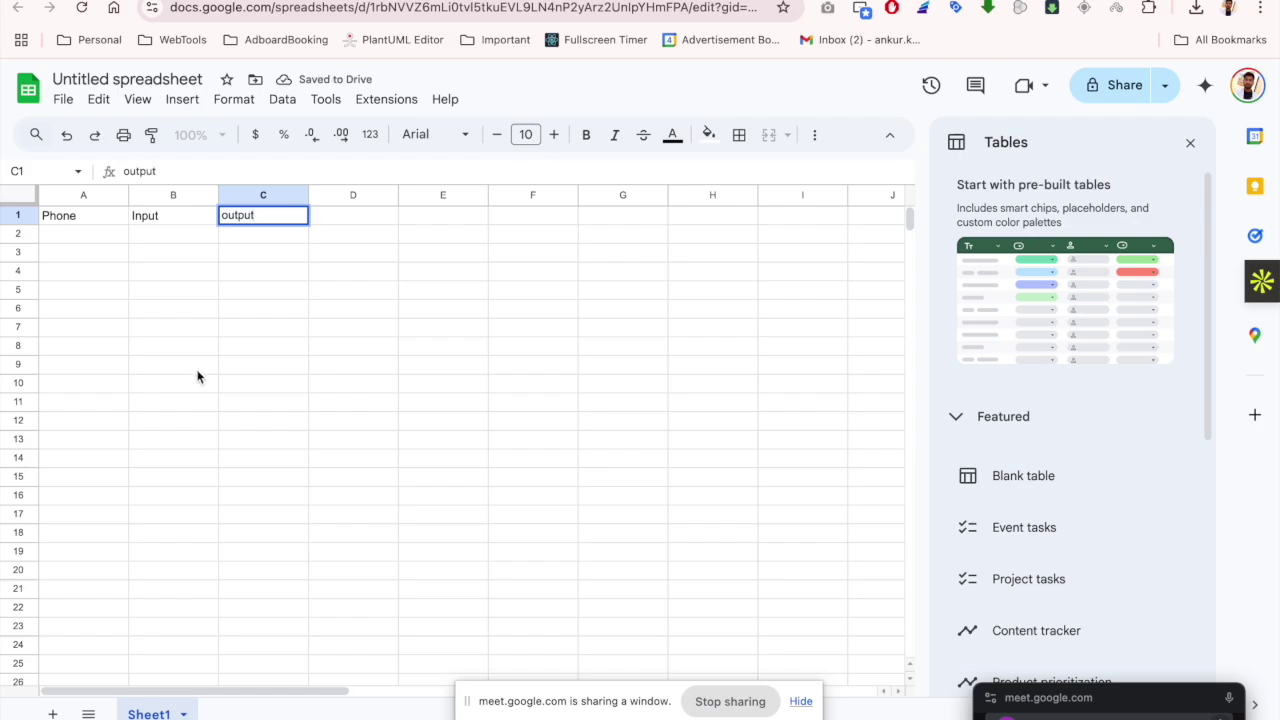
left_click(197, 376)
left_click(87, 238)
left_click(168, 240)
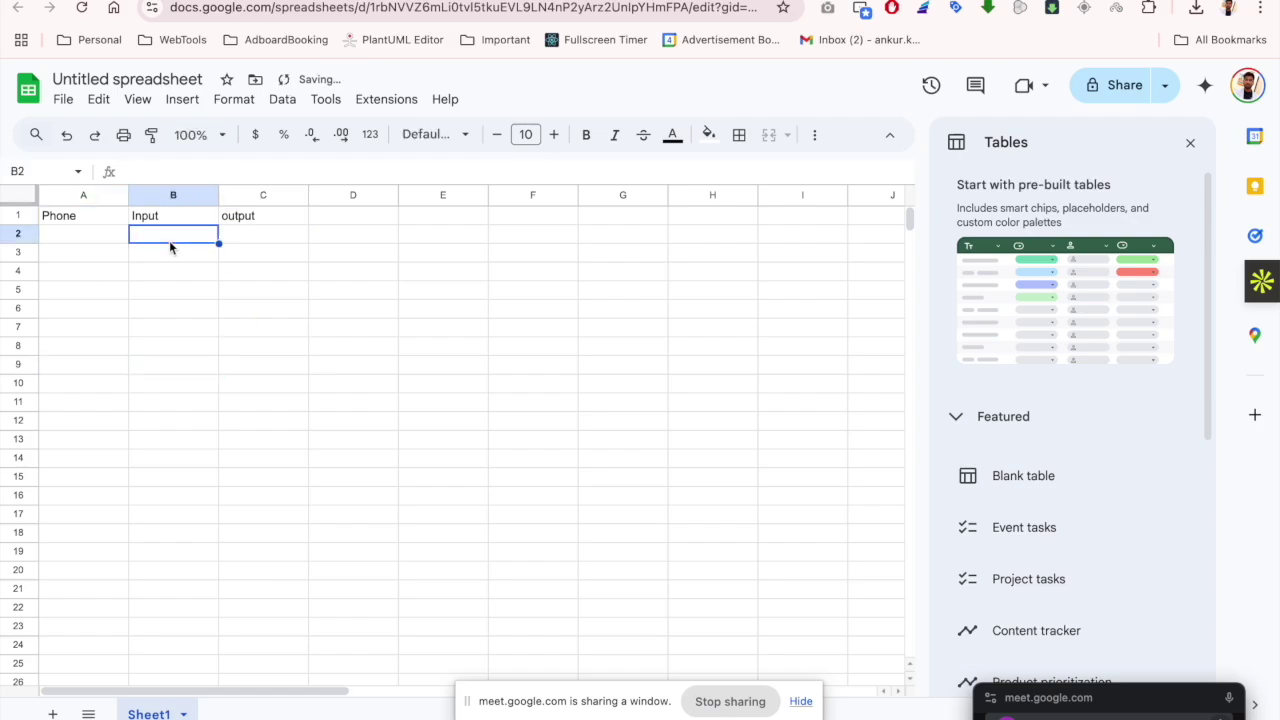
left_click(270, 238)
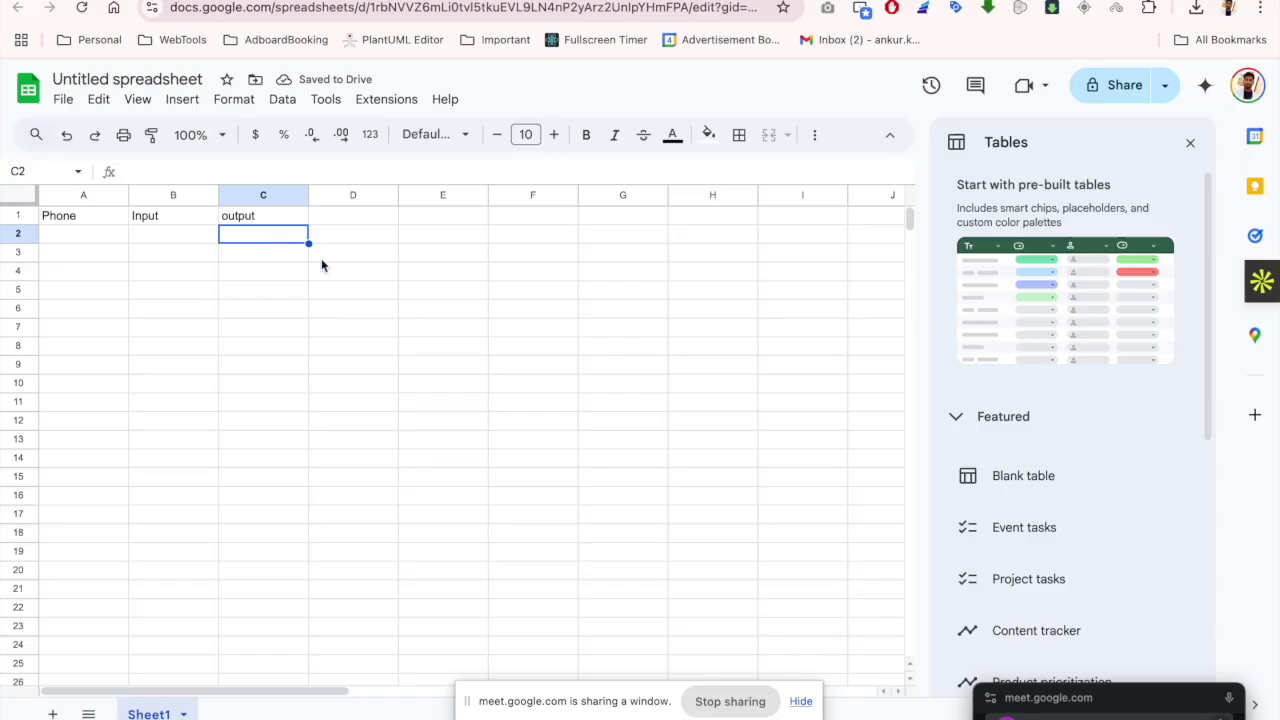
Return to n8n and reload the sheet's columns in the Google Sheets node
left_click(440, 2)
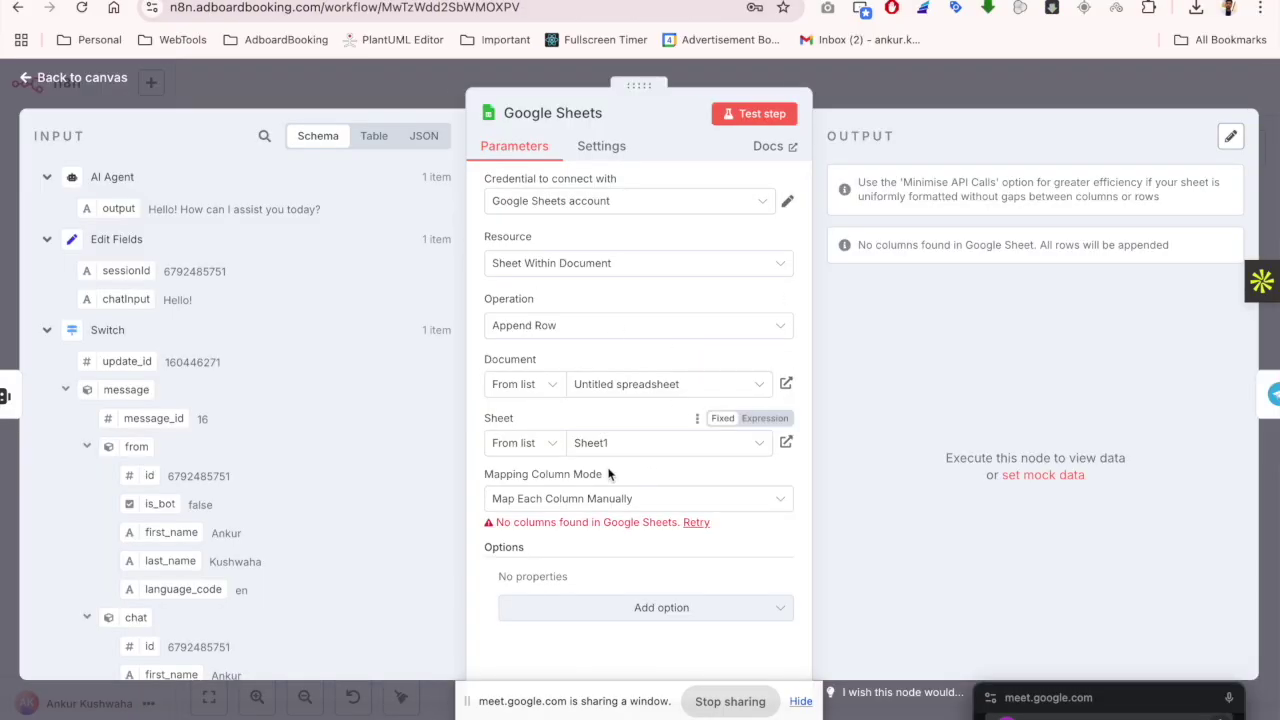
left_click(694, 523)
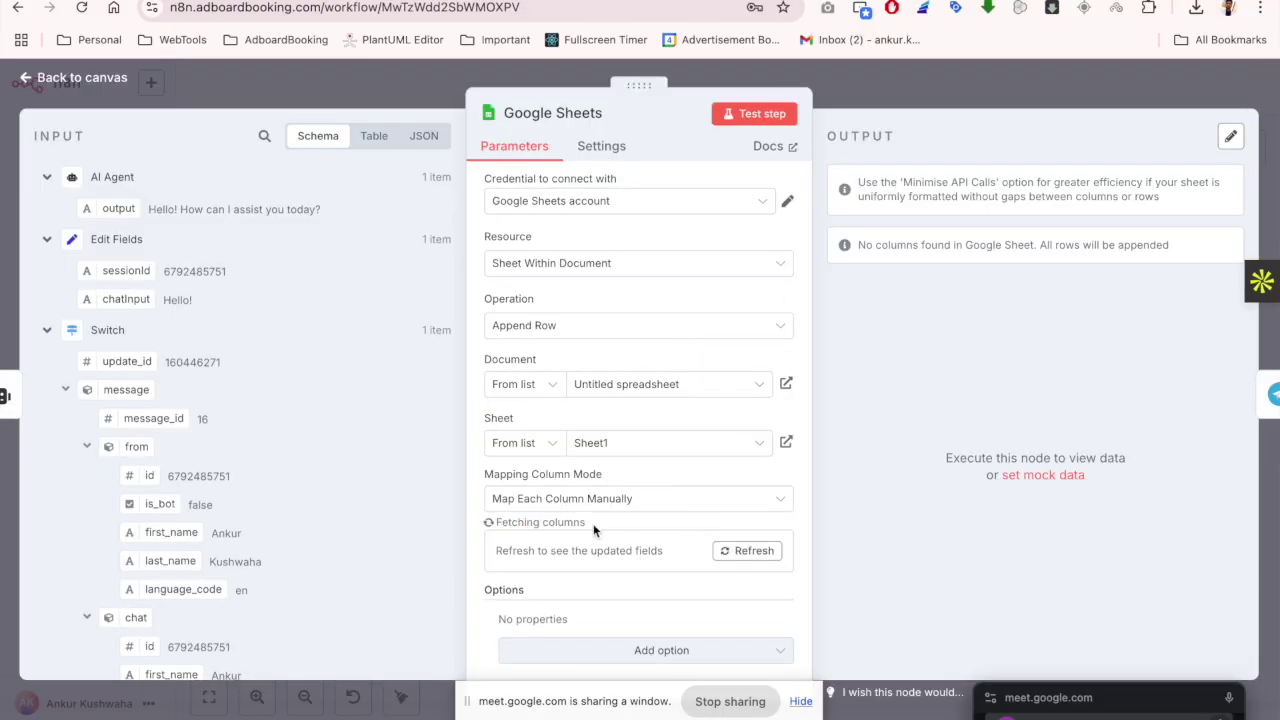
scroll(594, 530, "down", 2)
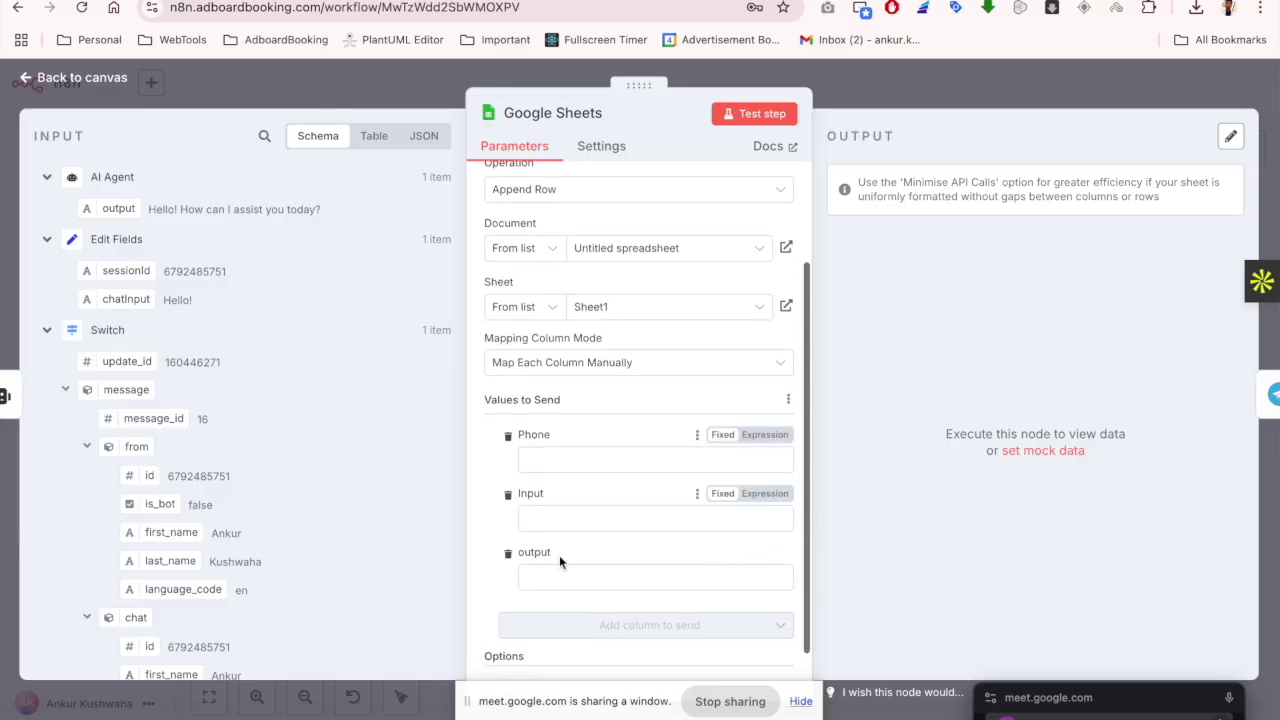
Map the Phone column to the sender's message.from.id from the Telegram Trigger input data
scroll(349, 400, "down", 5)
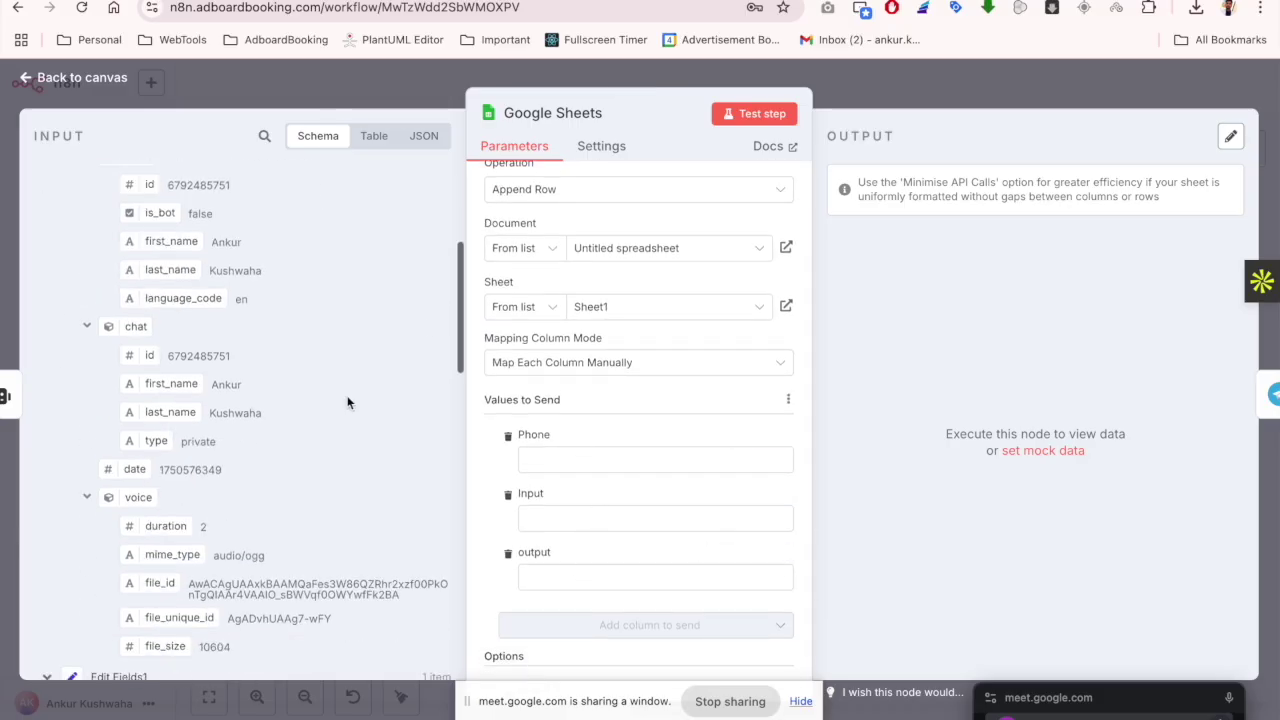
scroll(349, 400, "down", 10)
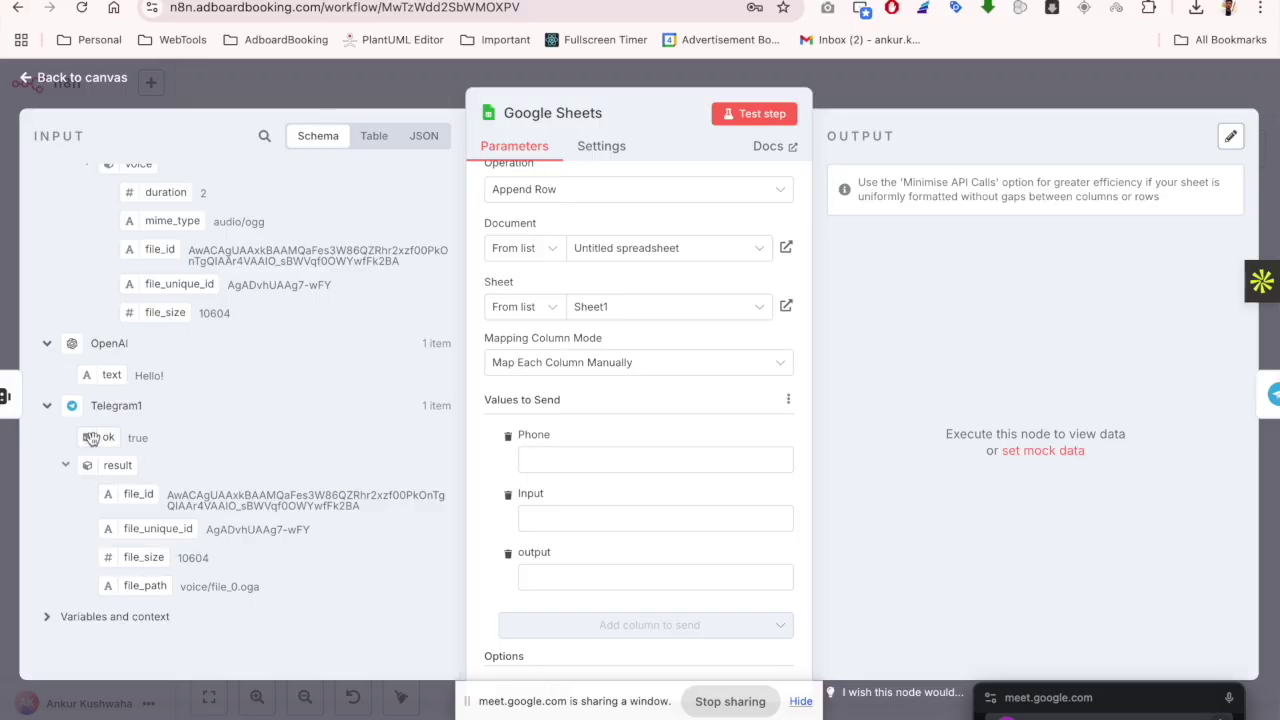
scroll(157, 513, "up", 5)
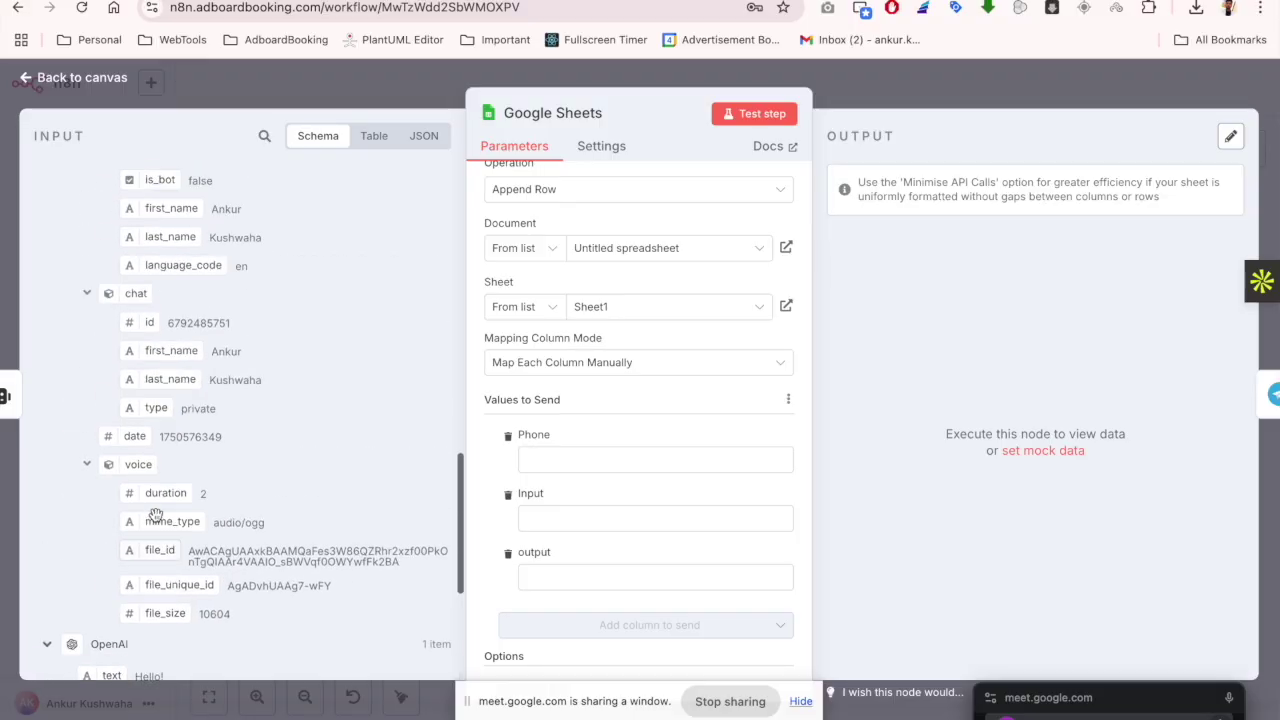
scroll(157, 363, "up", 1)
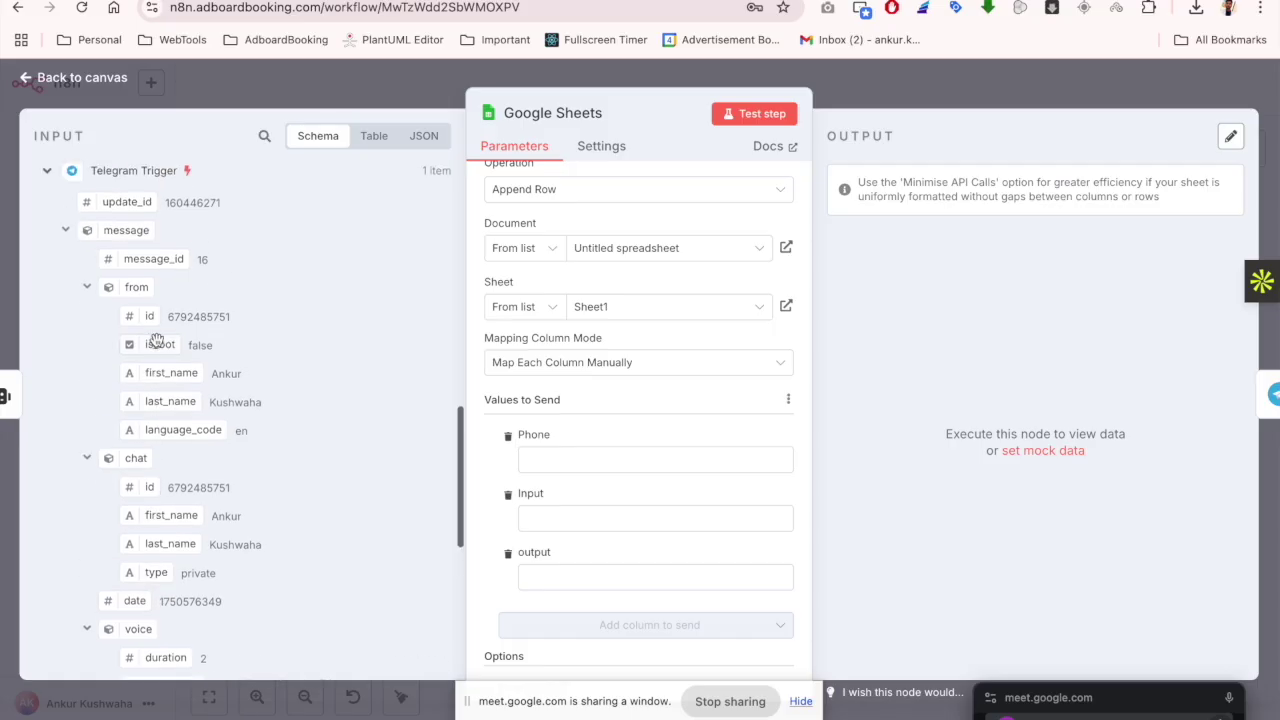
scroll(172, 413, "down", 2)
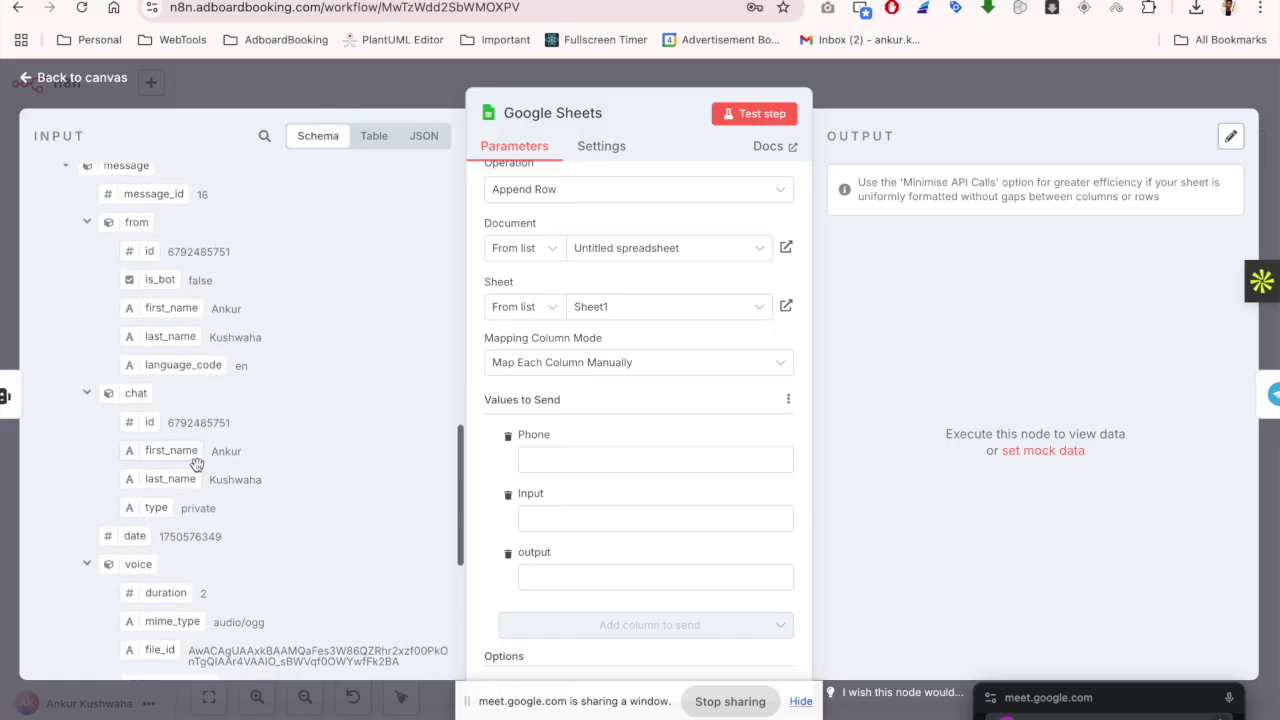
scroll(206, 453, "up", 1)
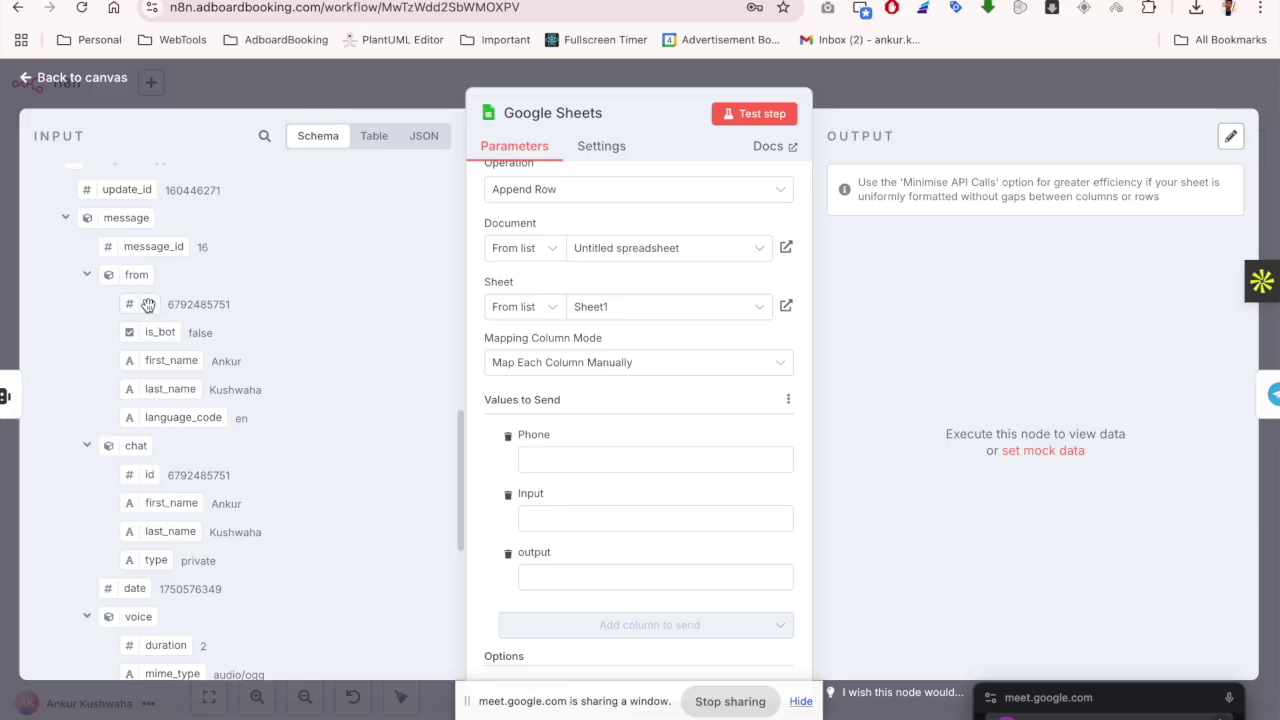
left_click_drag(149, 303, 579, 454)
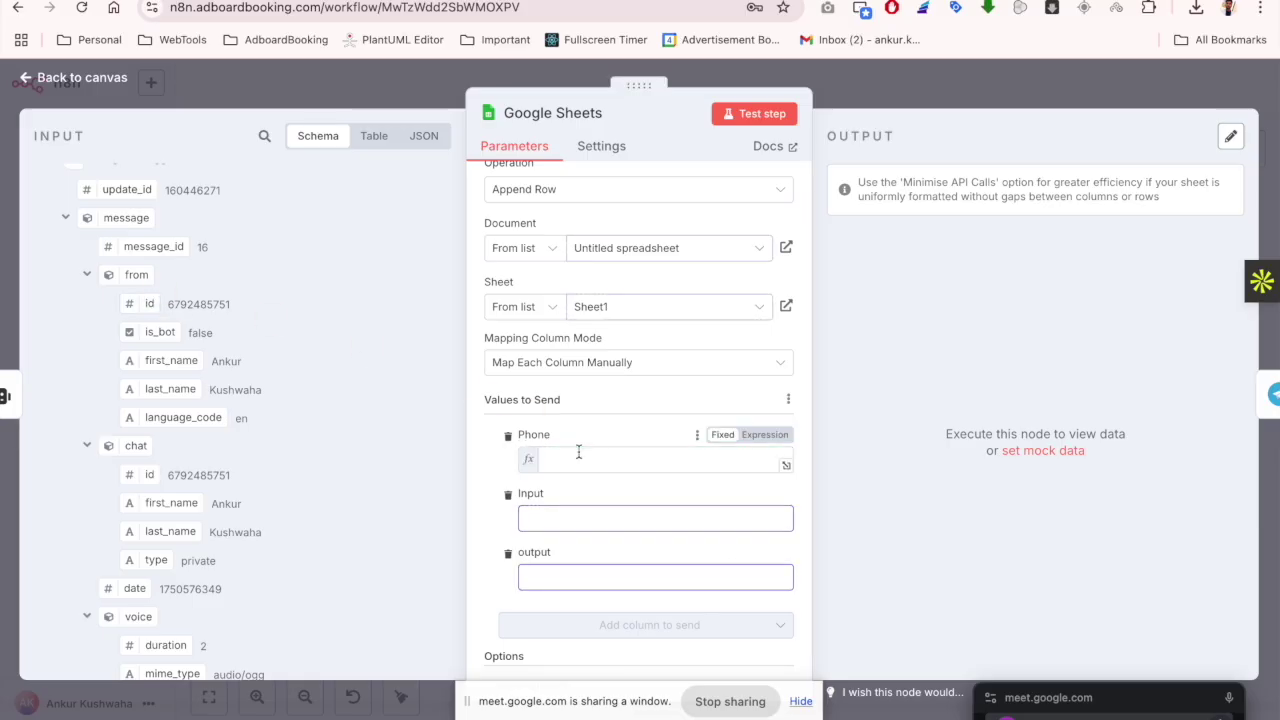
Look through the Google Sheets node's input data for the user's message text, collapsing the Telegram1 and Telegram Trigger sections
scroll(312, 443, "up", 1)
scroll(312, 443, "down", 7)
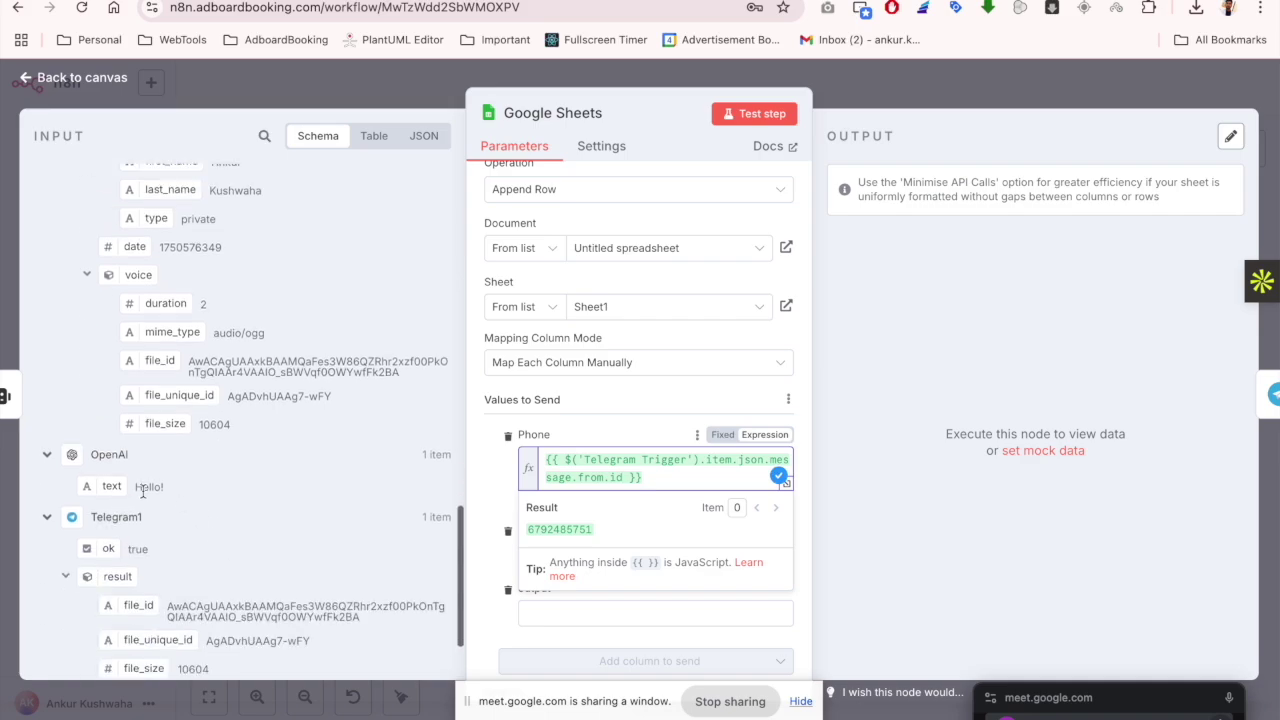
scroll(230, 510, "down", 3)
left_click(55, 406)
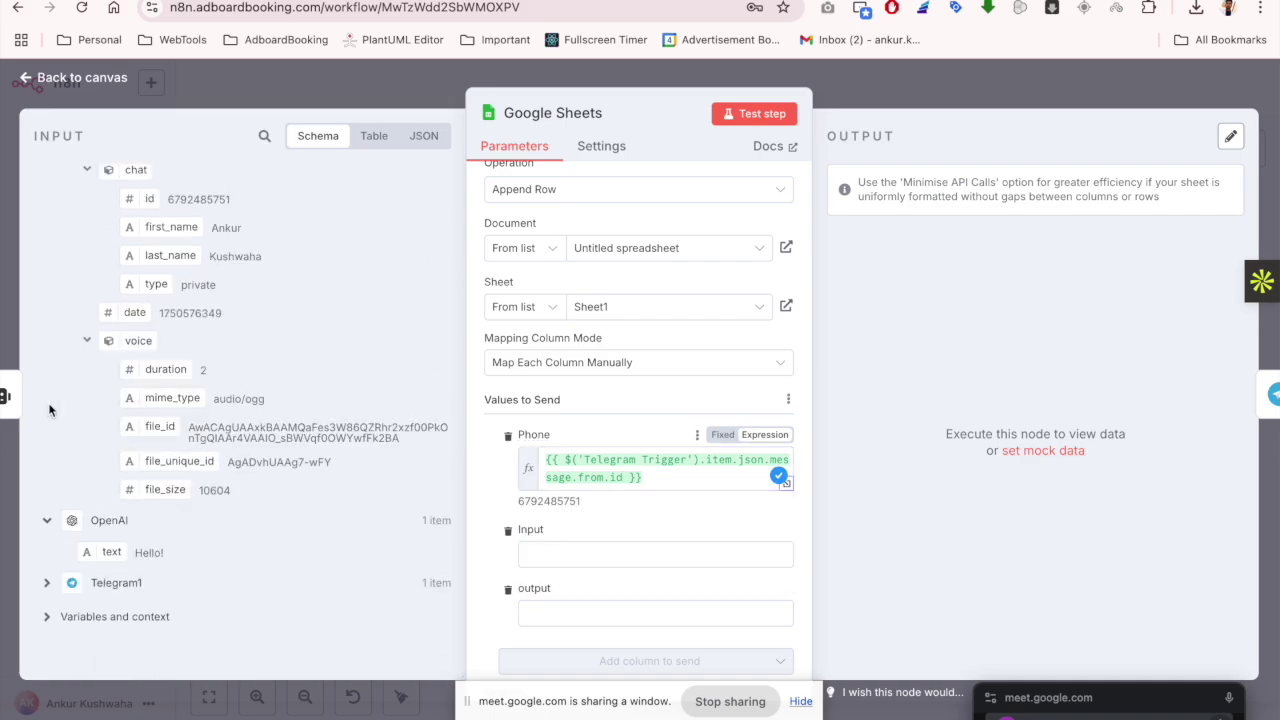
scroll(124, 343, "up", 6)
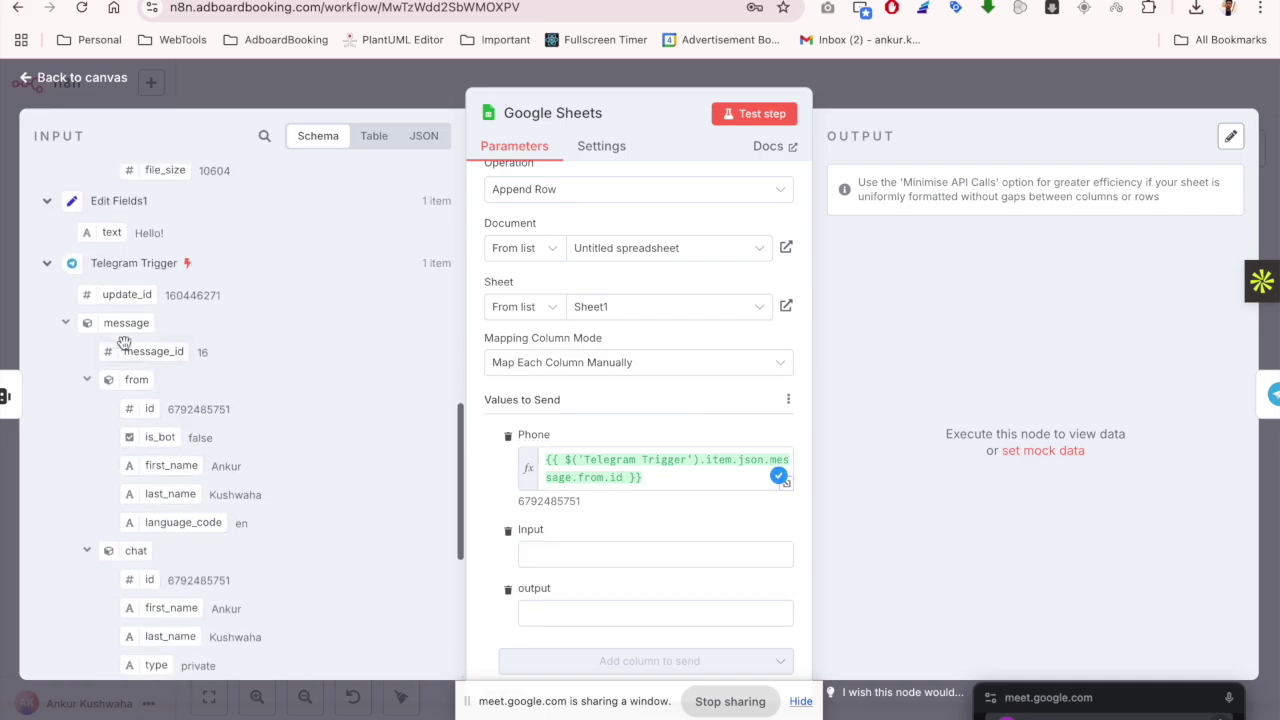
left_click(47, 264)
scroll(145, 316, "up", 5)
scroll(153, 320, "up", 5)
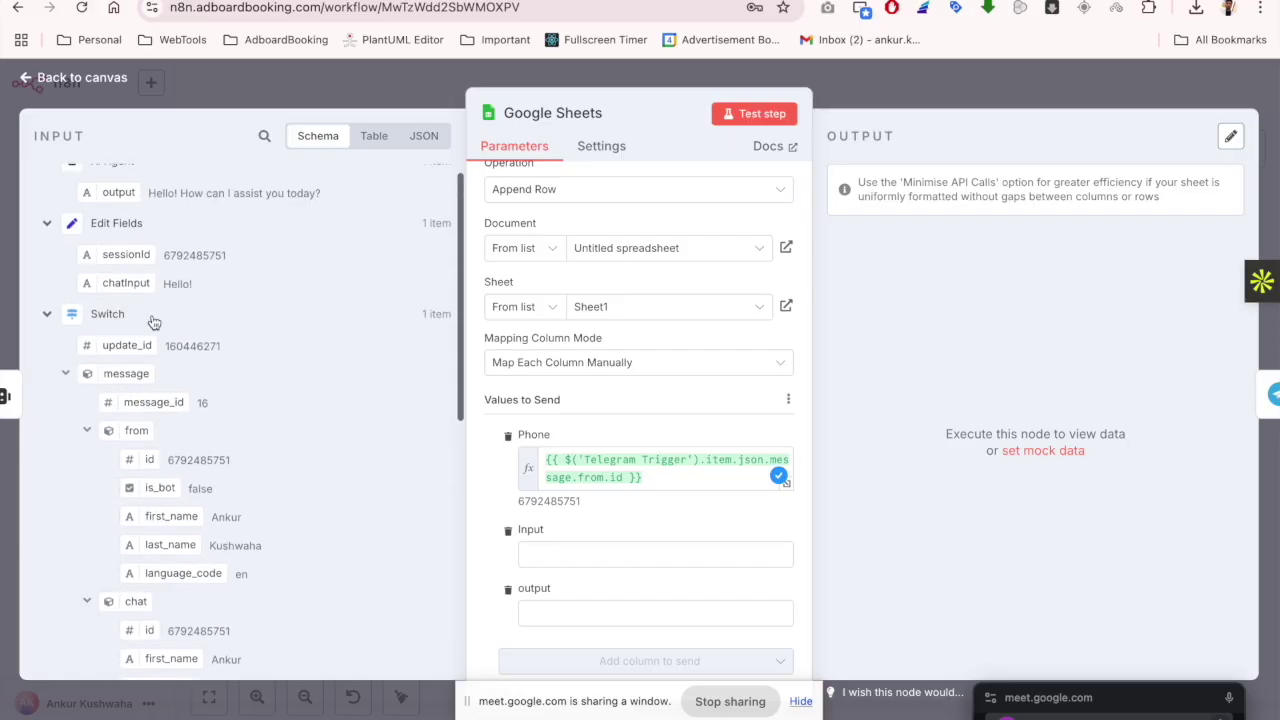
scroll(153, 320, "down", 6)
Leave the Google Sheets node and examine the output fields of the Edit Fields node before the AI Agent
left_click(327, 83)
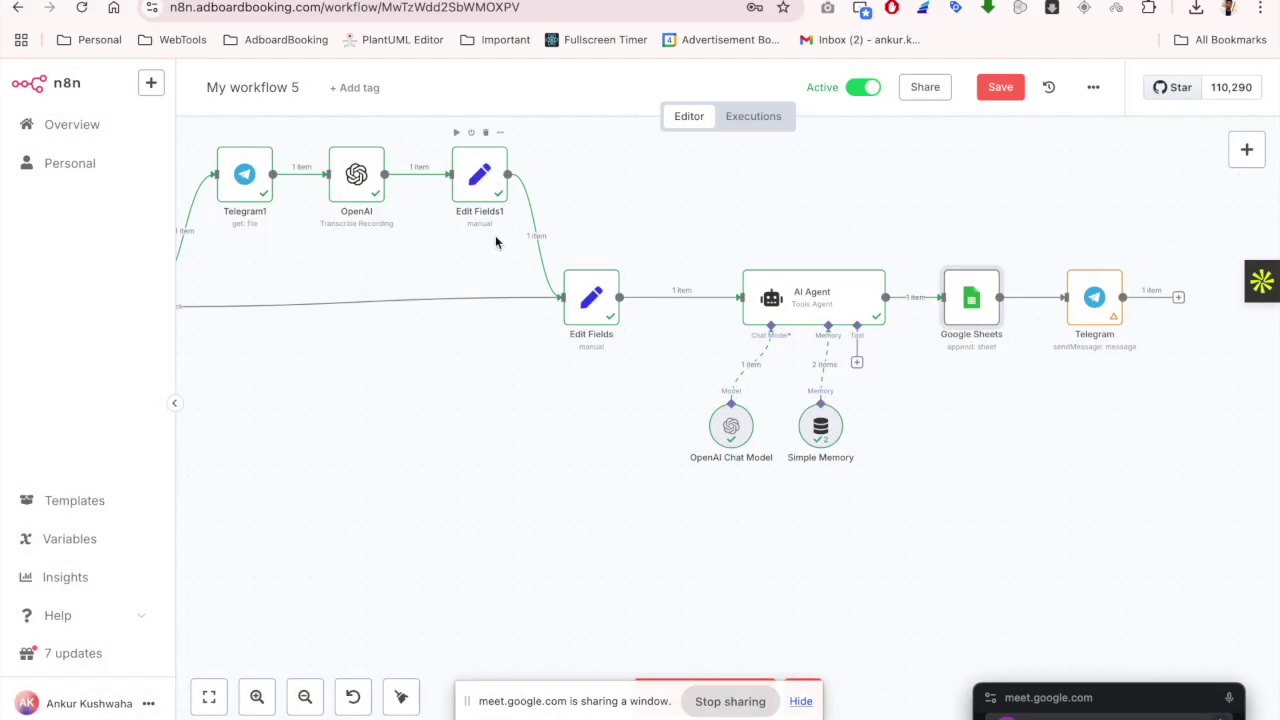
double_click(590, 299)
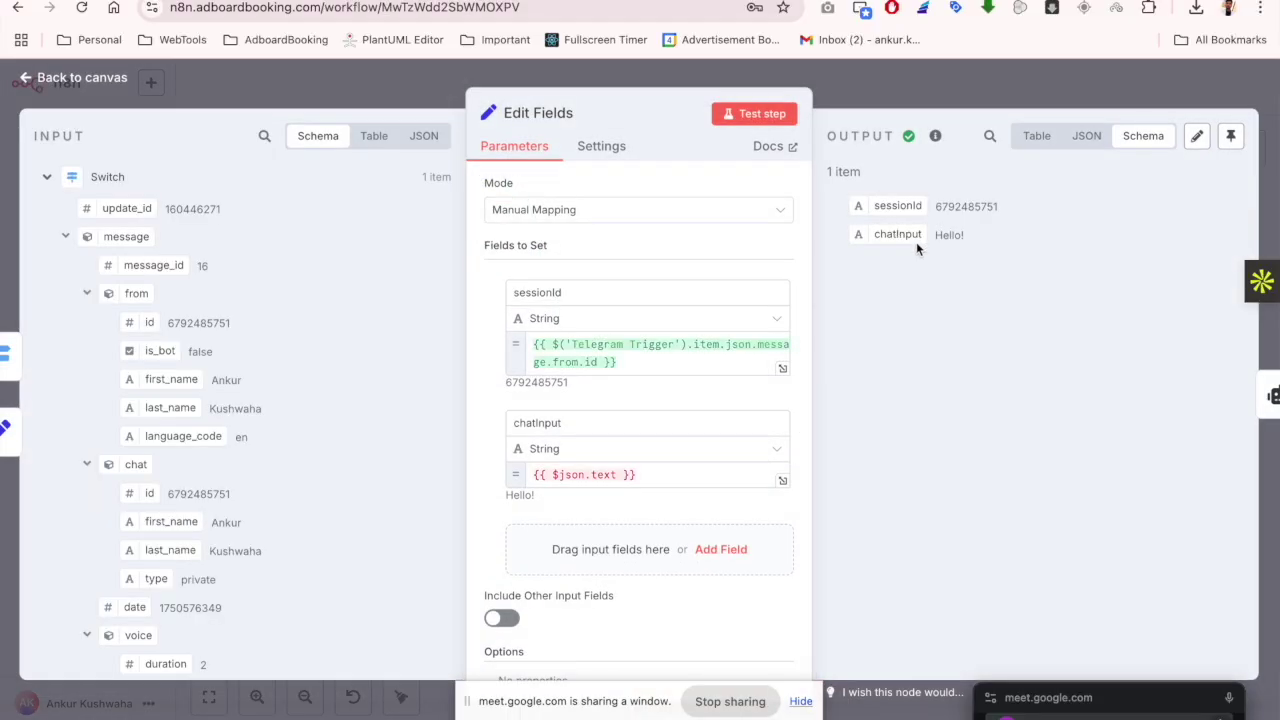
left_click(908, 101)
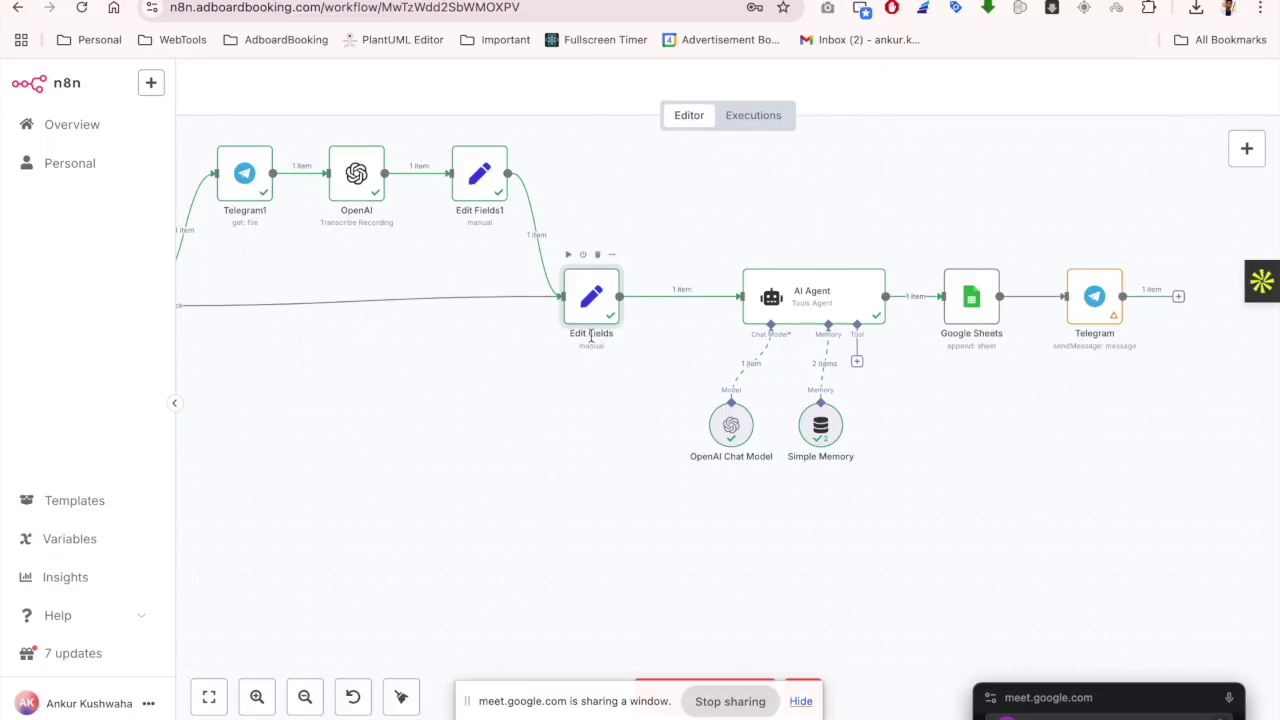
Rename the Edit Fields node before the AI Agent to final and reopen the Google Sheets node
double_click(591, 305)
left_click(587, 113)
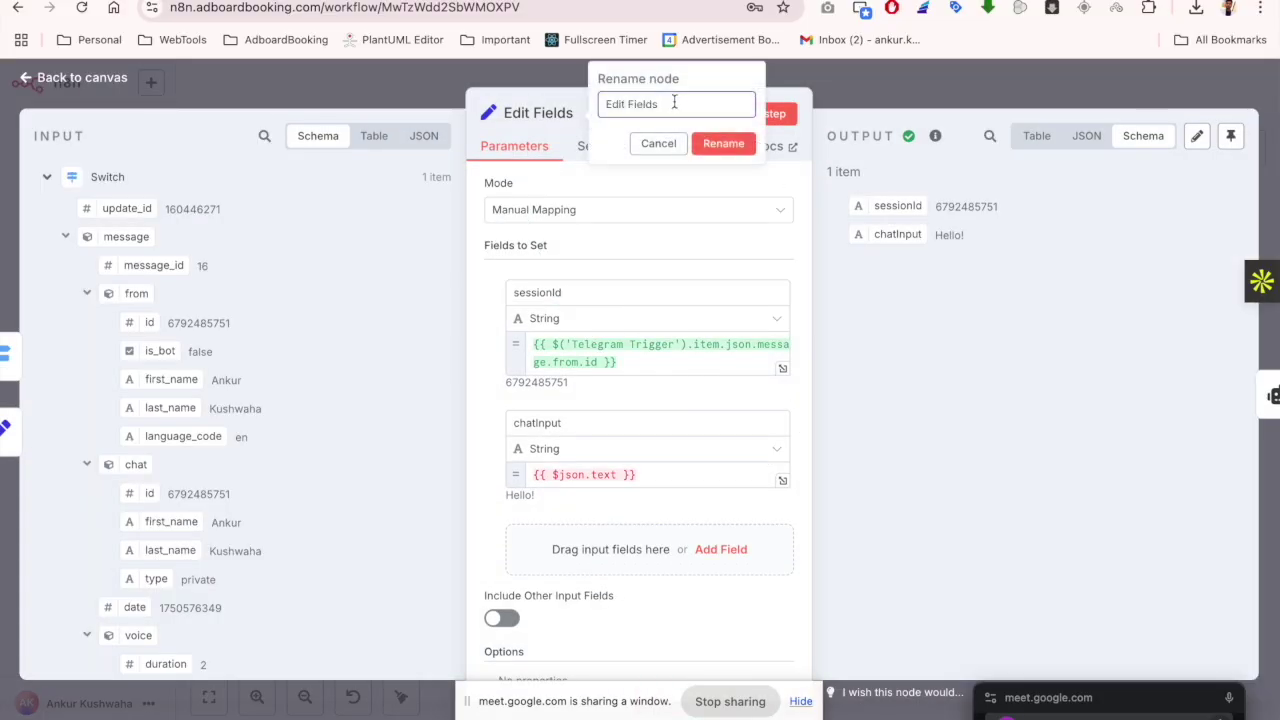
left_click_drag(675, 102, 586, 106)
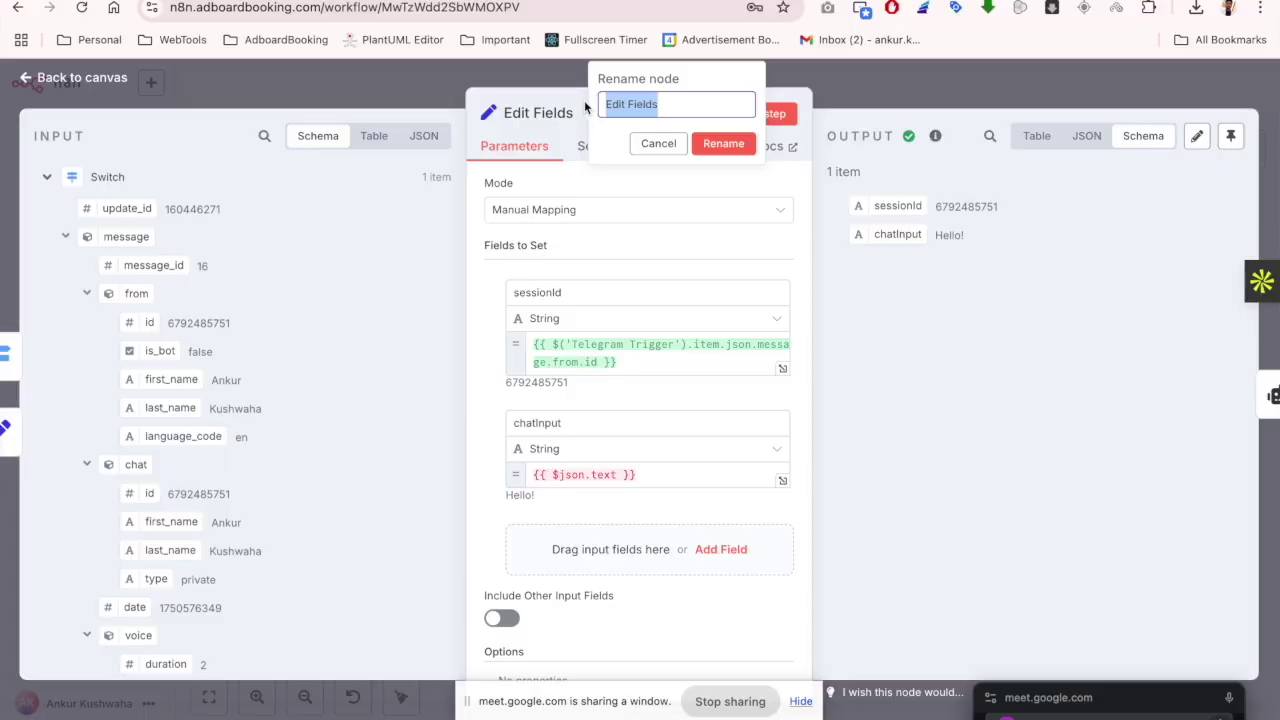
type("final")
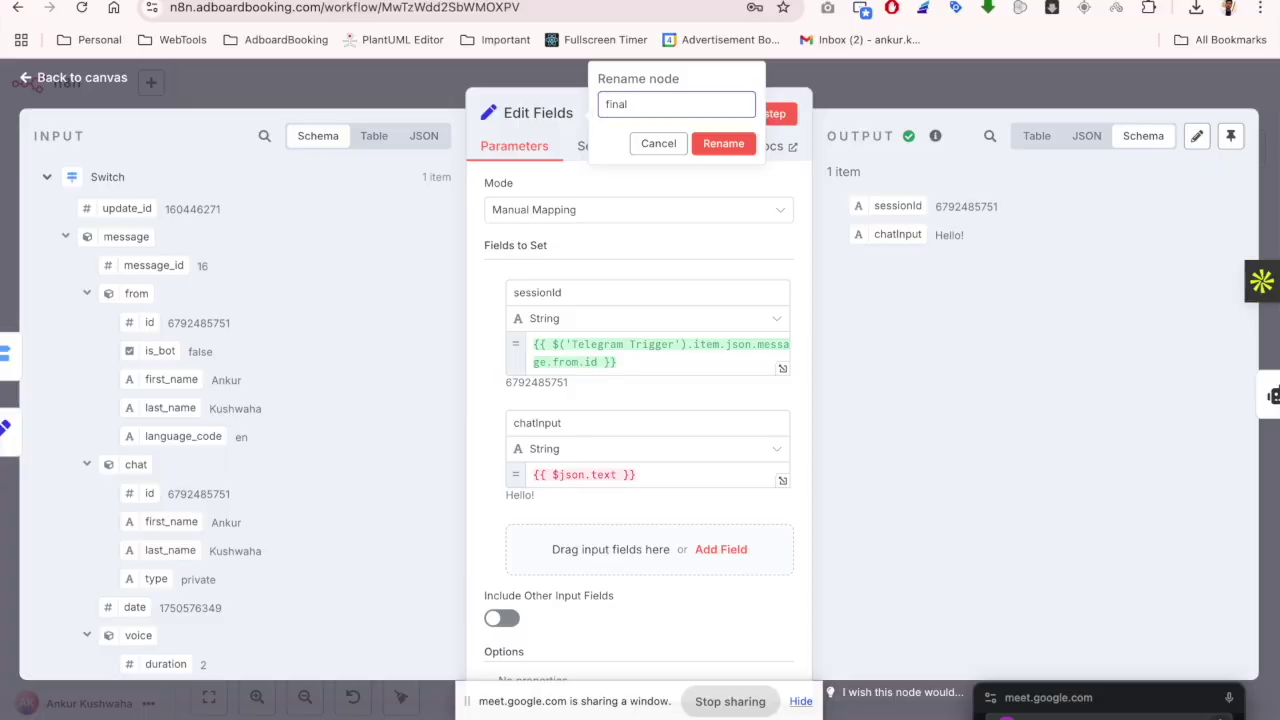
key("Return")
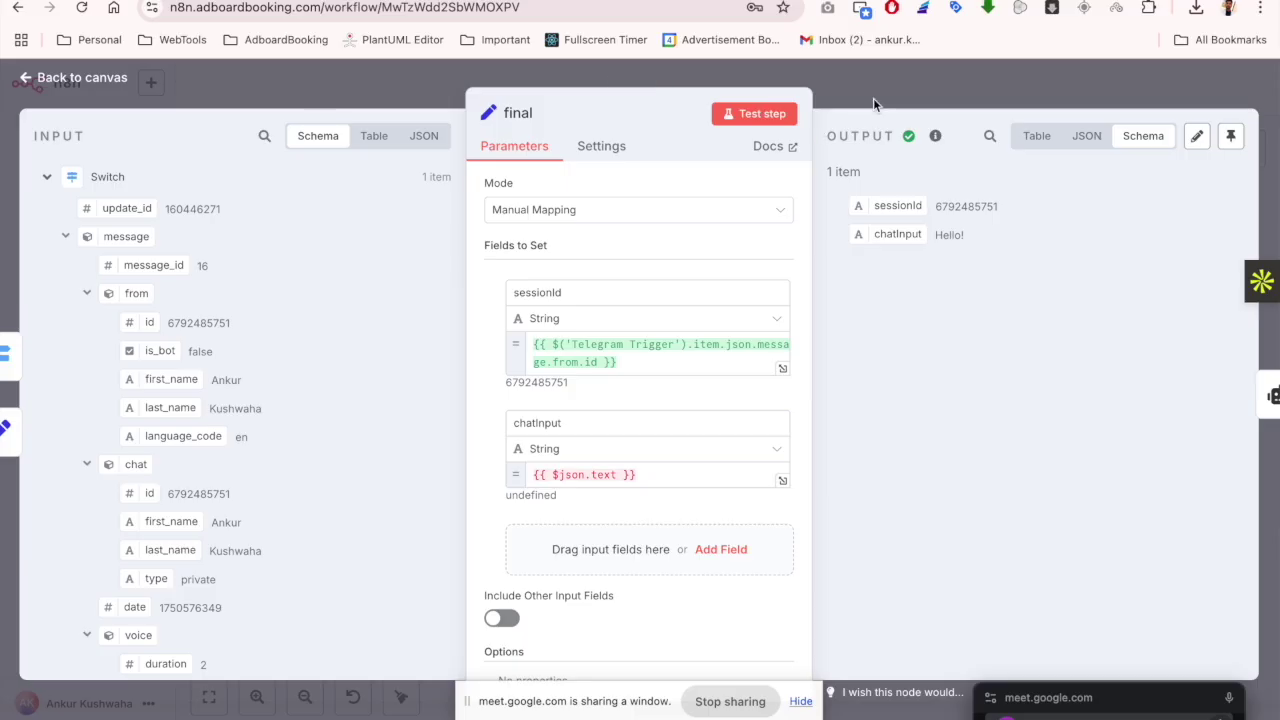
left_click(873, 98)
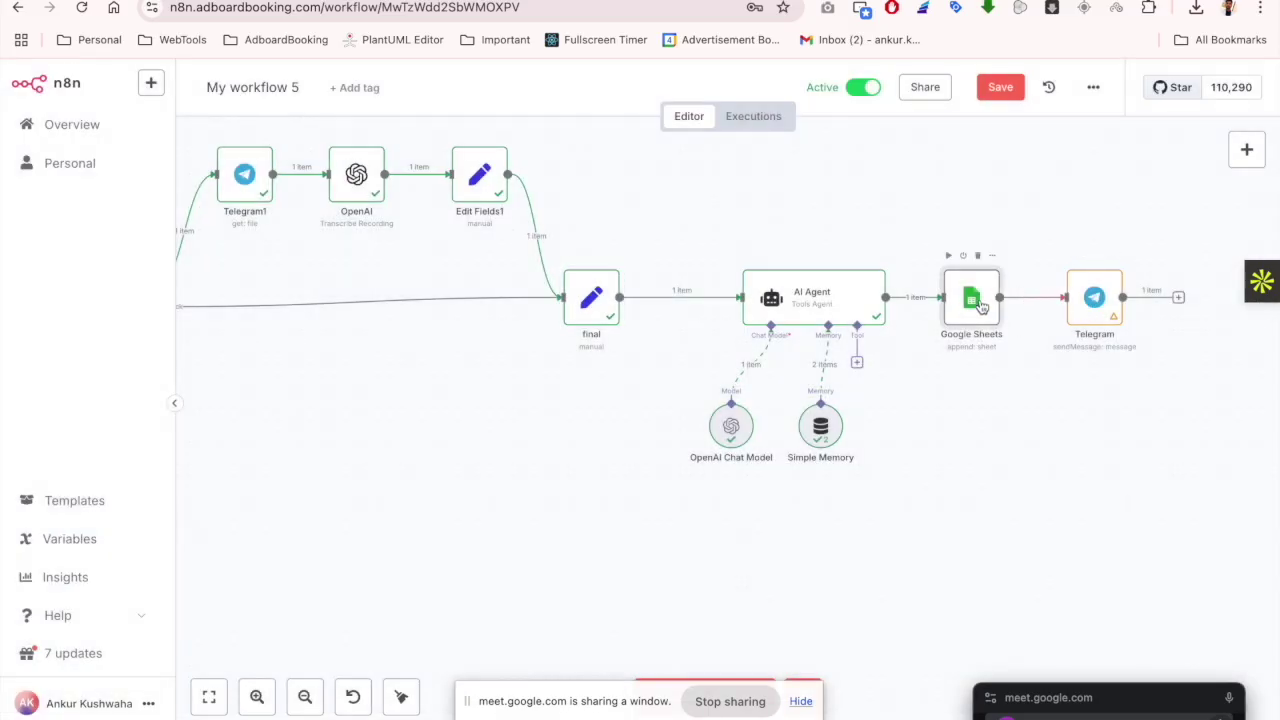
double_click(982, 306)
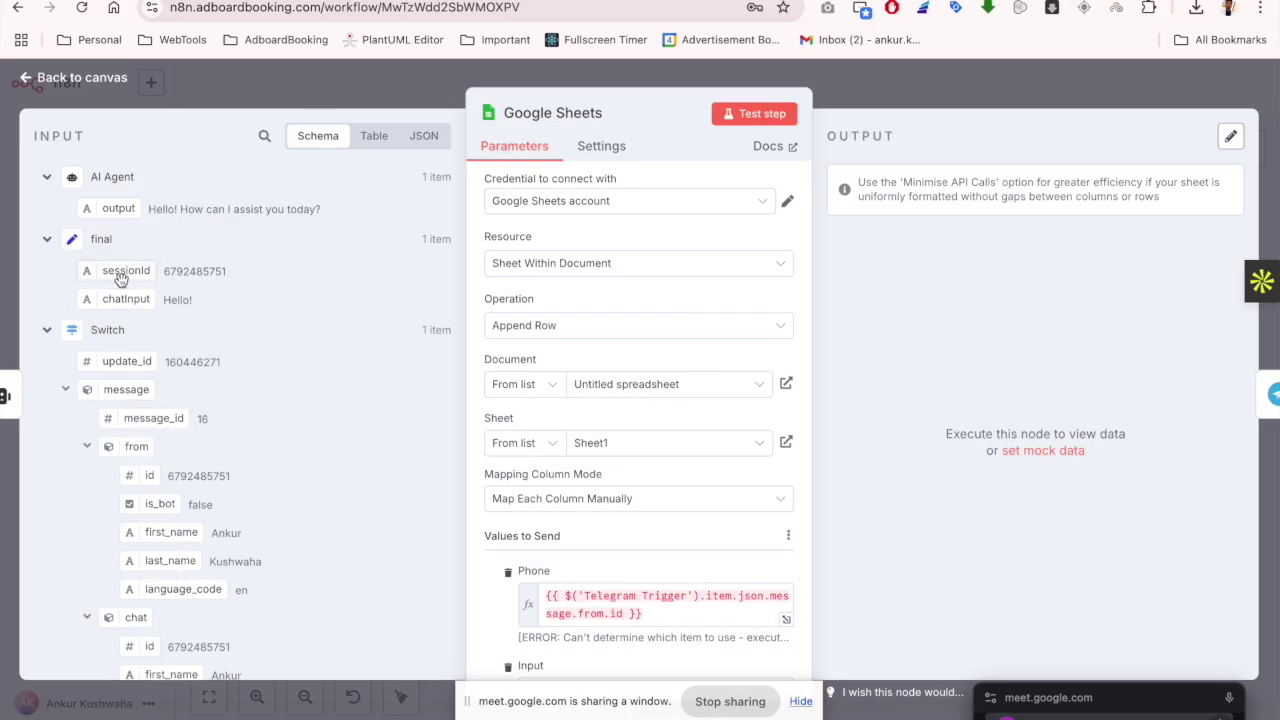
Map the Input column to the final node's chatInput and the output column to the AI Agent's output
scroll(553, 535, "down", 3)
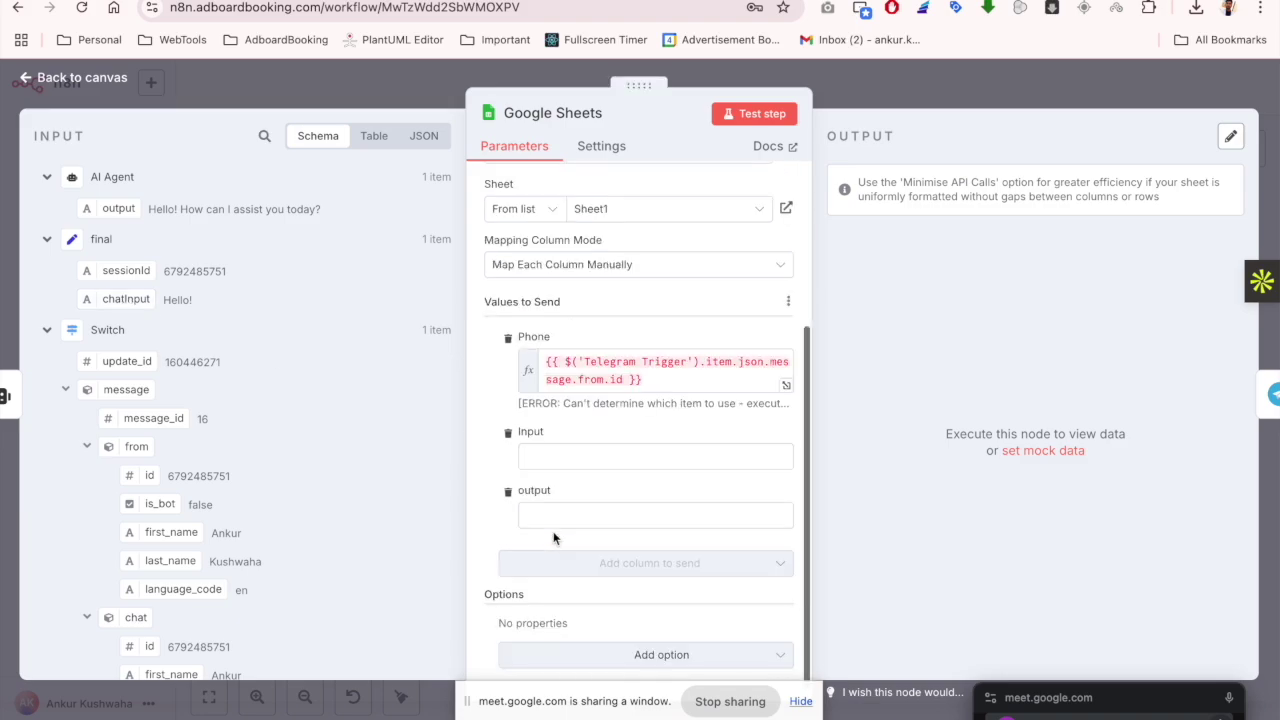
left_click_drag(118, 299, 583, 456)
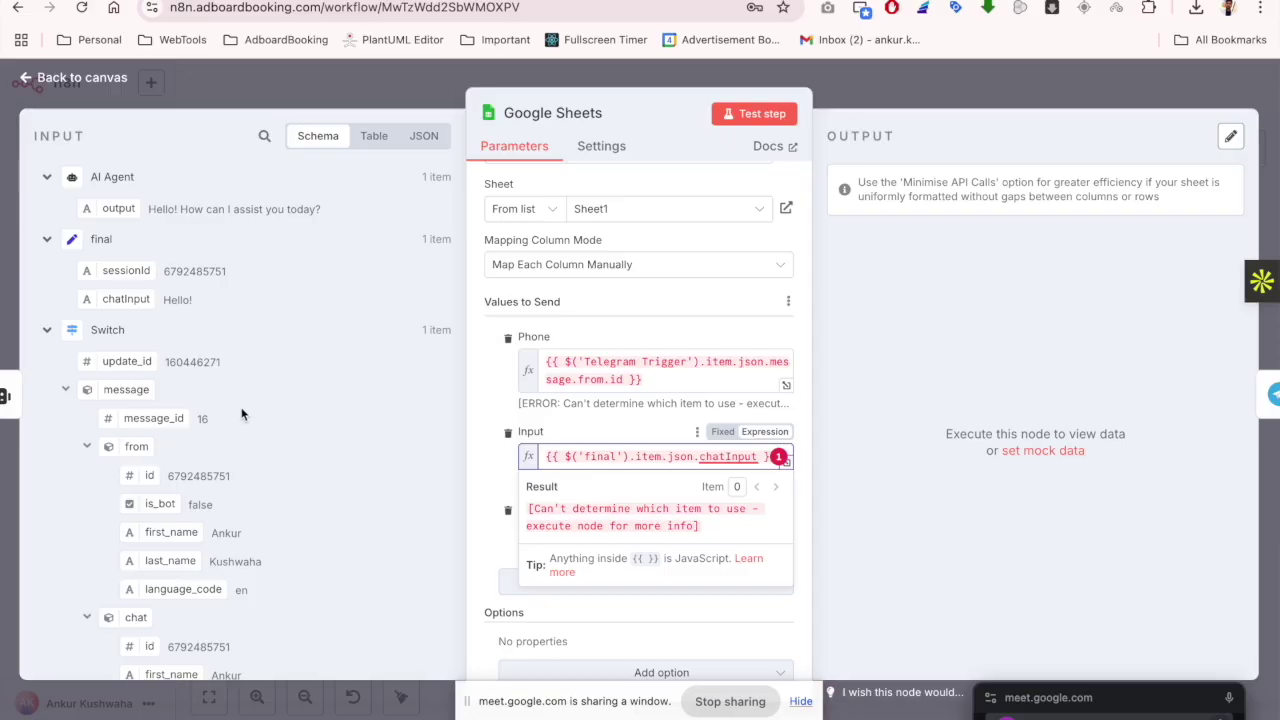
left_click(46, 330)
left_click_drag(112, 208, 561, 533)
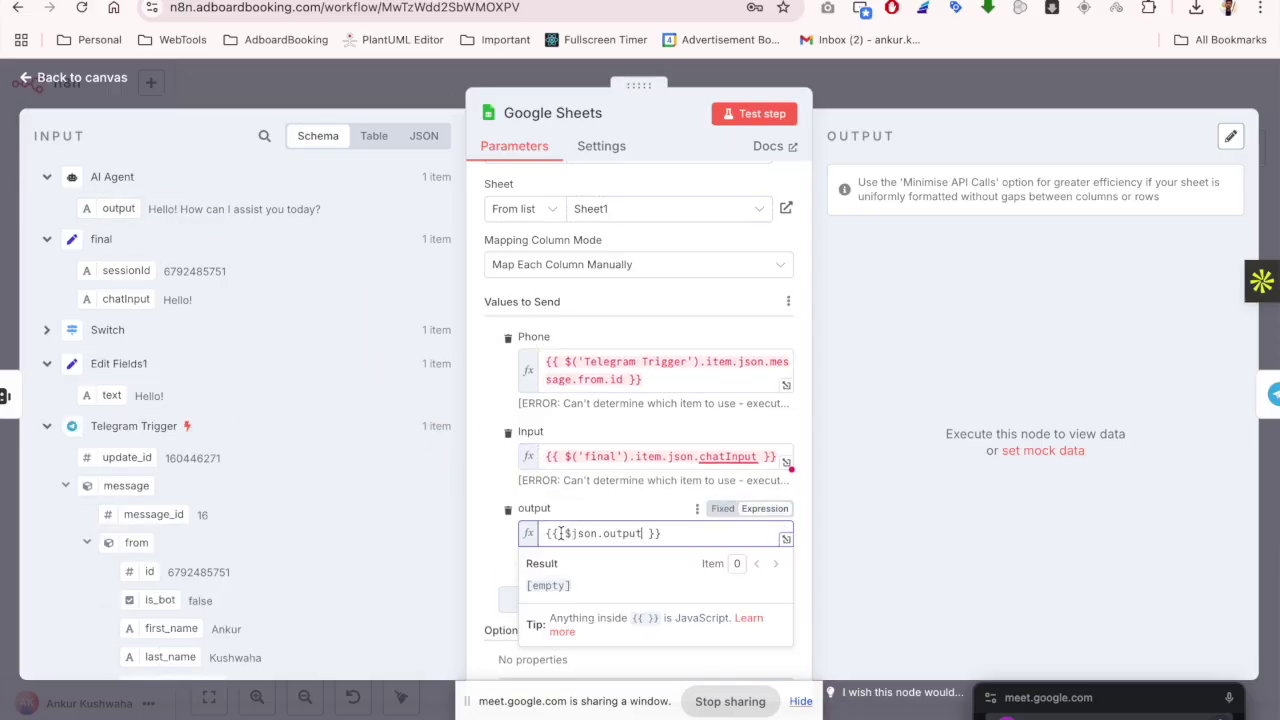
left_click(487, 393)
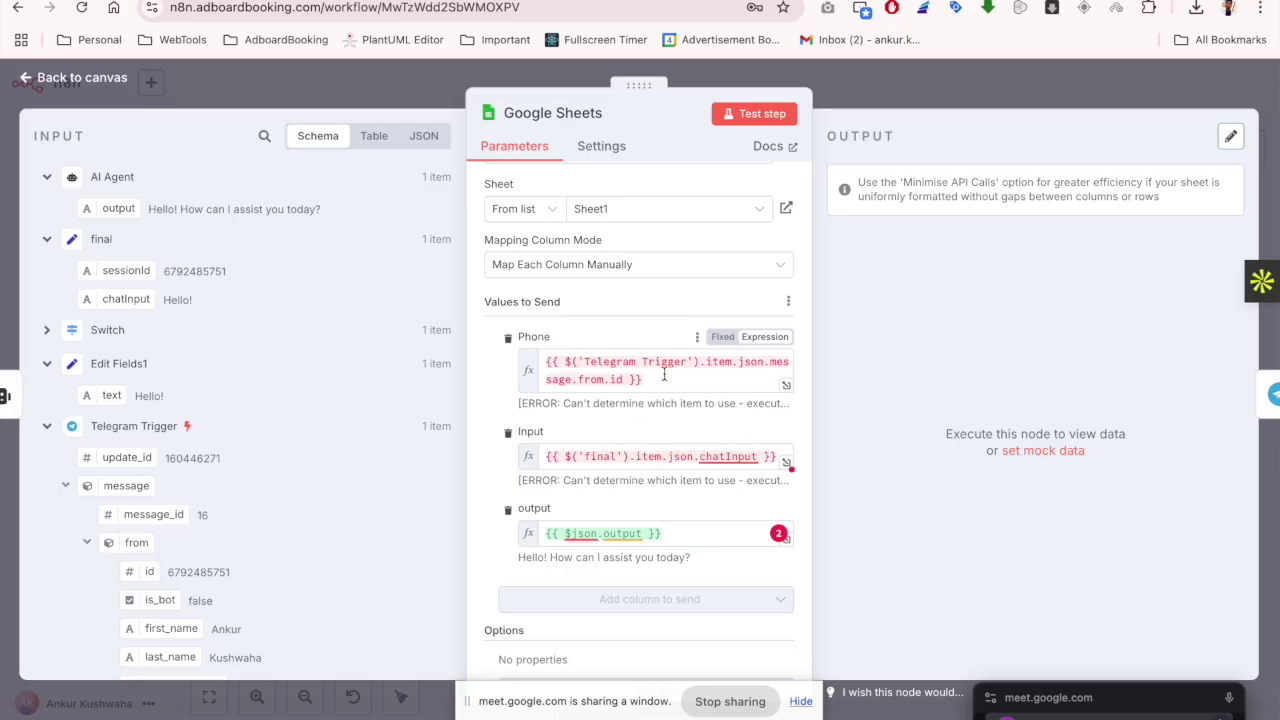
Leave the Google Sheets node and execute the whole workflow
left_click(849, 100)
key("ctrl+Return")
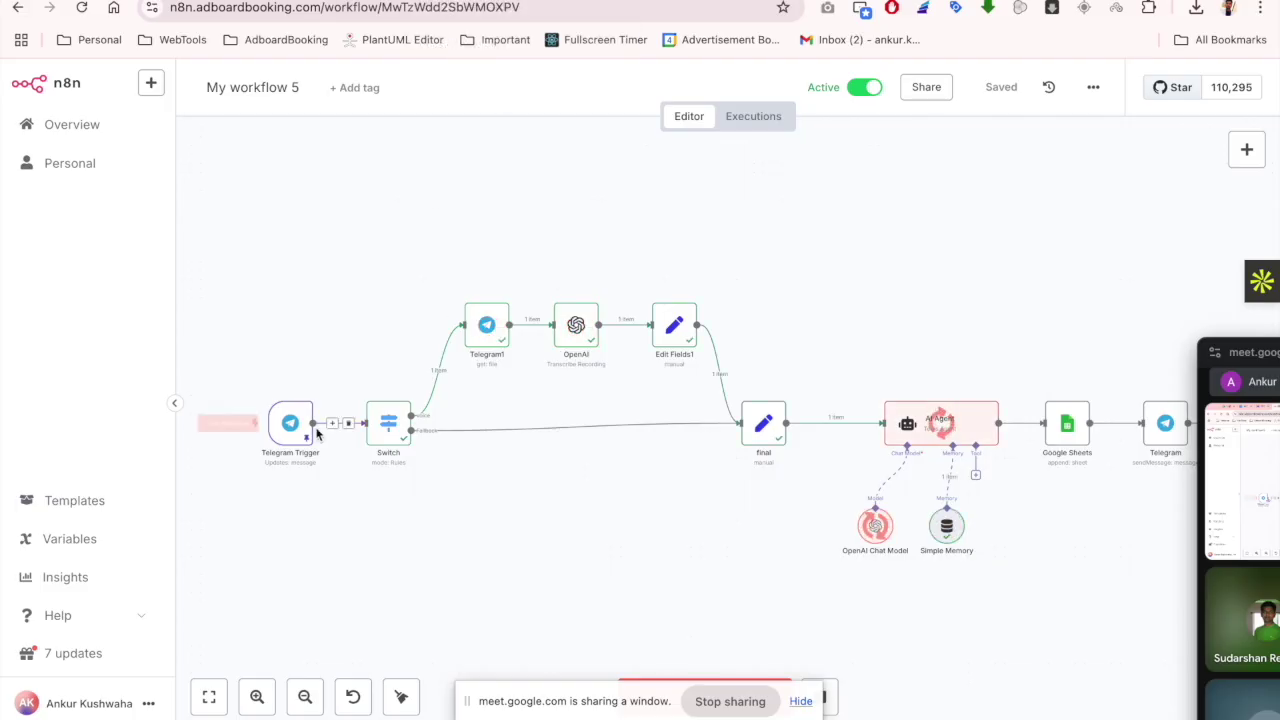
scroll(767, 497, "right", 2)
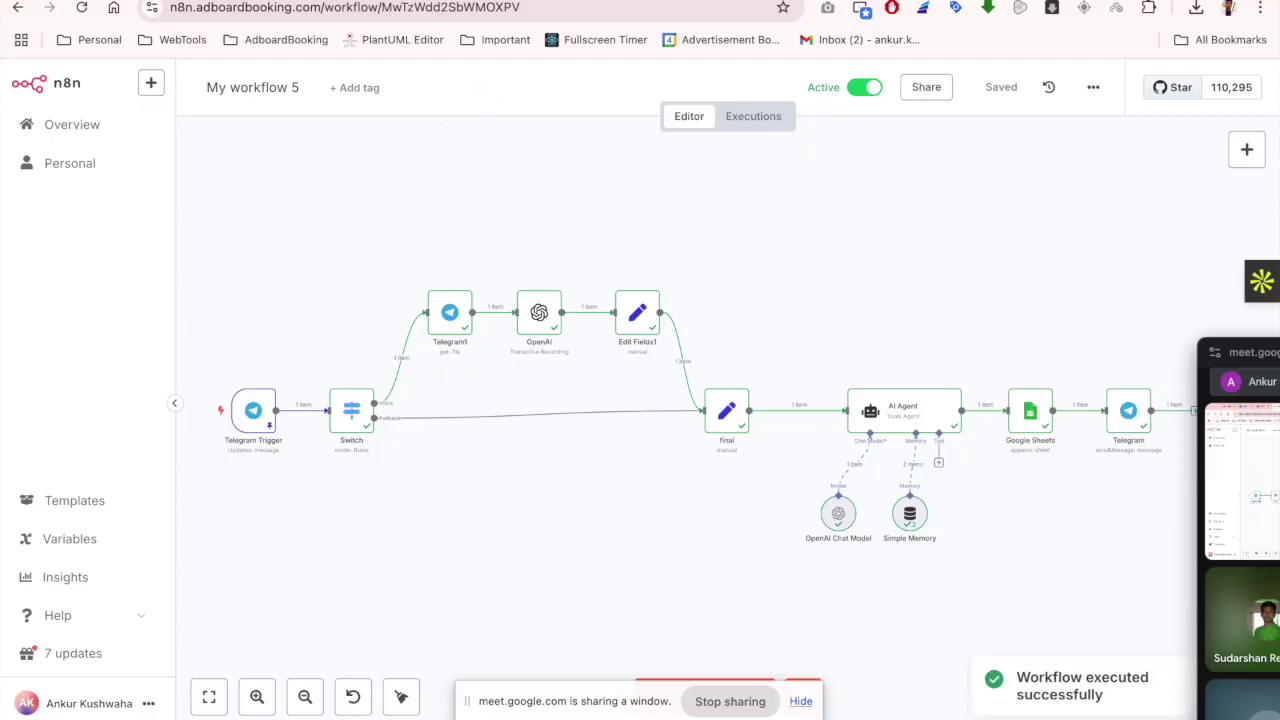
Switch to the Google spreadsheet, widen the Input and output columns, and check the logged row's cells
left_click(490, 1)
left_click_drag(218, 195, 320, 195)
left_click_drag(411, 195, 566, 195)
left_click(57, 243)
left_click(168, 240)
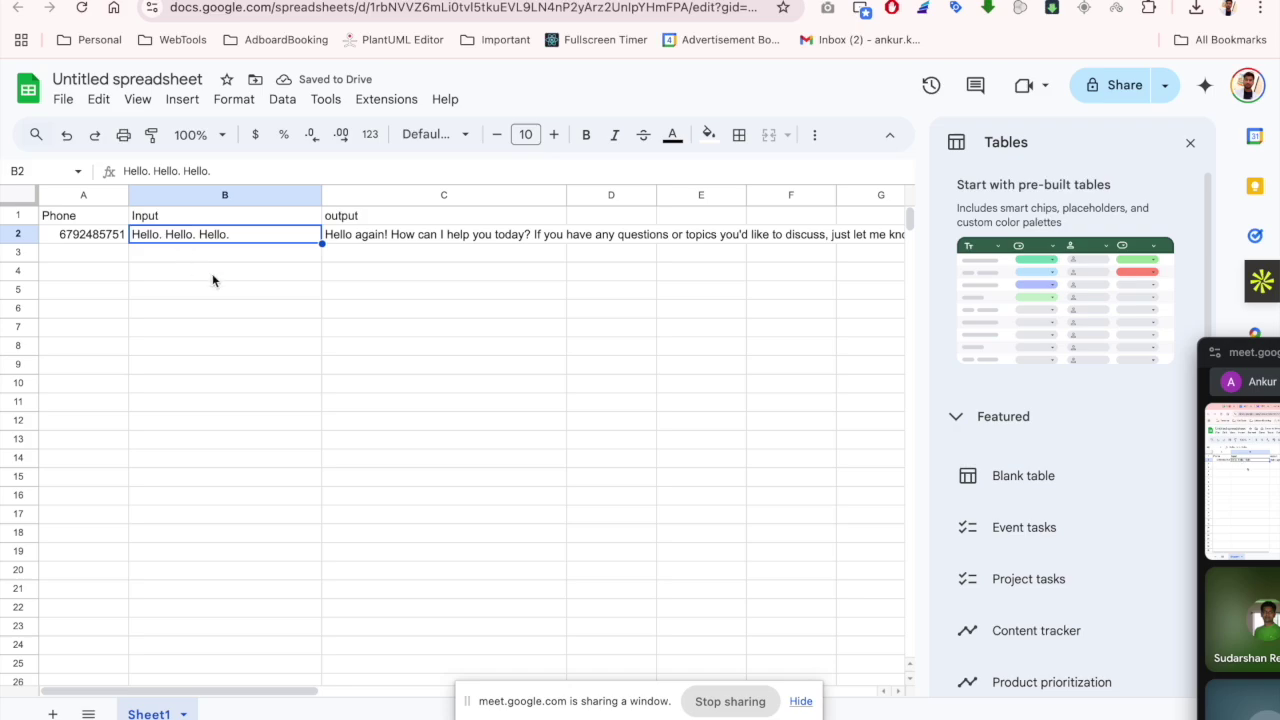
left_click(350, 240)
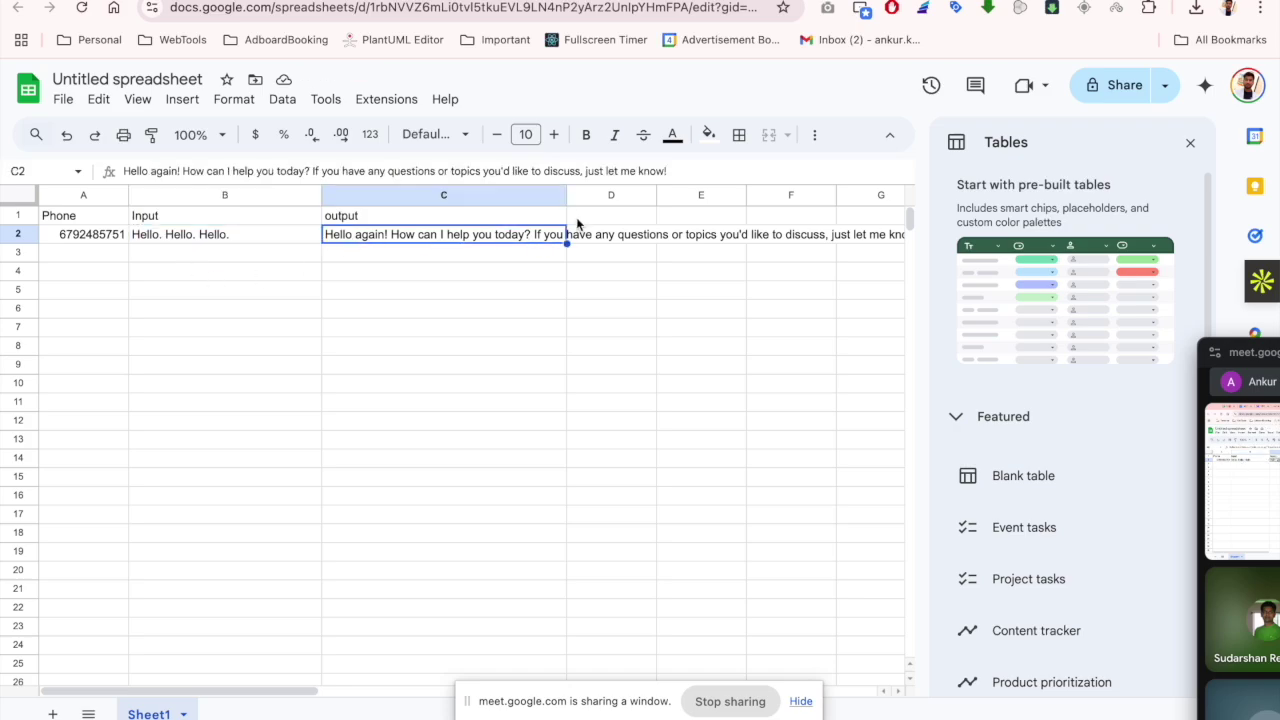
left_click_drag(566, 195, 769, 195)
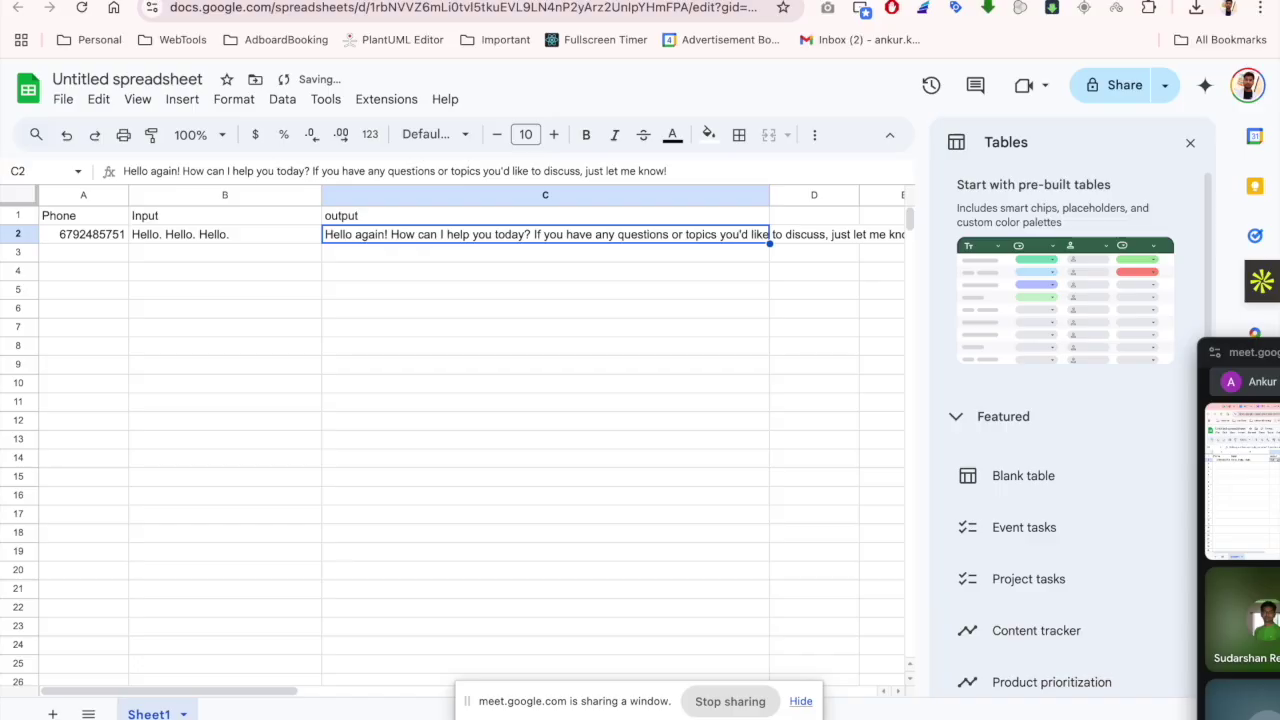
Compare the bot's latest reply in the Telegram test-automation-bot chat with the logged output, then return to the spreadsheet
key("ctrl+Tab")
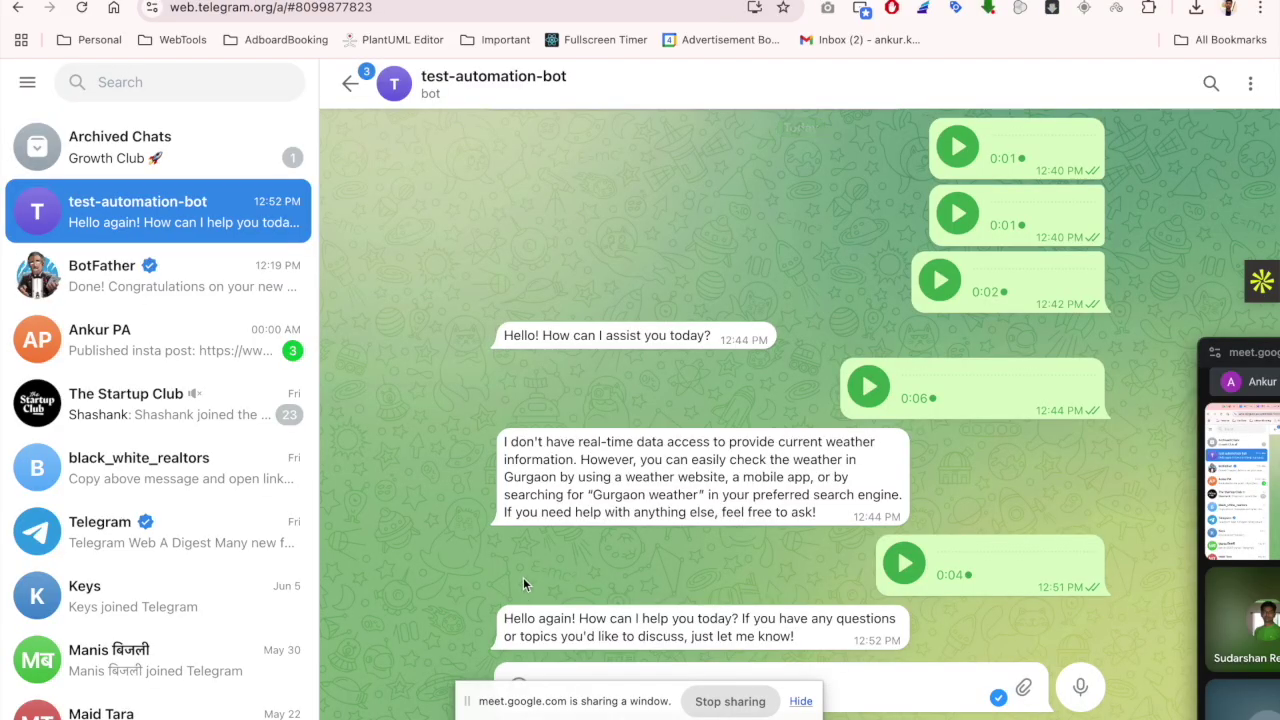
left_click_drag(503, 617, 831, 642)
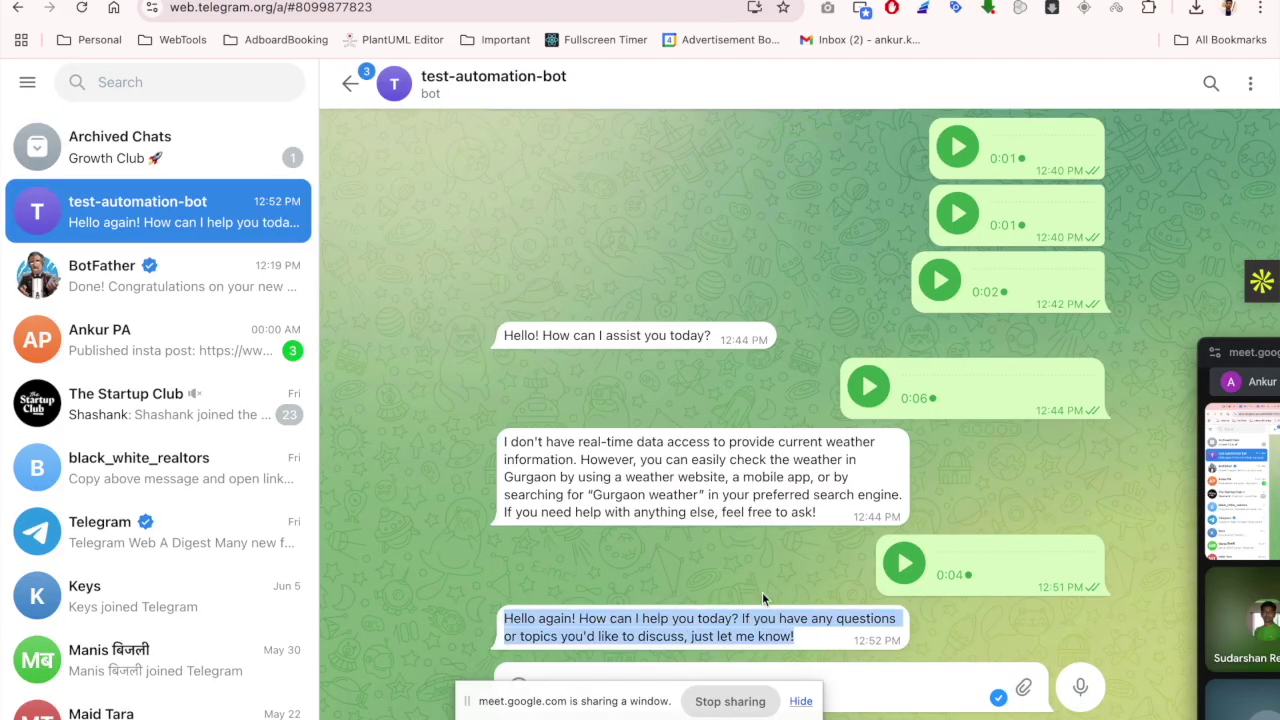
key("ctrl+shift+Tab")
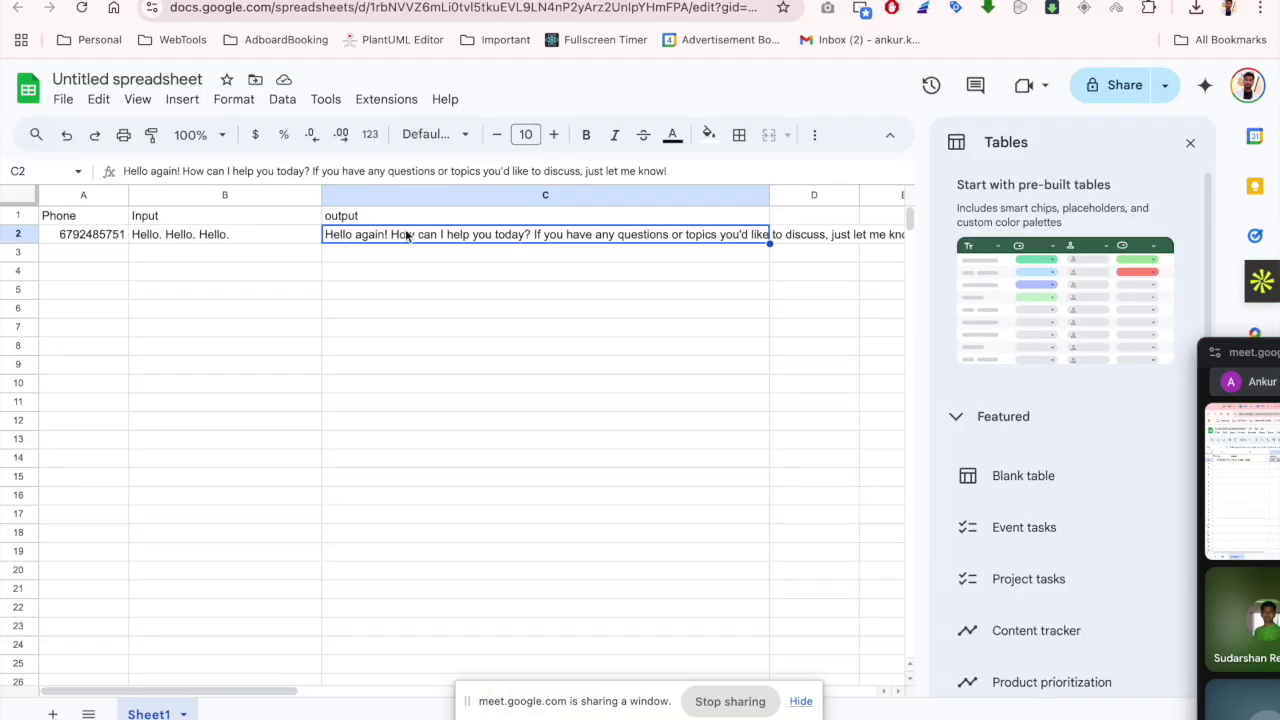
Close the Tables suggestions and select the empty Phone, Input and output cells in row 3 one after another
left_click(1190, 146)
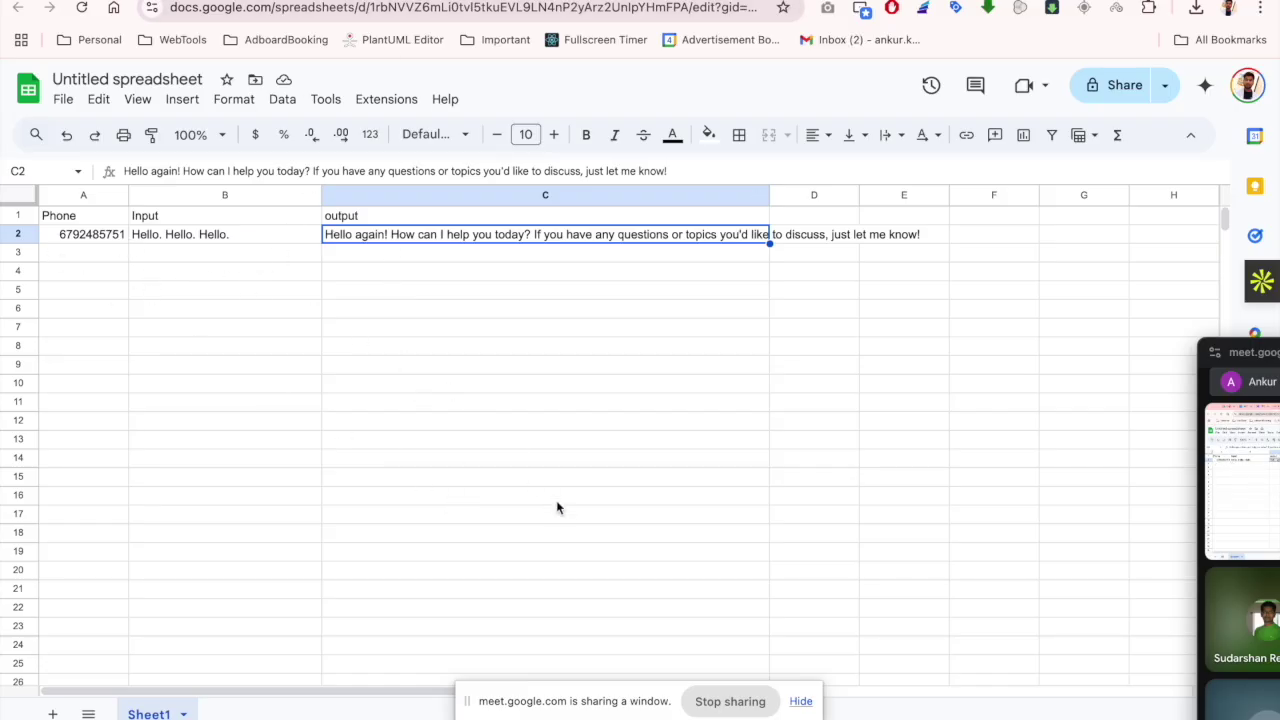
left_click(82, 255)
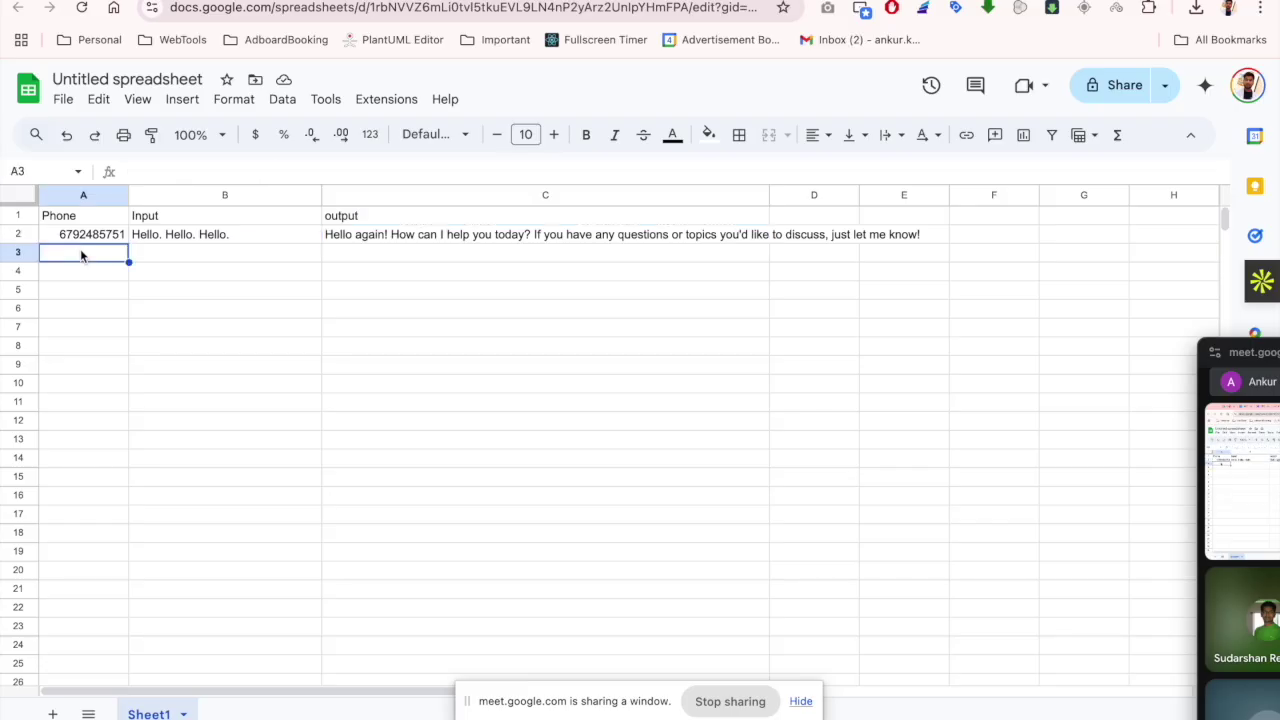
left_click(164, 253)
left_click(355, 260)
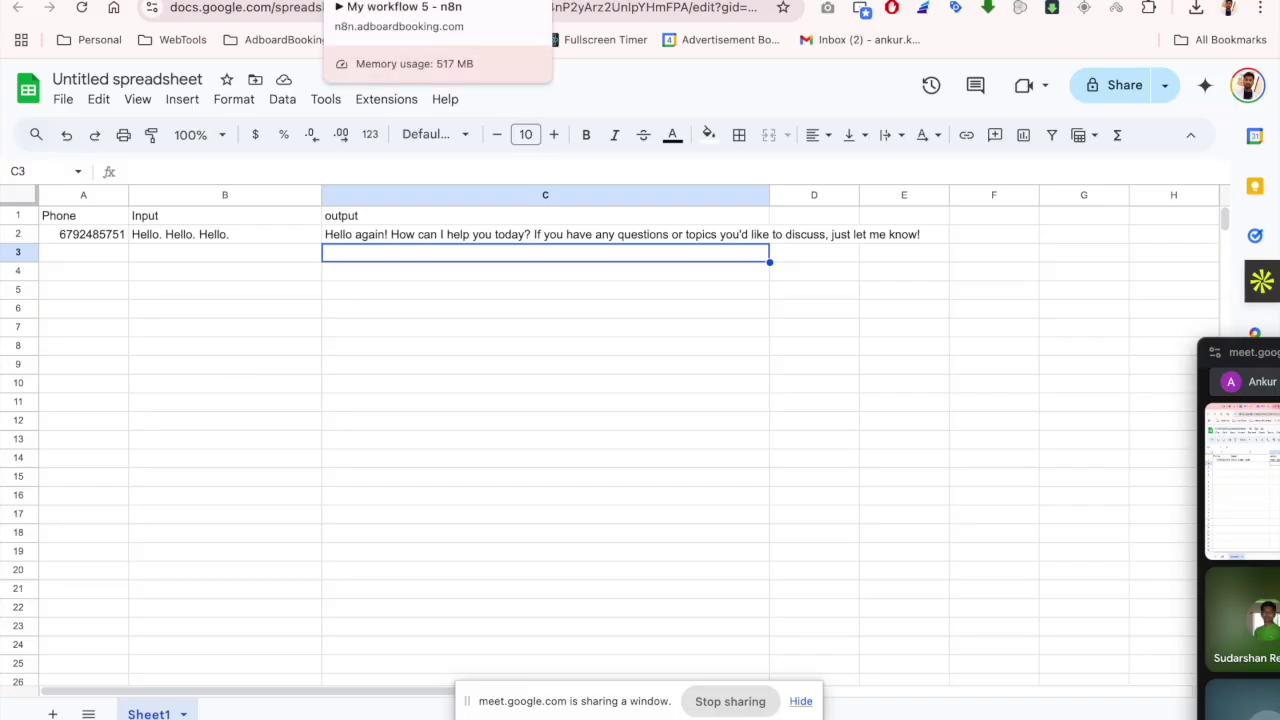
Browse the Marketing category of the n8n template library and open the Generate AI Videos with Google Veo3 template
left_click(300, 0)
left_click(240, 411)
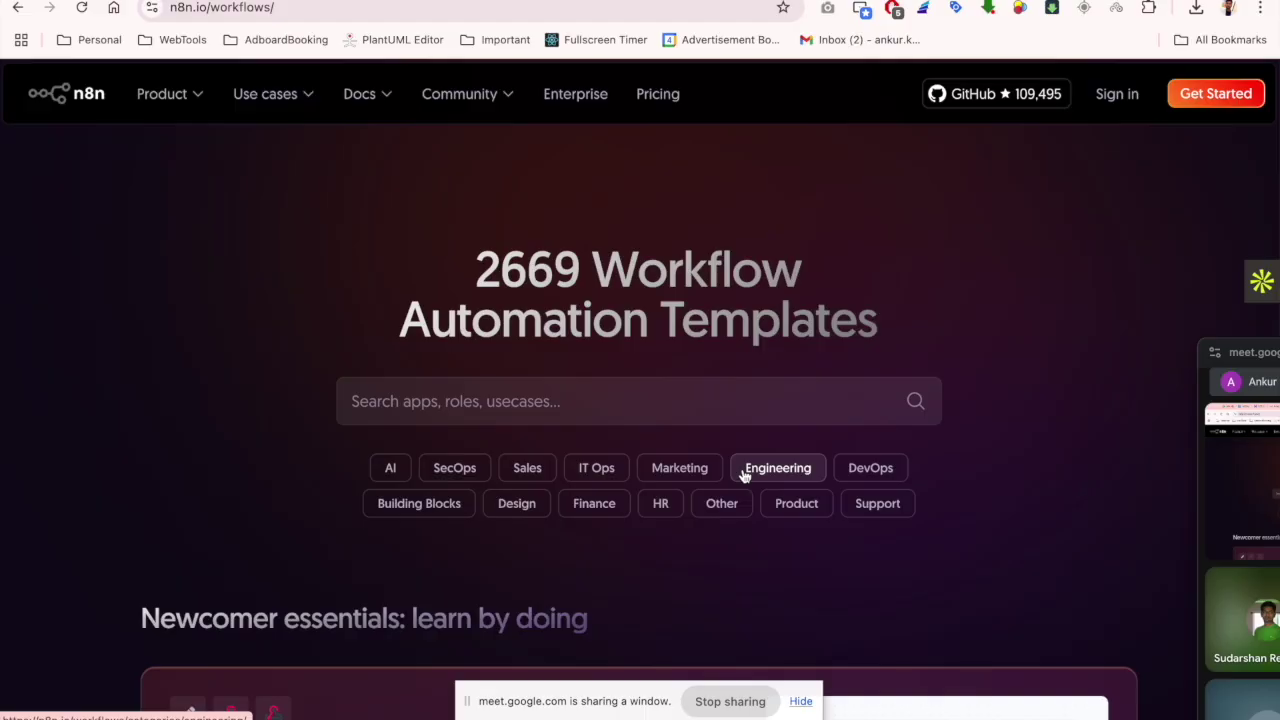
scroll(744, 476, "down", 2)
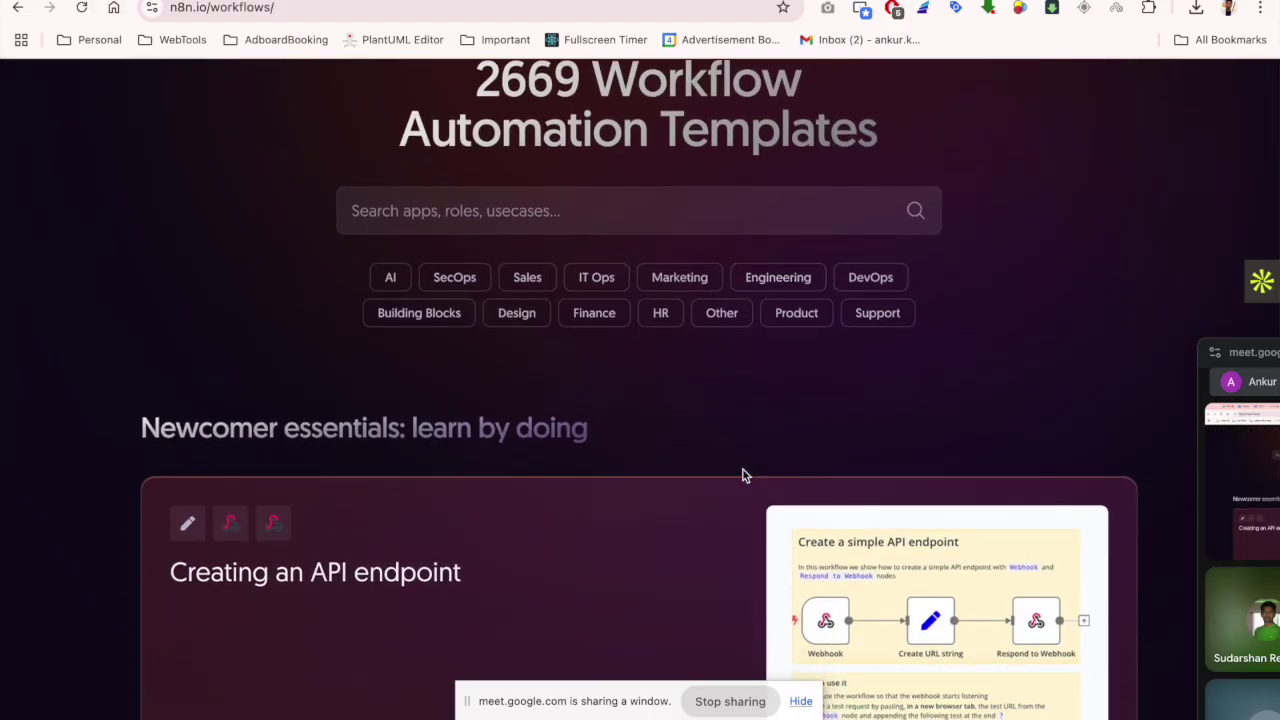
left_click(668, 282)
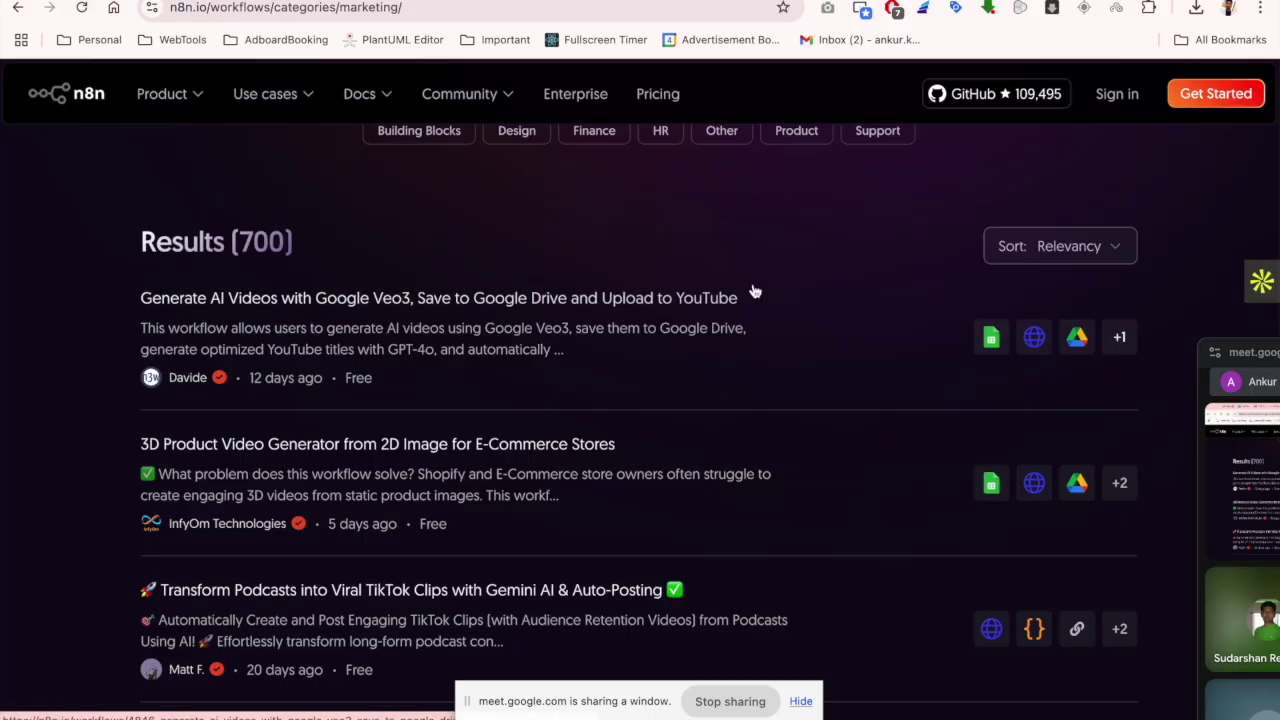
left_click(473, 353)
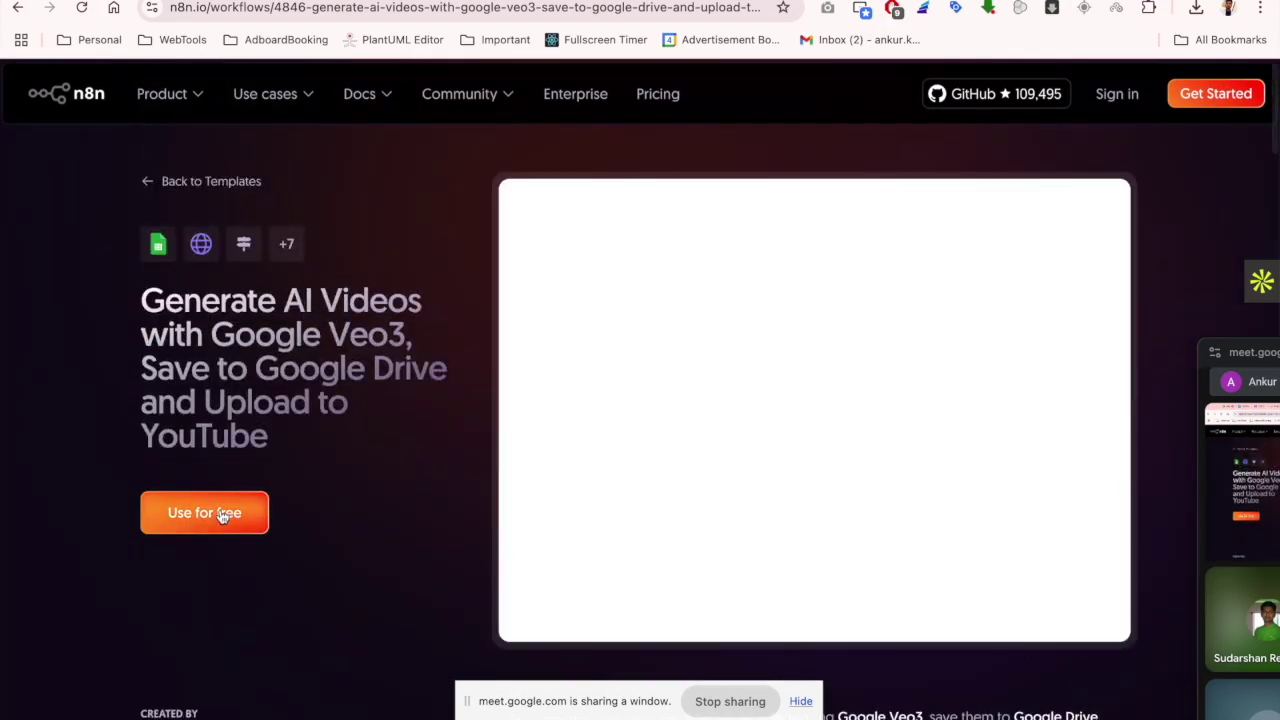
Examine the Google Veo3 template's title and its workflow preview
left_click_drag(136, 293, 317, 437)
left_click(317, 437)
left_click(822, 429)
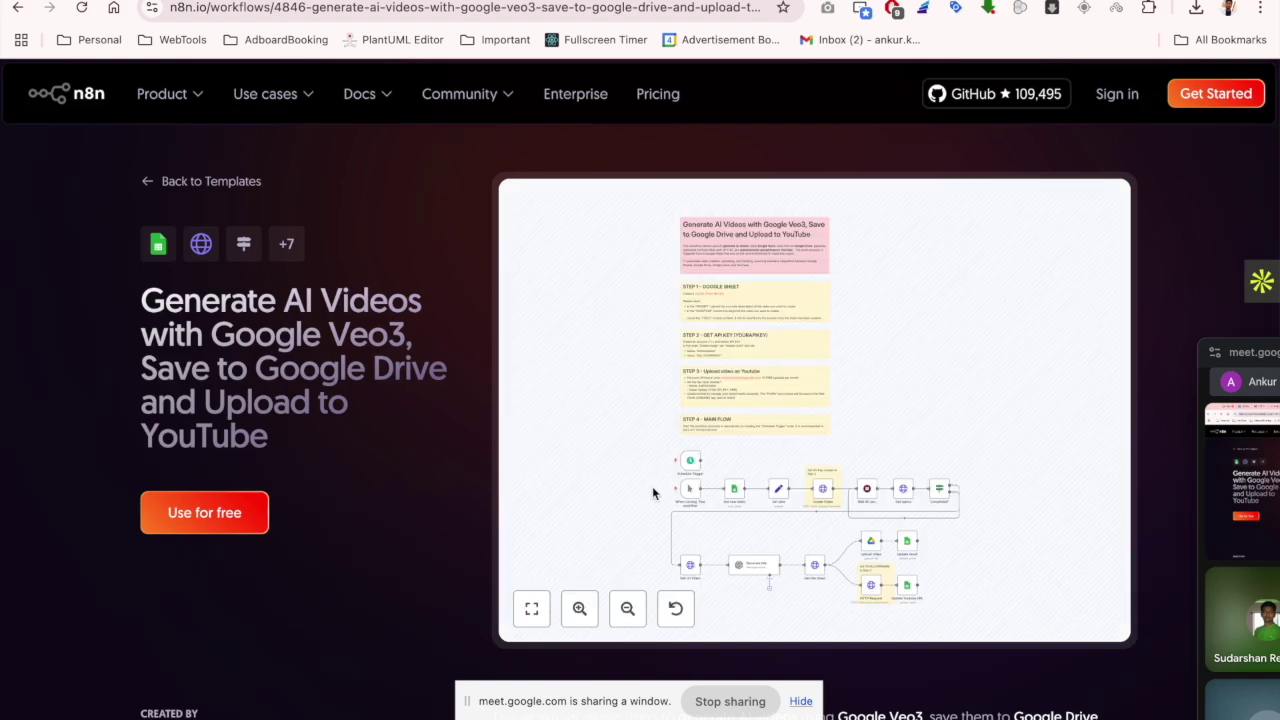
scroll(652, 486, "down", 2)
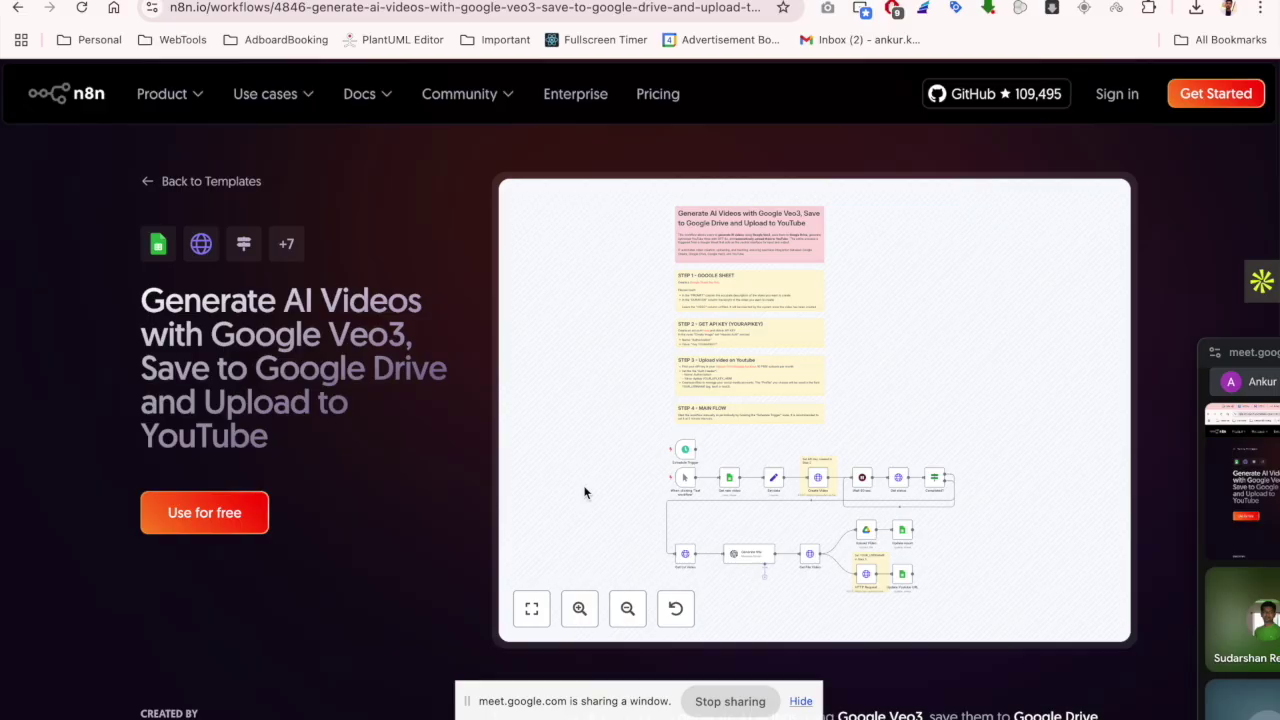
left_click(546, 607)
Copy the Google Veo3 template's JSON and paste it into a new workflow in the own n8n instance
left_click(199, 510)
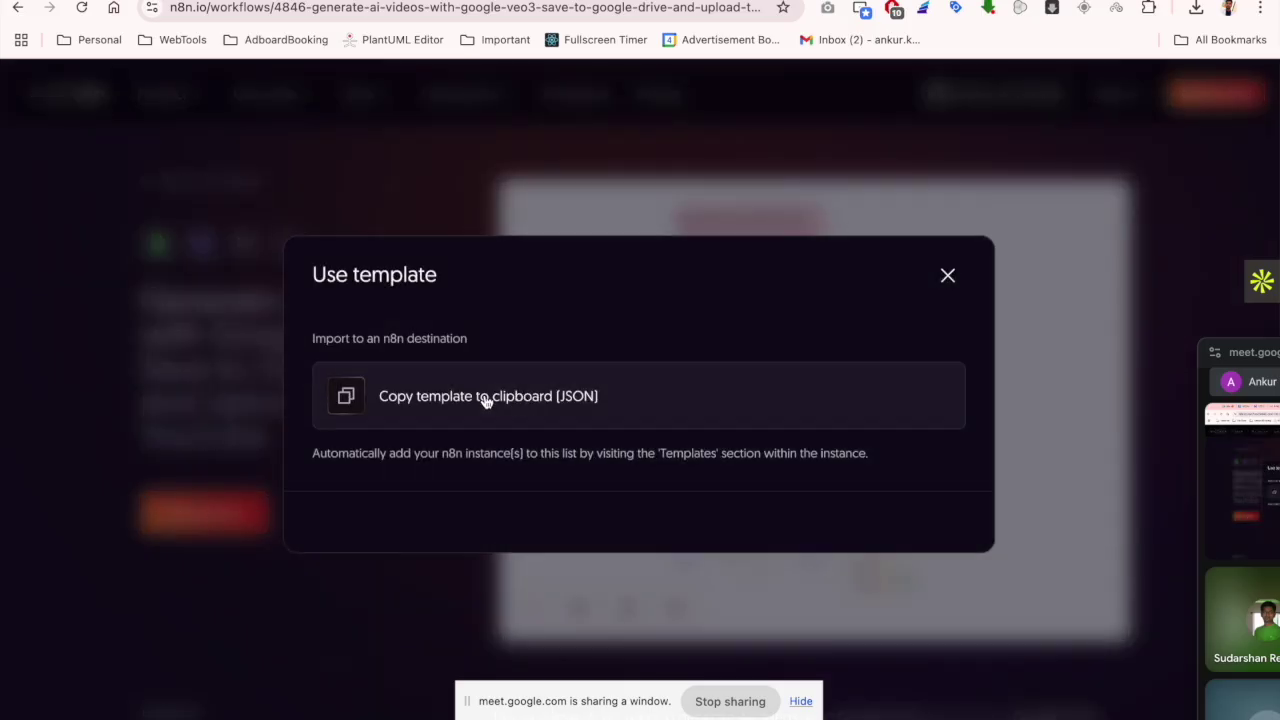
left_click(427, 402)
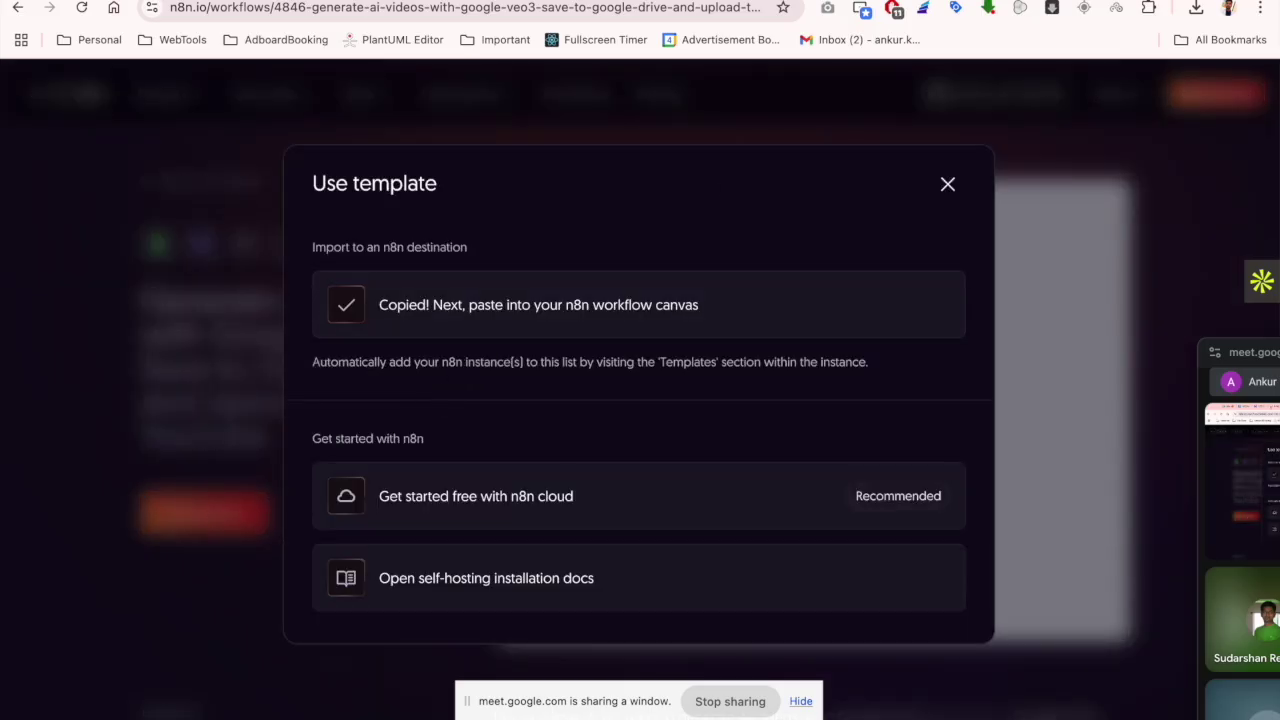
left_click(390, 0)
left_click(89, 120)
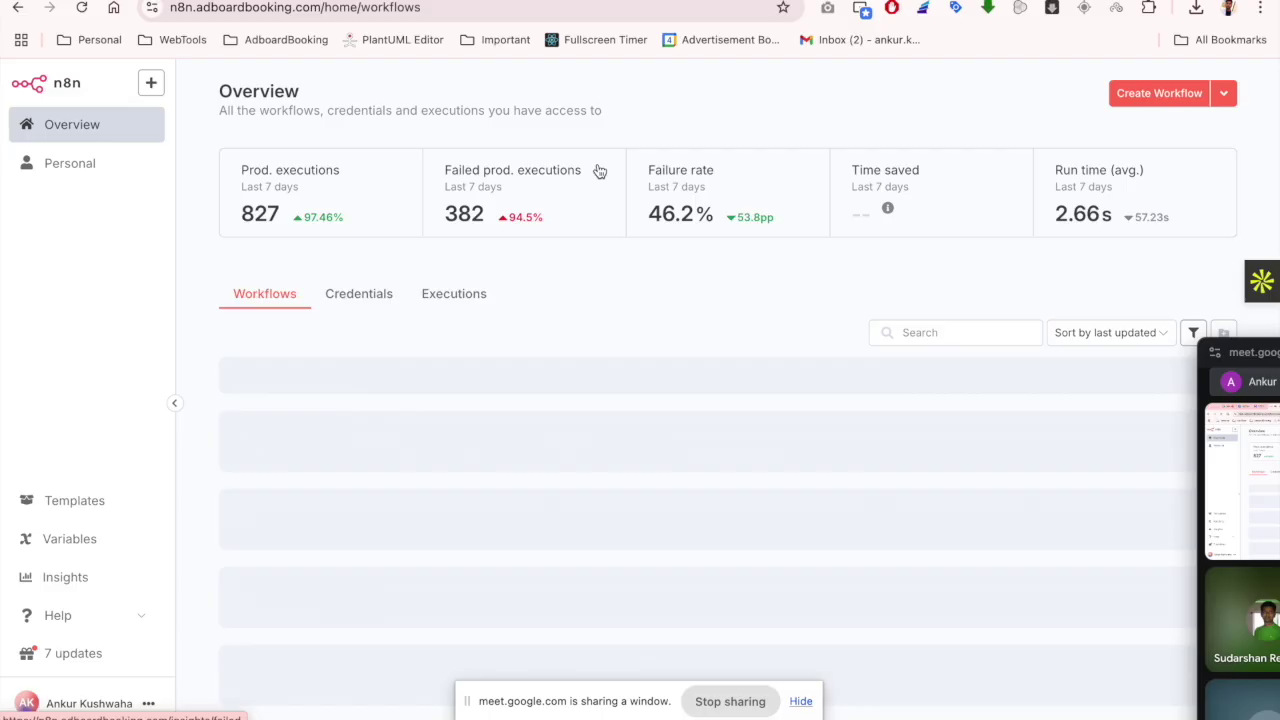
left_click(1175, 92)
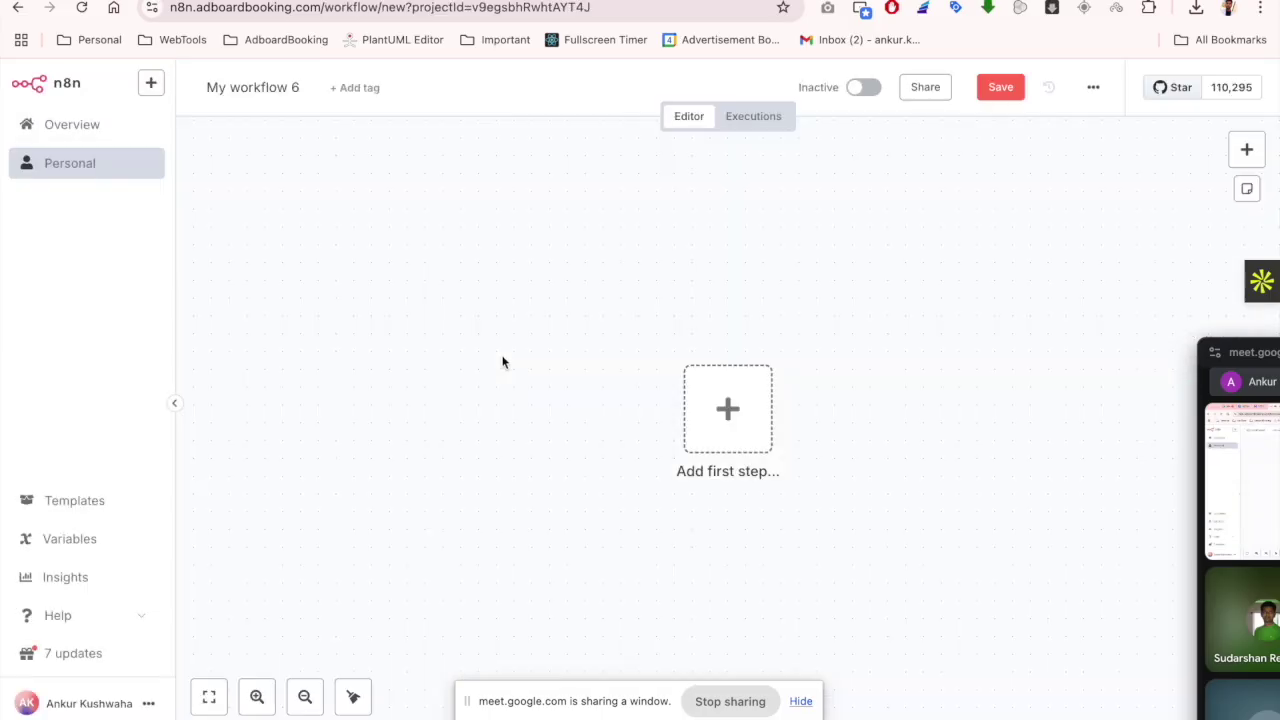
key("ctrl+v")
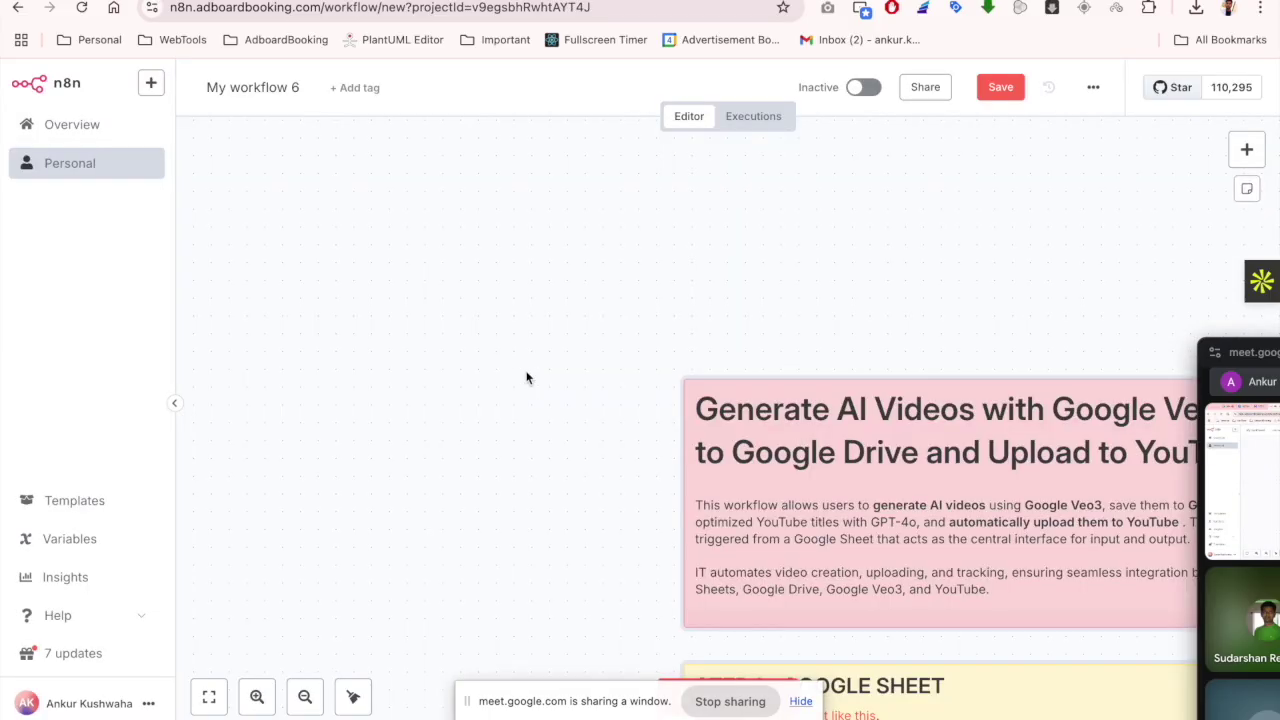
Look through the pasted template's setup notes and main flow, and check the Get new video node's Google Sheets credential choices
scroll(666, 428, "down", 10)
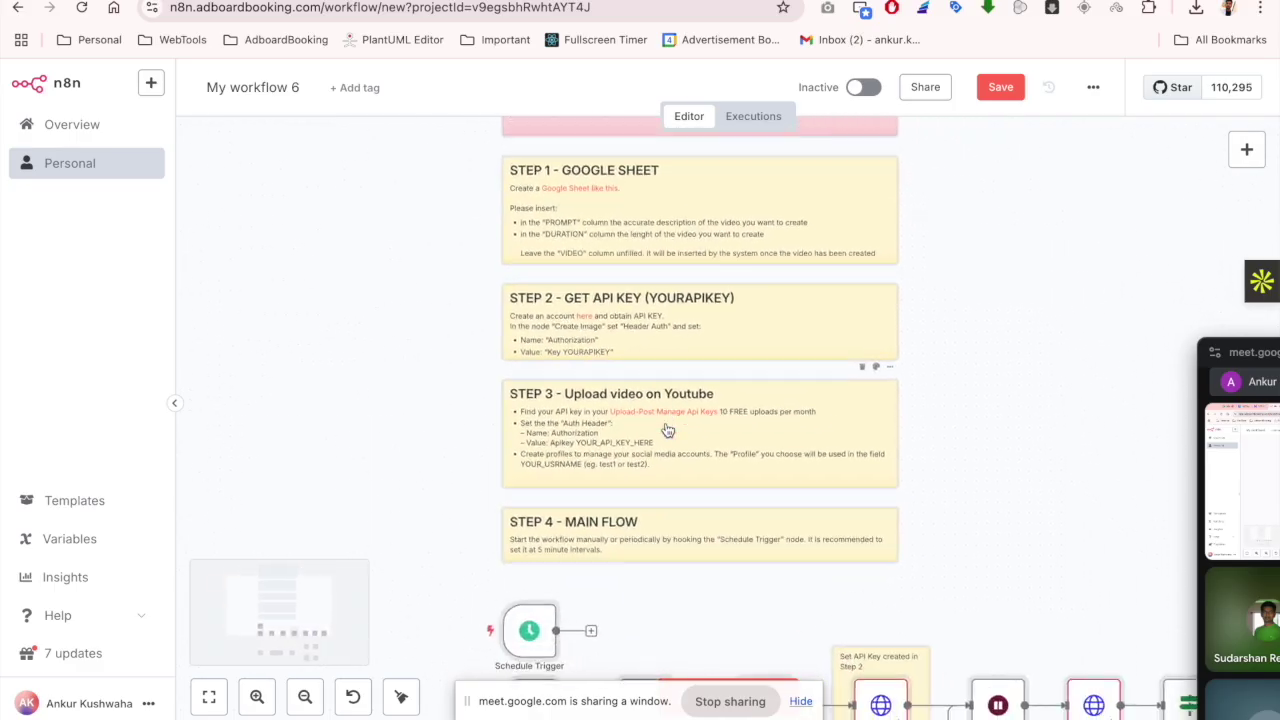
scroll(666, 430, "down", 3)
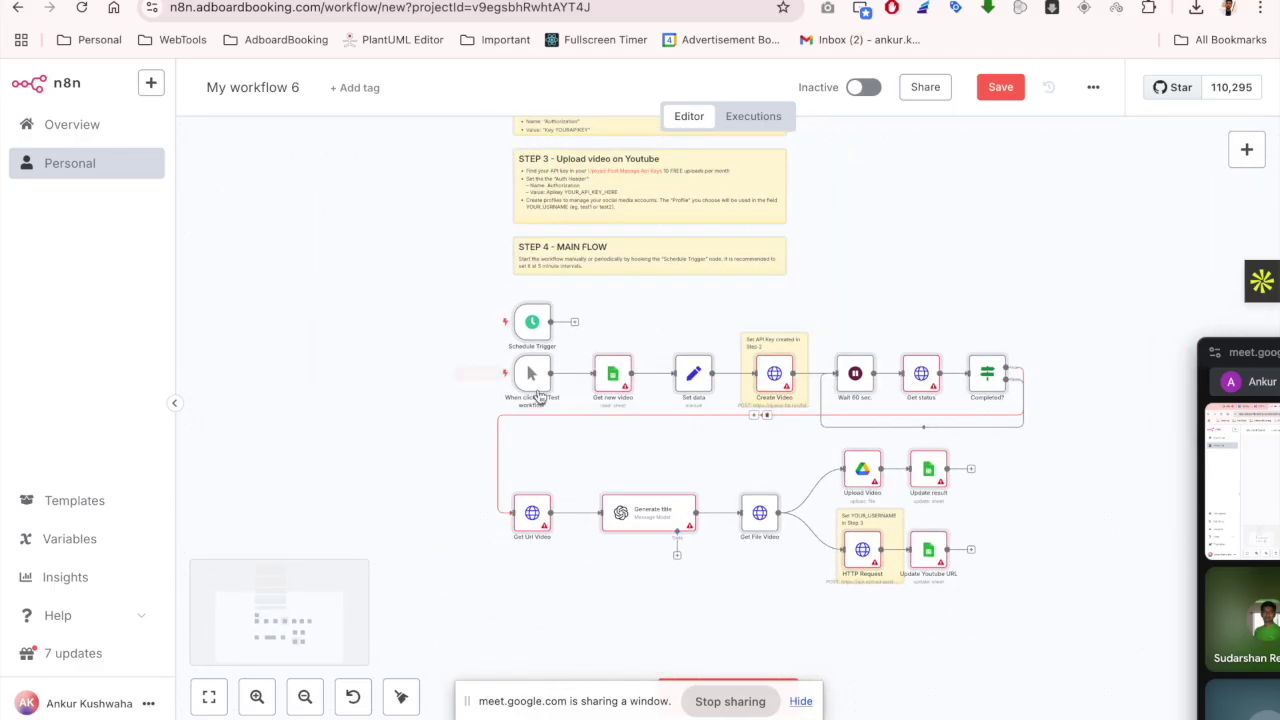
double_click(613, 373)
key("Escape")
double_click(612, 376)
left_click(563, 200)
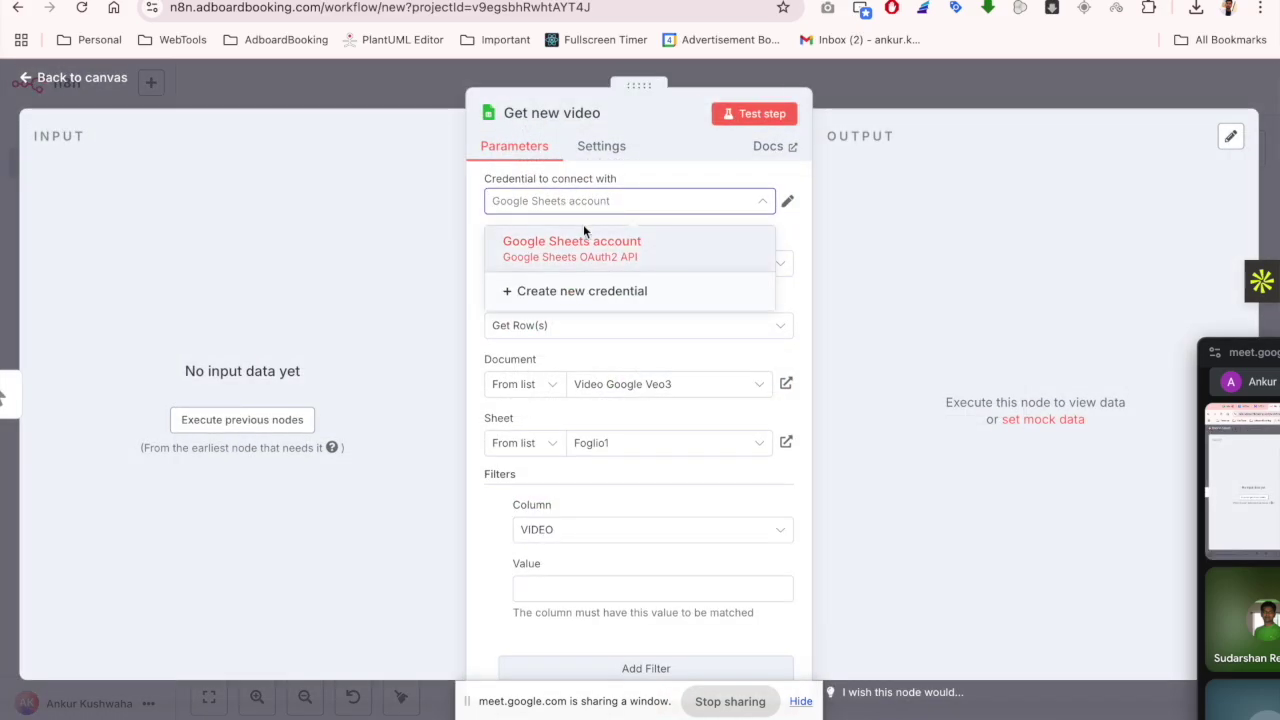
left_click(846, 97)
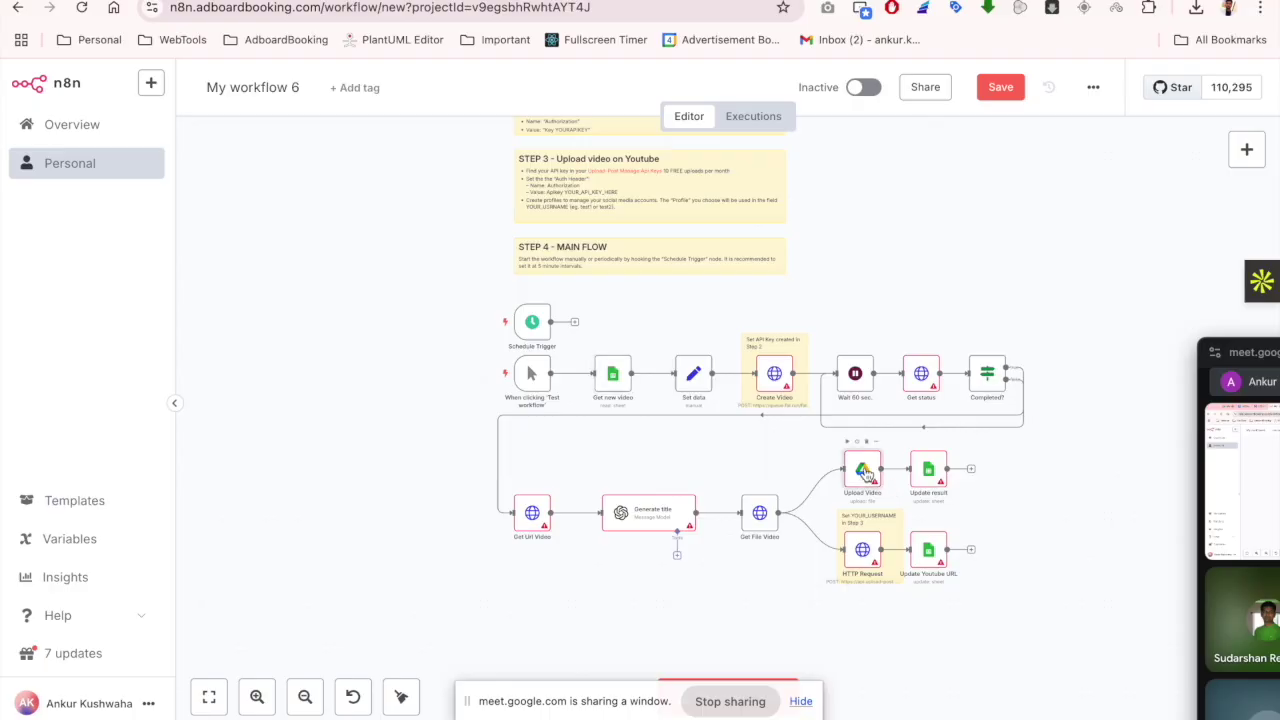
Open the Upload Video and Update result nodes so their default Google Drive and Google Sheets credentials are applied
double_click(863, 470)
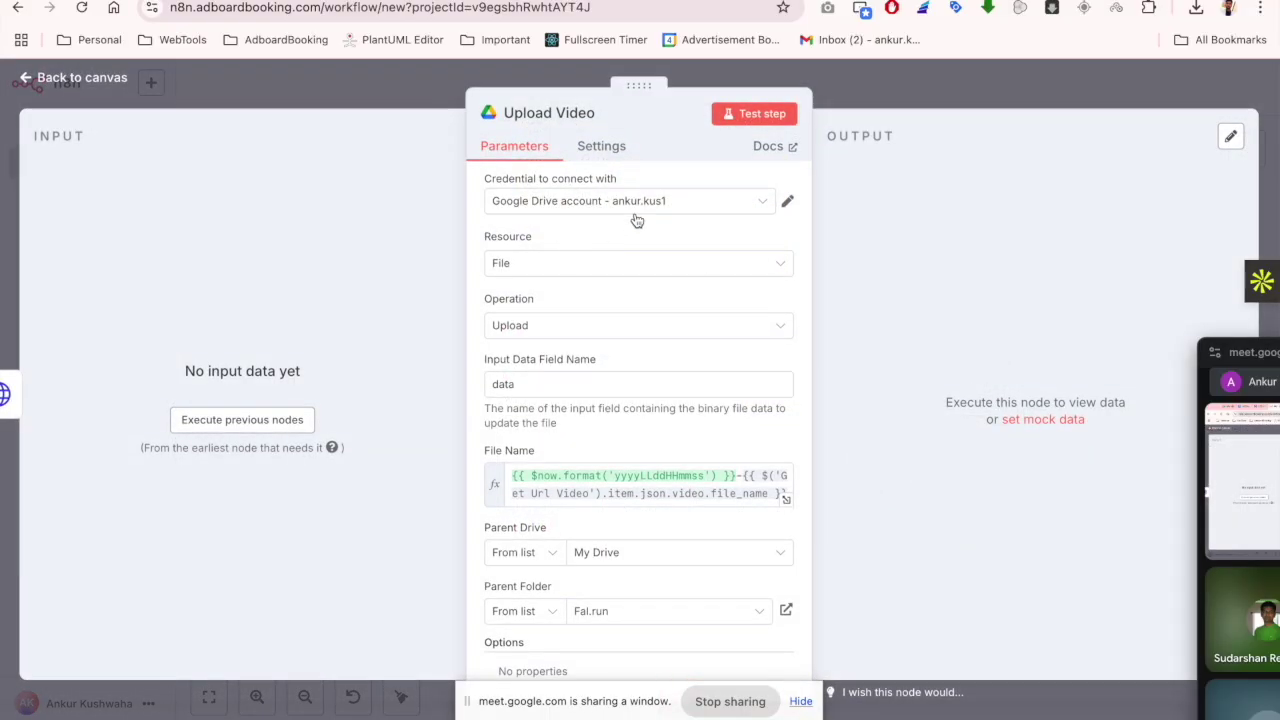
left_click(887, 78)
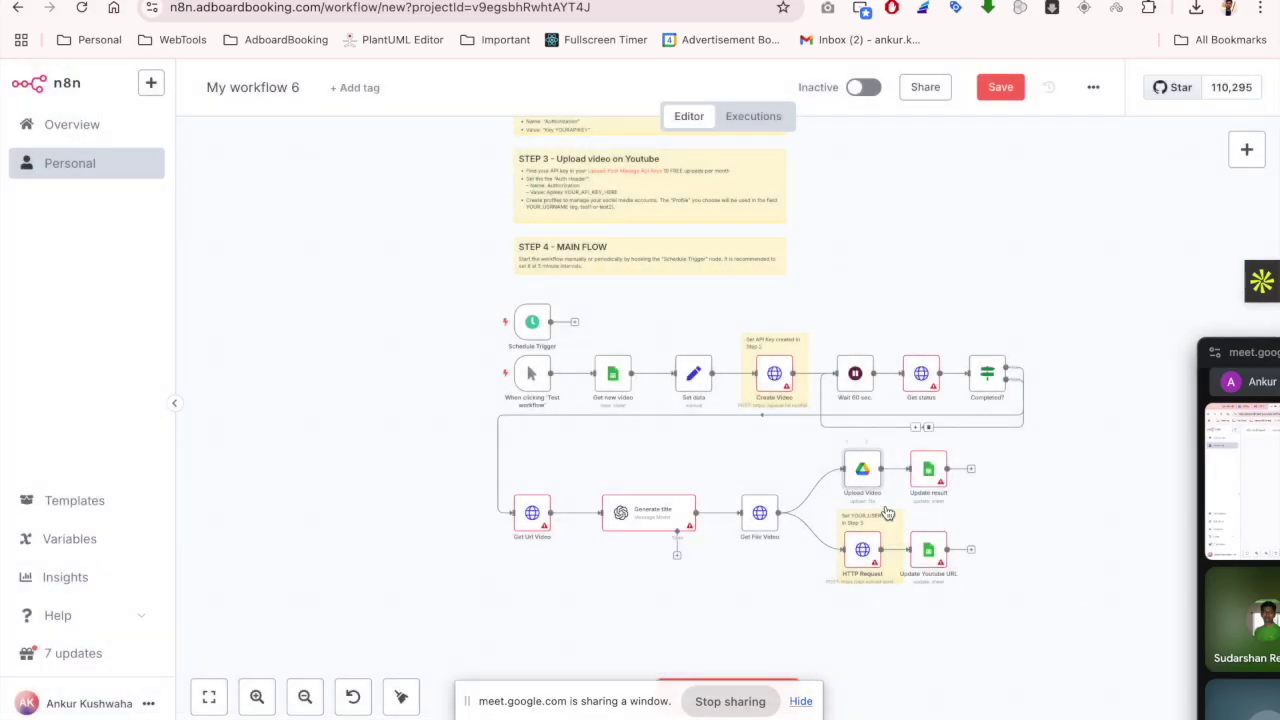
double_click(930, 470)
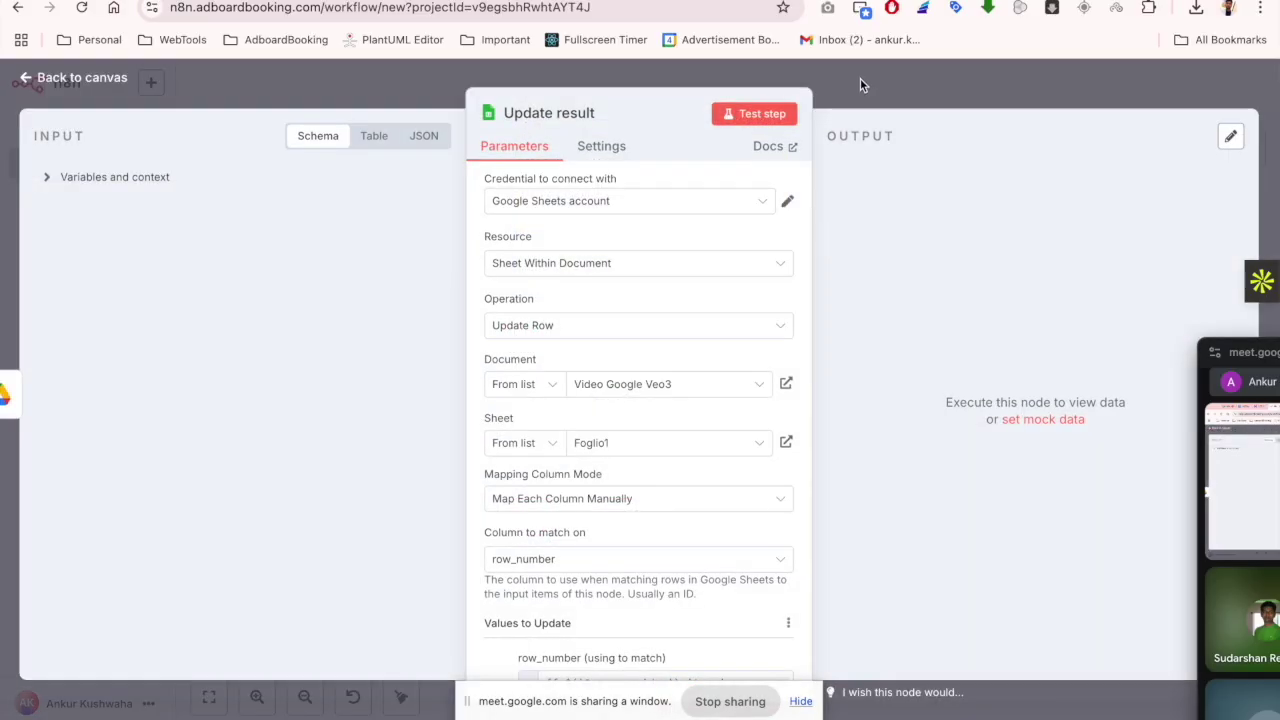
left_click(860, 79)
Check the HTTP Request node's smithery header authentication and body parameters, and apply the default credential in the Update Youtube URL node
double_click(862, 549)
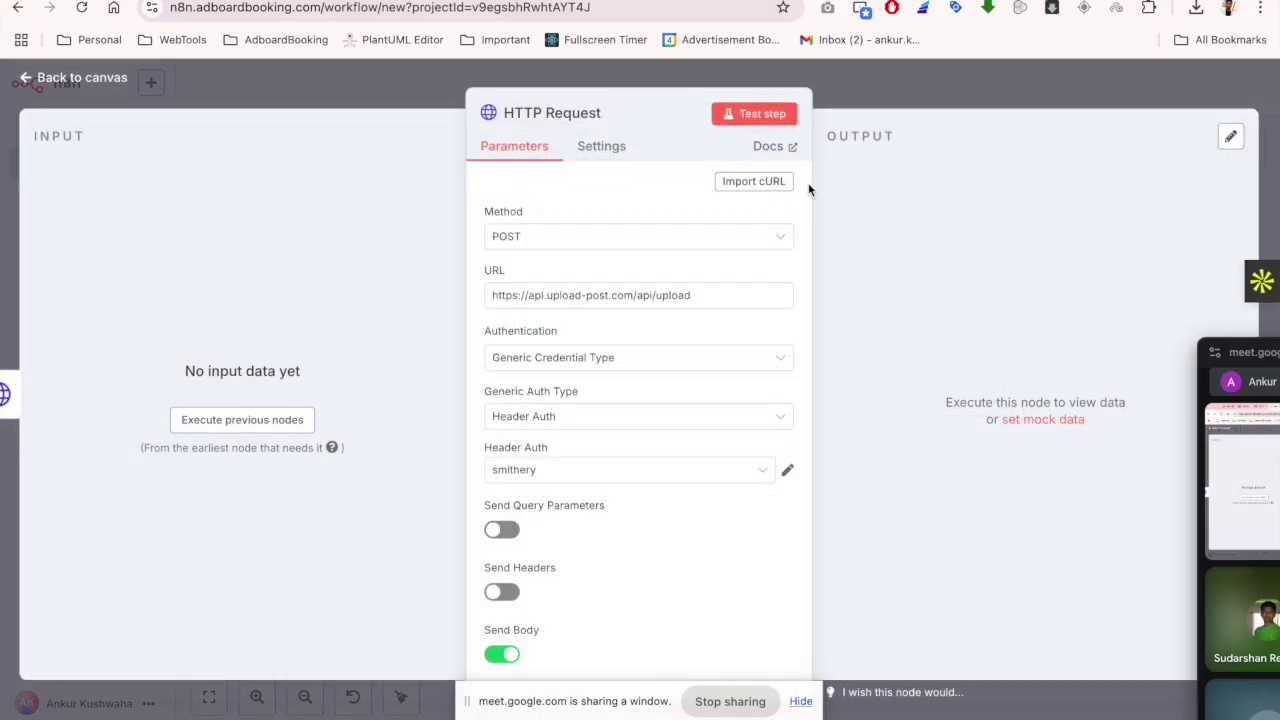
scroll(586, 475, "down", 10)
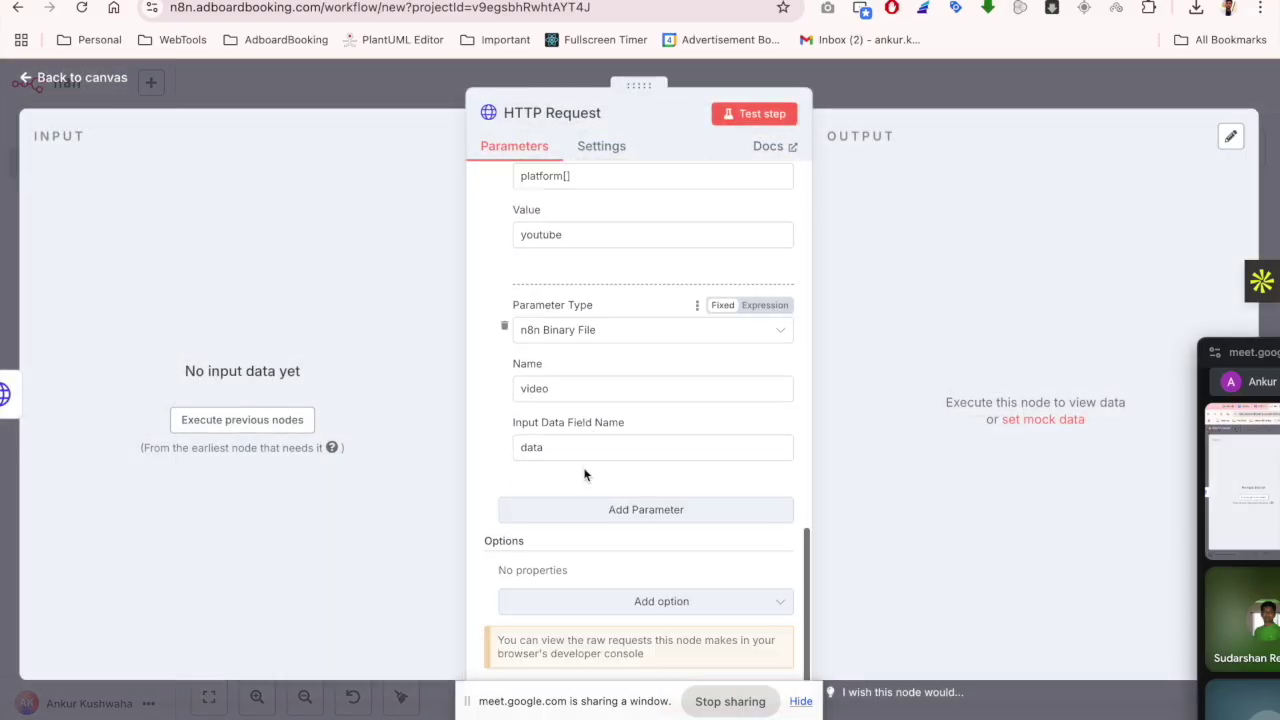
left_click(860, 95)
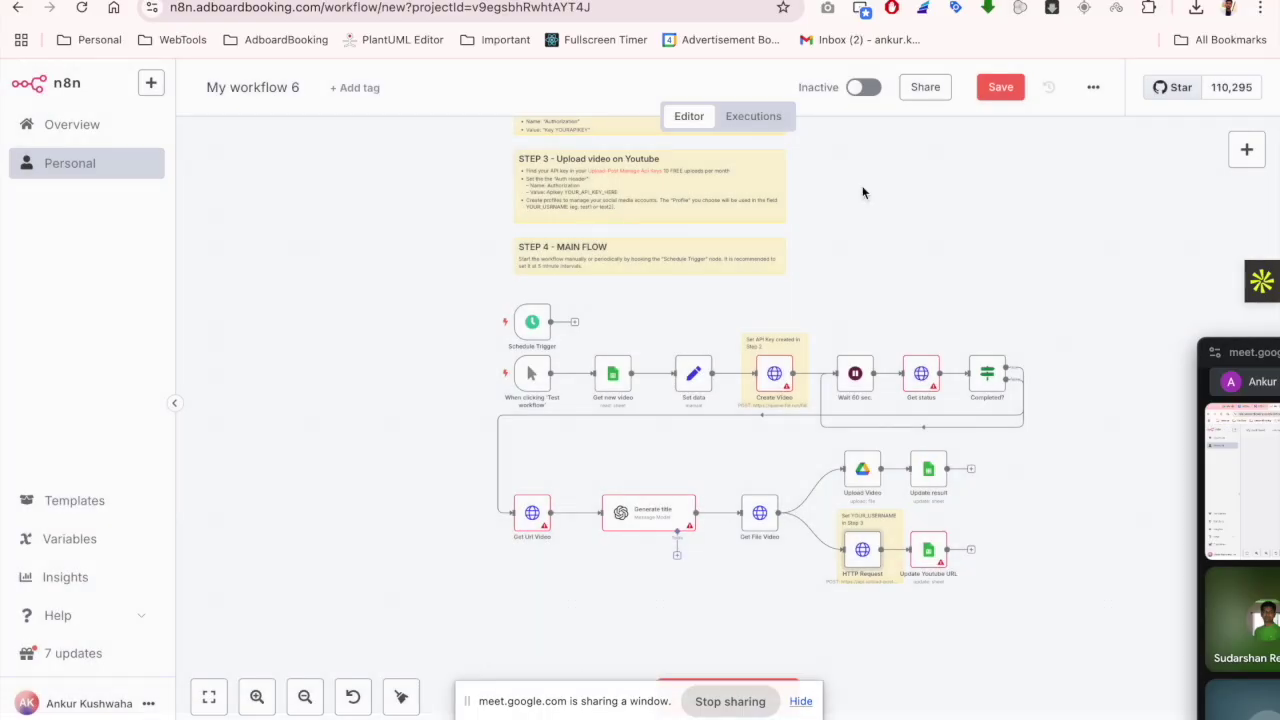
double_click(930, 550)
left_click(872, 98)
Open the Get status and Create Video nodes so their default credentials are applied
double_click(922, 371)
left_click(886, 110)
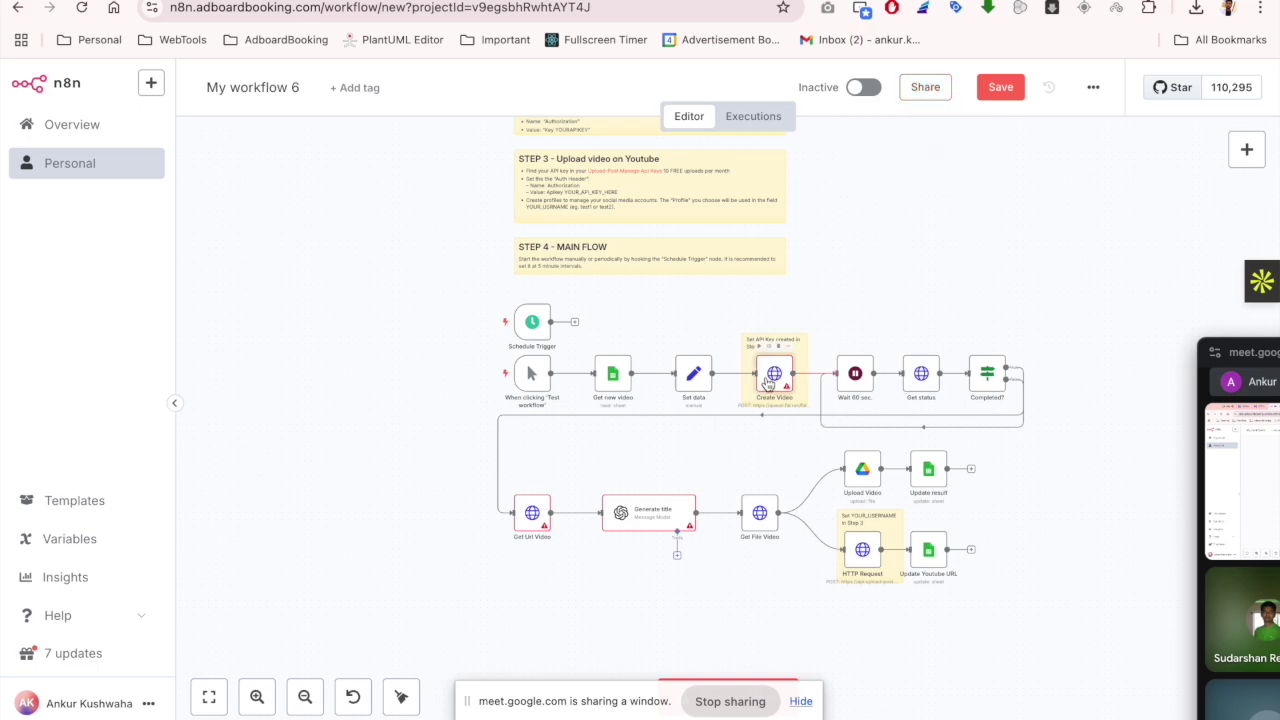
double_click(786, 384)
left_click(929, 80)
Apply the default credentials in the Generate title node (OpenAi account (Project2)) and the Get Url Video node
double_click(647, 519)
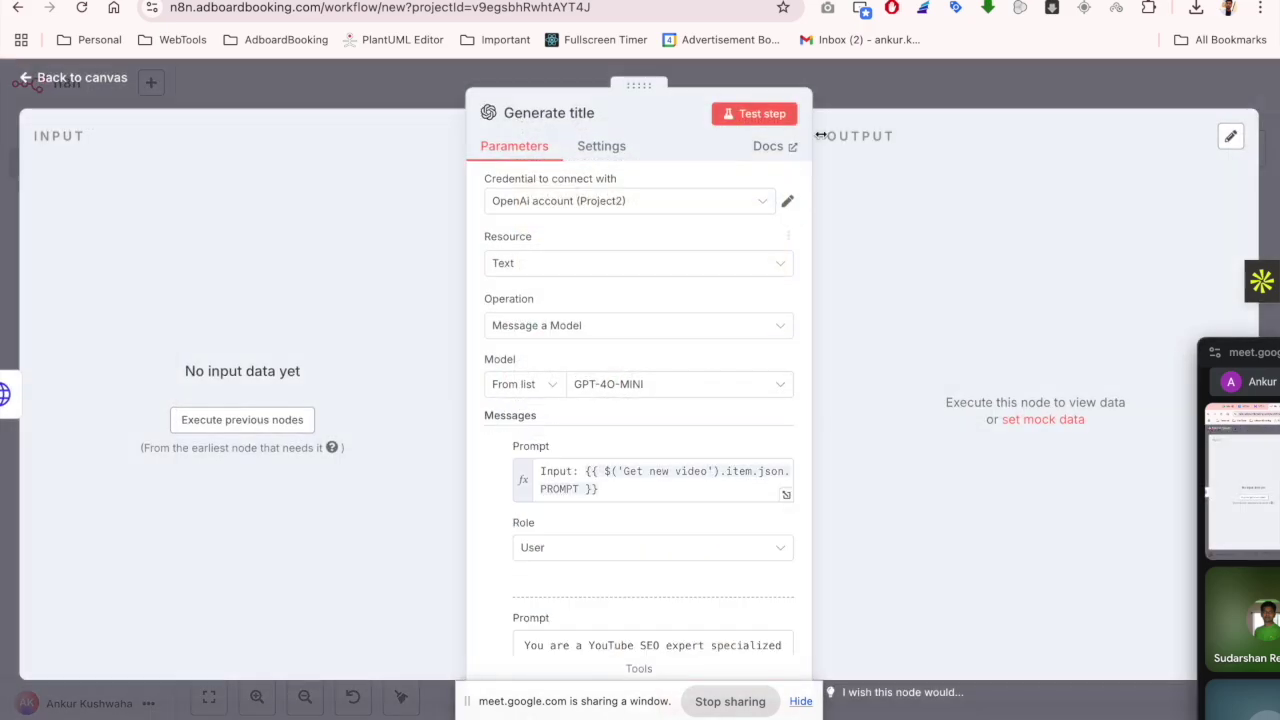
left_click(866, 94)
double_click(532, 514)
left_click(878, 132)
Run the imported video workflow from its manual test trigger
scroll(600, 500, "down", 1)
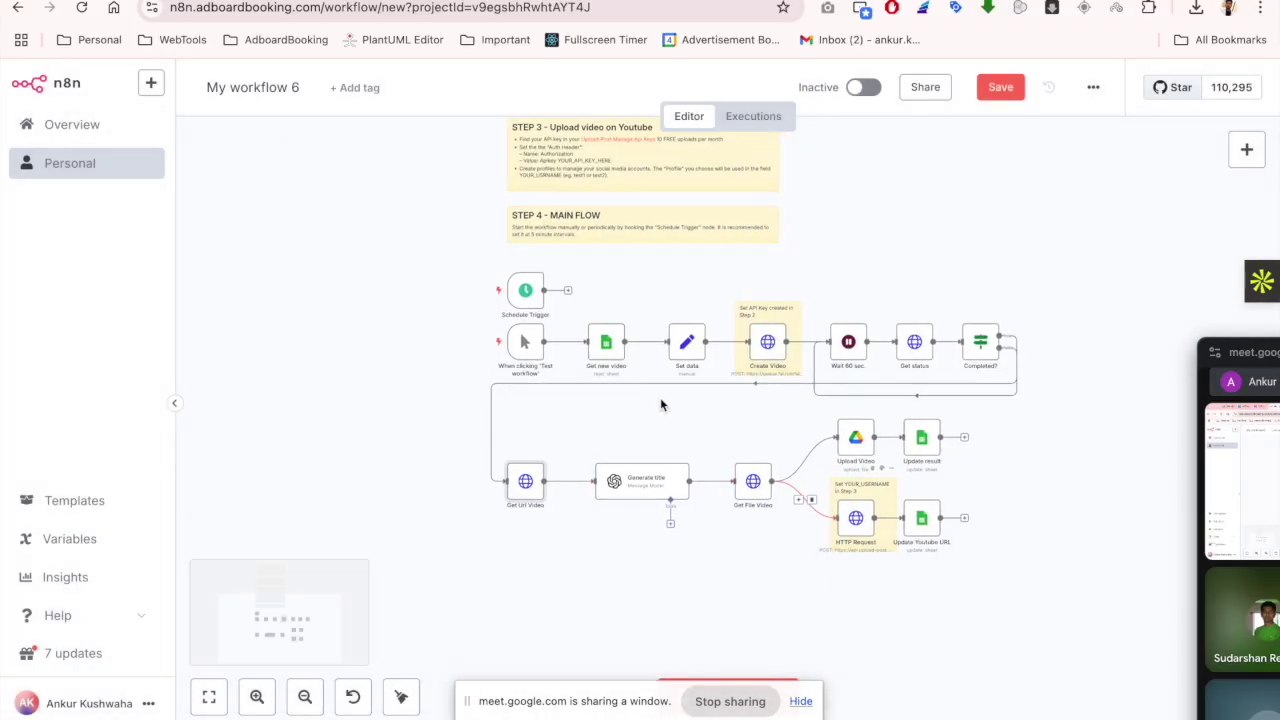
left_click(489, 344)
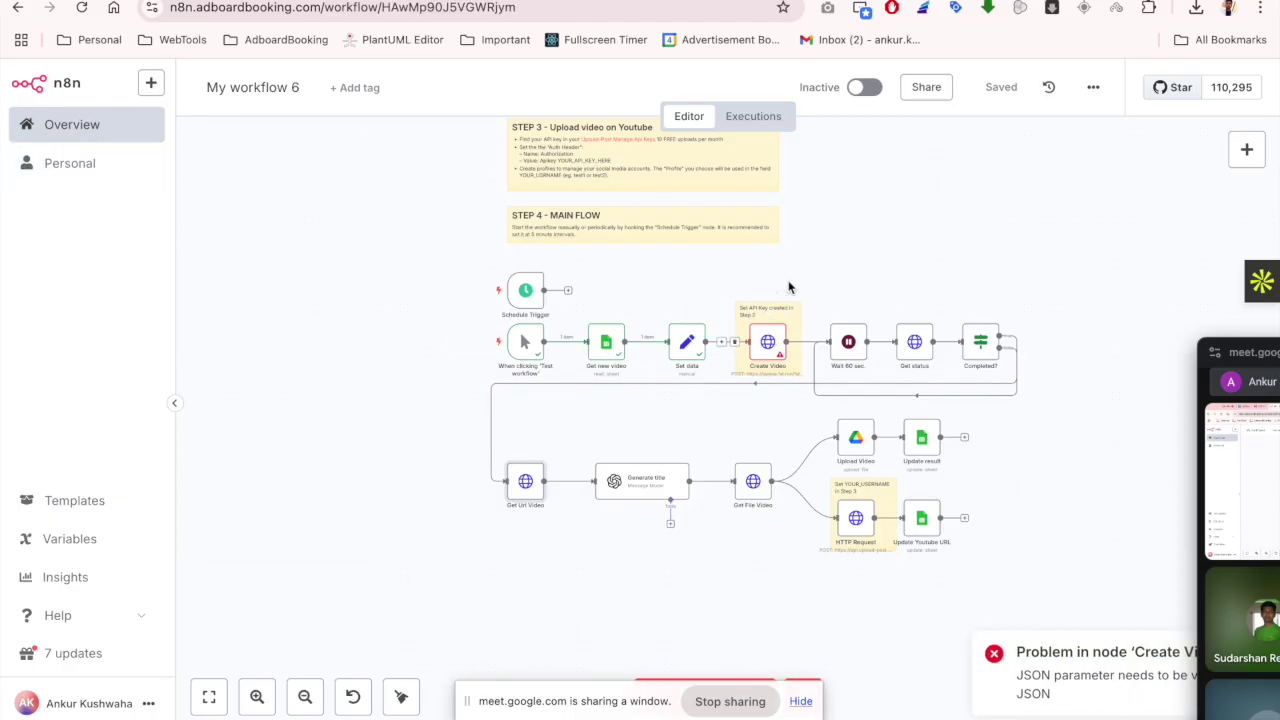
Find the Step 2 API key note above the main flow and follow its account creation link to fal.ai
scroll(650, 308, "up", 5)
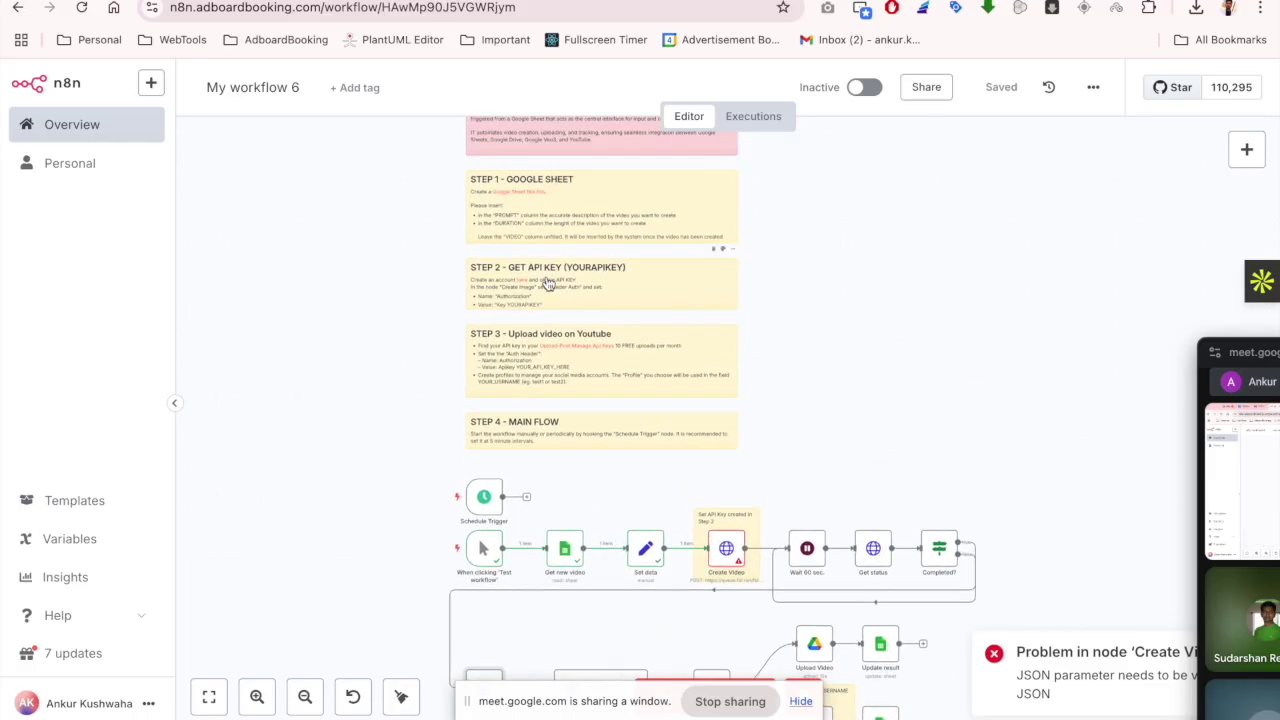
scroll(523, 285, "up", 5)
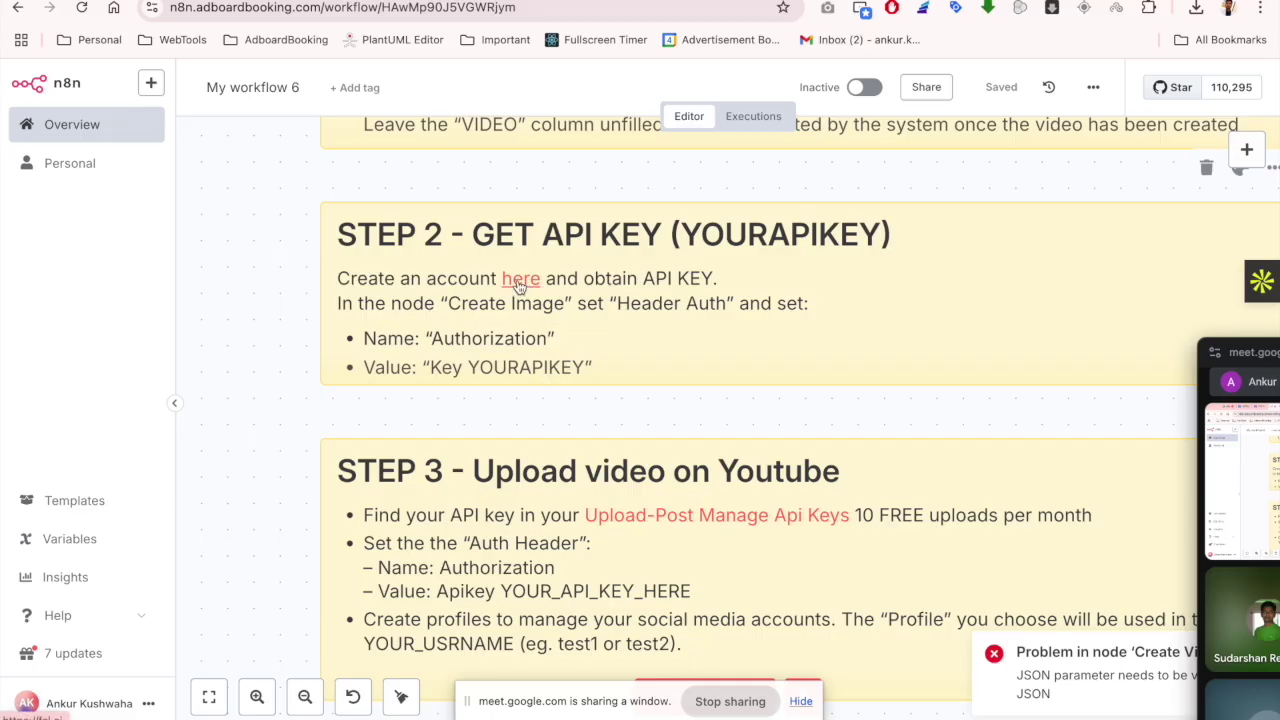
left_click(555, 265)
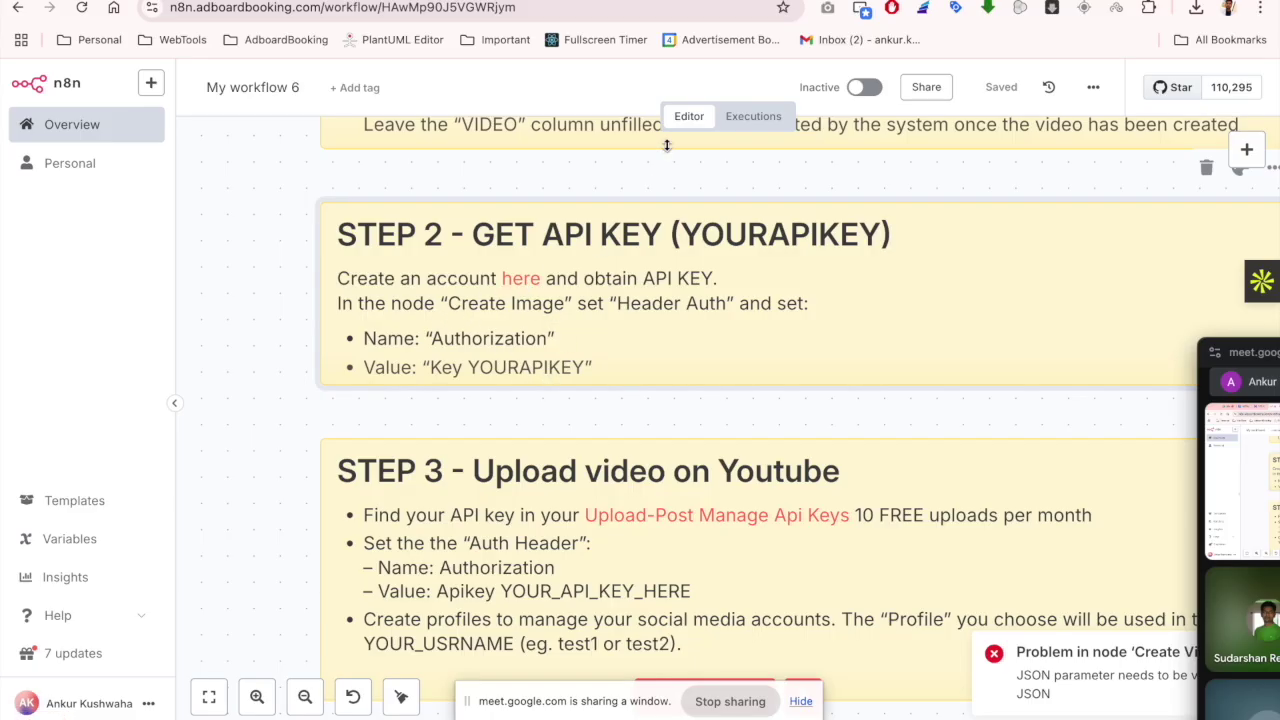
right_click(518, 292)
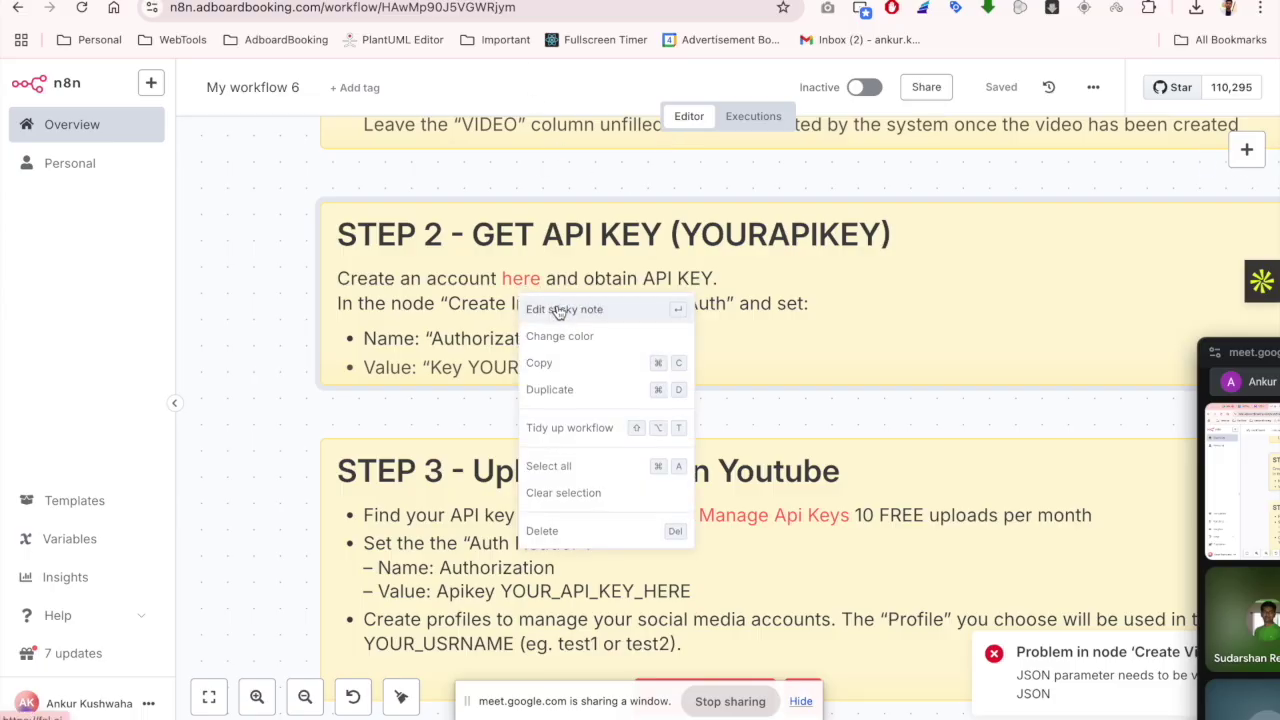
left_click(506, 282)
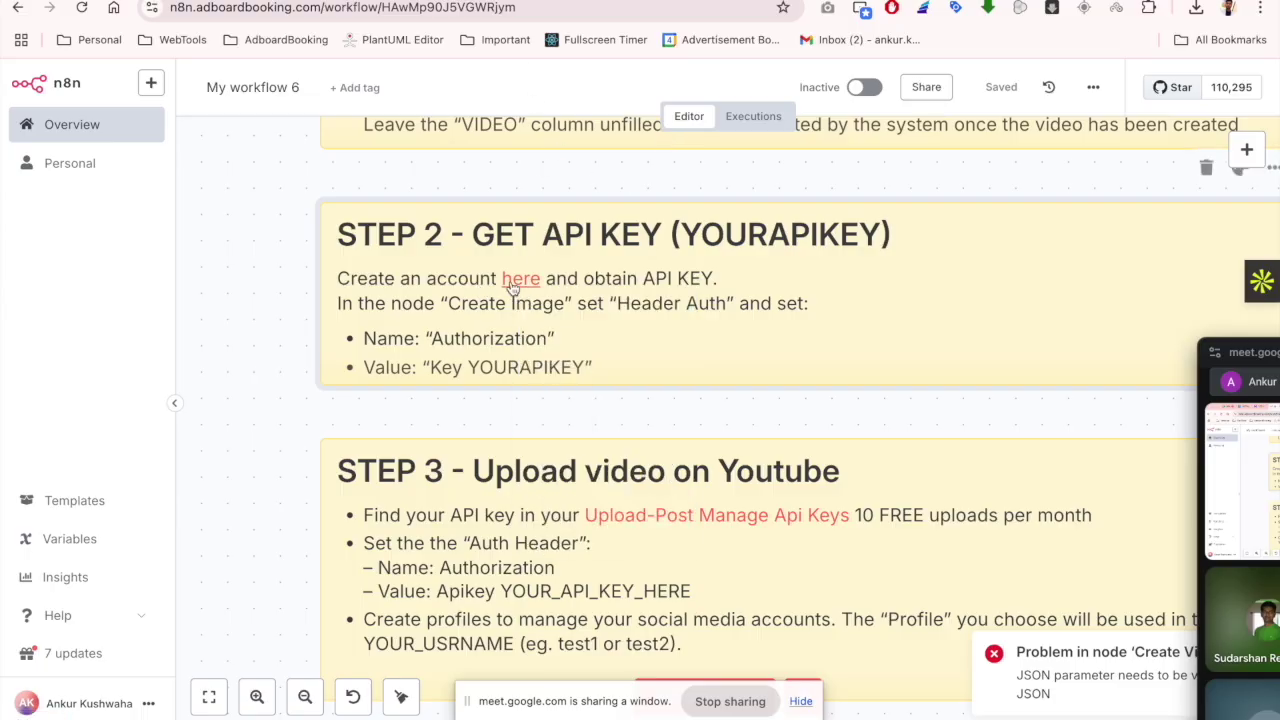
left_click(510, 288)
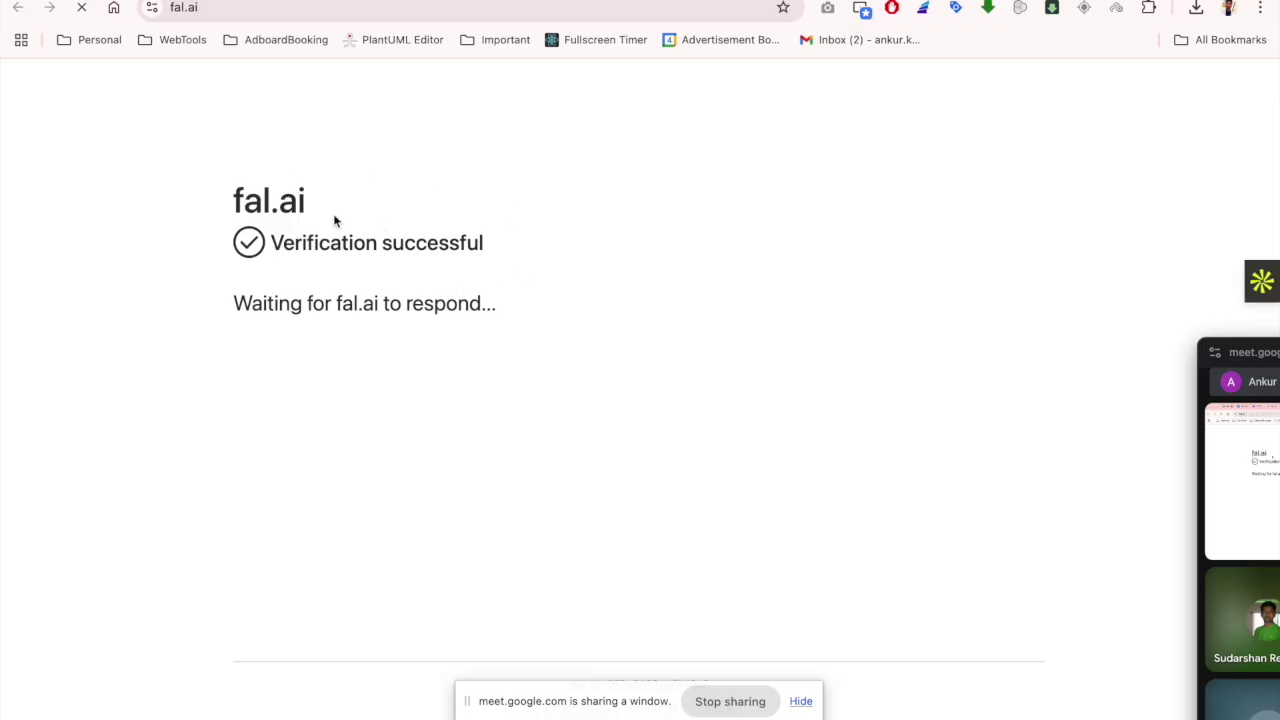
Switch back to the workflow and look over the Step 3 and Step 4 notes and the main flow
key("ctrl+Tab")
scroll(628, 374, "down", 4)
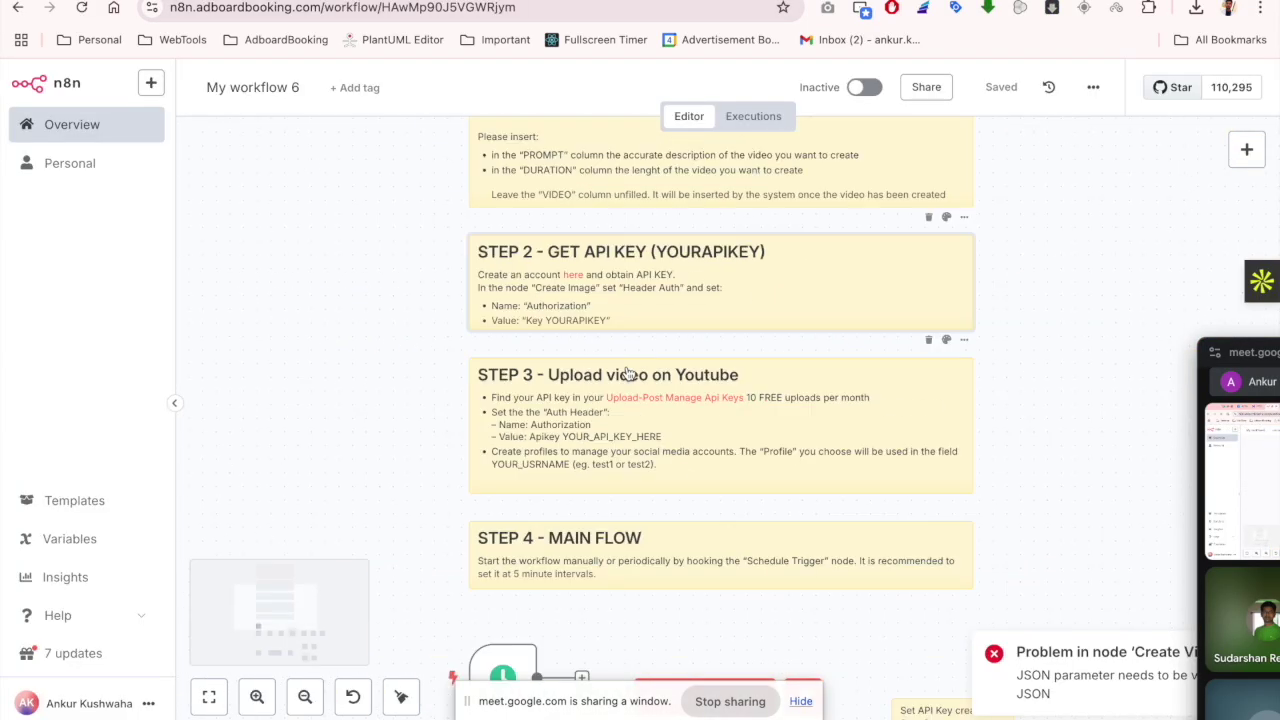
scroll(628, 374, "down", 6)
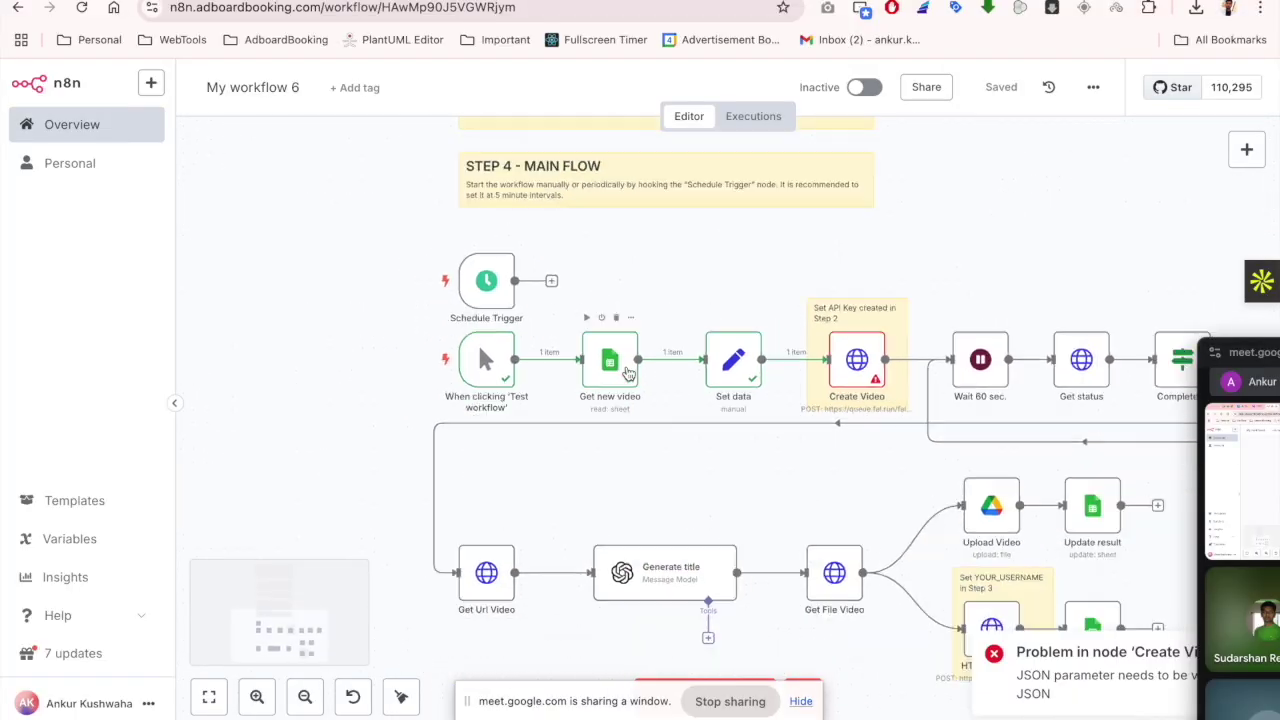
scroll(733, 396, "down", 3)
Switch to the fal.ai home page and look through its model gallery, inference speed comparison and features
key("ctrl+Tab")
scroll(524, 422, "down", 3)
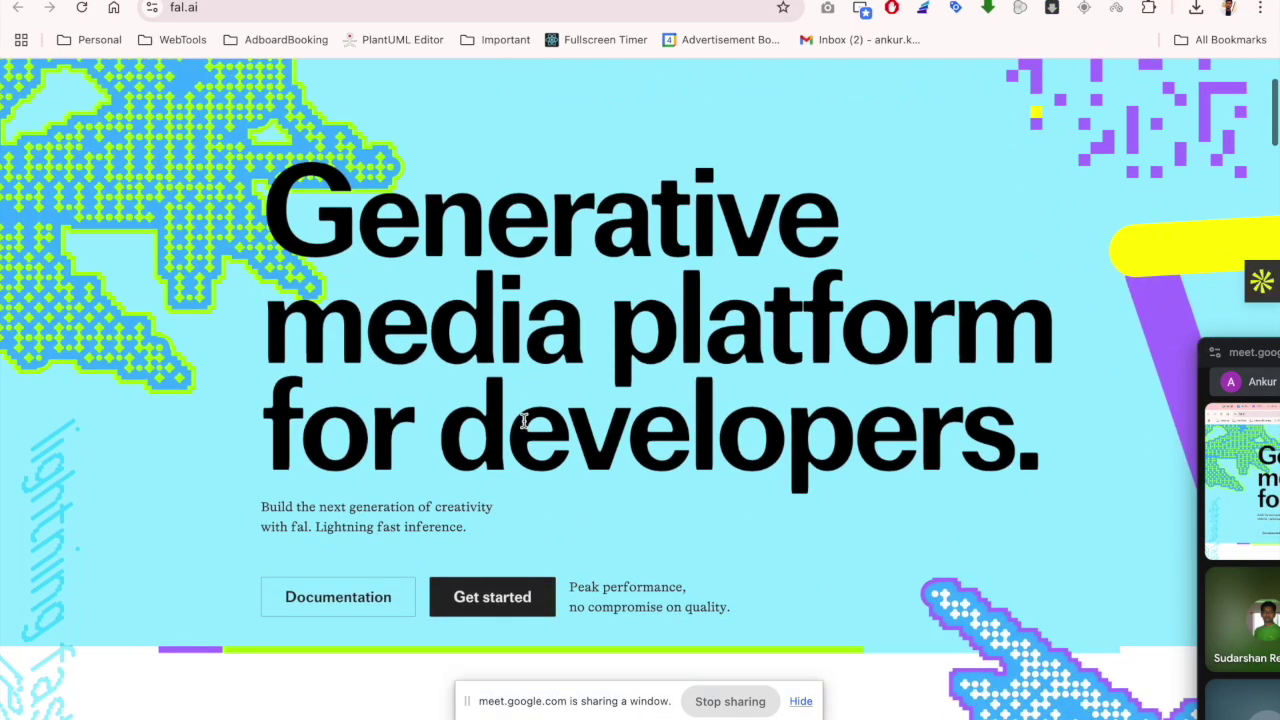
scroll(523, 419, "down", 9)
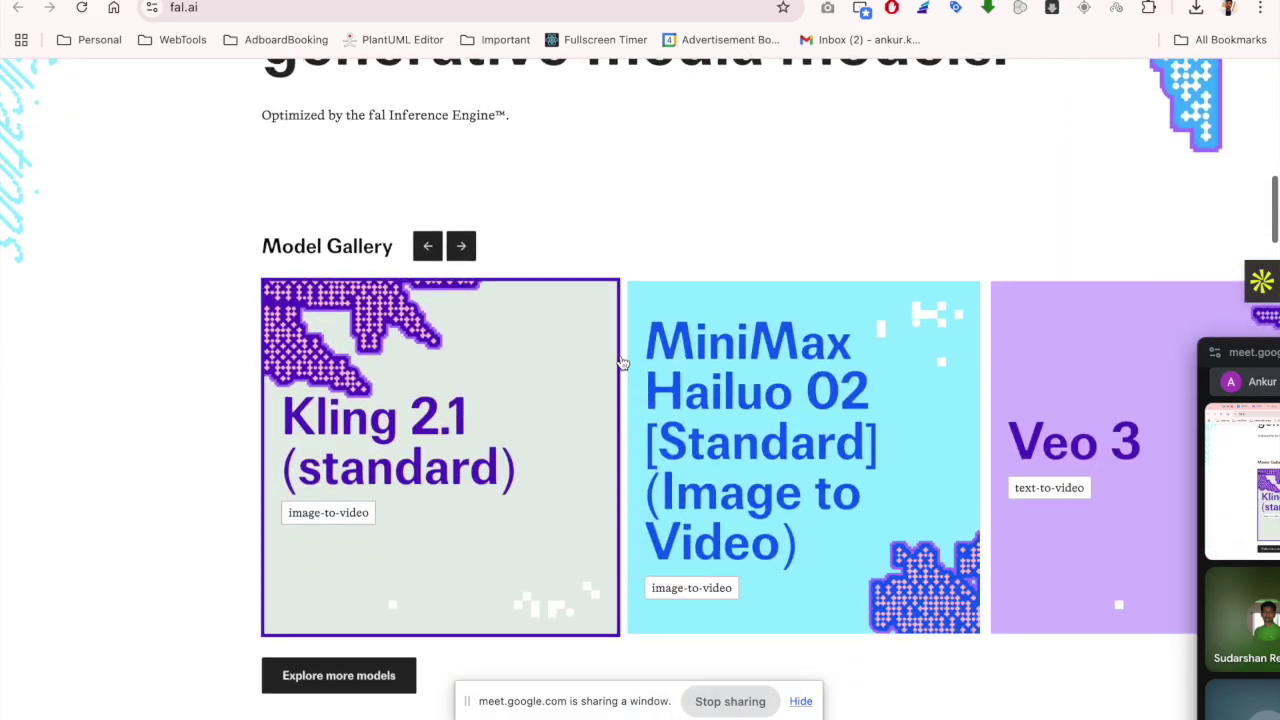
scroll(623, 265, "down", 6)
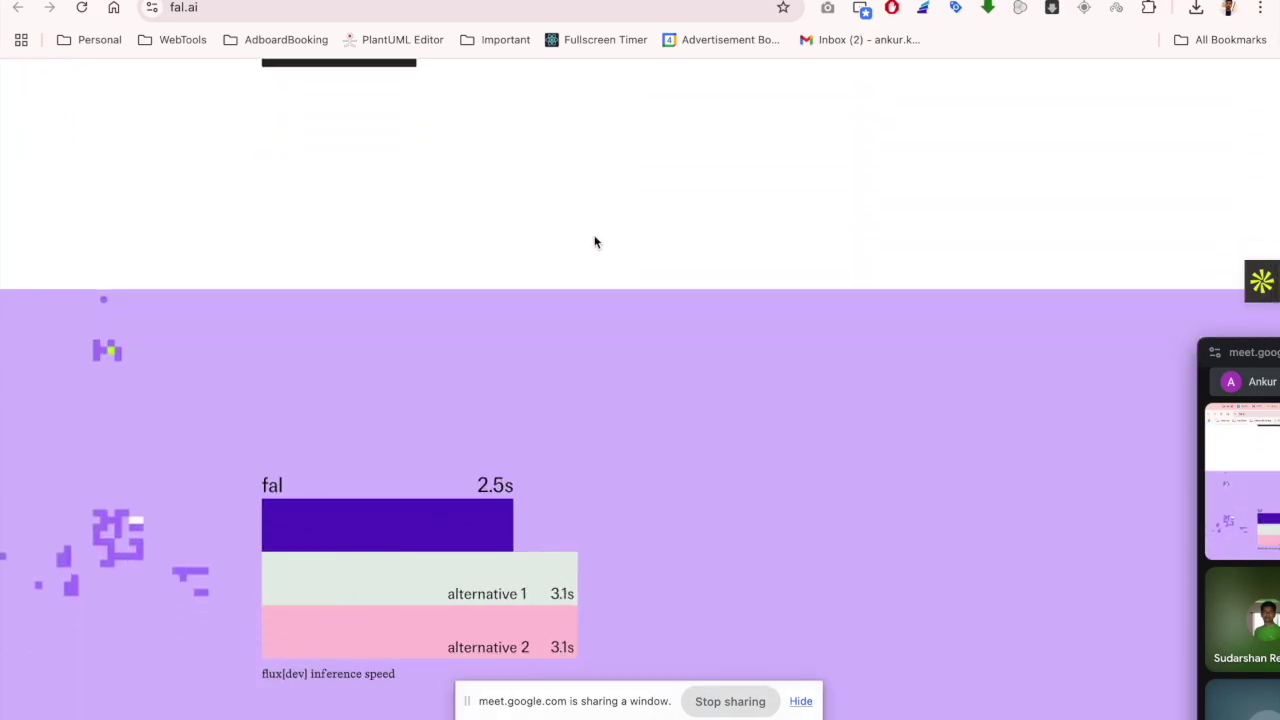
scroll(488, 334, "down", 5)
scroll(487, 335, "down", 5)
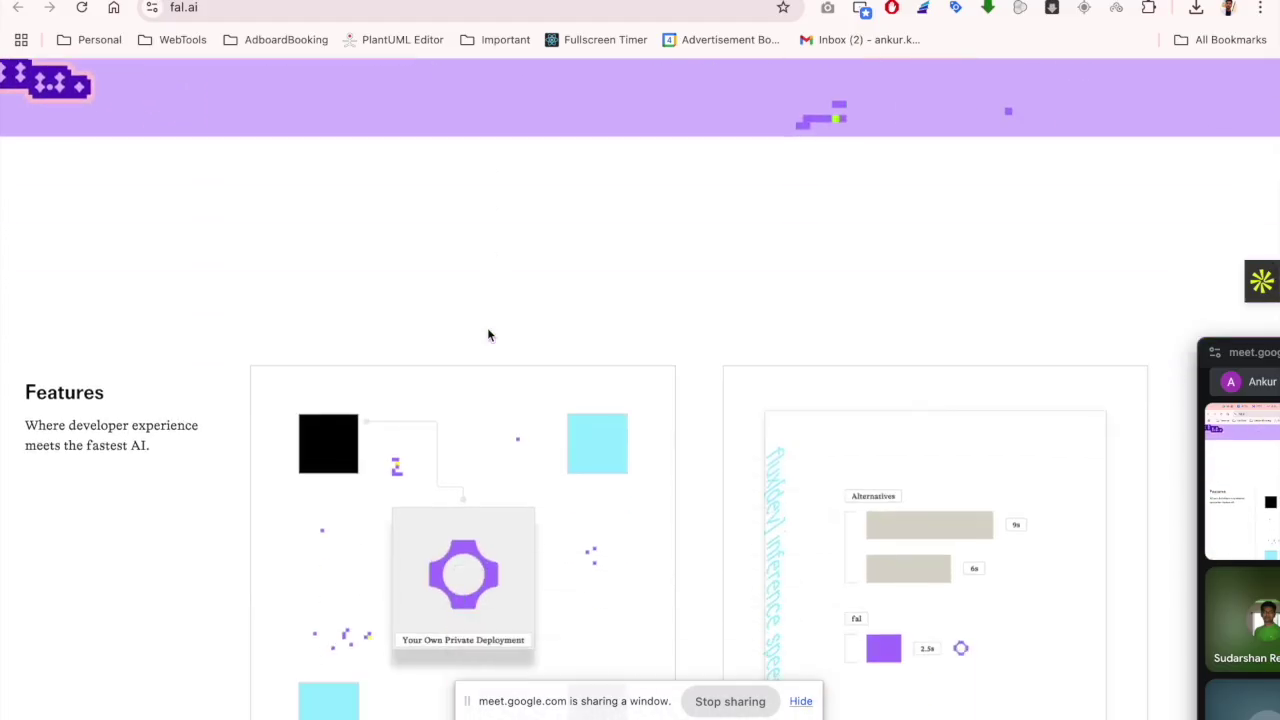
Switch to the Google Veo3 template page, close its template import options and go back to the n8n template library
left_click(391, 2)
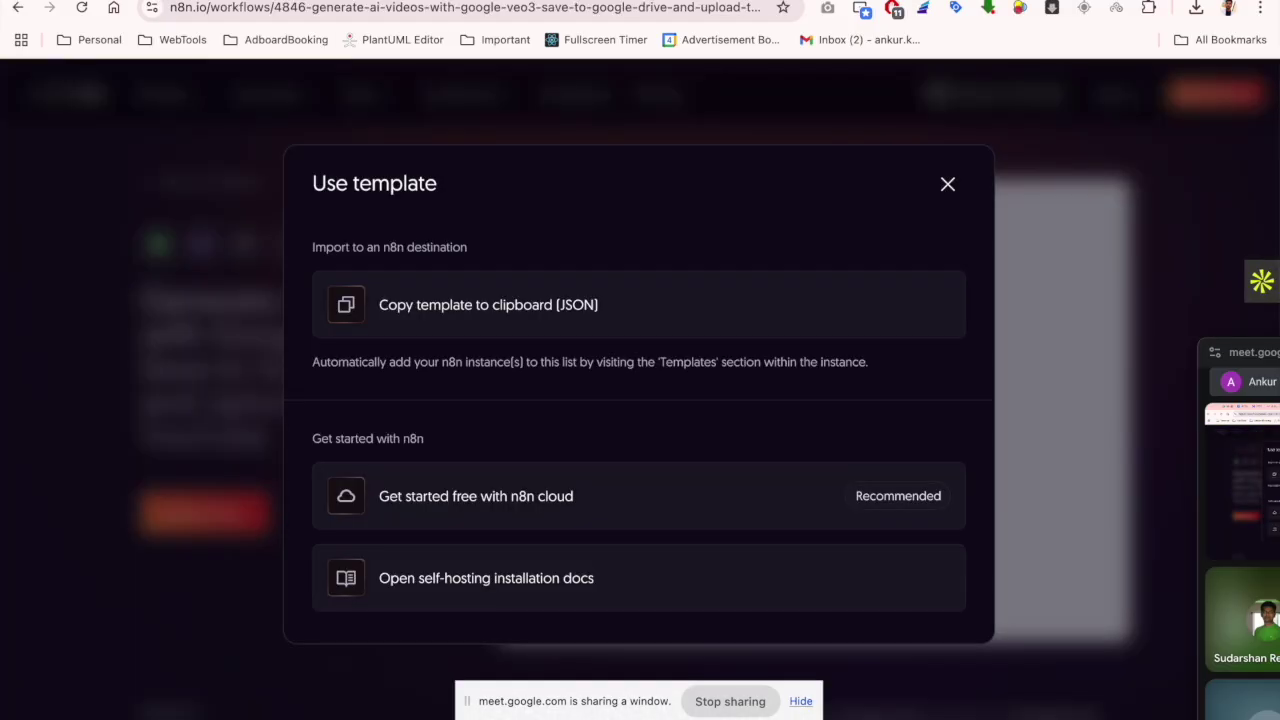
left_click(947, 184)
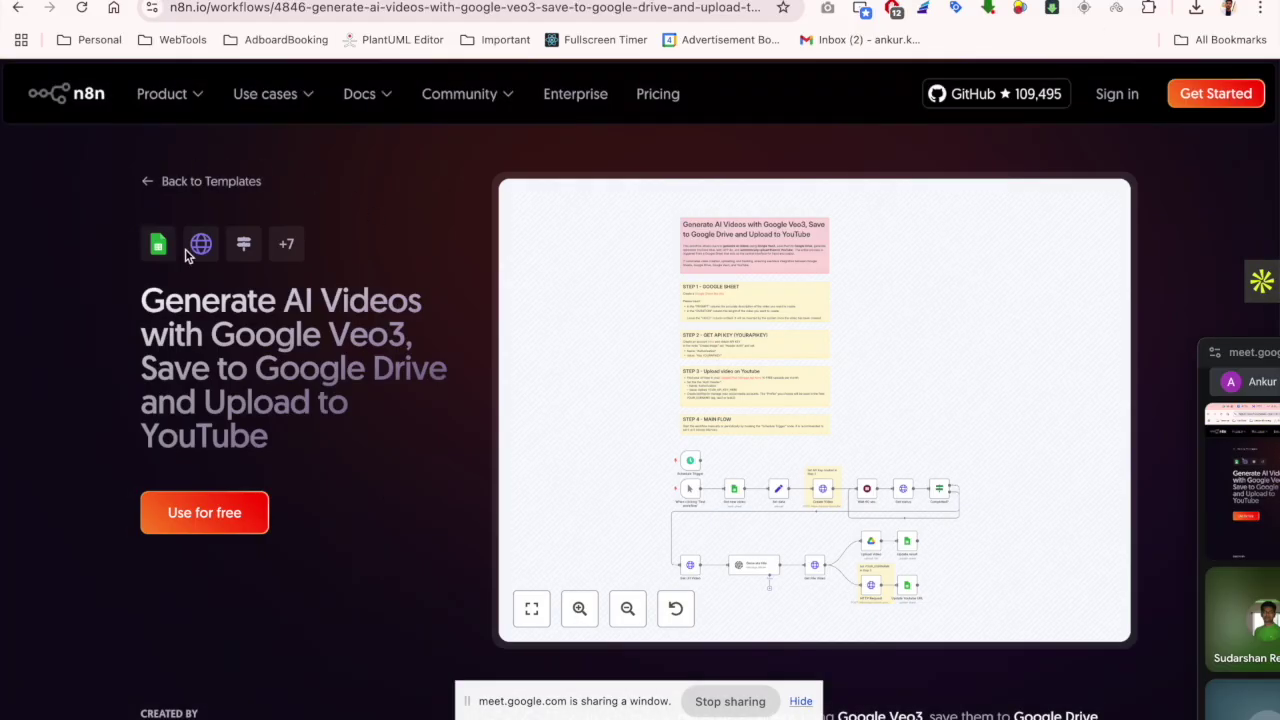
left_click(166, 194)
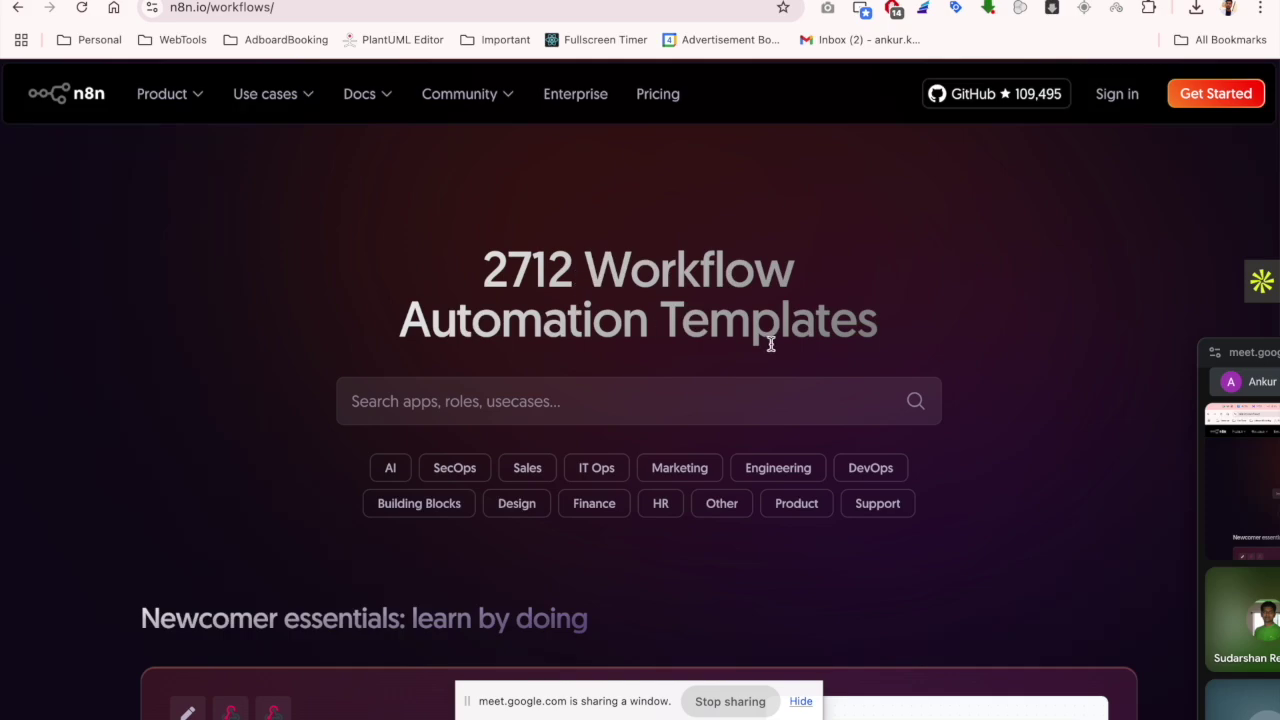
Browse the library's template categories and Newcomer essentials, and return to the imported workflow's main flow
scroll(393, 478, "down", 1)
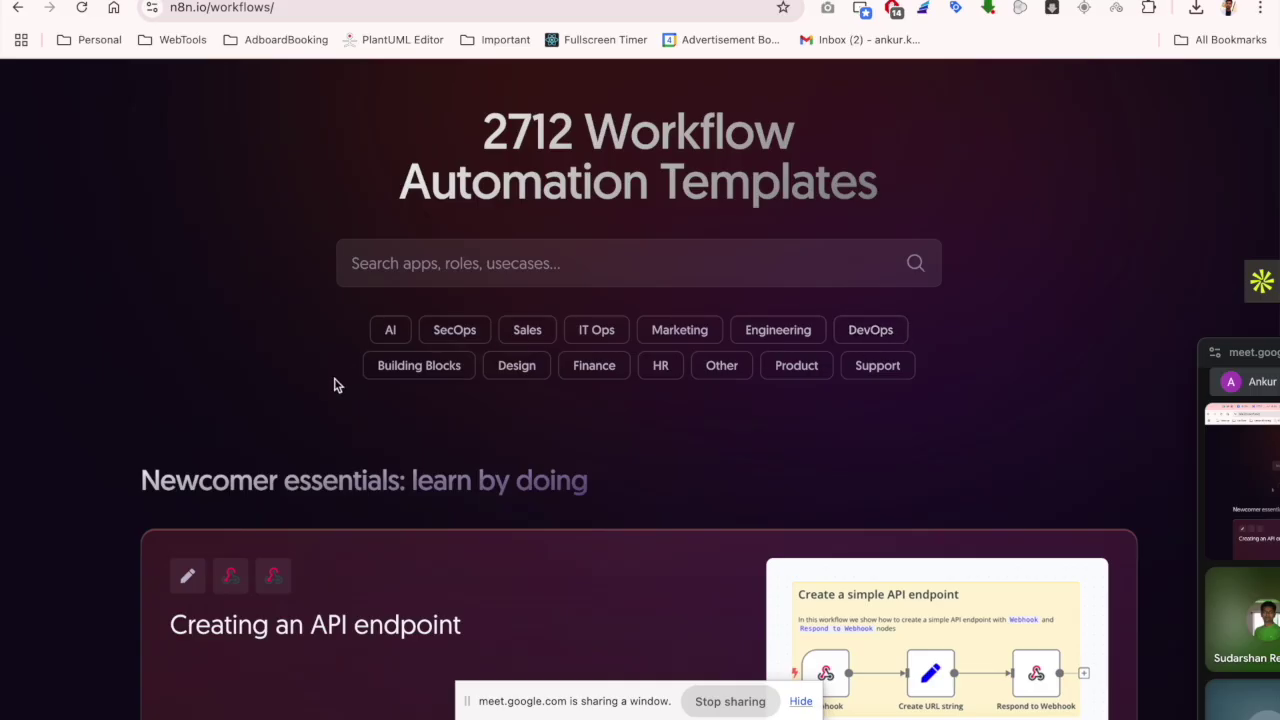
scroll(336, 383, "down", 5)
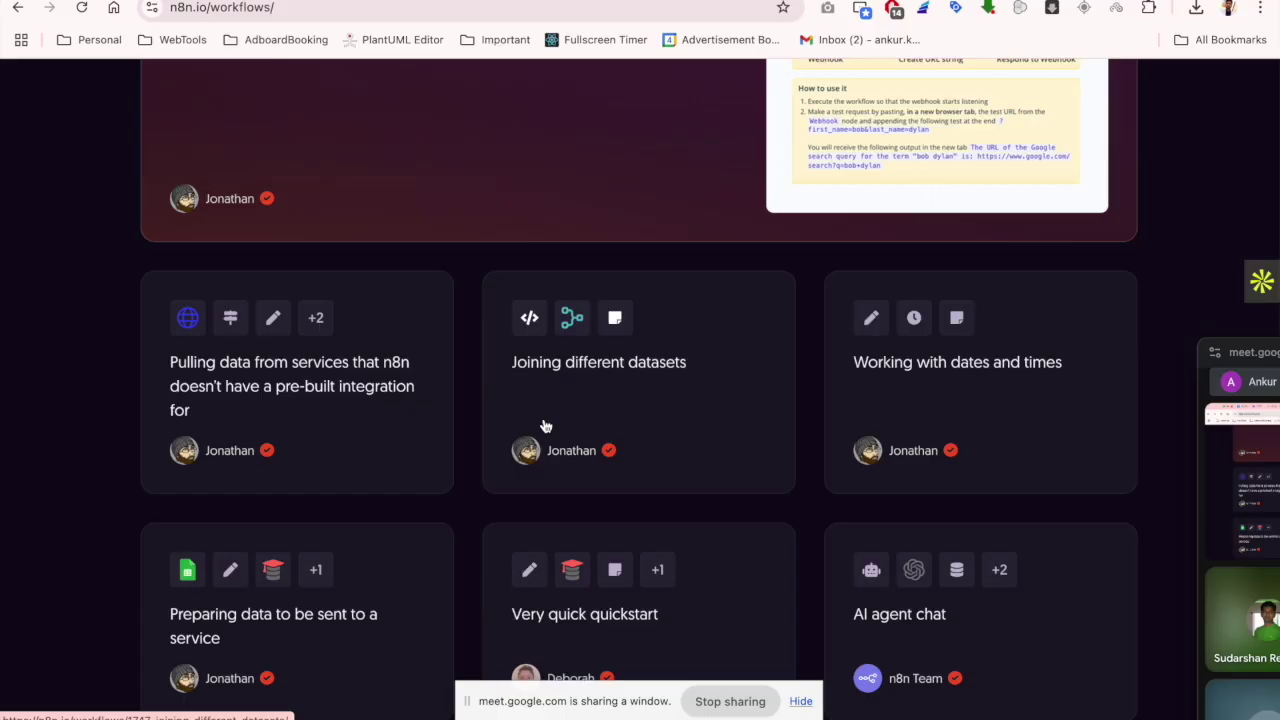
scroll(546, 426, "down", 3)
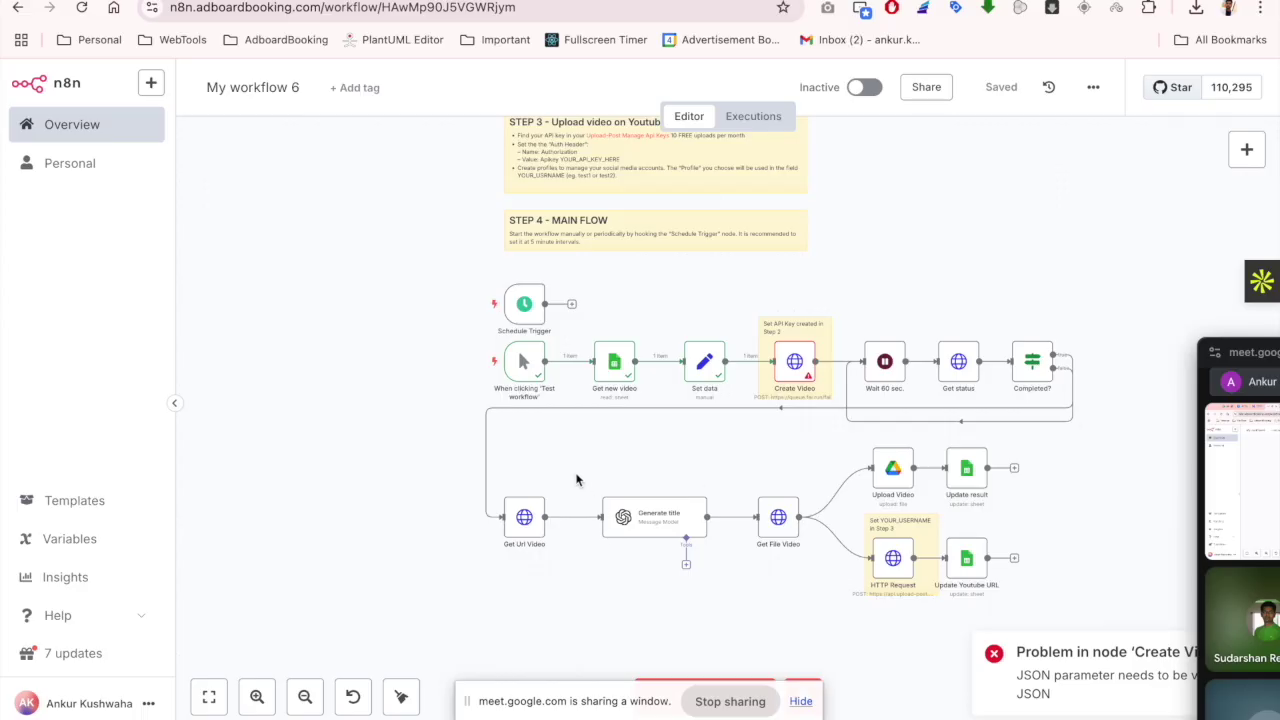
scroll(576, 480, "down", 2)
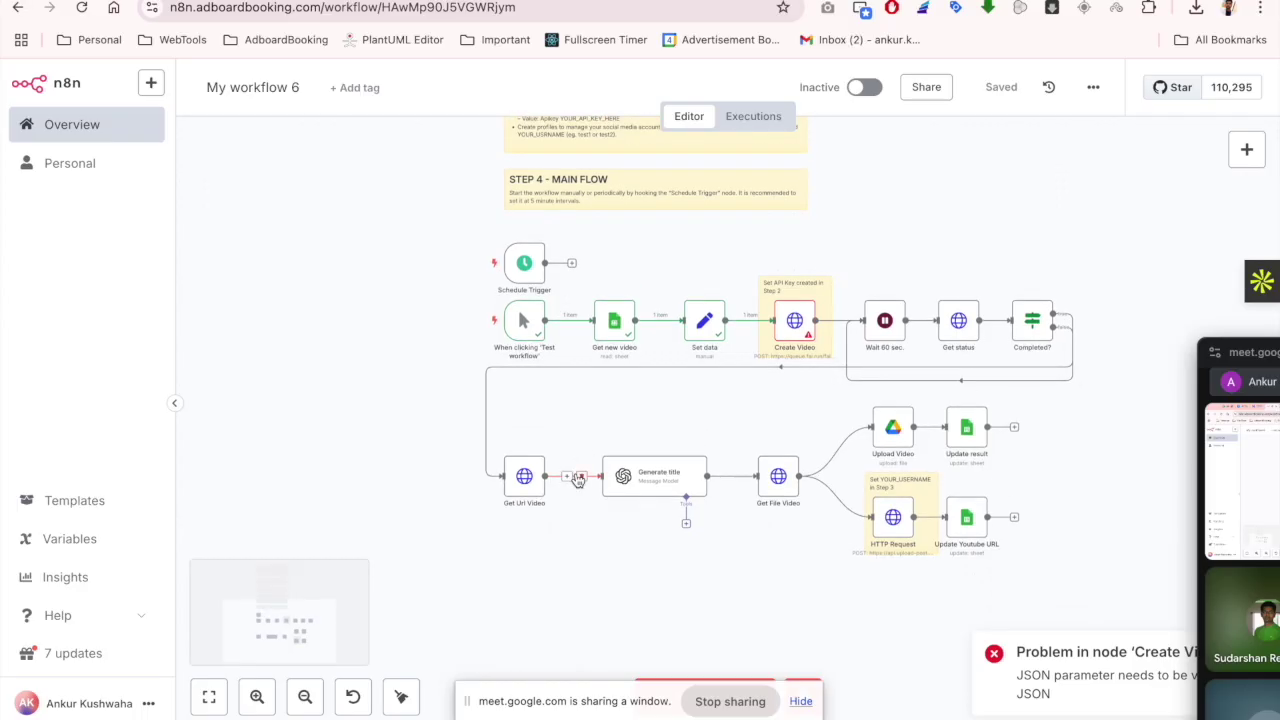